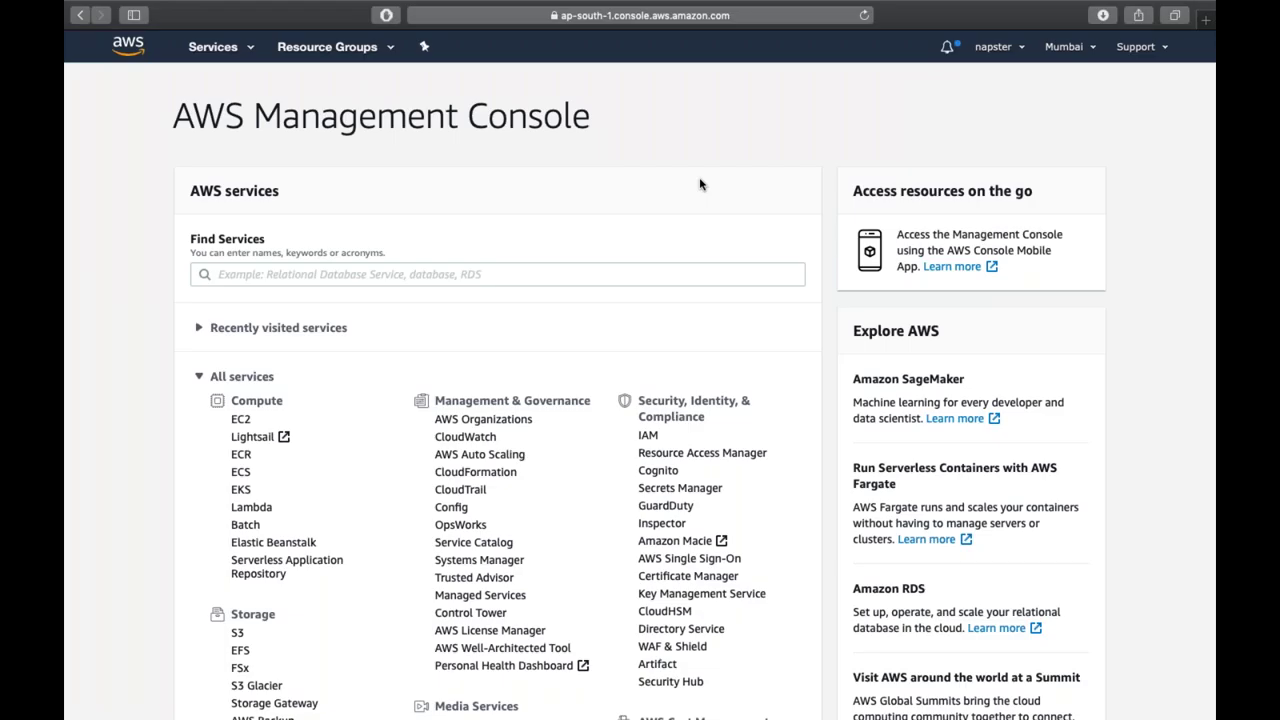
scroll(700, 184, "down", 2)
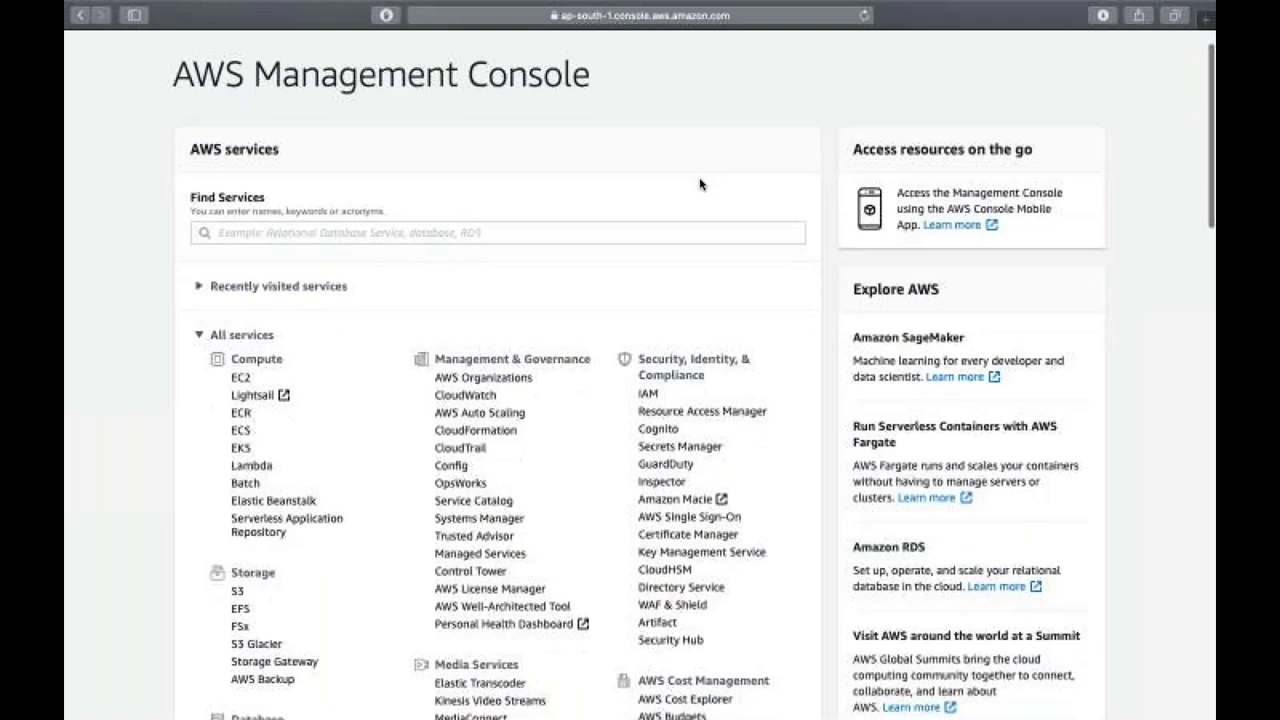
scroll(700, 184, "up", 2)
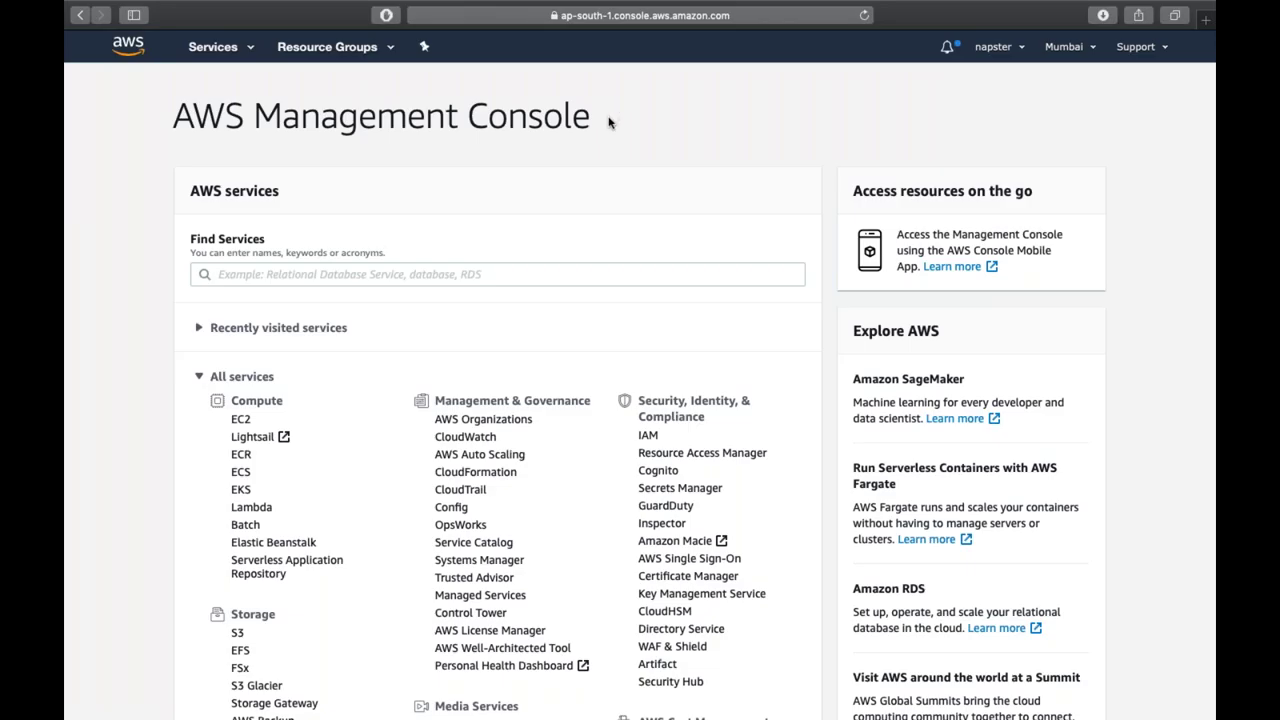
left_click(1051, 57)
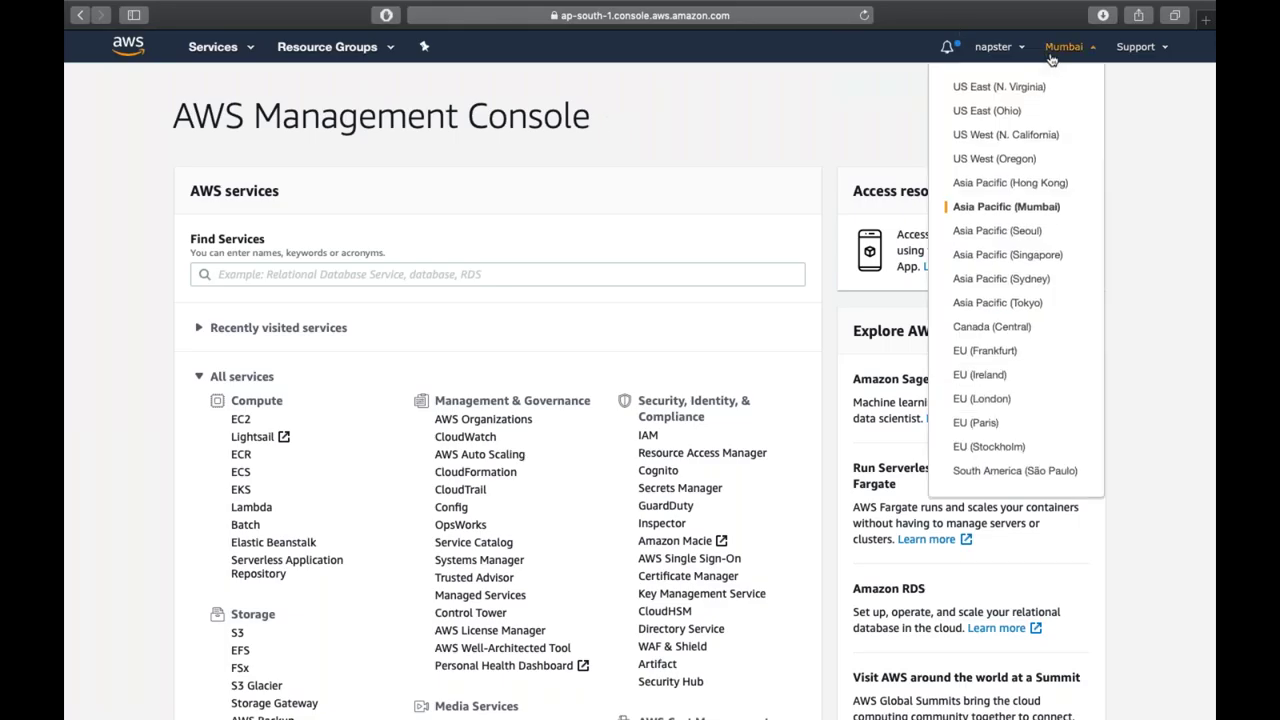
left_click(714, 172)
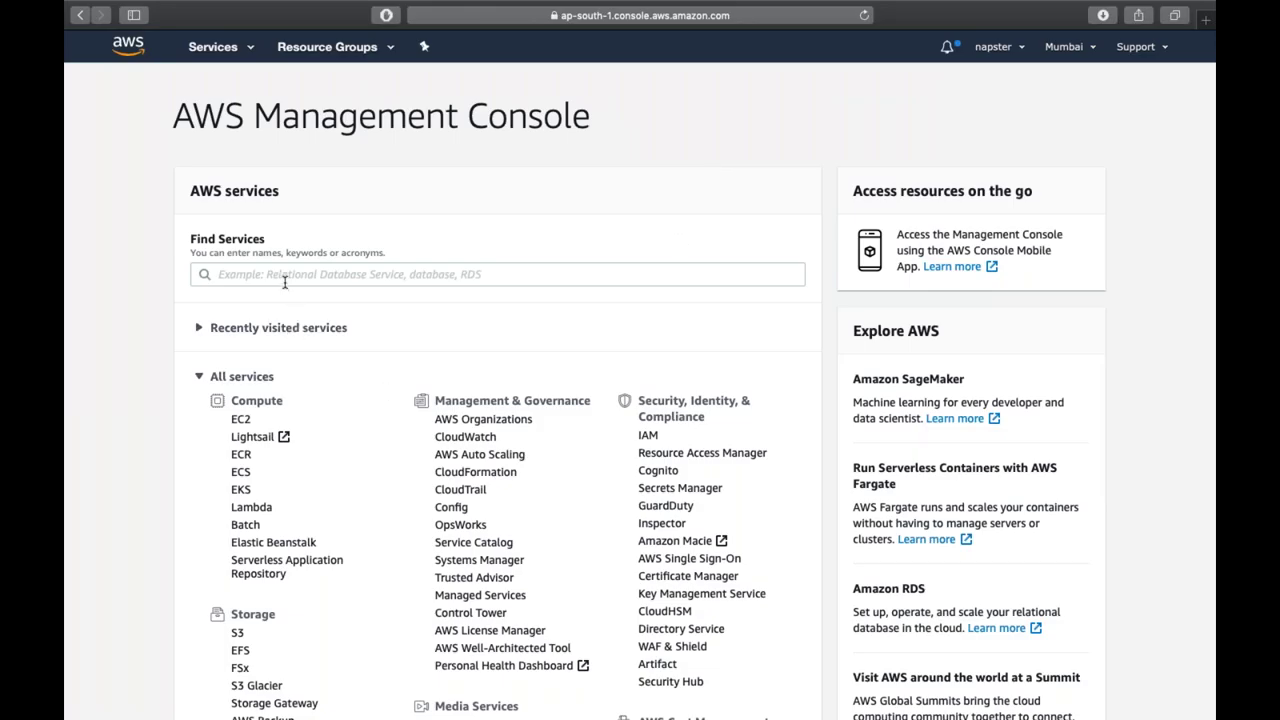
Step: Start launching an EC2 instance with the Amazon Linux 2 AMI and the t2.micro type, continuing to the instance details
left_click(240, 421)
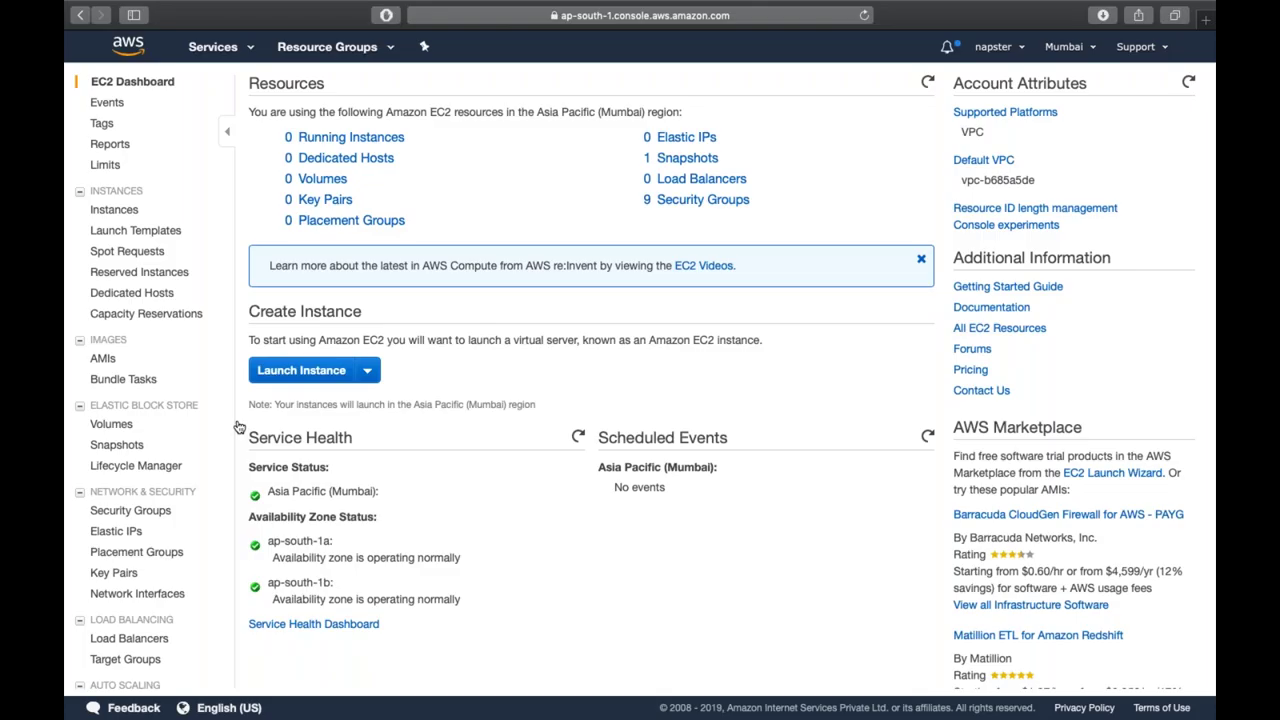
left_click(288, 371)
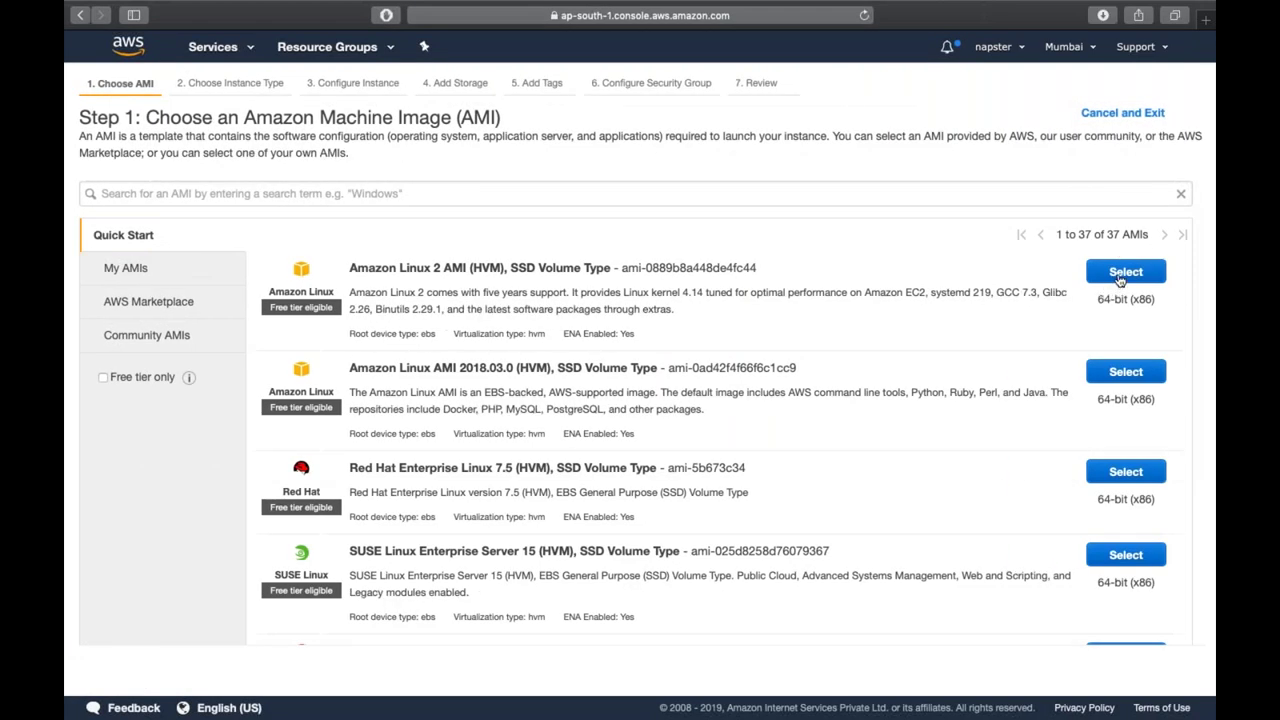
left_click(1125, 273)
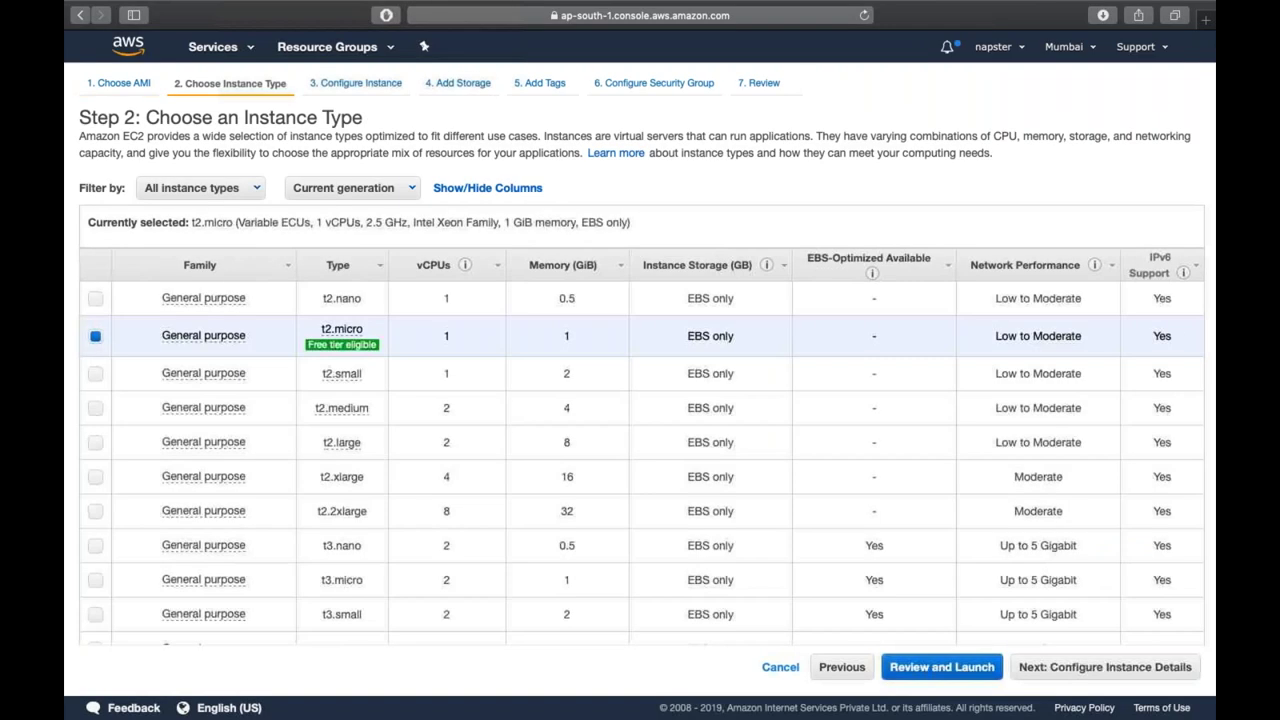
right_click(1078, 684)
left_click(1120, 668)
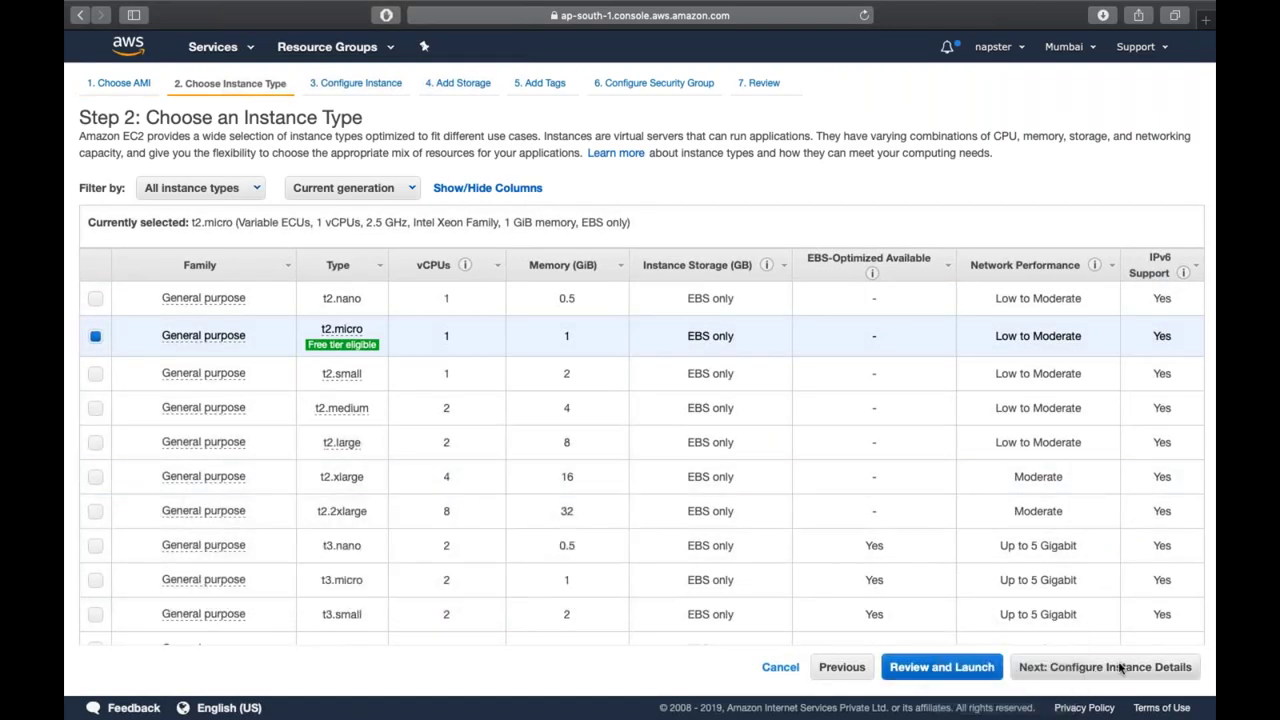
Step: Expand the advanced instance details and begin the user data script as text with #!/bin/bash
scroll(756, 335, "down", 1)
left_click(140, 628)
scroll(205, 610, "down", 3)
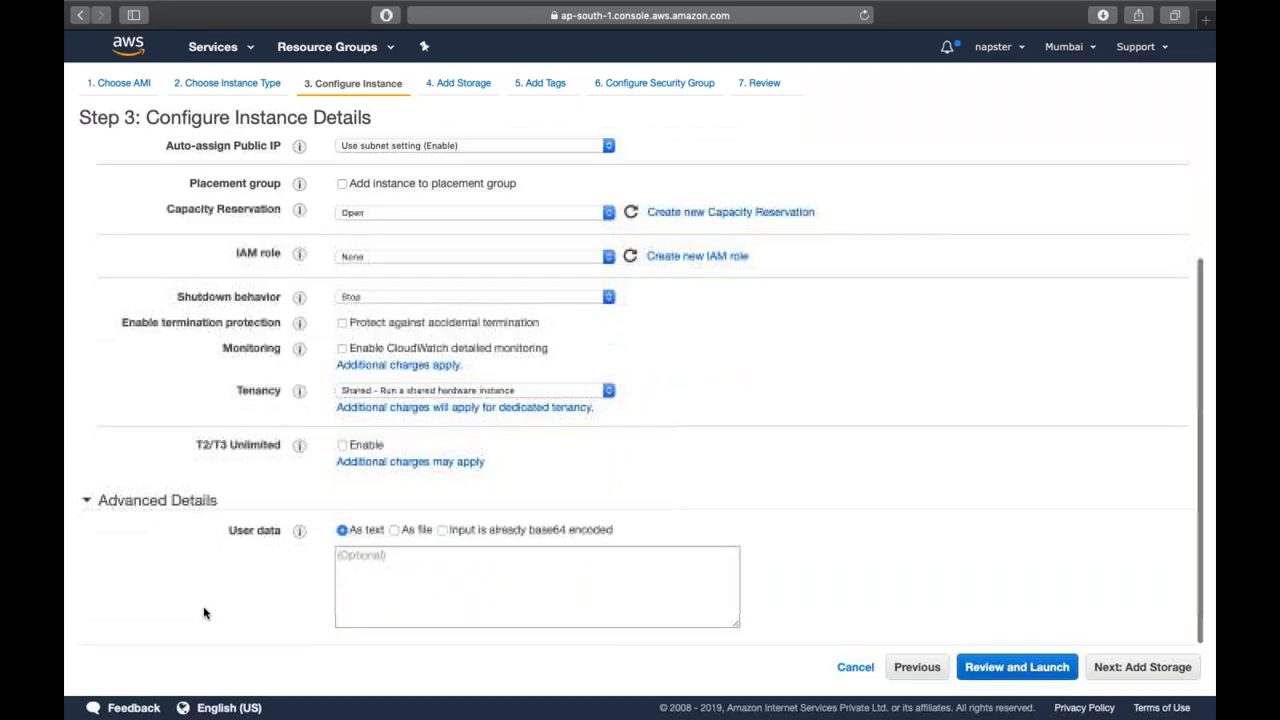
left_click(370, 572)
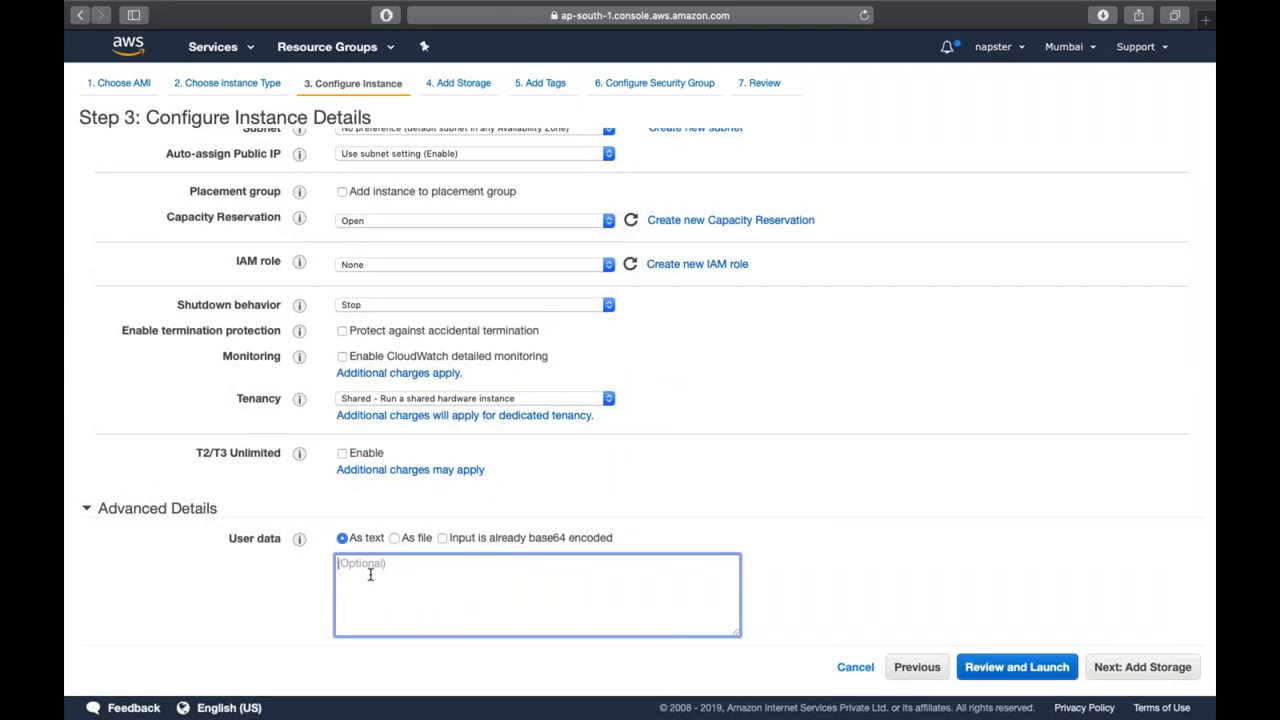
type("#!")
type("/bas")
key("BackSpace")
key("BackSpace")
key("BackSpace")
type("bin/bash")
key("shift+Left")
key("shift+Left")
key("shift+Left")
key("shift+Left")
key("shift+Left")
key("shift+Left")
key("shift+Left")
key("shift+Left")
key("shift+Left")
key("shift+Left")
key("shift+Left")
key("Right")
Step: Add three user data lines below the shebang: yum install httpd -y, service httpd start and chkconfig httpd on
key("Return")
type("yum install httpd -y")
key("Return")
type("service httpd startchkcinfig")
key("BackSpace")
key("BackSpace")
key("BackSpace")
key("BackSpace")
key("BackSpace")
type("onfig httpd on")
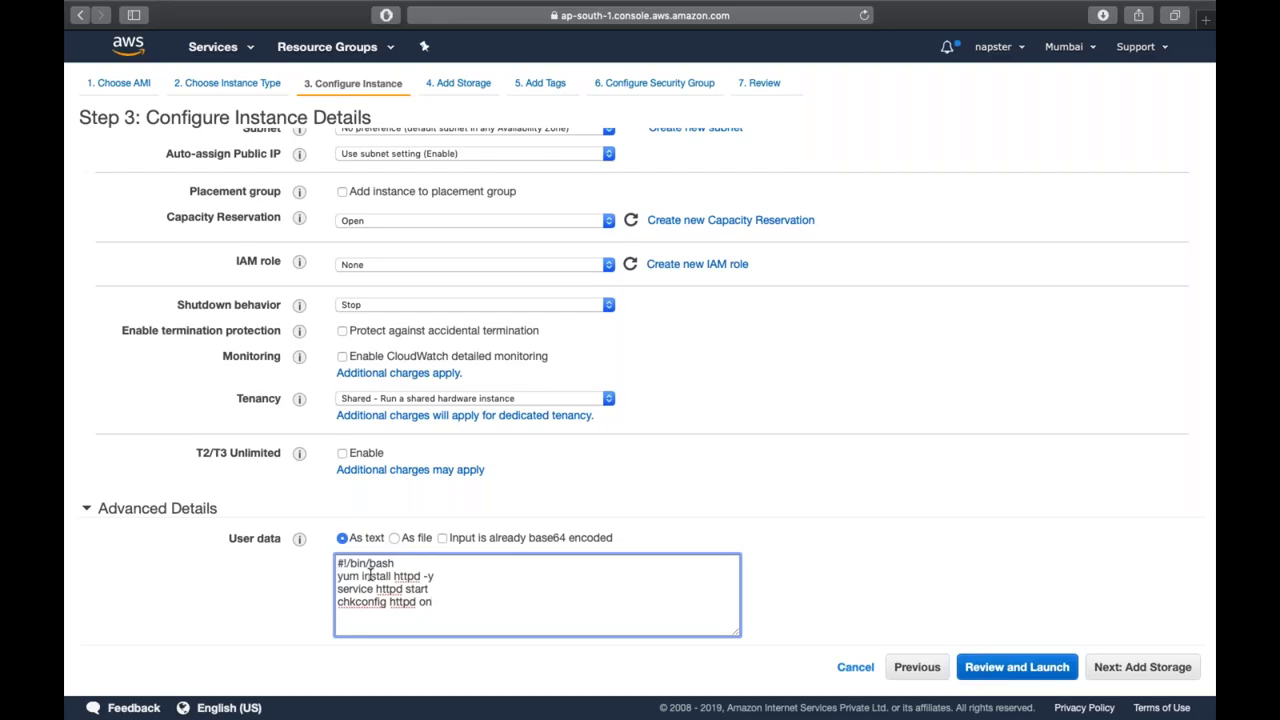
Step: Add the user data line echo "<h1>Hi, this is web server 1</h1>" > /var/www/html/index.html, and select the whole script
key("Return")
type("echo")
type("<h1>Hi, this is web serve r 1</h1>")
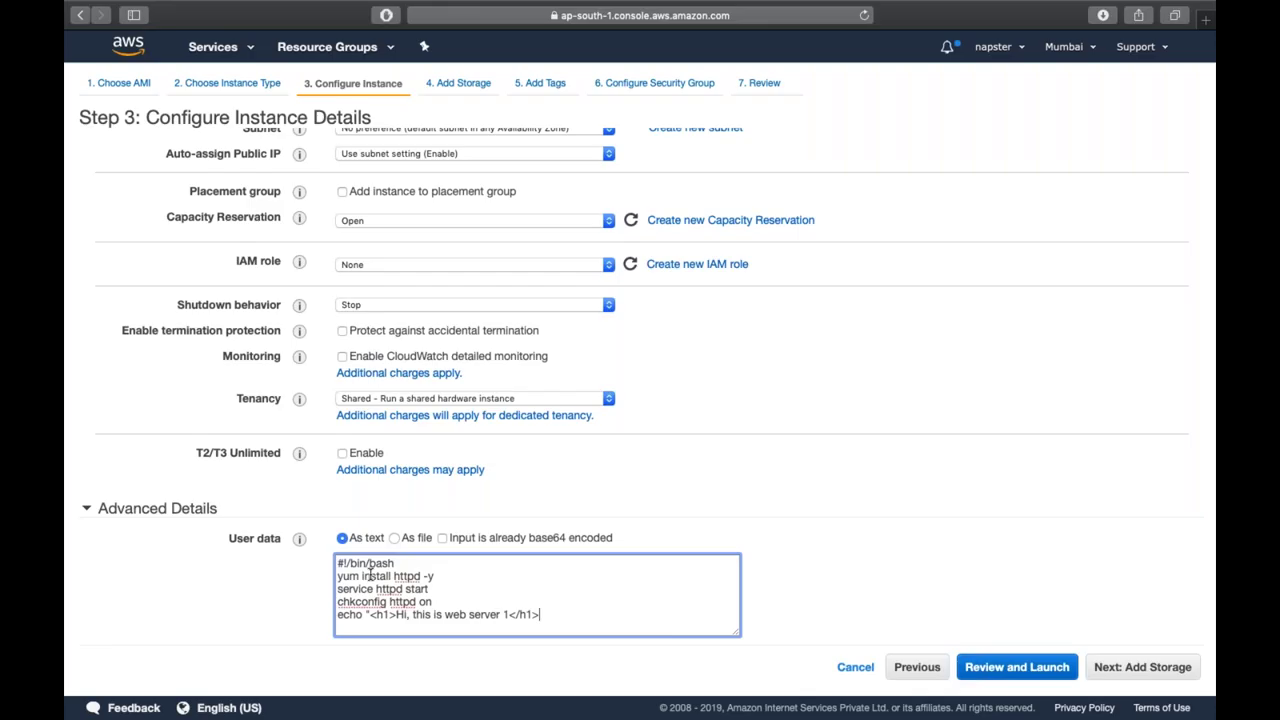
type("\" > /var/www/html/index.html")
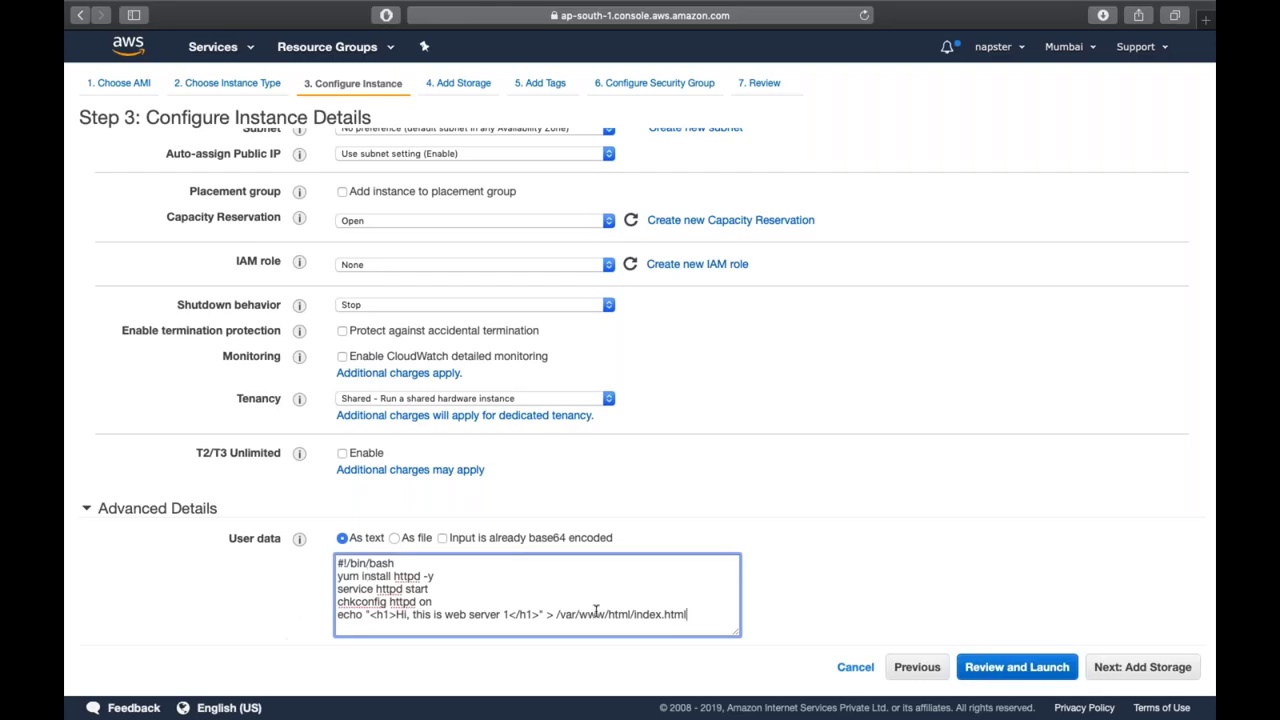
left_click_drag(557, 614, 632, 611)
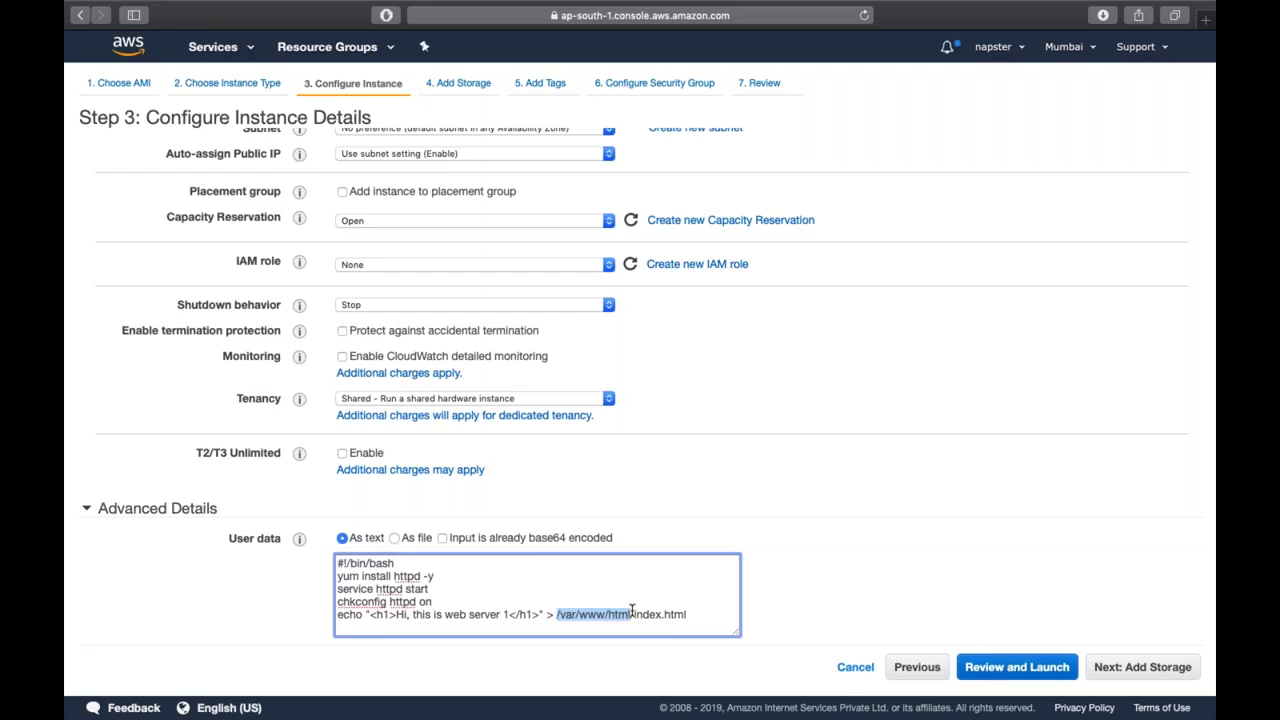
left_click(704, 617)
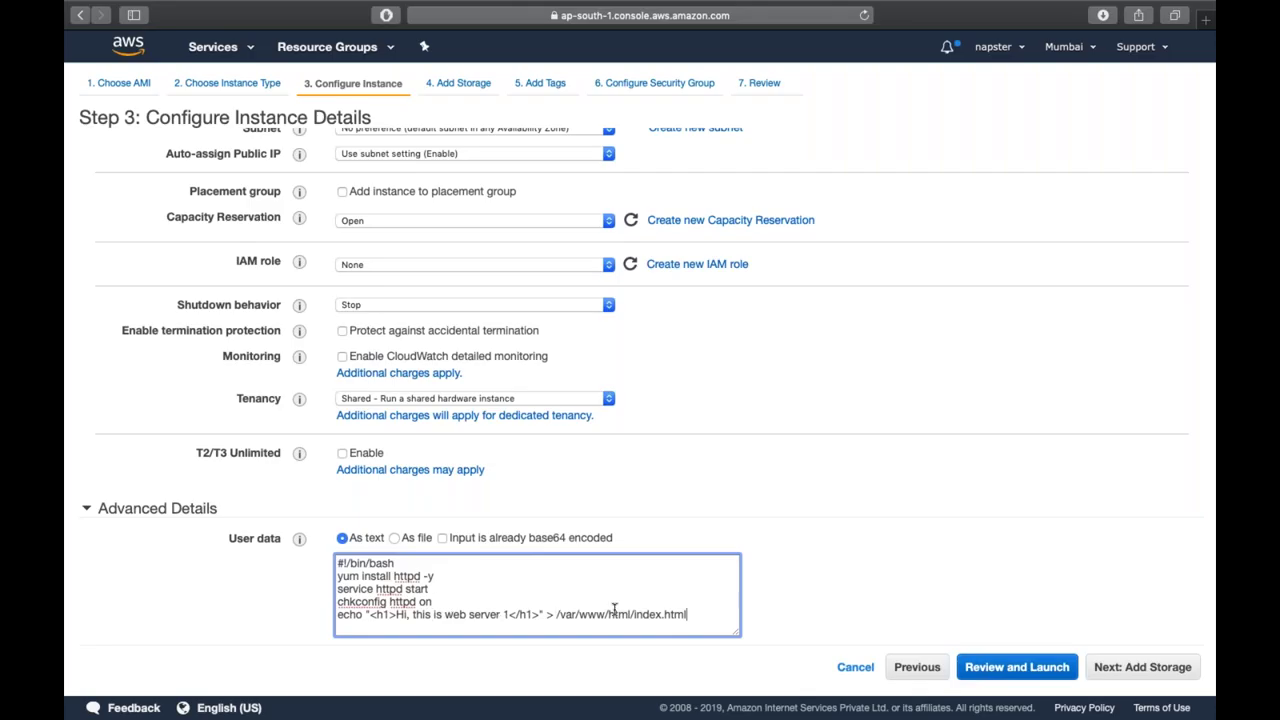
key("super+a")
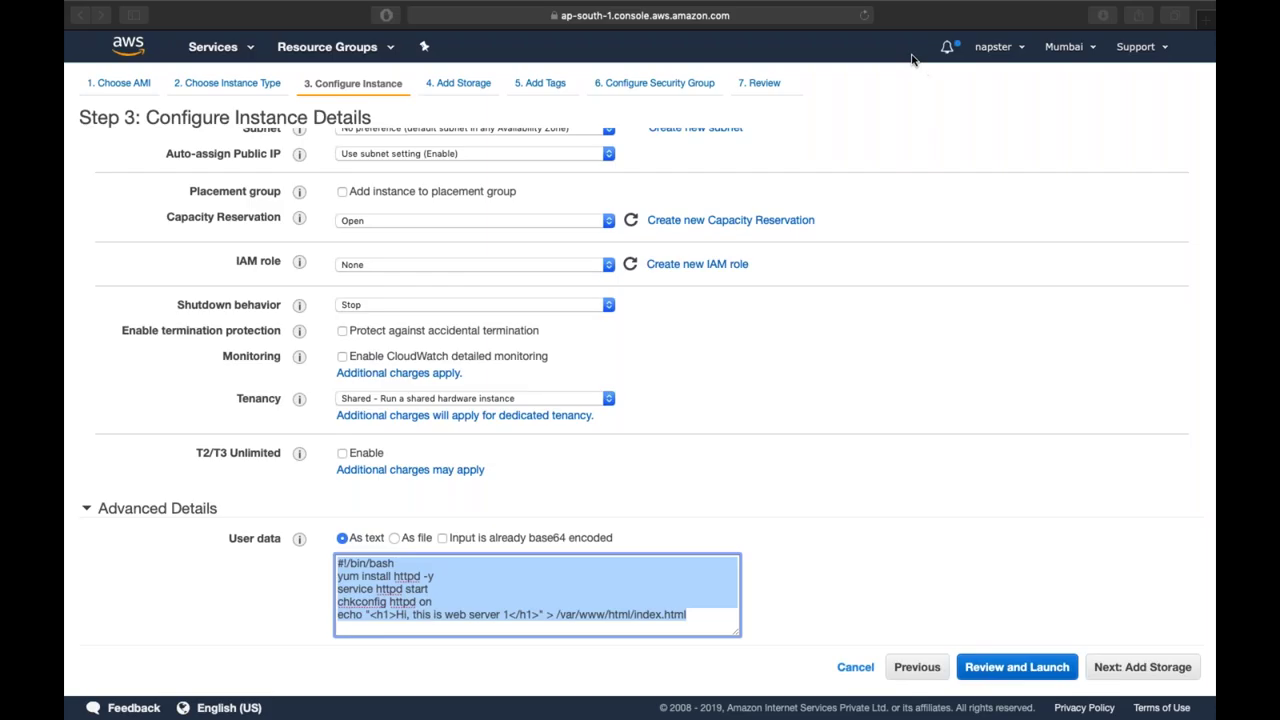
Step: Keep the default storage and add an instance tag with key Name and value Server1
left_click(1145, 669)
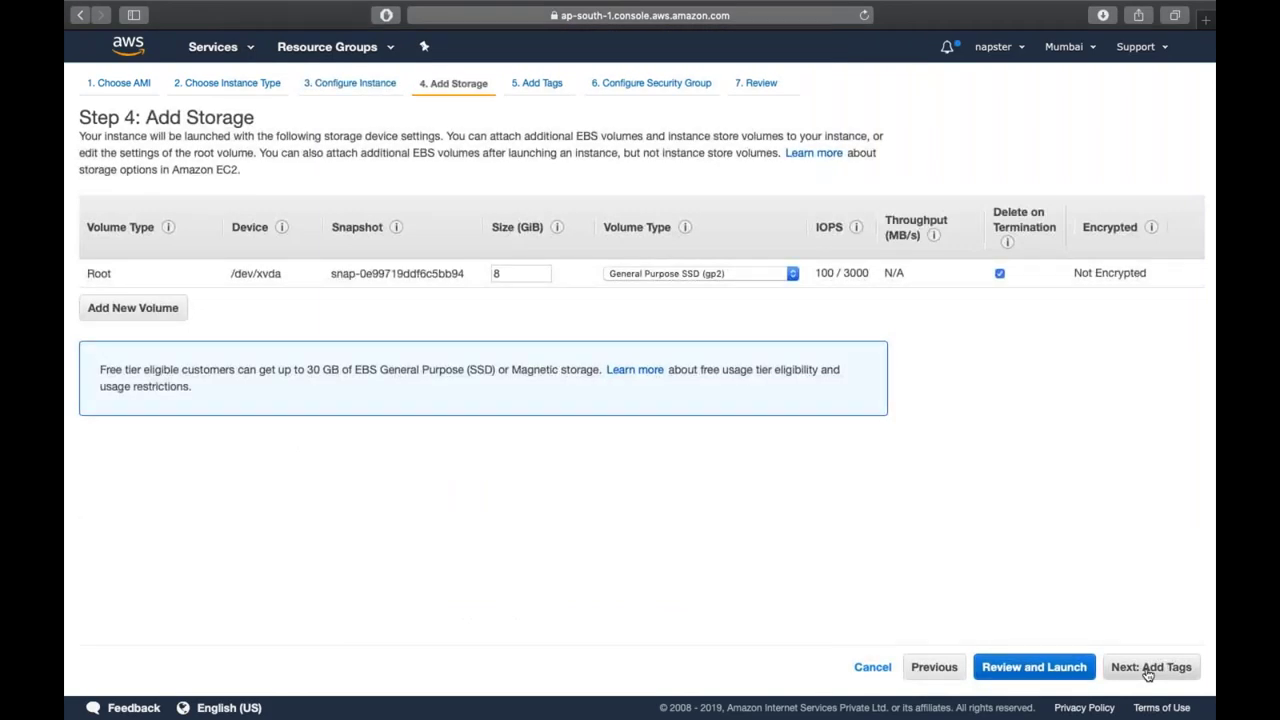
left_click(1148, 670)
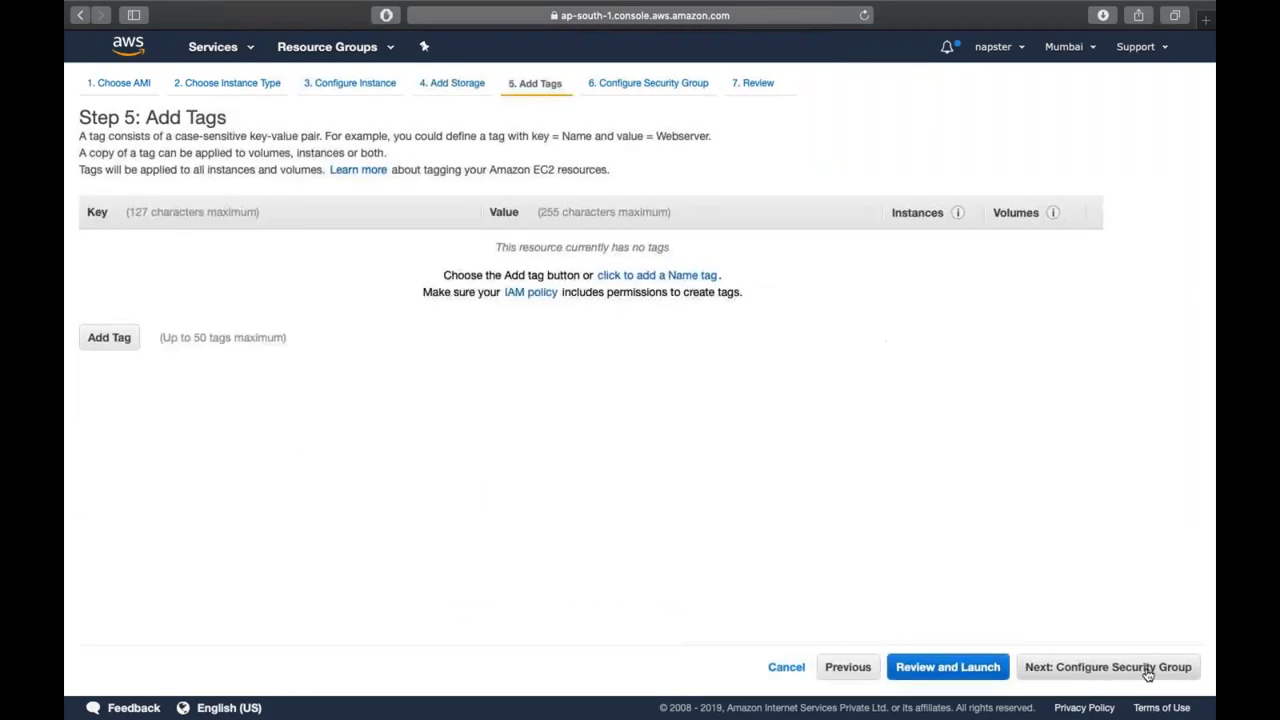
left_click(110, 337)
type("Name")
key("Tab")
type("Server1")
left_click(709, 480)
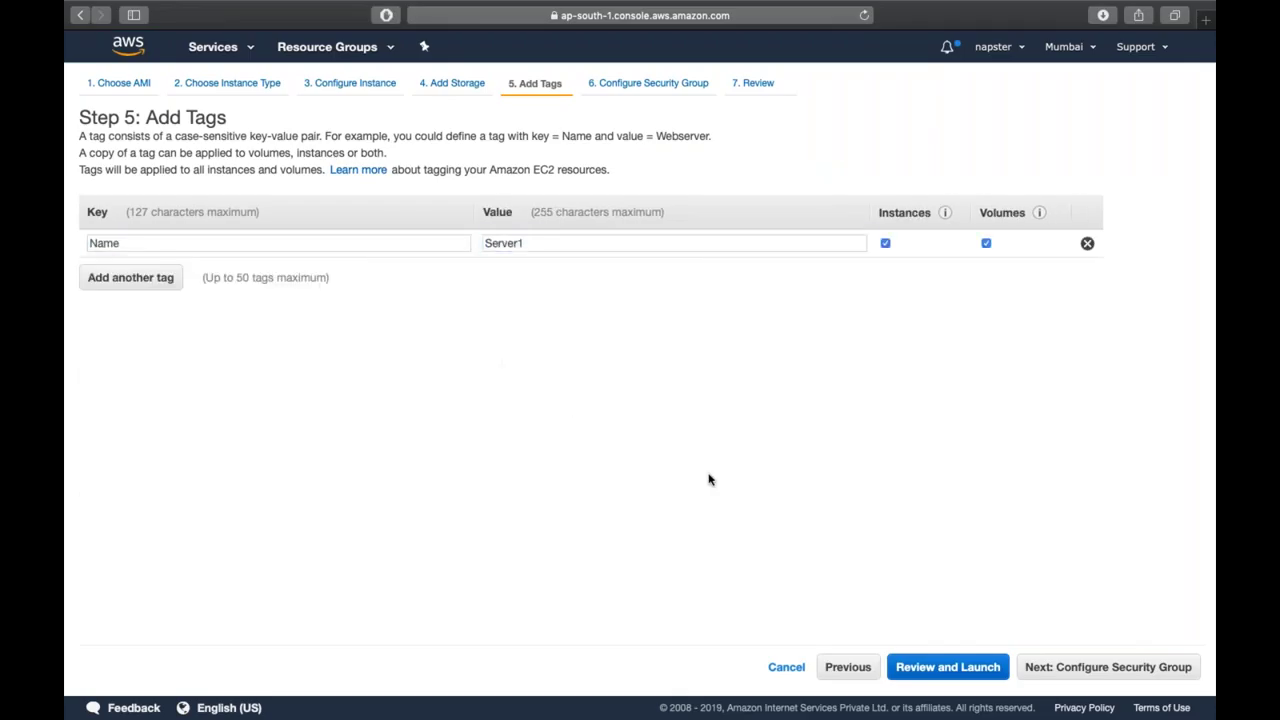
Step: Assign the existing security group LinuxSG to the instance and continue to the launch review
left_click(1078, 666)
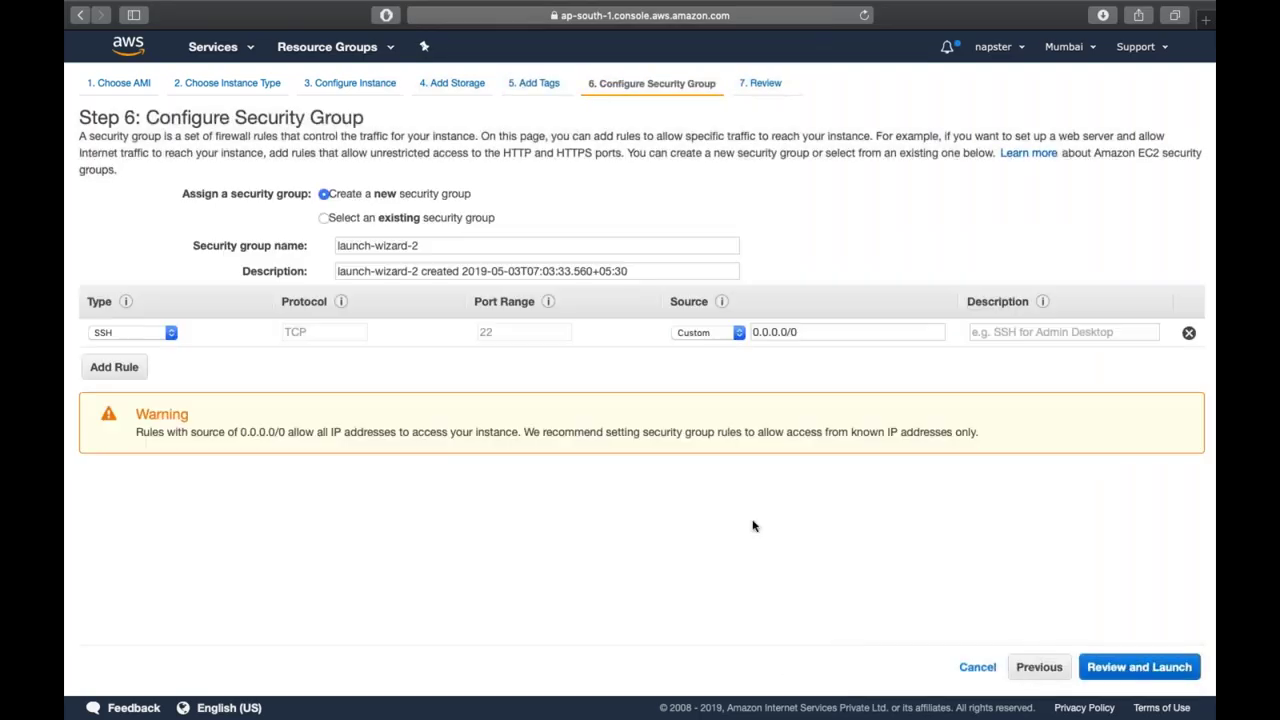
left_click(456, 219)
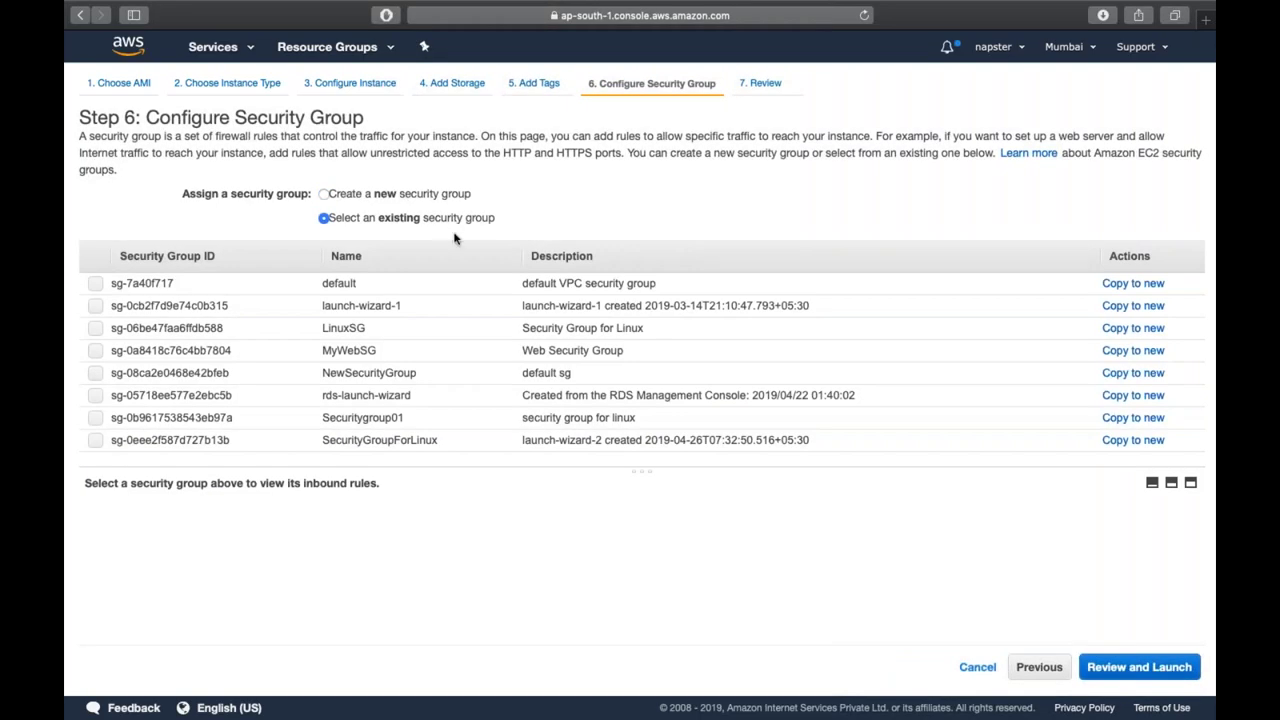
left_click(473, 328)
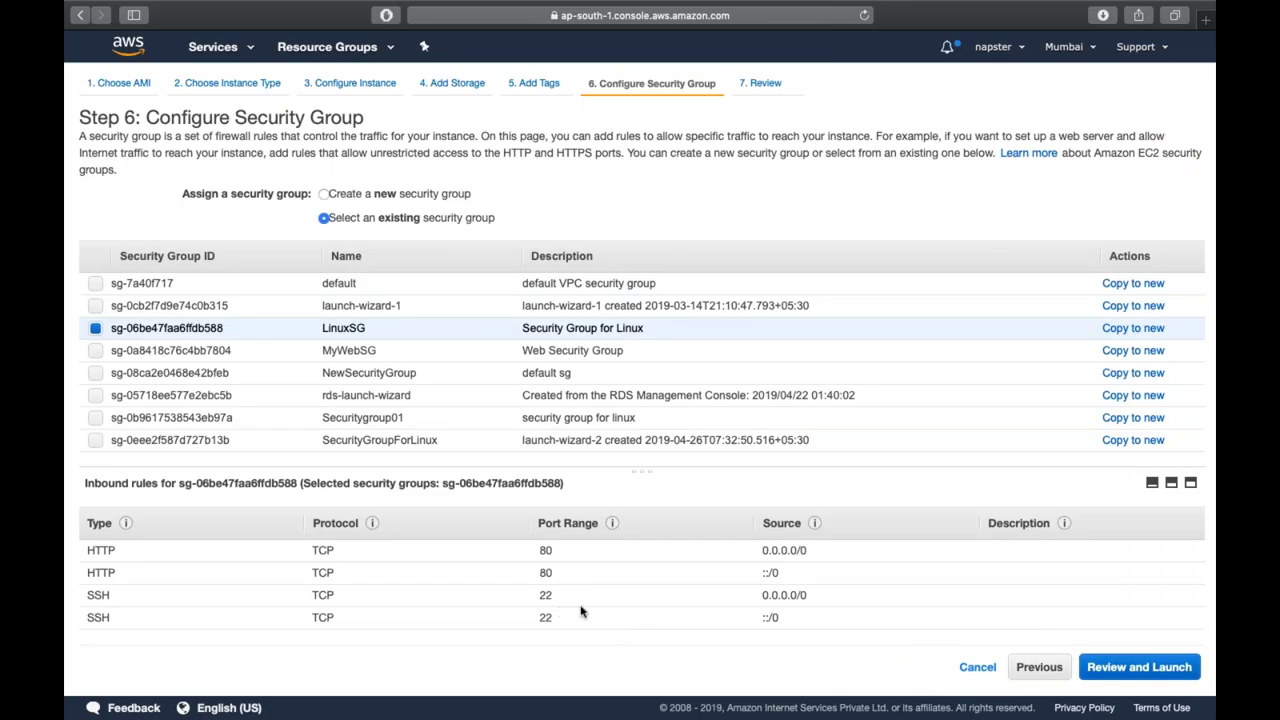
left_click(1133, 667)
Step: Create and download a new key pair named MumbaiKeyPair, and launch the instance with it
left_click(1167, 668)
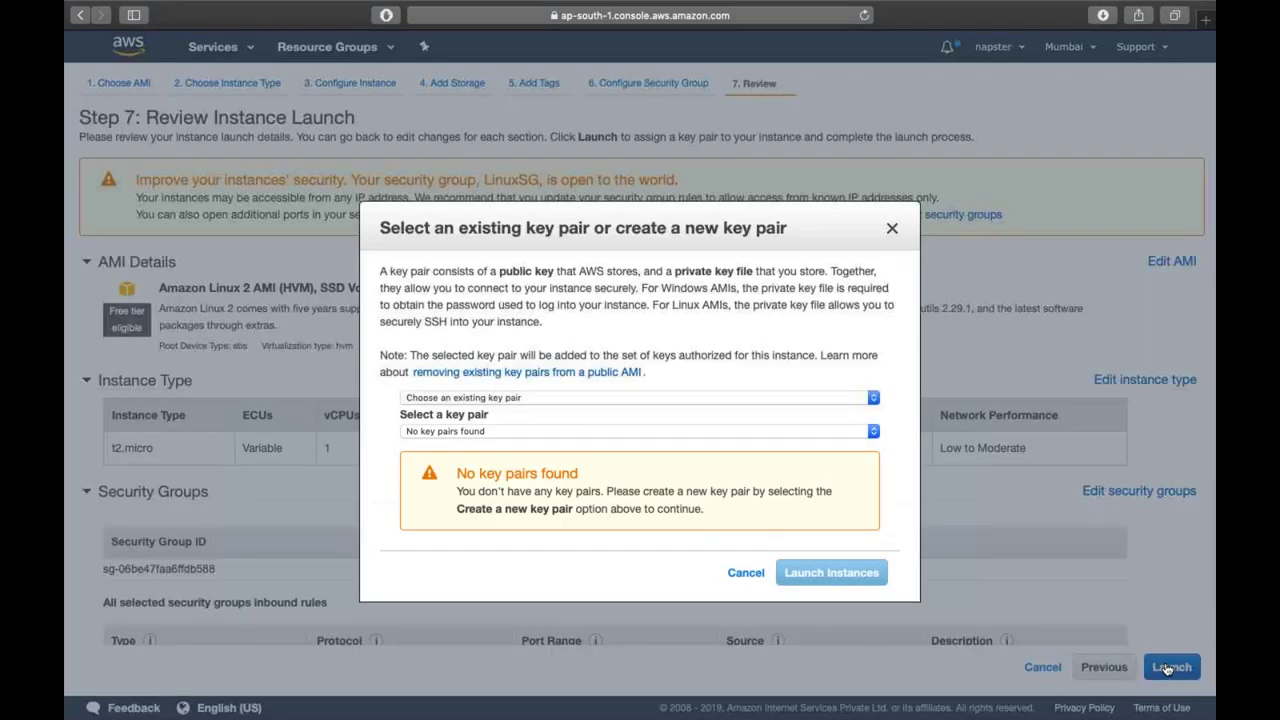
left_click(595, 398)
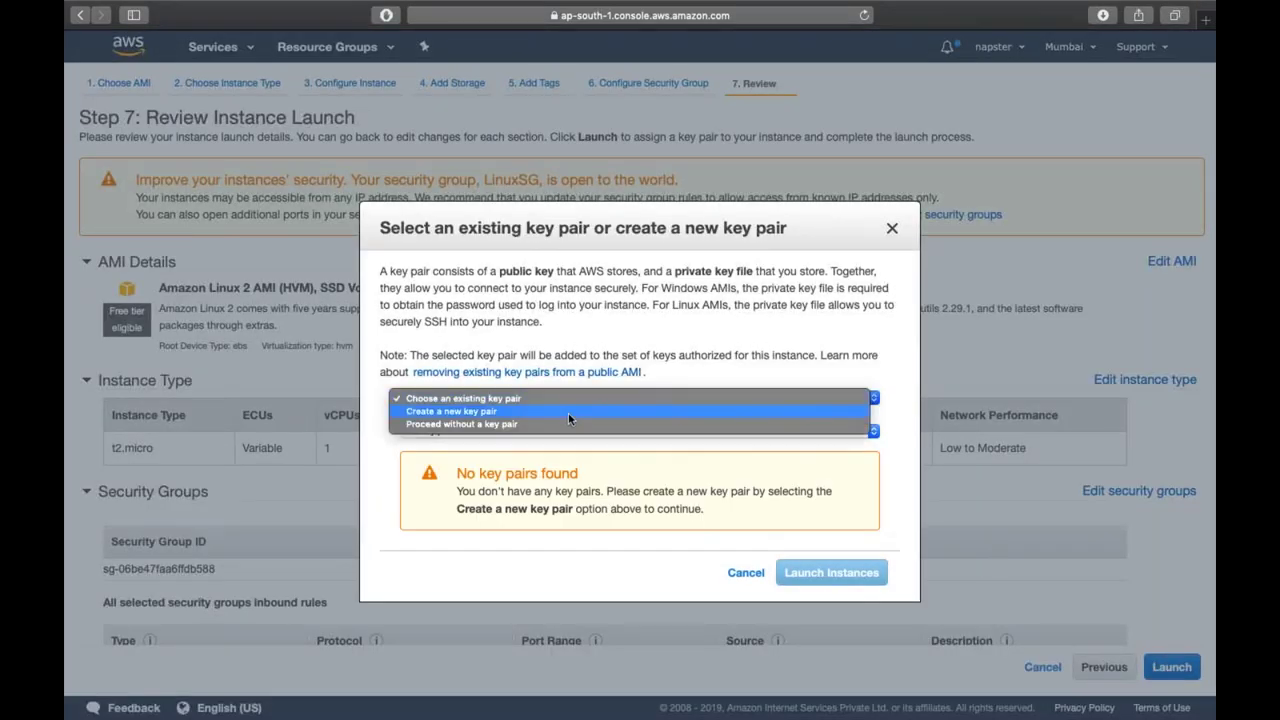
left_click(568, 411)
type("Mu")
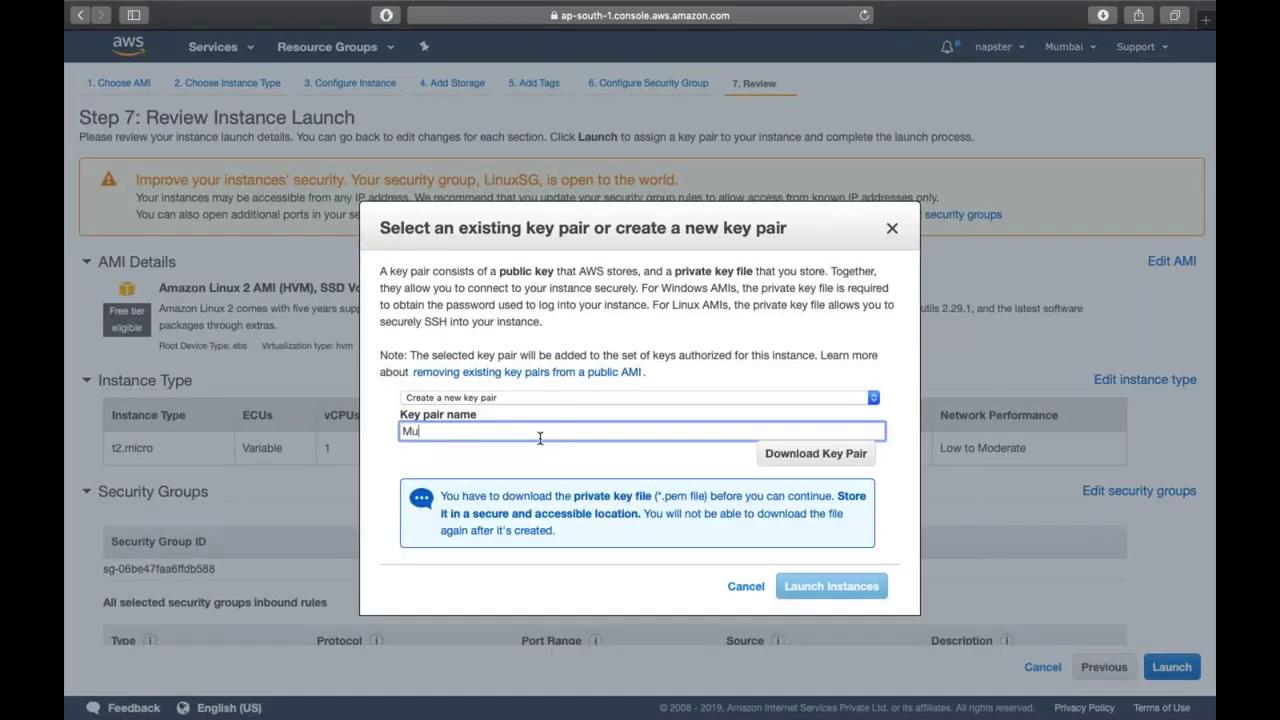
type("mbaiKeyPair")
left_click(772, 456)
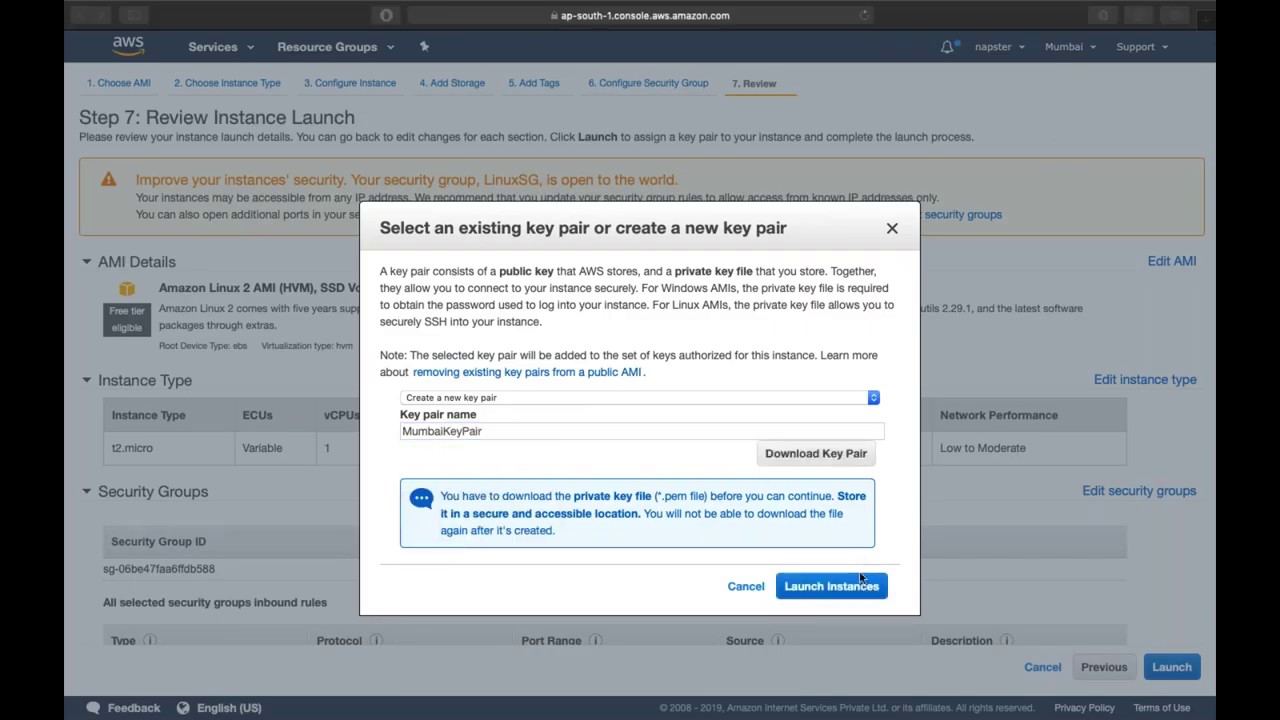
key("ctrl+Left")
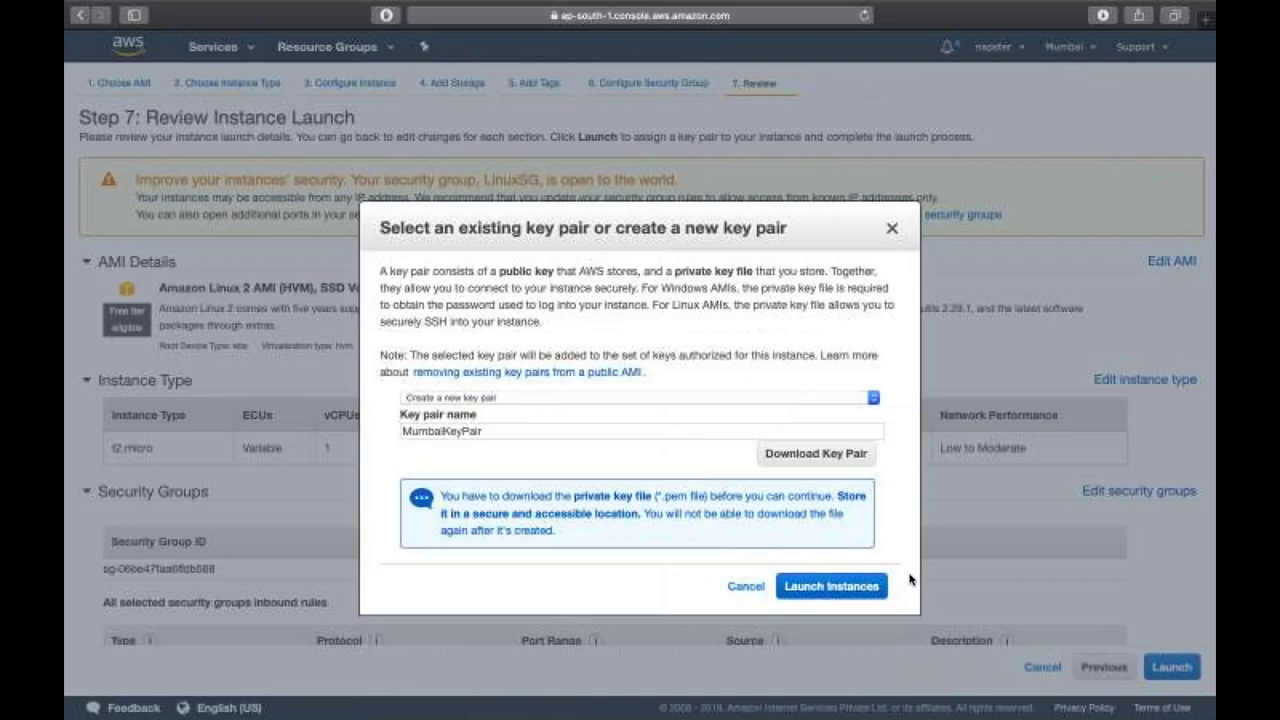
left_click(855, 590)
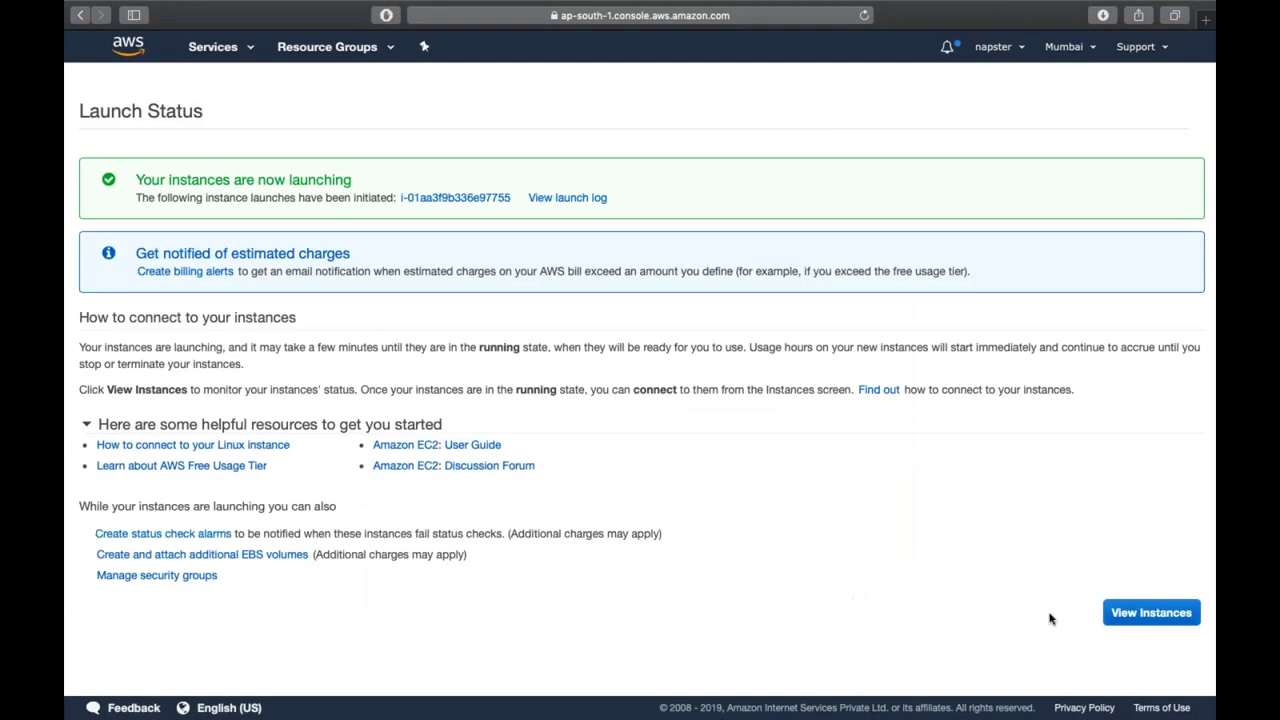
Step: Open the instances list with the details pane enlarged and refresh it to check Server1's state
left_click(1122, 619)
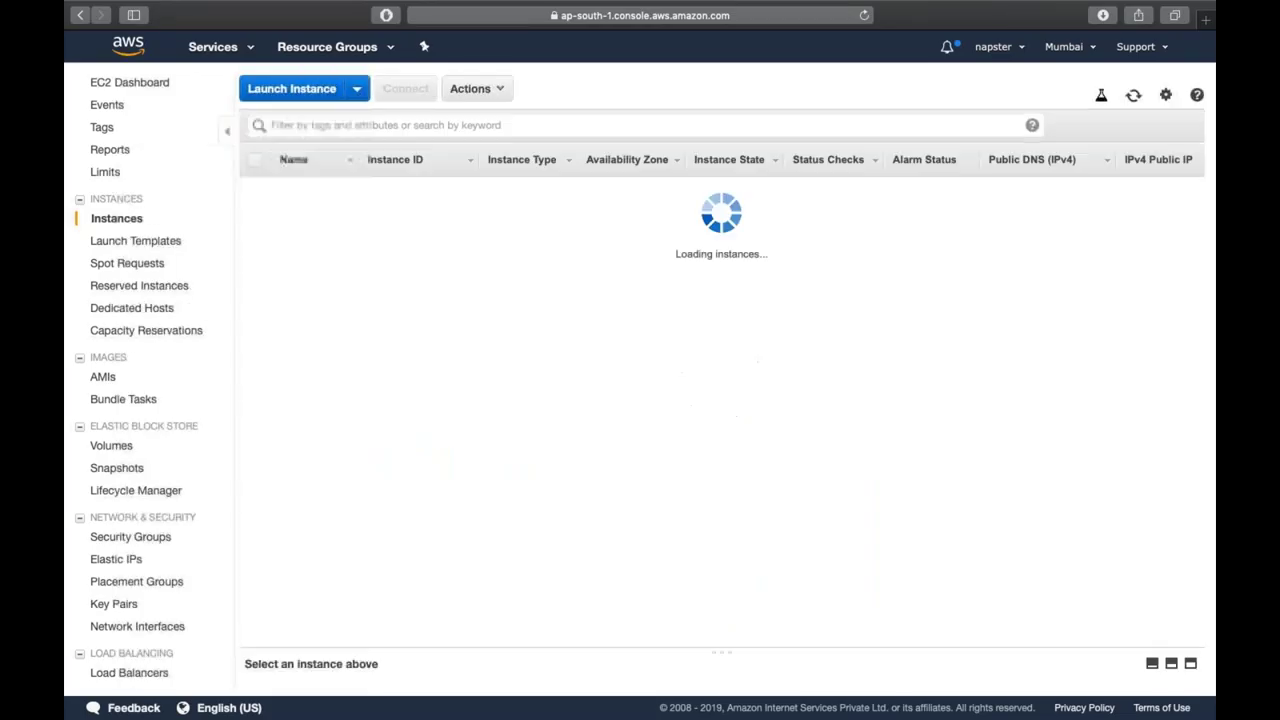
left_click_drag(720, 503, 707, 323)
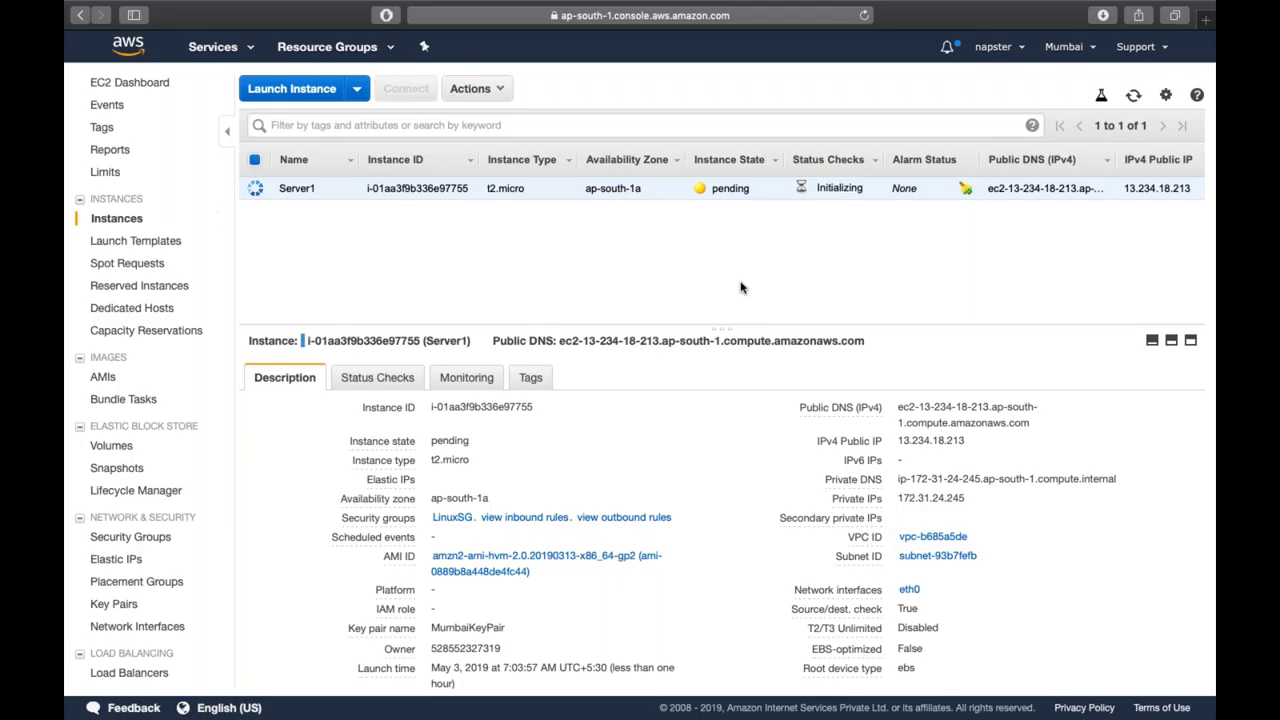
left_click(1133, 96)
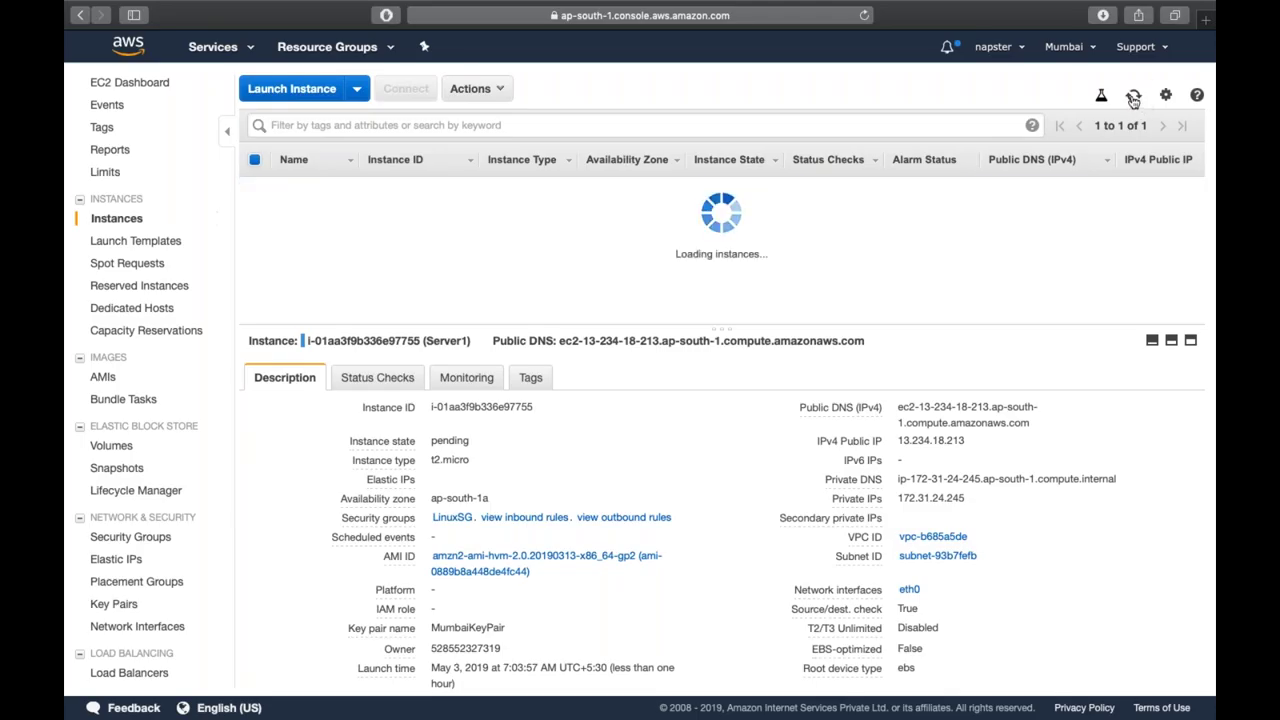
left_click(1133, 96)
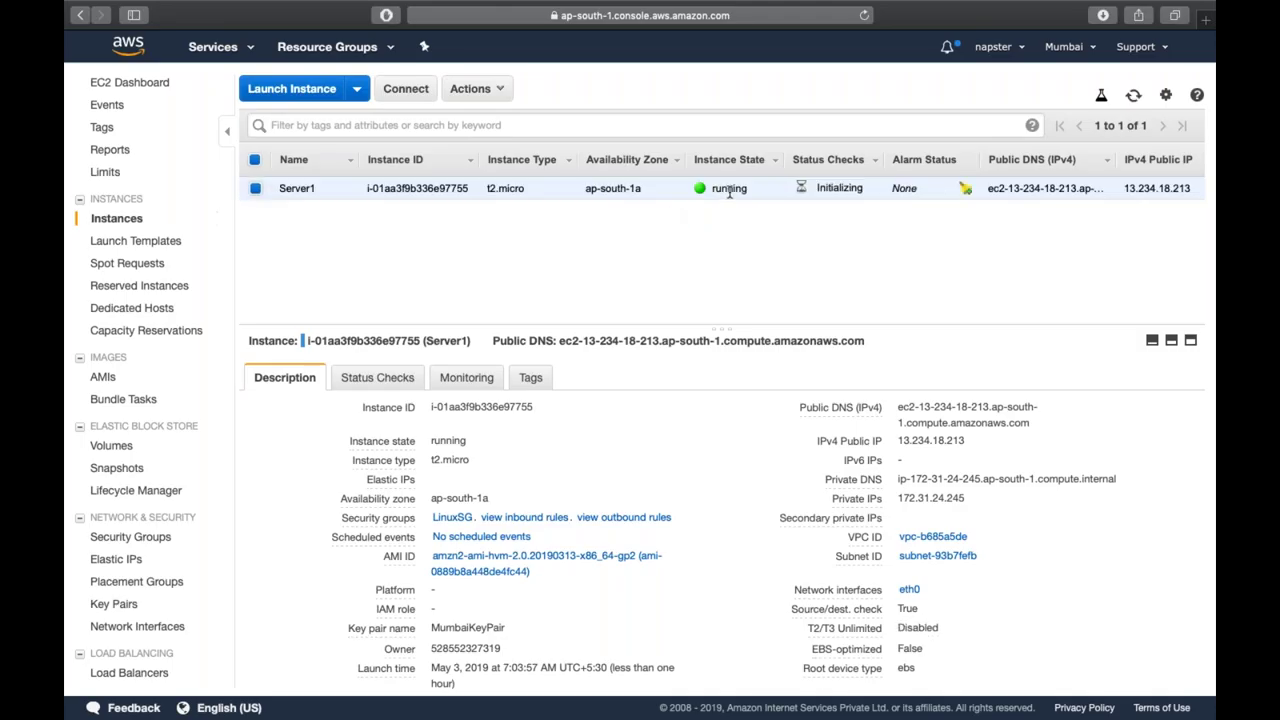
left_click(1133, 96)
left_click(1133, 96)
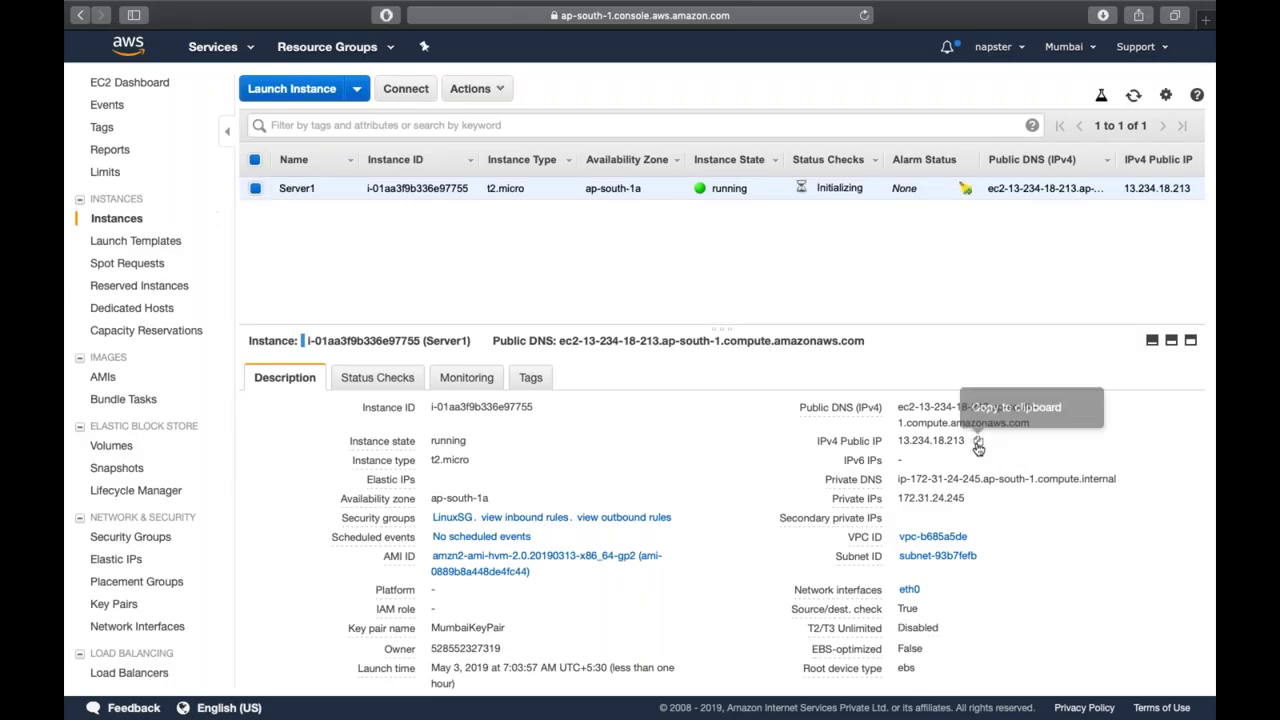
Step: Copy Server1's IPv4 public IP and open it in a new browser tab
left_click(978, 445)
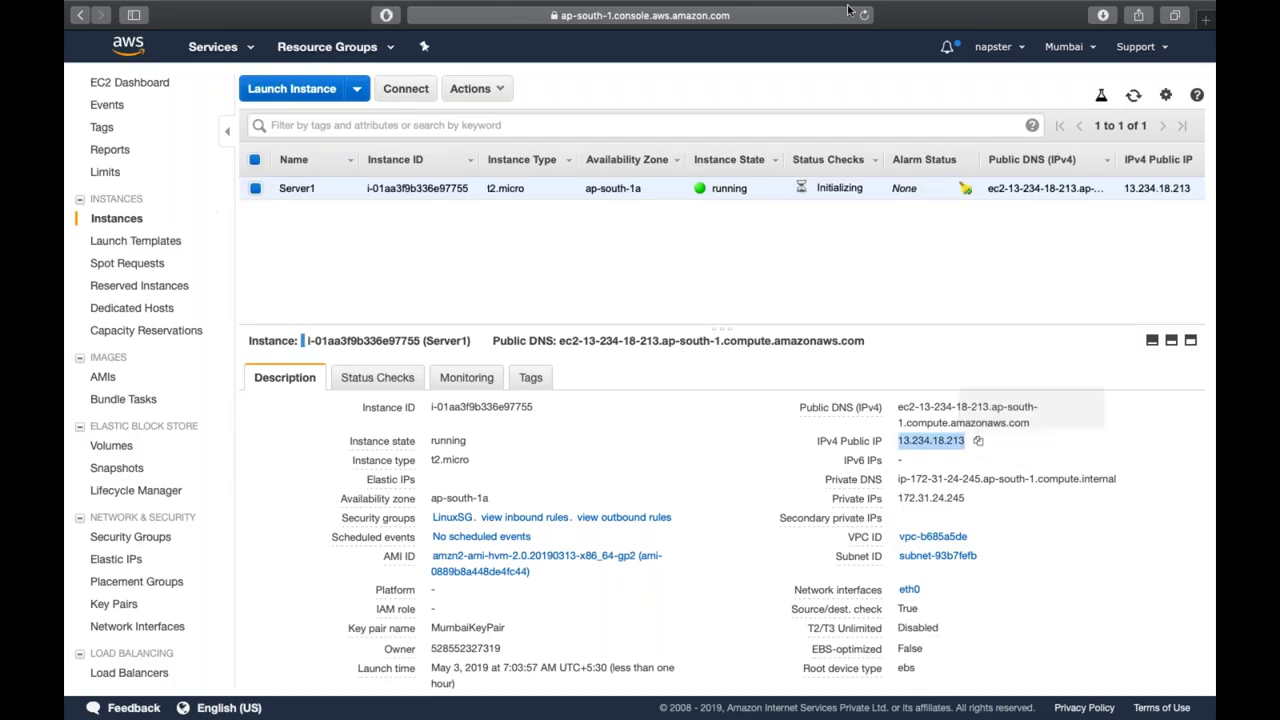
key("super+t")
key("super+v")
key("Return")
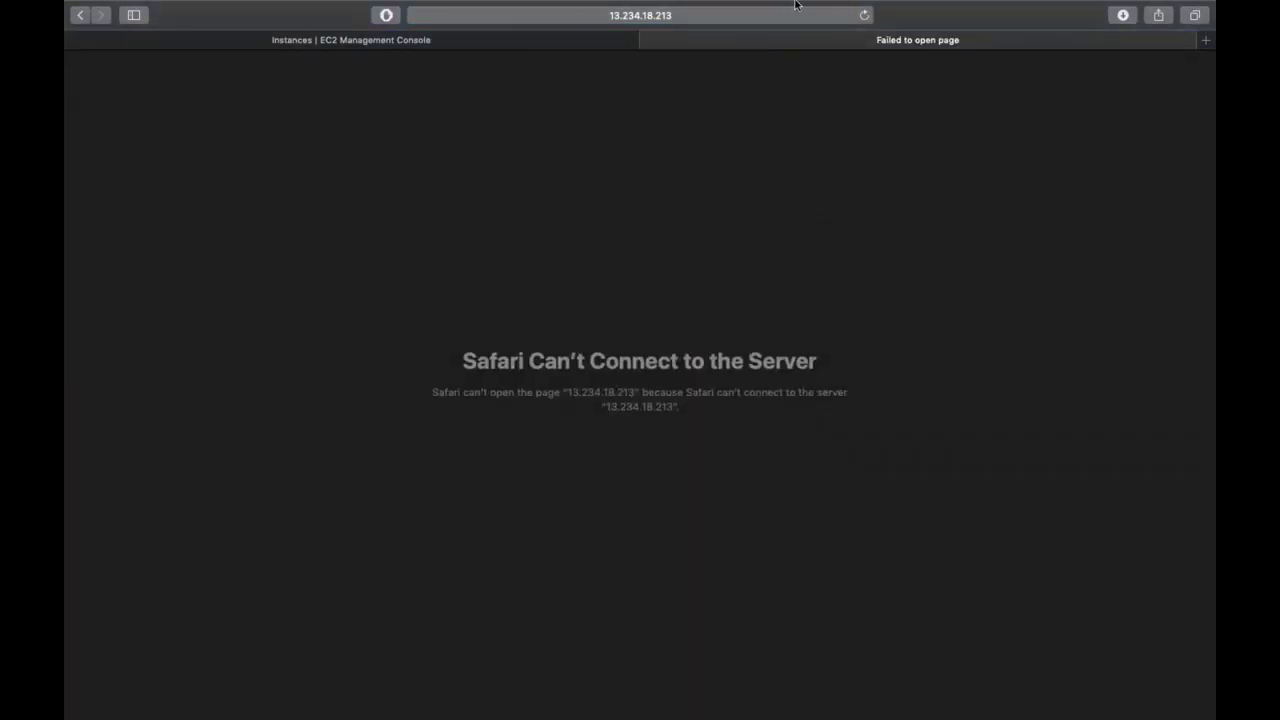
Step: Reload Server1's public IP page repeatedly to check whether its web page is served
left_click(864, 15)
left_click(862, 16)
left_click(862, 16)
left_click(862, 16)
left_click(862, 16)
left_click(862, 16)
left_click(862, 16)
left_click(862, 16)
left_click(862, 16)
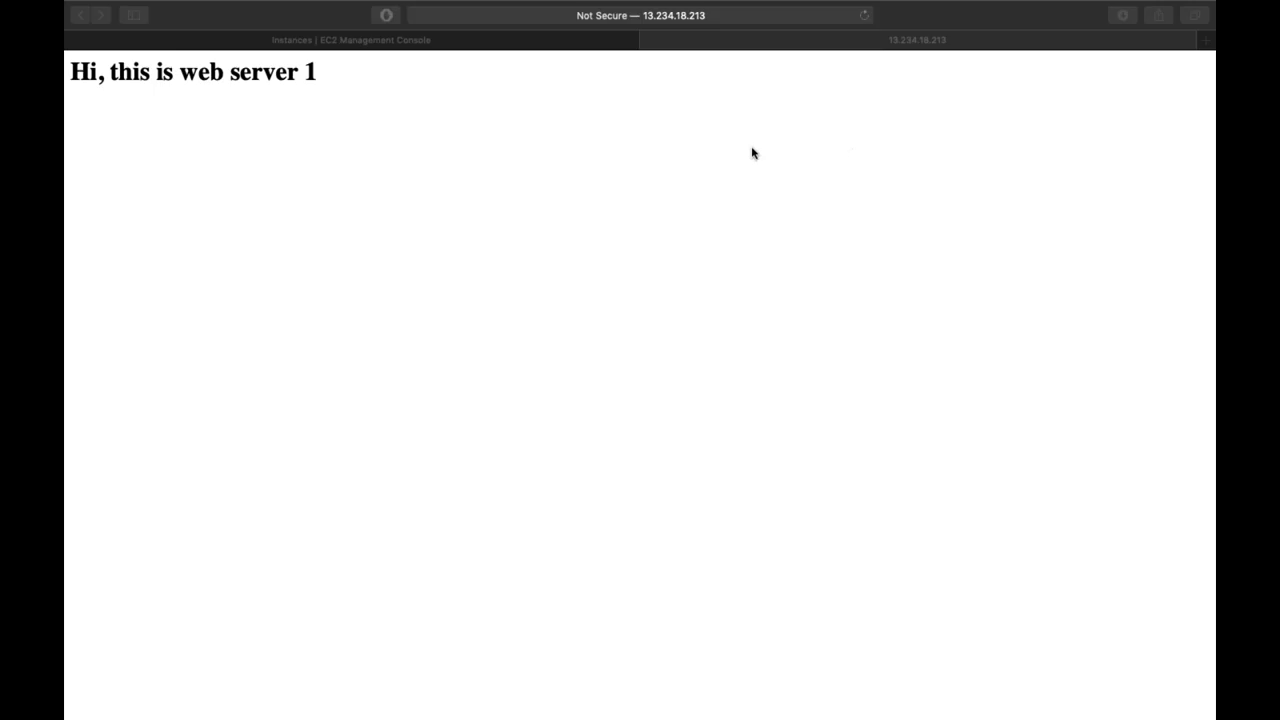
Step: Return to the EC2 console and examine Server1's public DNS name, IPv4 public IP and status checks
left_click(436, 38)
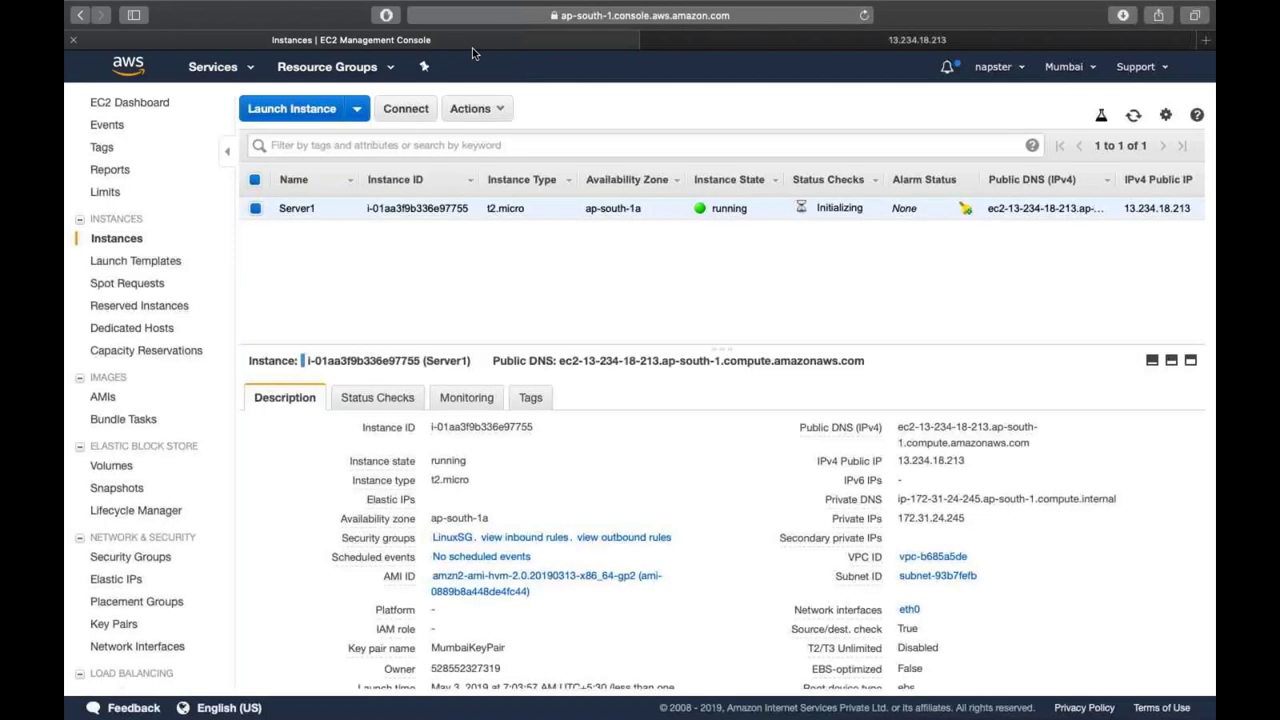
triple_click(903, 426)
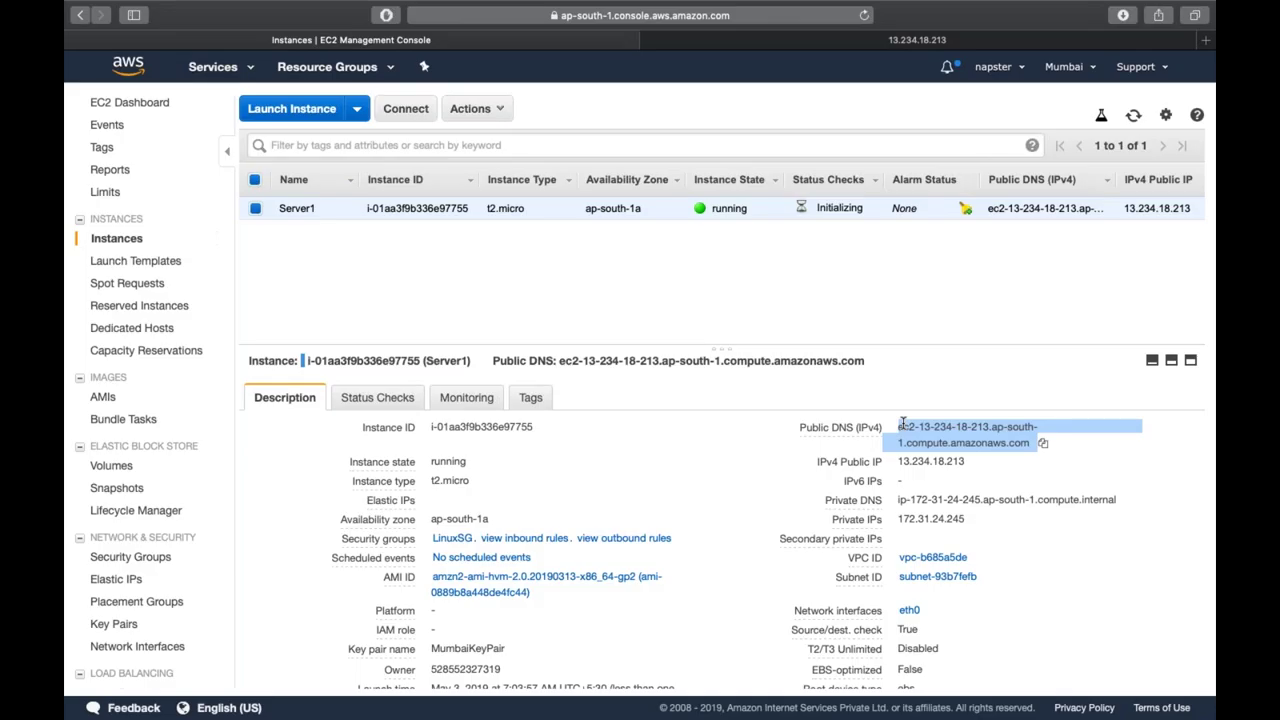
left_click(903, 424)
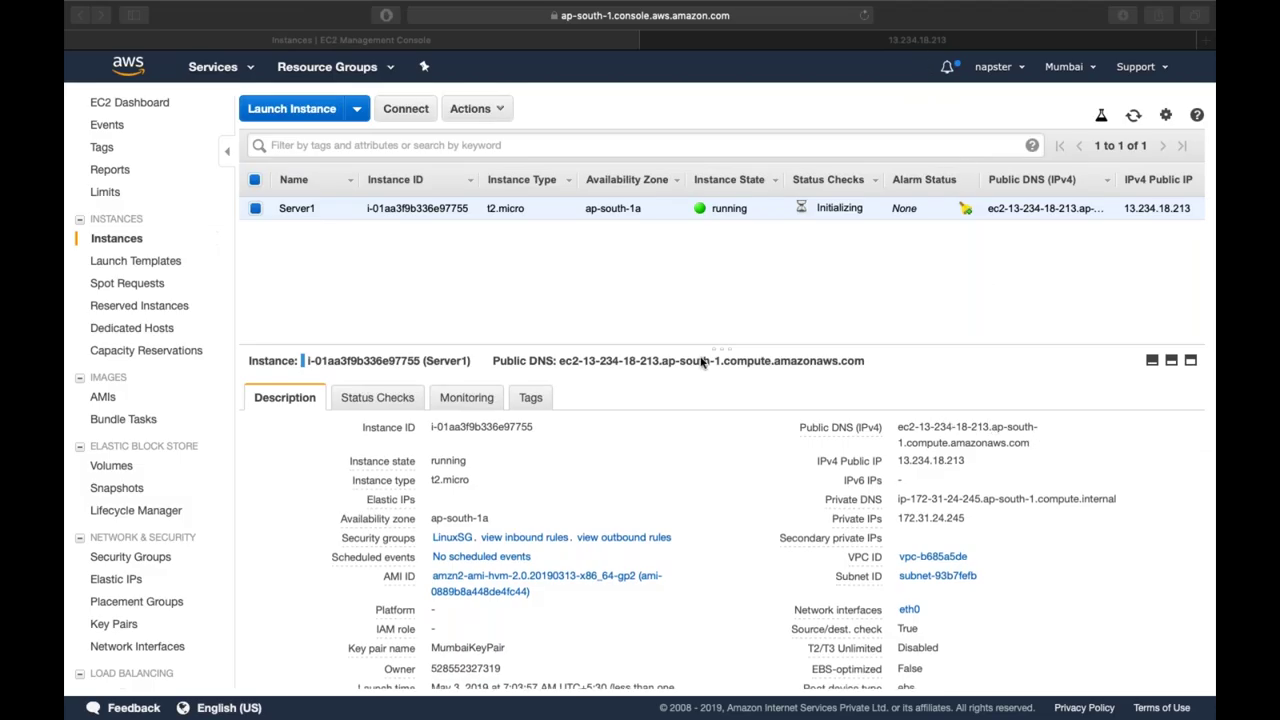
left_click(714, 282)
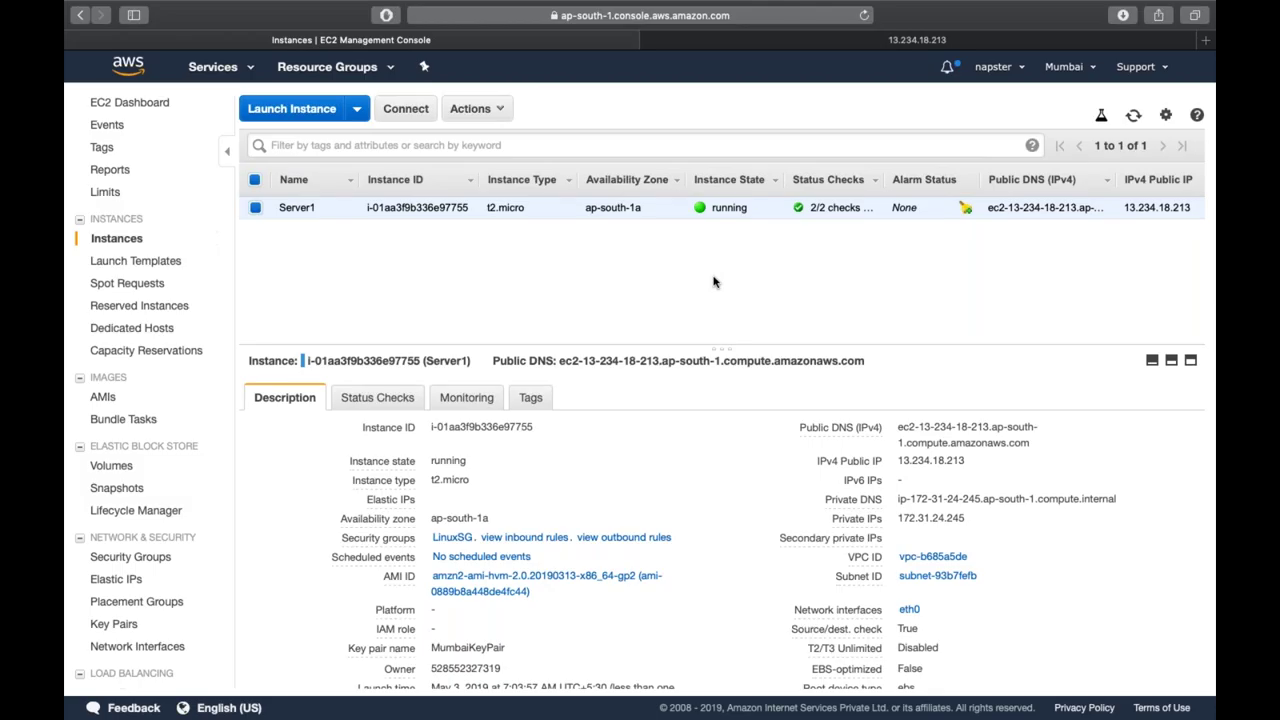
double_click(925, 462)
left_click(916, 426)
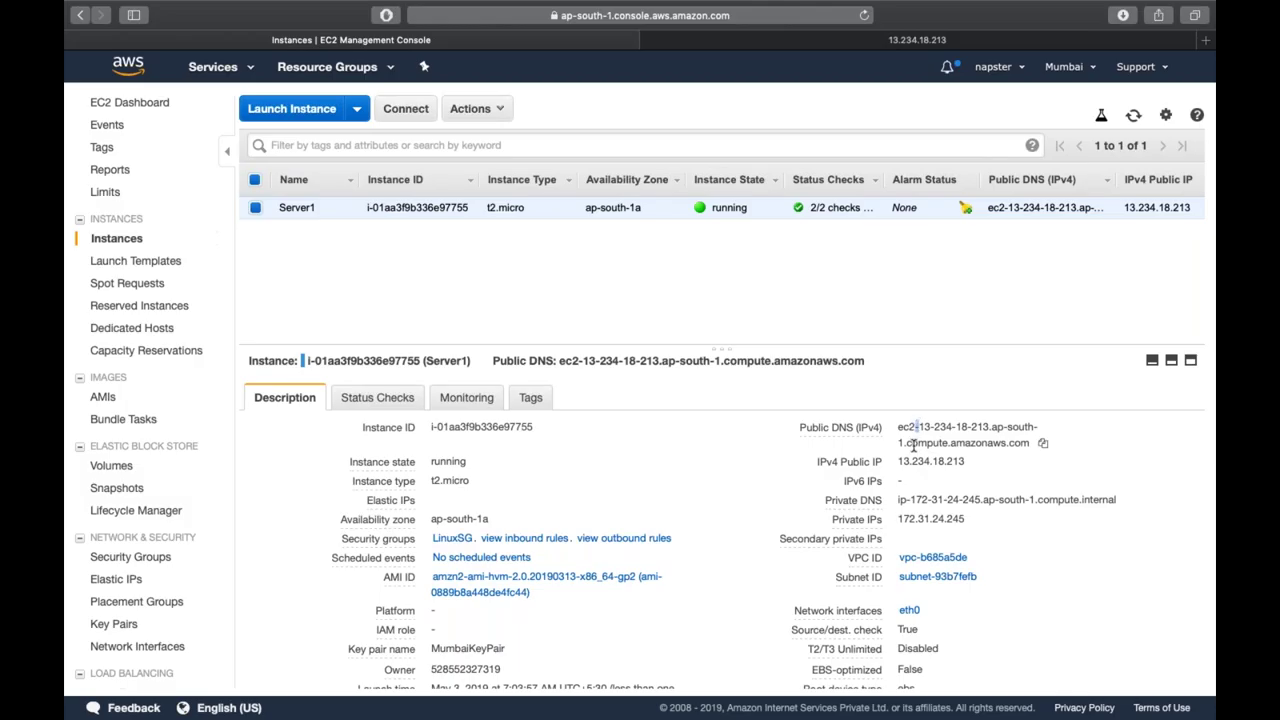
triple_click(912, 446)
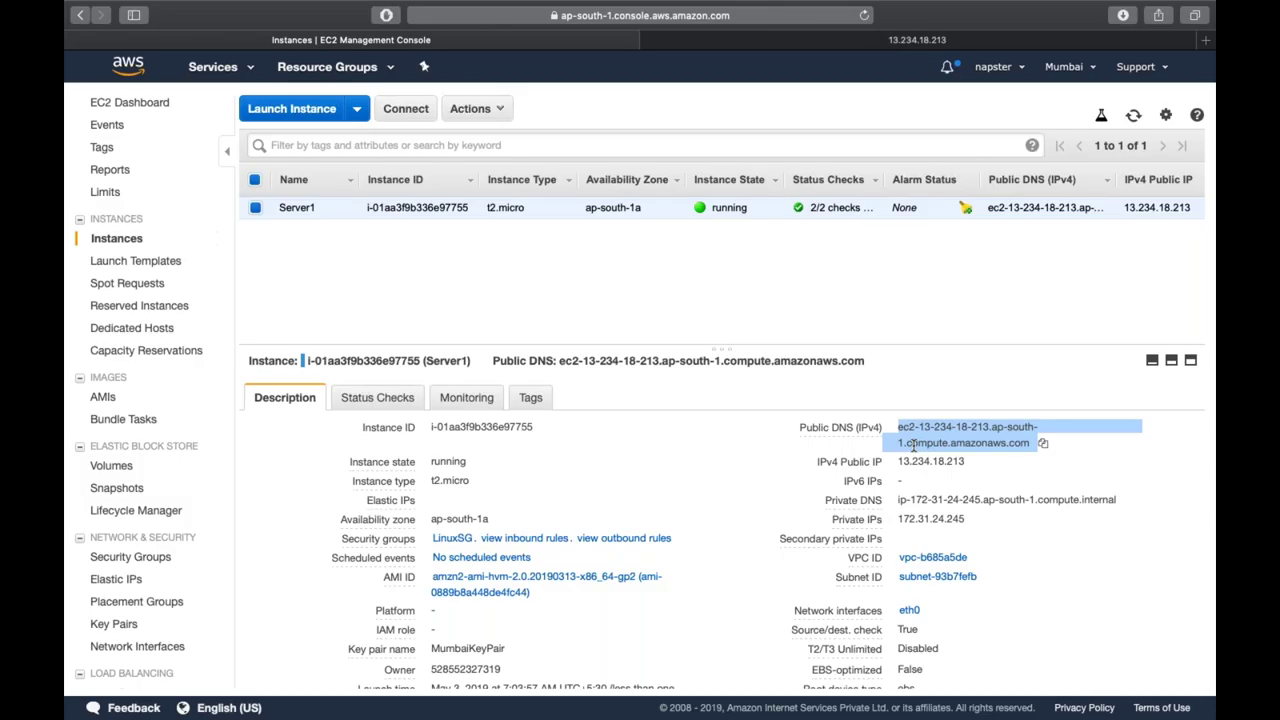
left_click(508, 250)
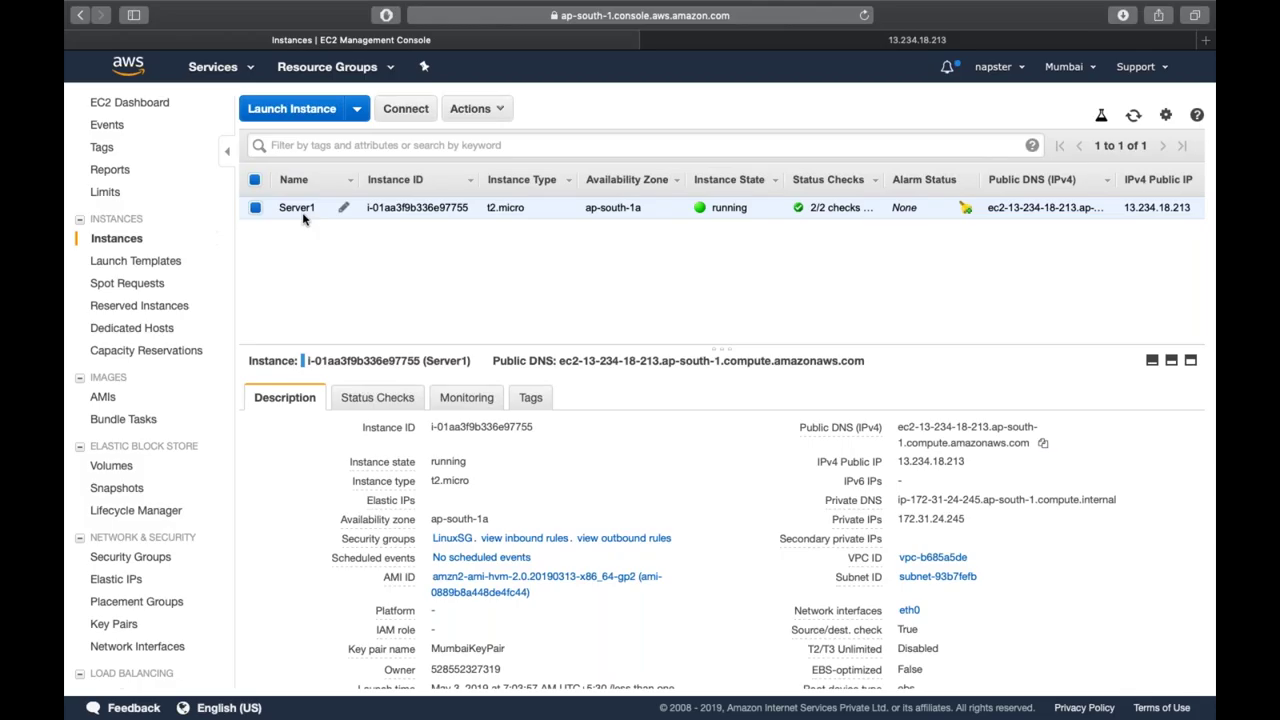
Step: Start launching another instance from the Amazon Linux 2 AMI with type t2.micro and continue to the instance details
left_click(300, 112)
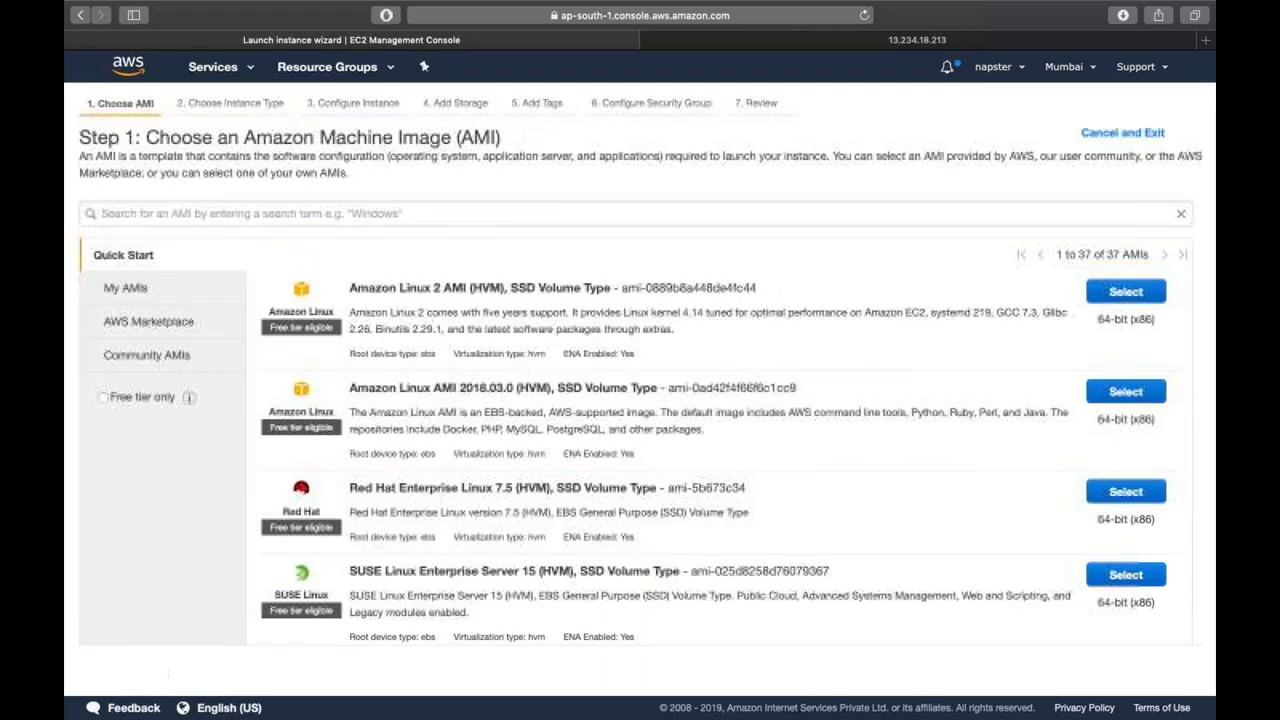
left_click(1130, 296)
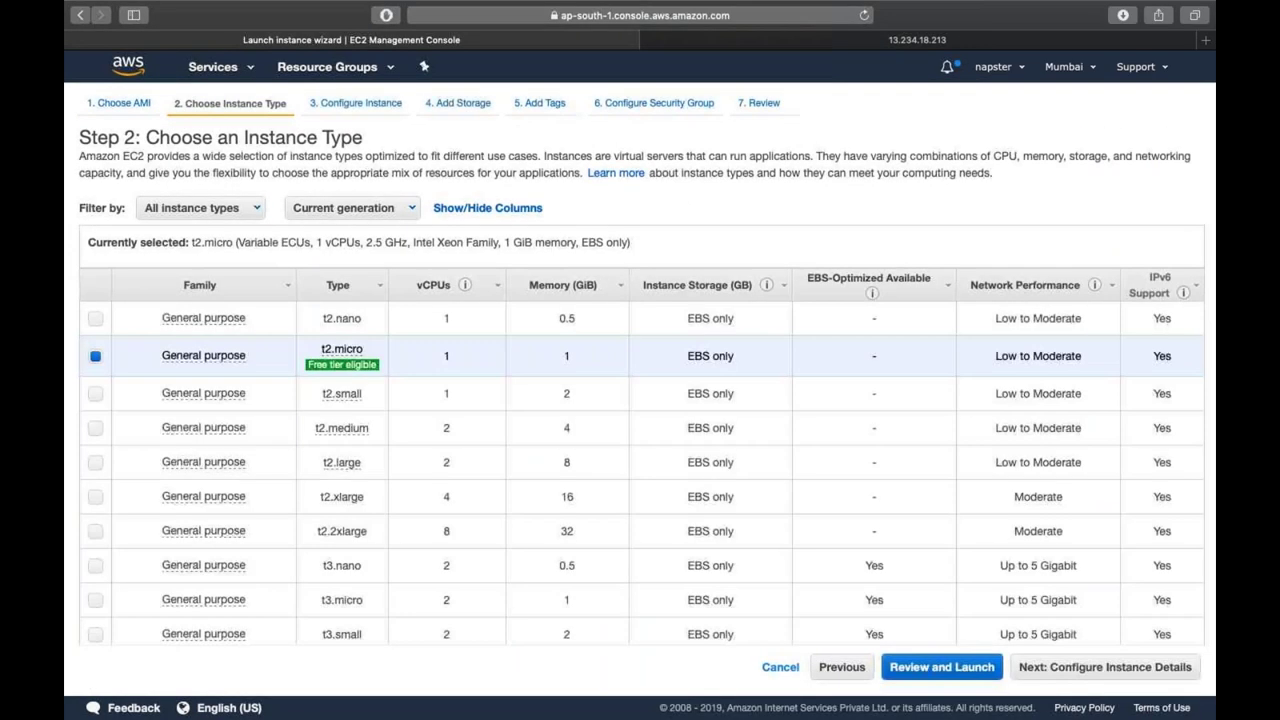
left_click(1131, 665)
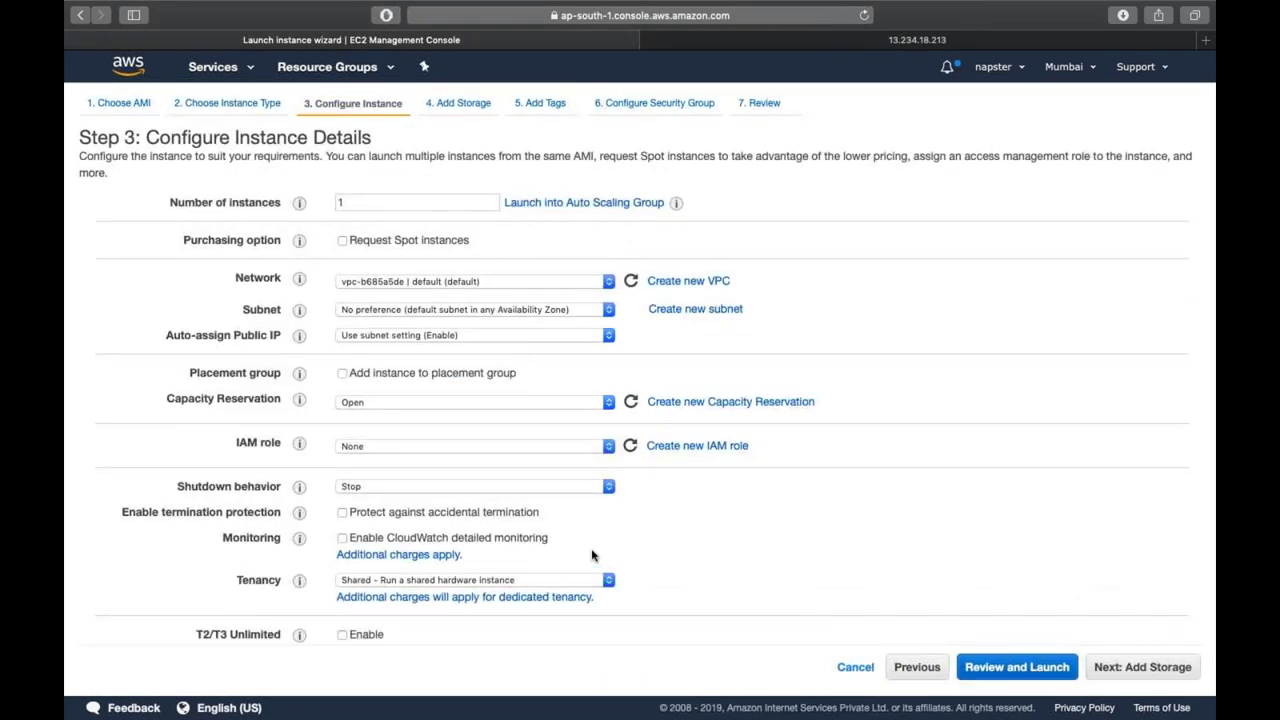
Step: Paste the copied Apache installation script as the instance's user data and change its heading to "Hi, this is web server 2"
scroll(591, 556, "down", 3)
left_click(130, 627)
scroll(130, 632, "down", 6)
left_click(414, 597)
key("super+v")
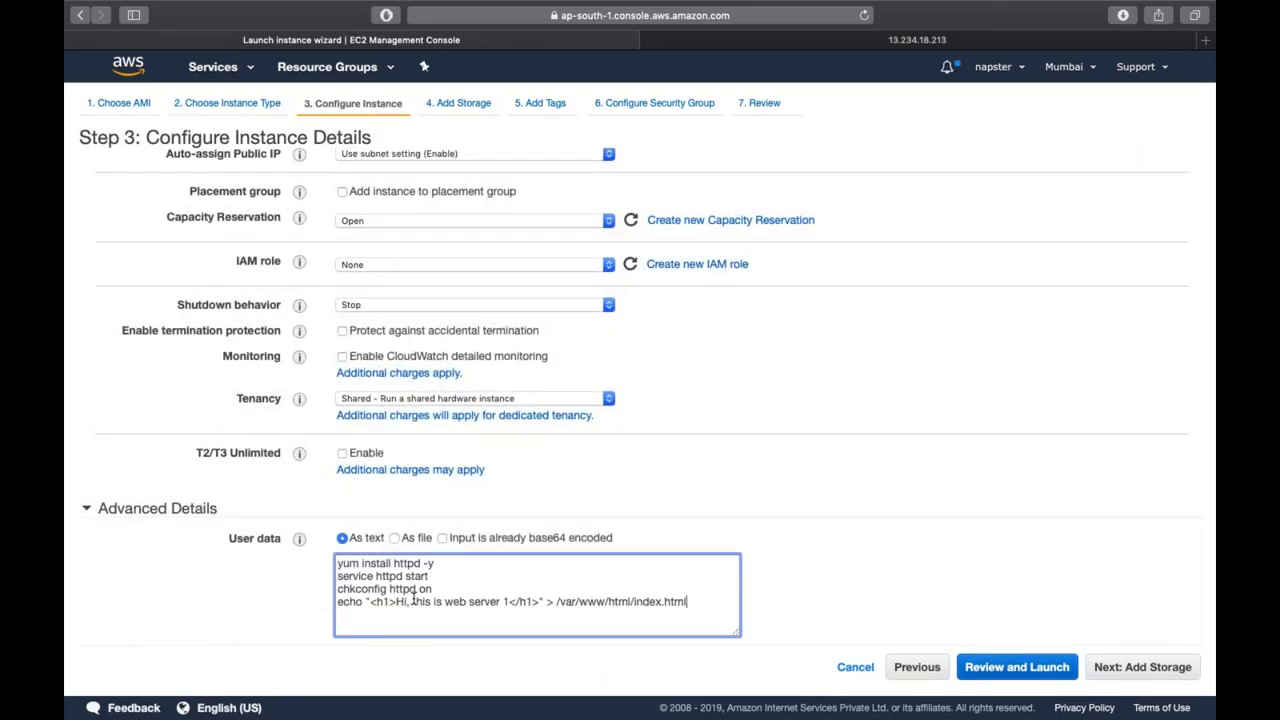
left_click(508, 602)
type("2")
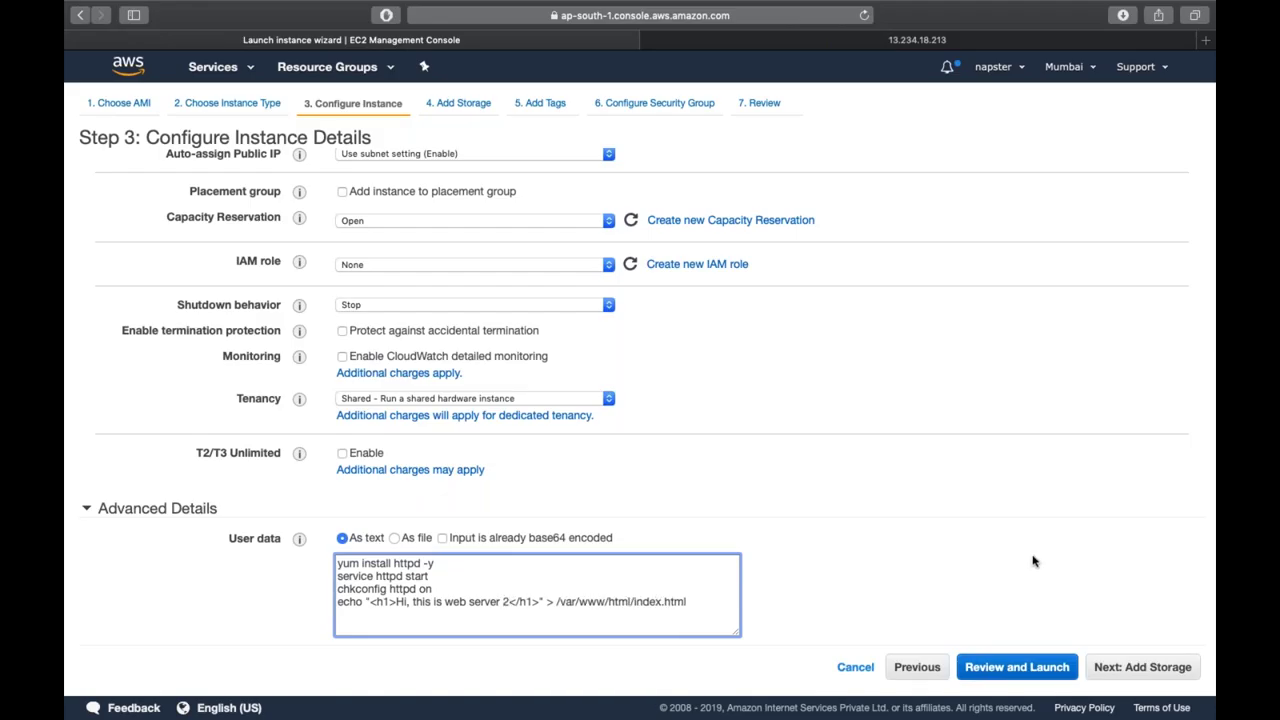
Step: Keep the default storage and add a tag with key Name and value Server2
left_click(1133, 668)
left_click(1133, 668)
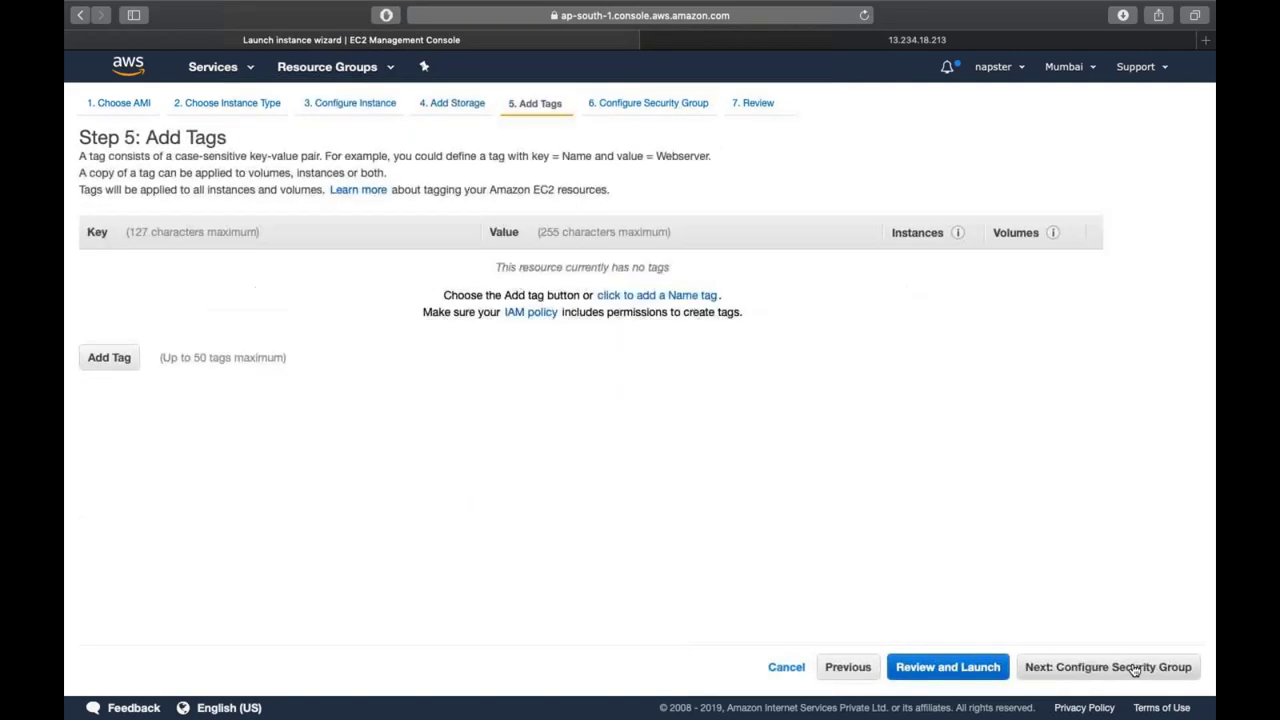
left_click(100, 358)
type("Name")
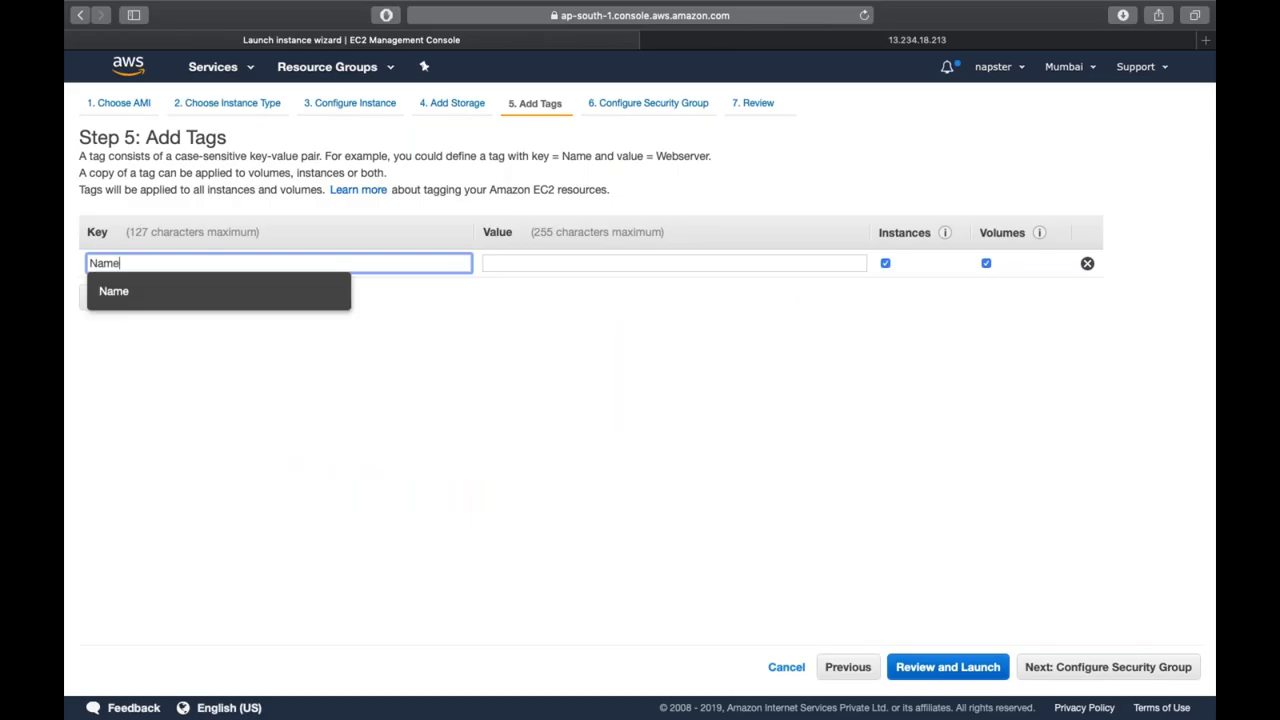
key("Tab")
type("Server2")
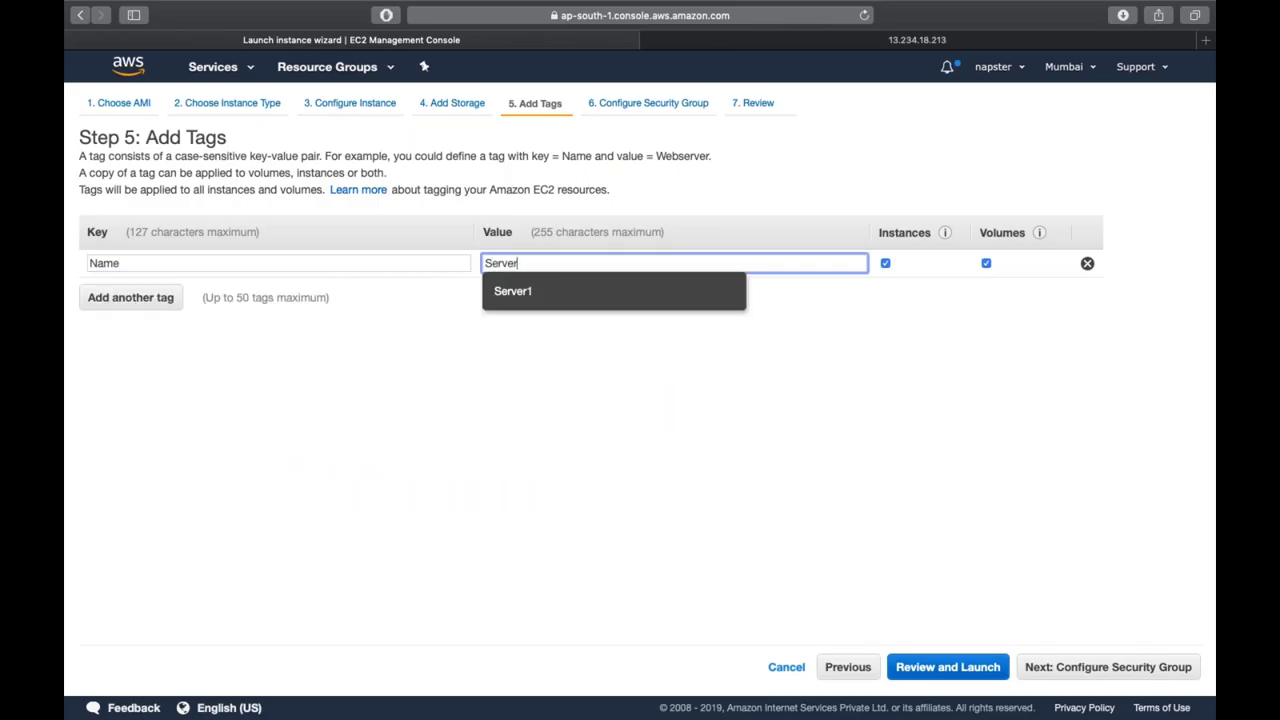
Step: Assign the existing security group LinuxSG to Server2 and continue to the launch review
left_click(1090, 676)
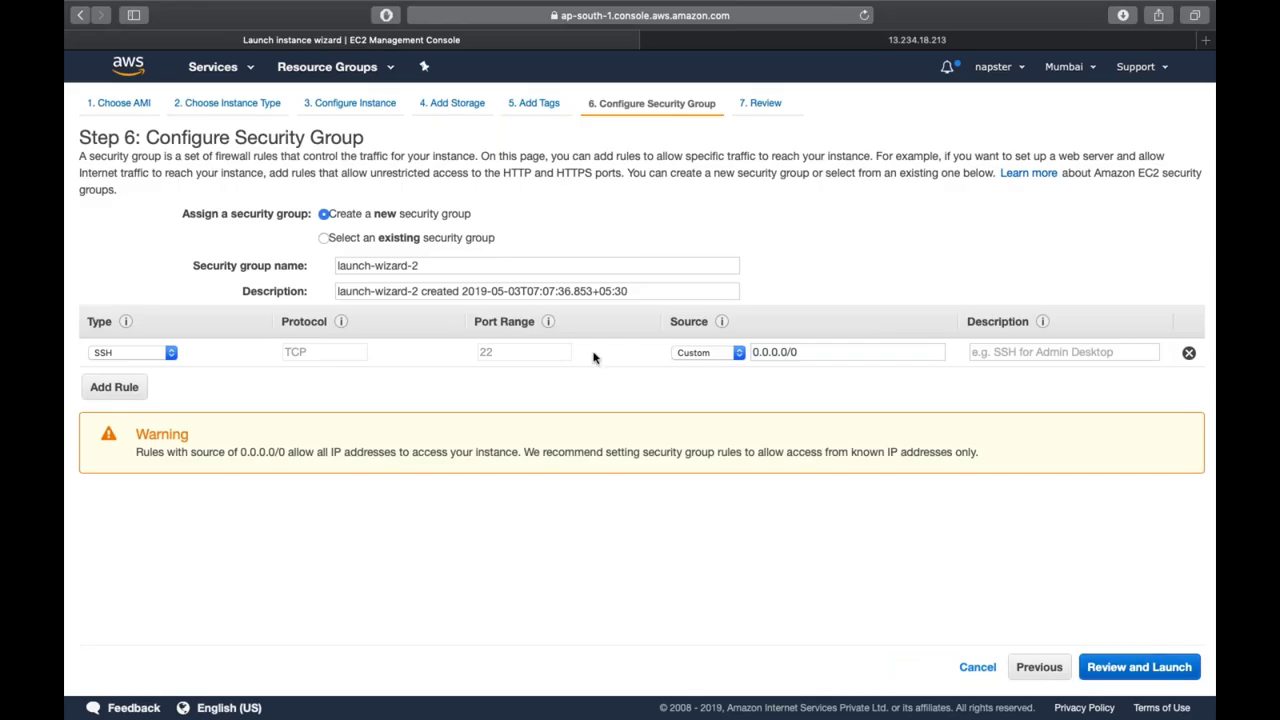
left_click(480, 240)
left_click(530, 354)
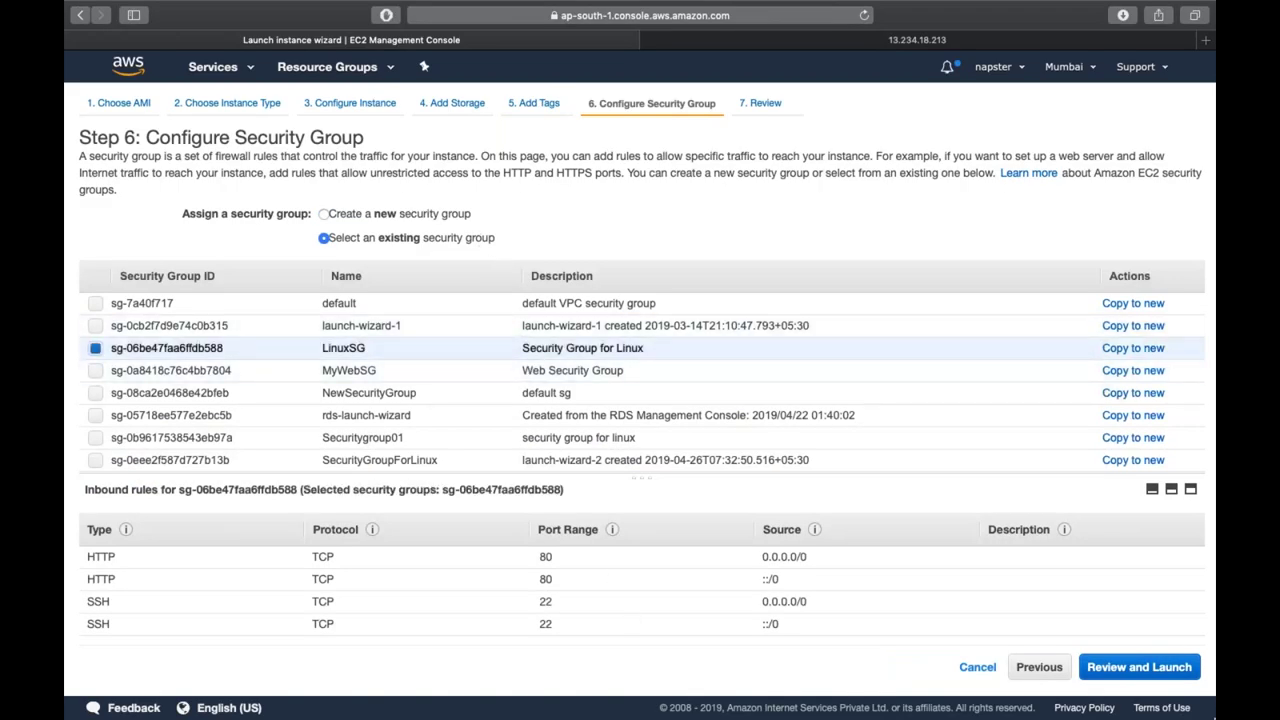
left_click(1170, 668)
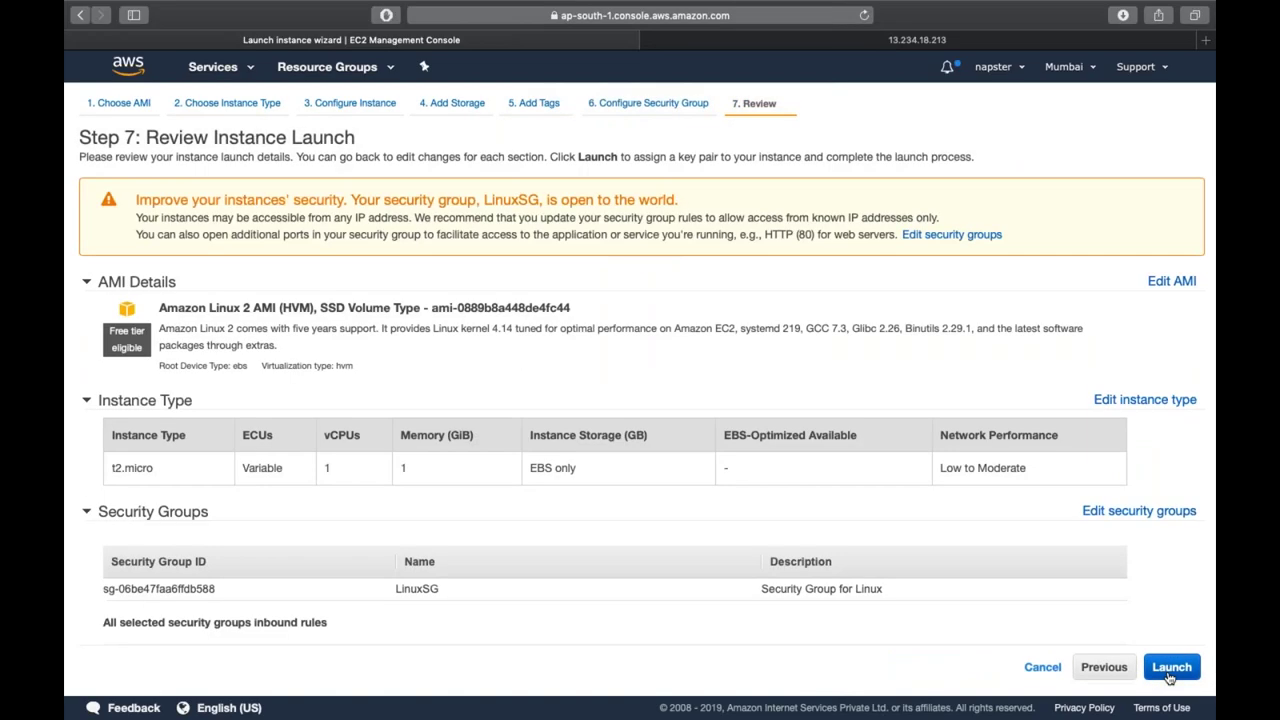
Step: Launch the instance with the existing key pair MumbaiKeyPair and show Server2's details in the instances list
left_click(1168, 675)
left_click(698, 476)
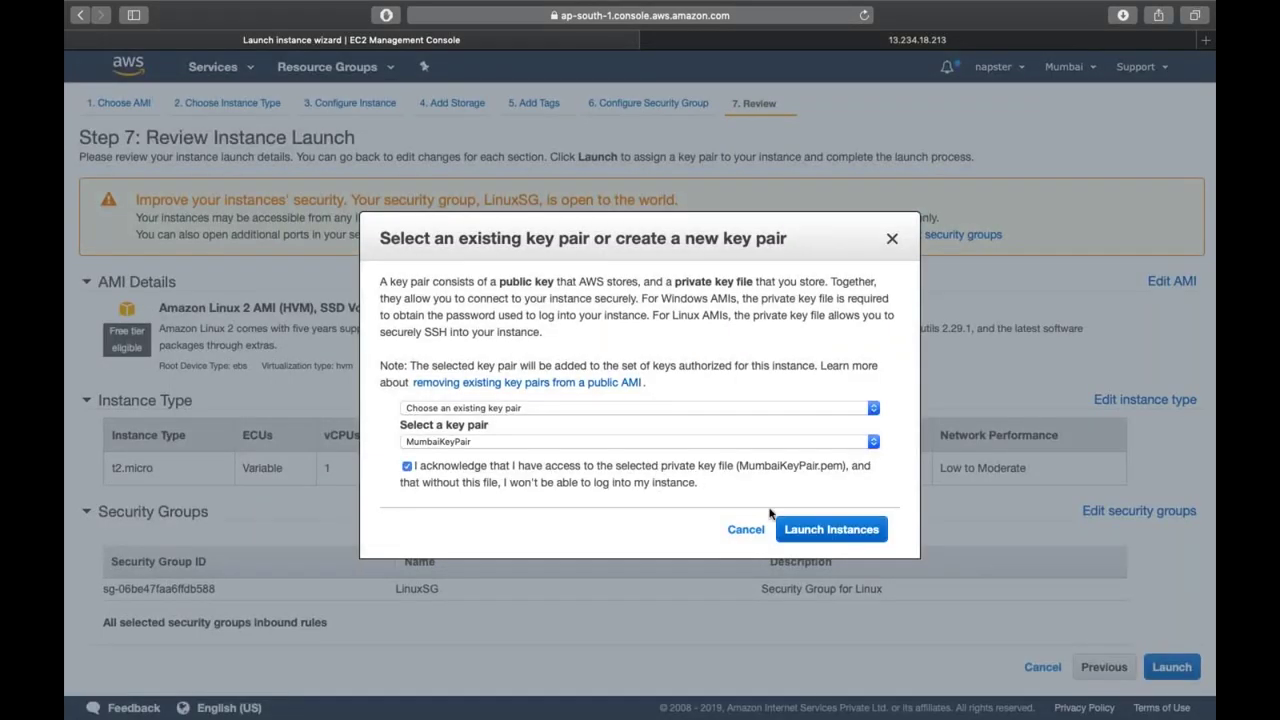
left_click(809, 530)
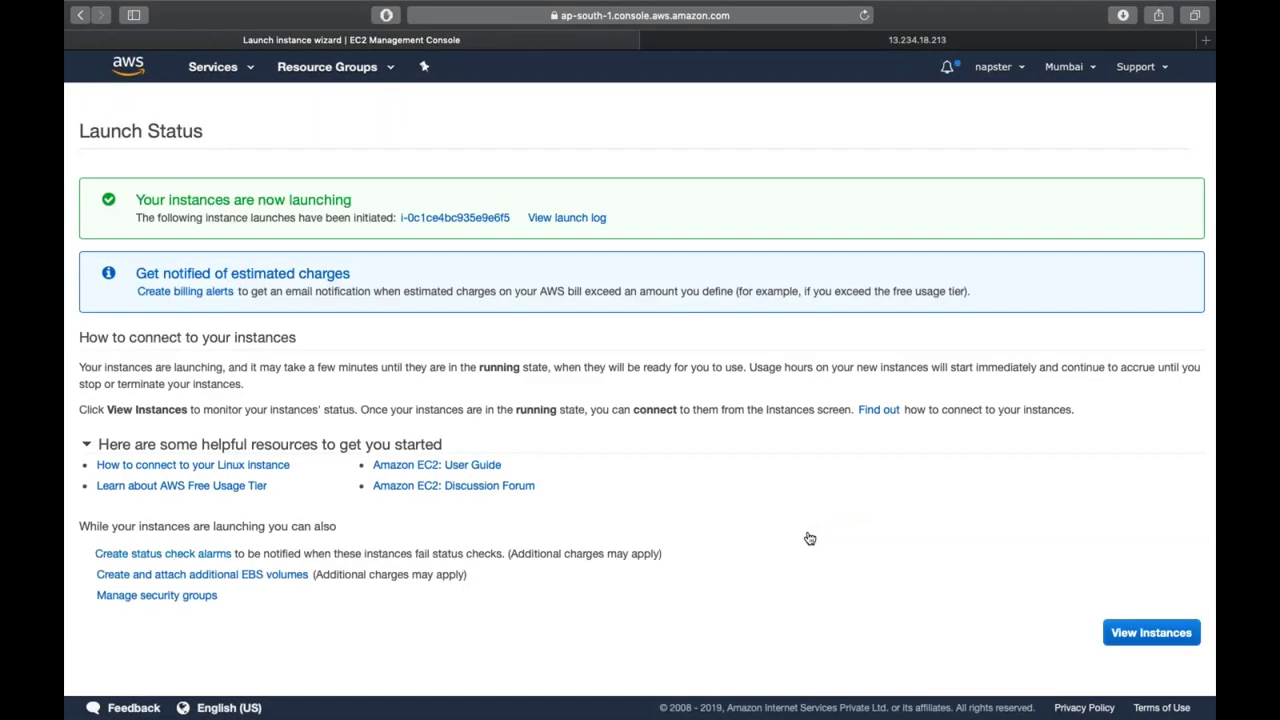
left_click(1148, 630)
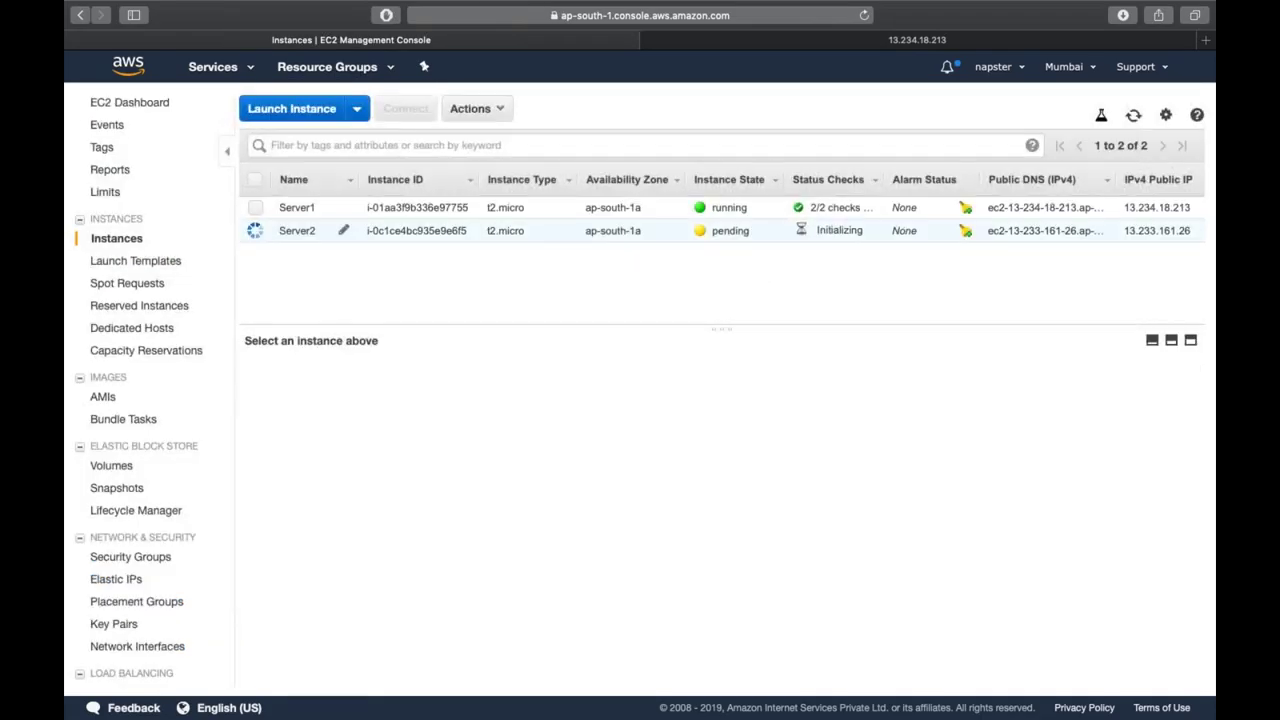
left_click(389, 240)
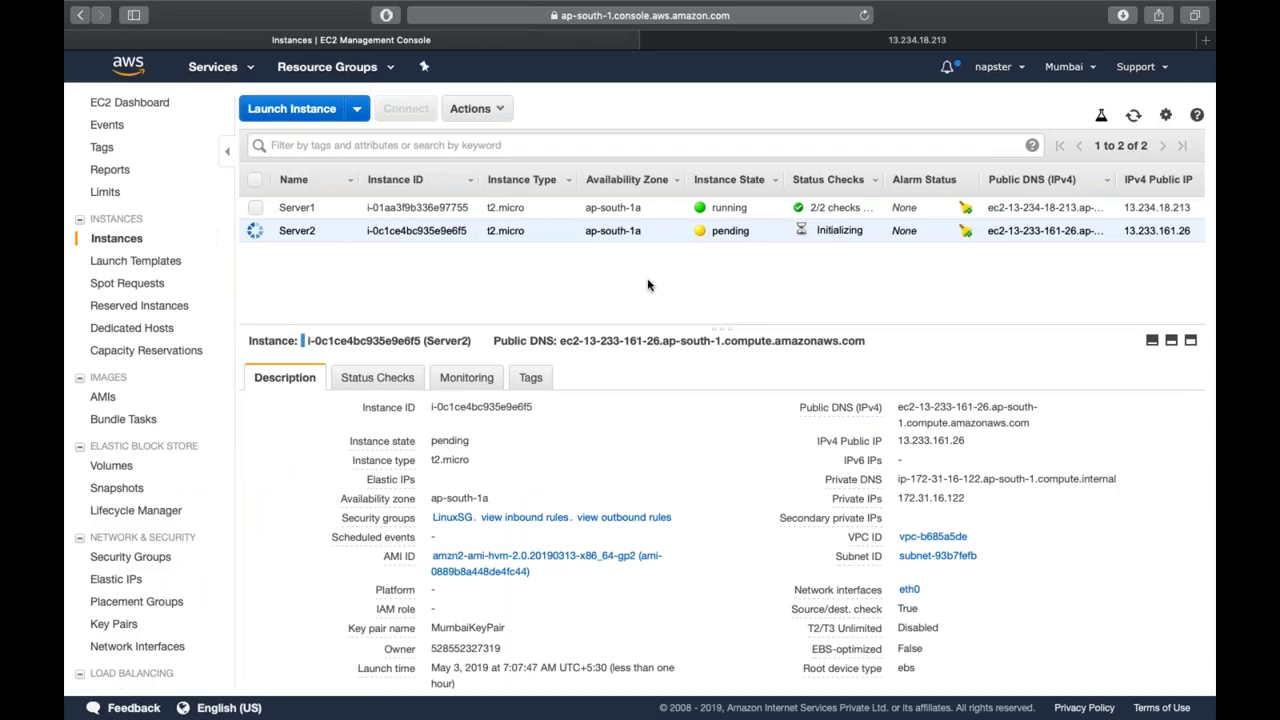
Step: View Server1's user data in its instance settings and close it without changes
left_click(574, 212)
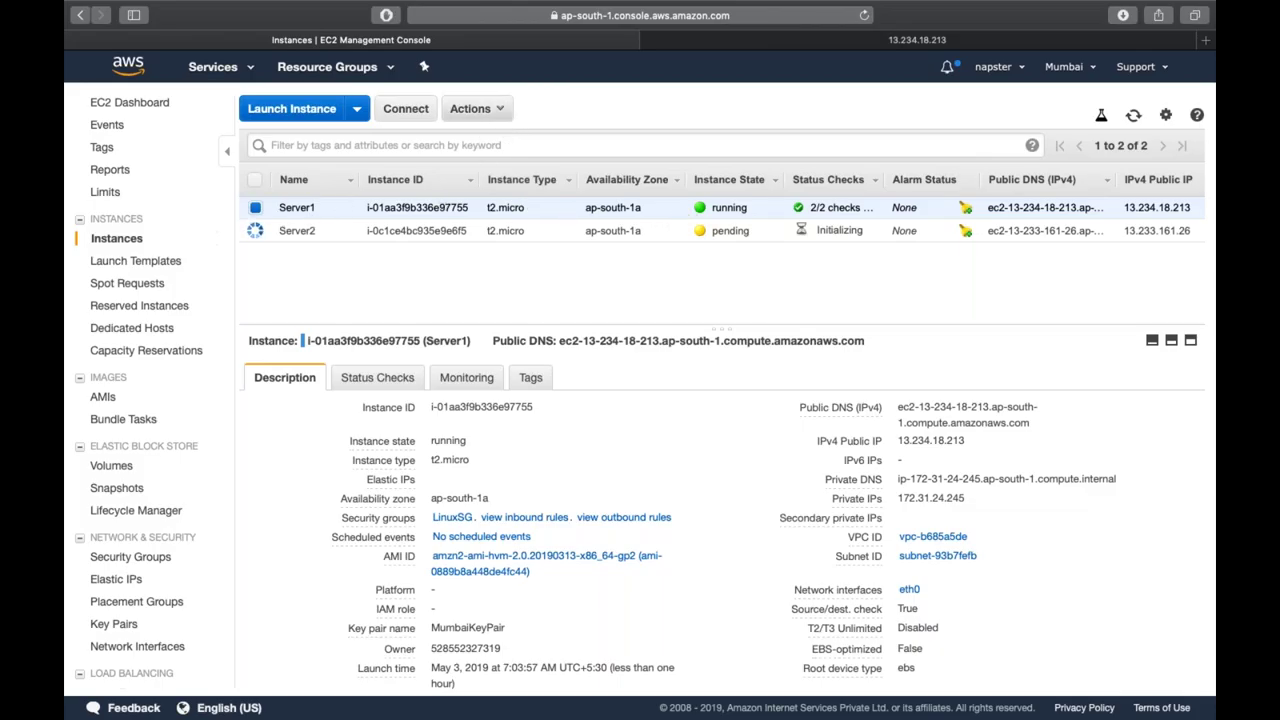
left_click(470, 108)
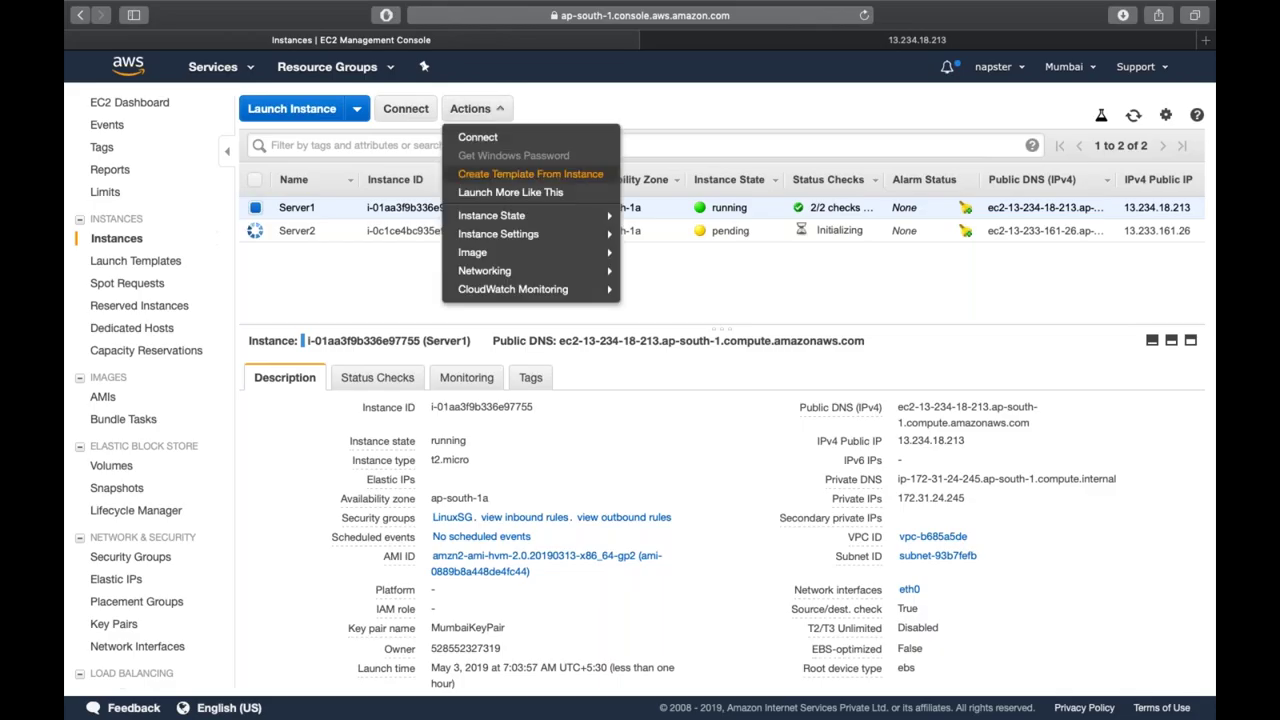
mouse_move(570, 218)
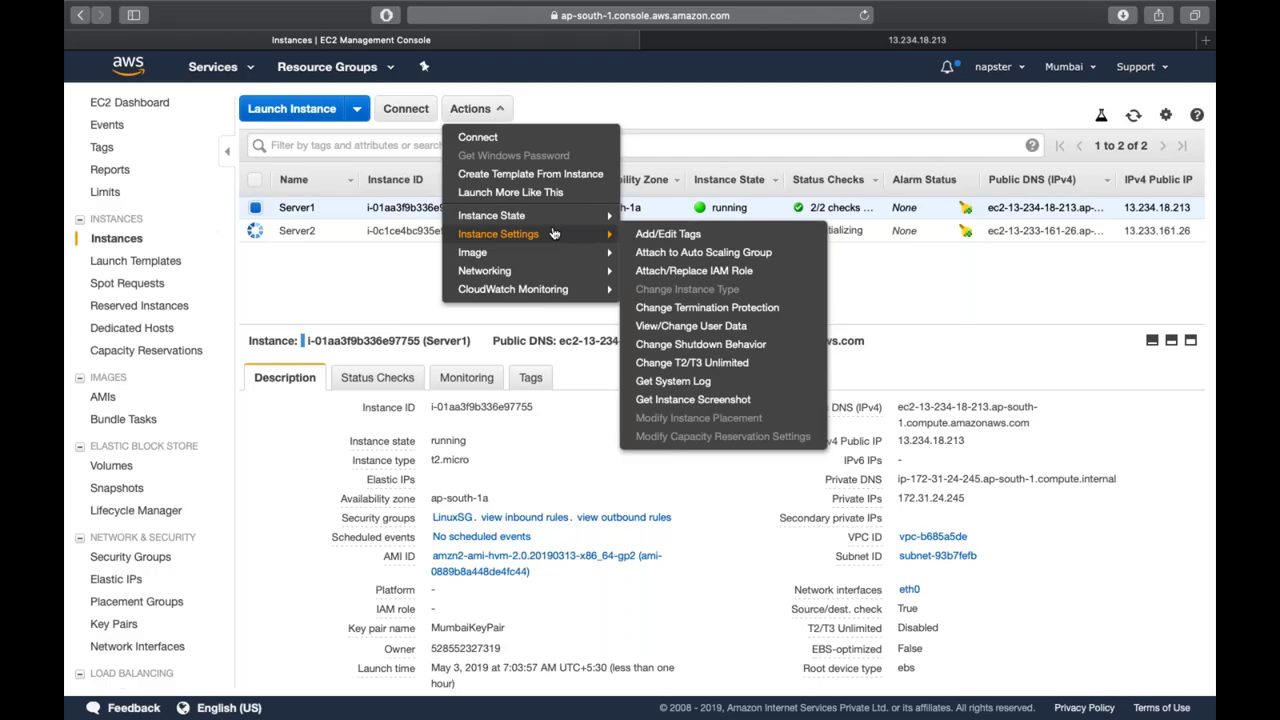
left_click(714, 326)
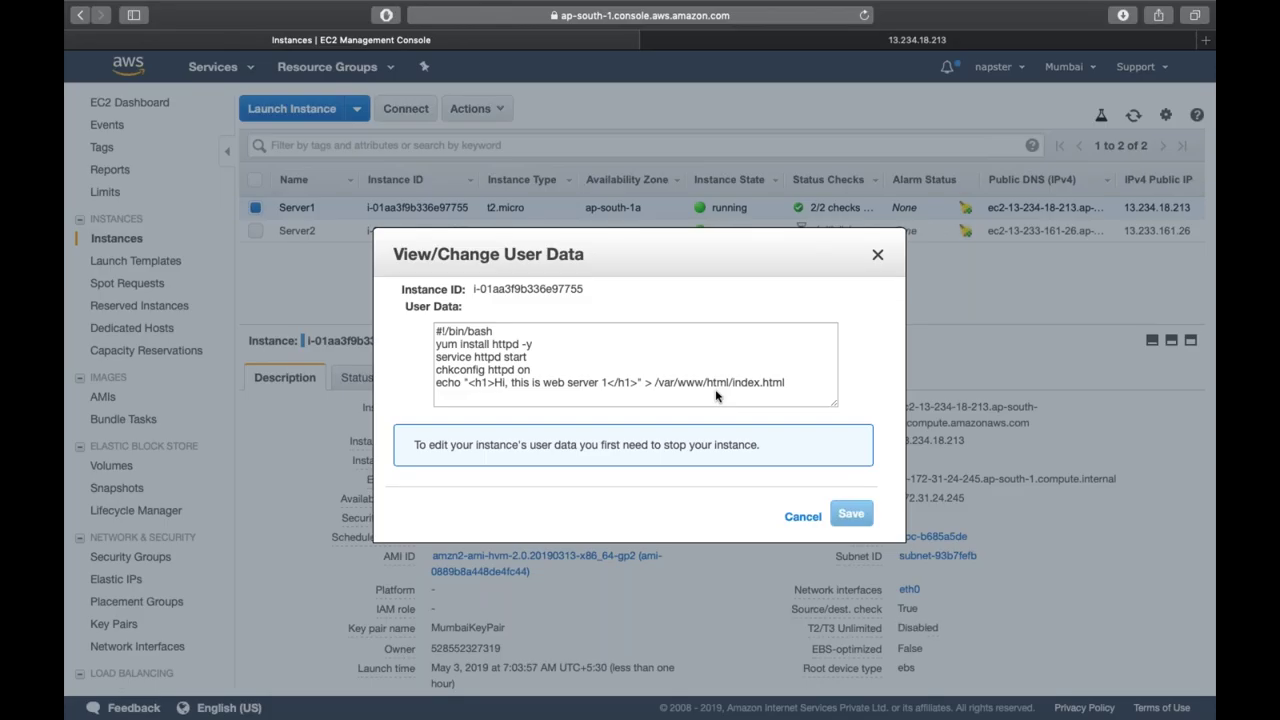
left_click(803, 516)
Step: Copy Server2's IPv4 public IP and open it in a new browser tab
left_click(502, 236)
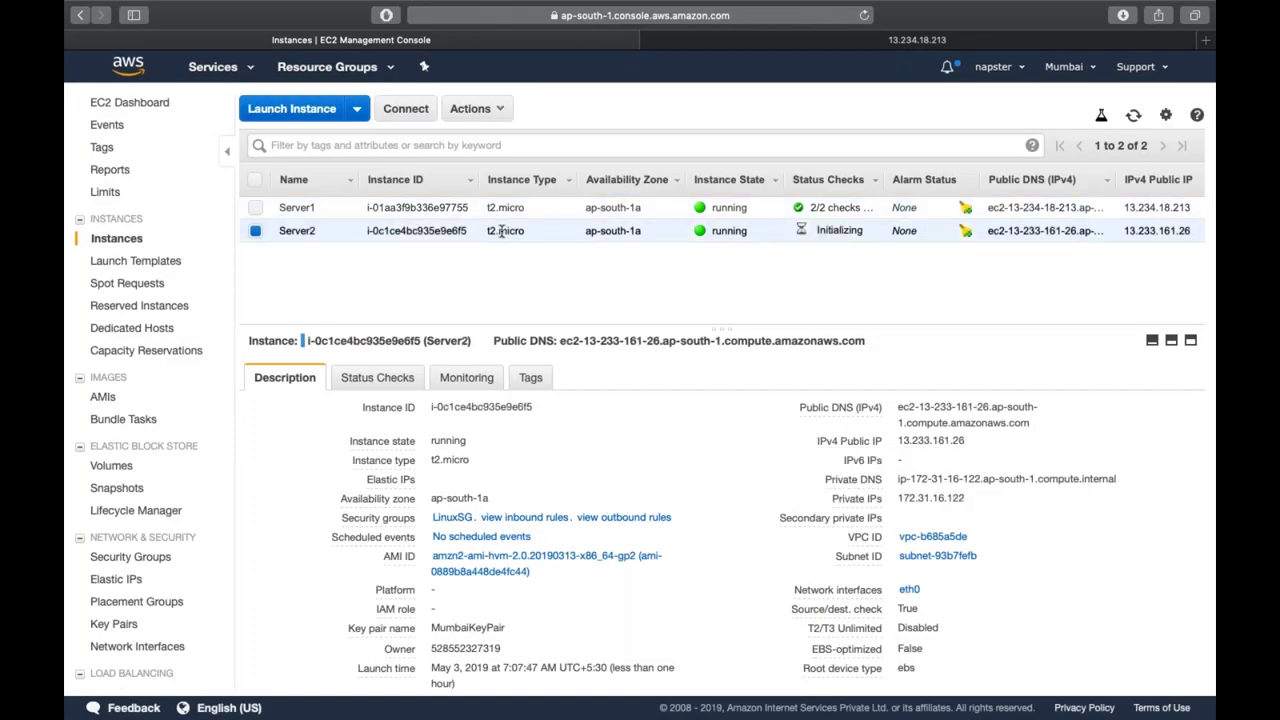
left_click(977, 442)
key("super+t")
key("super+v")
key("Return")
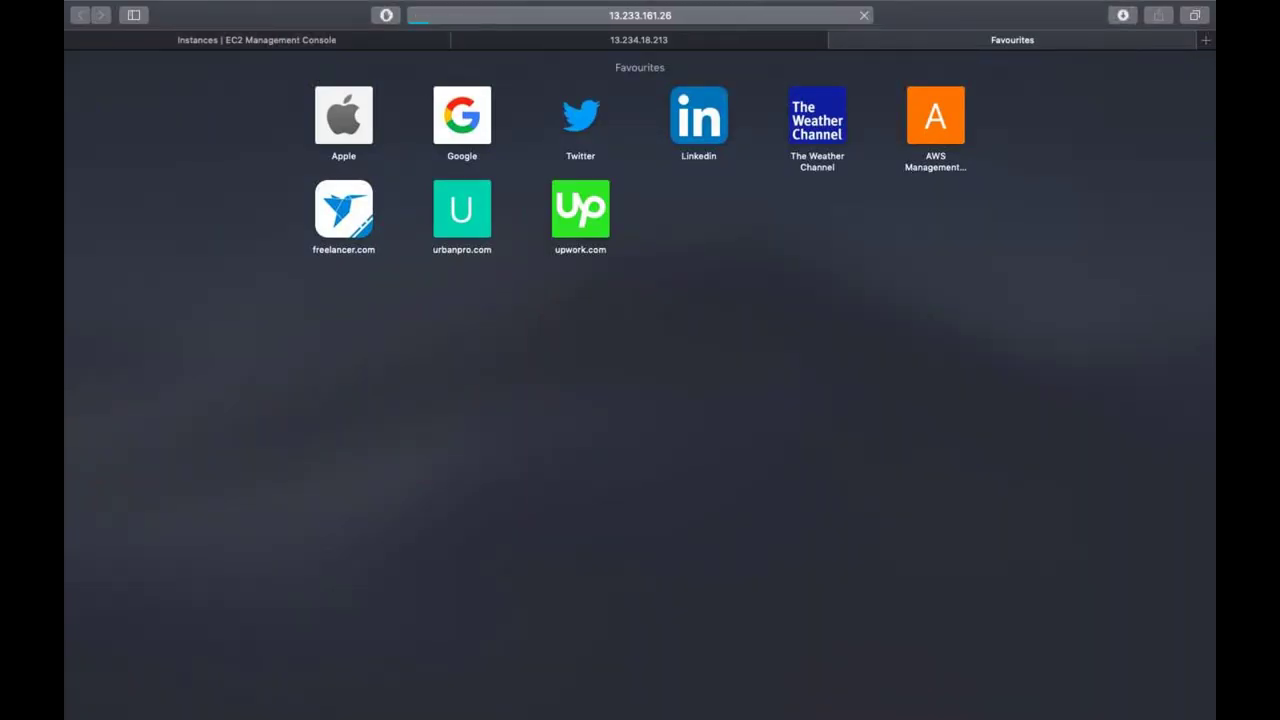
Step: Reload Server2's public IP page repeatedly to check whether its web page is served
left_click(865, 15)
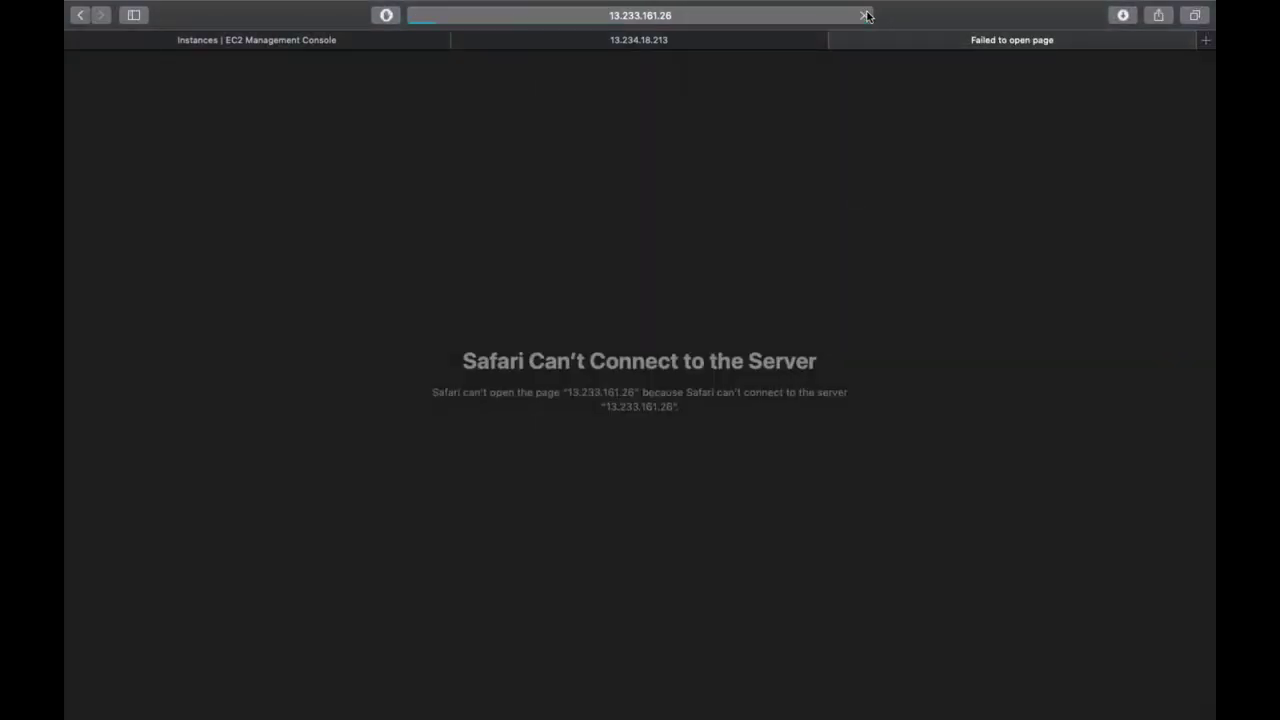
left_click(865, 15)
left_click(865, 15)
left_click(865, 15)
left_click(865, 15)
left_click(865, 15)
left_click(865, 15)
left_click(865, 15)
left_click(865, 15)
left_click(866, 15)
Step: Compare the status of Server1 and Server2 in the instances list and retry loading Server2's page
key("ctrl+Tab")
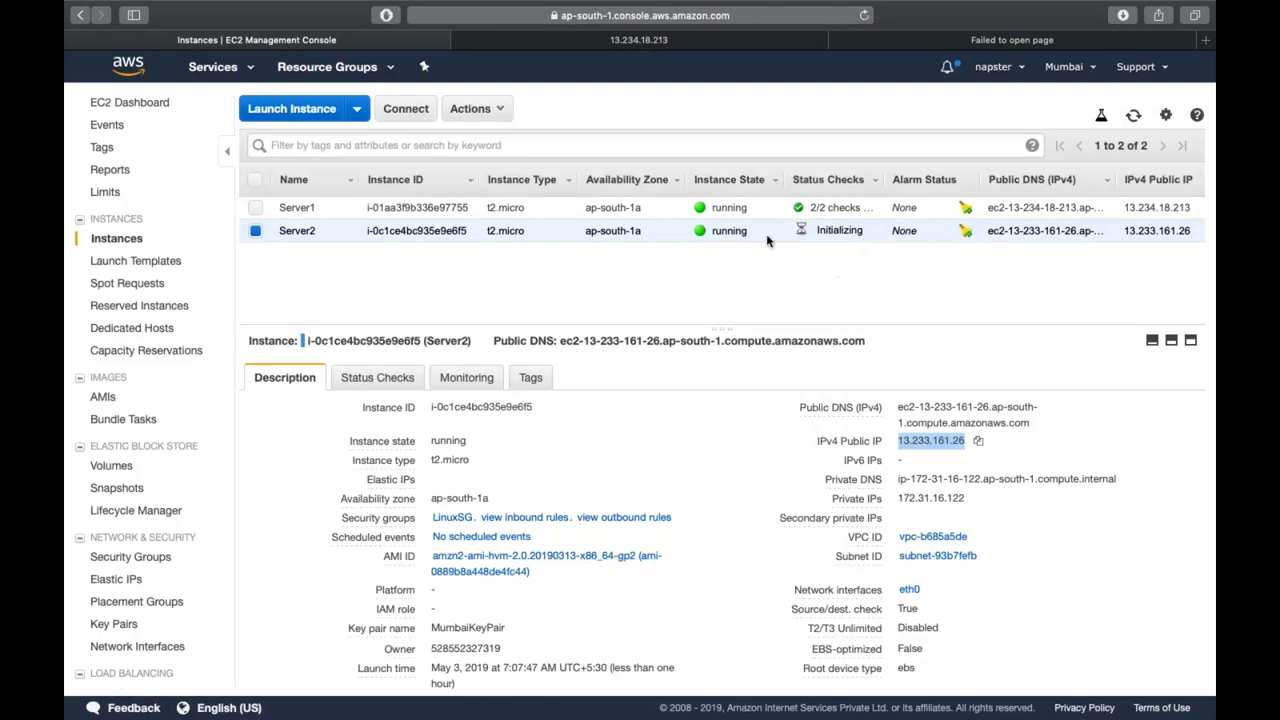
left_click(638, 208)
left_click(640, 231)
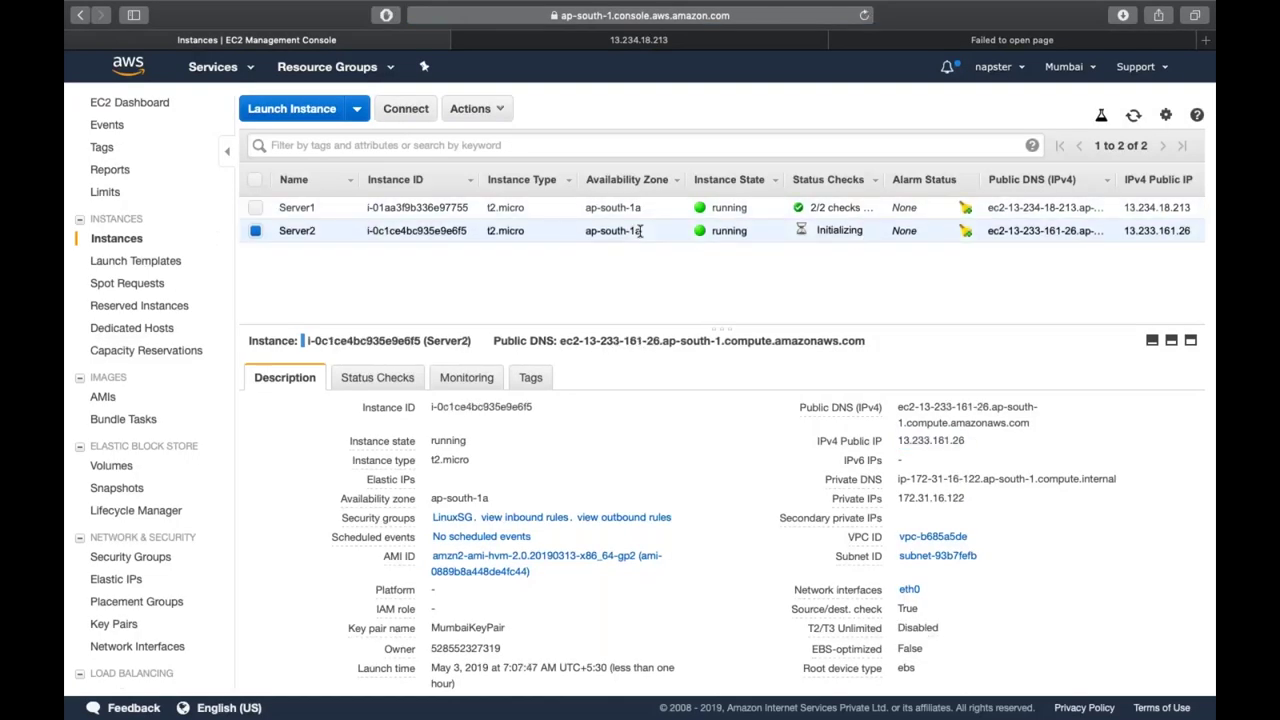
left_click(902, 42)
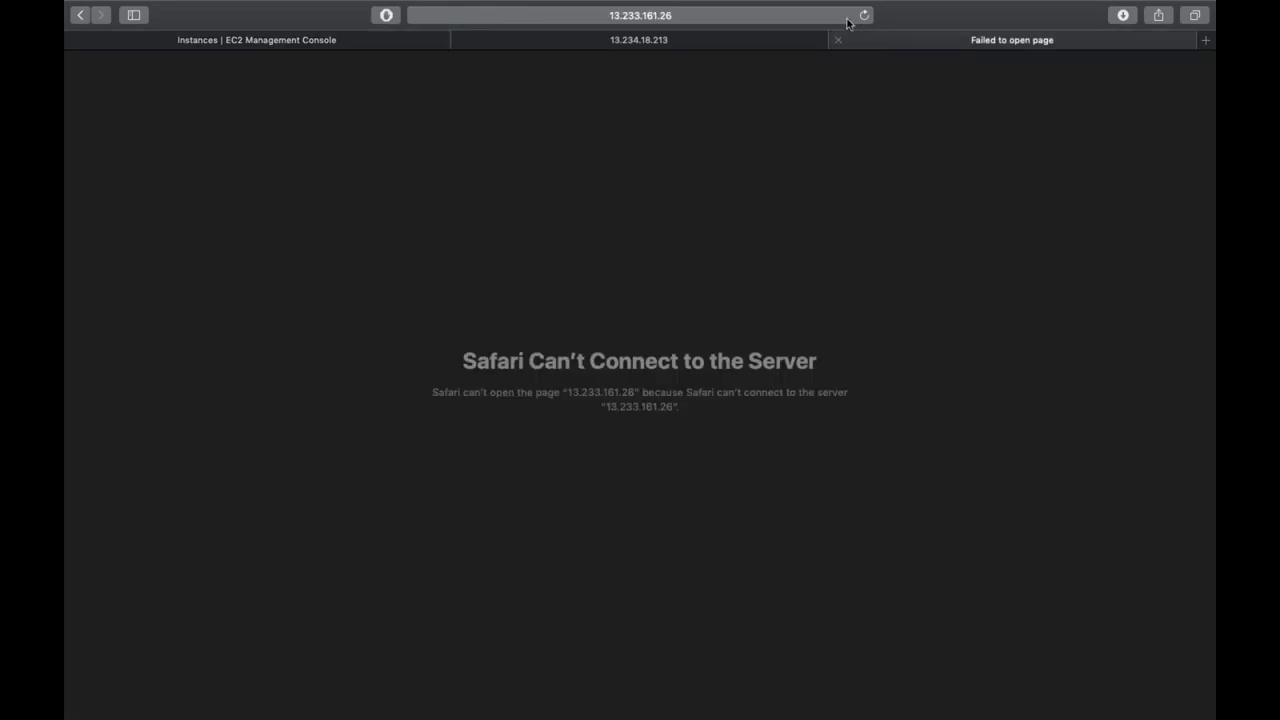
left_click(865, 15)
Step: Examine the root device and block device entries in the instance details of Server1 and Server2
left_click(221, 38)
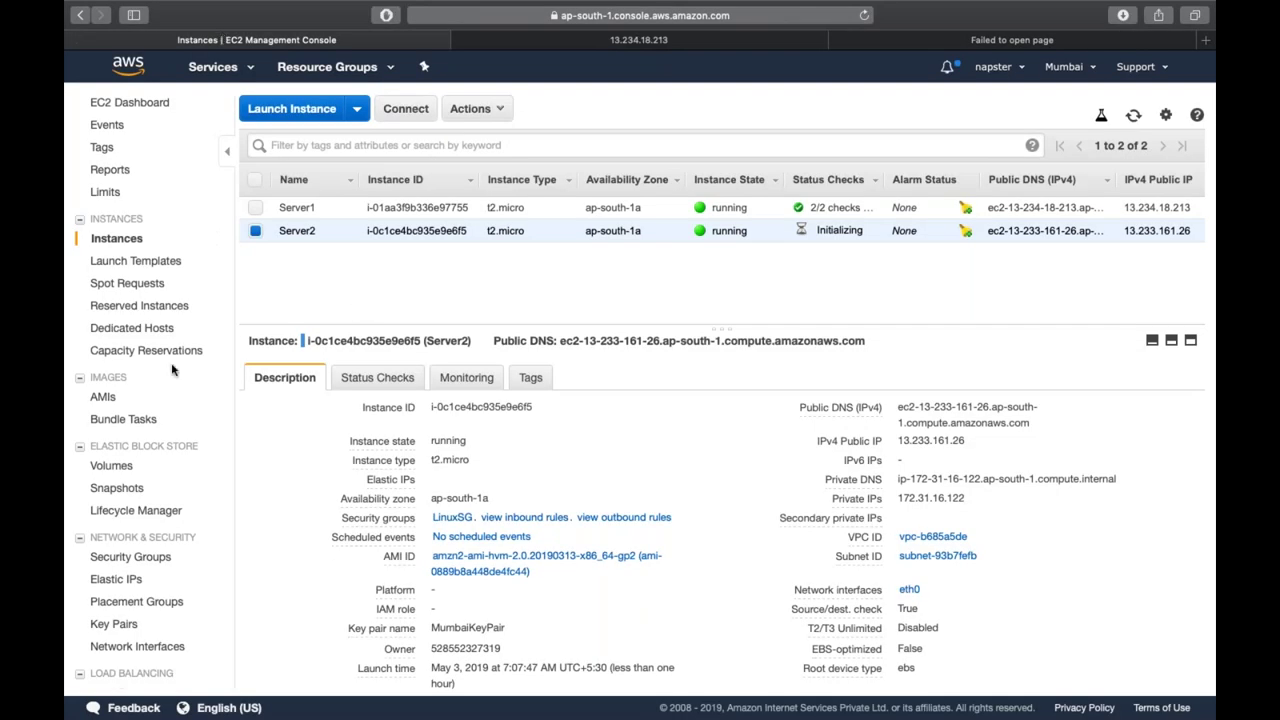
scroll(171, 370, "down", 3)
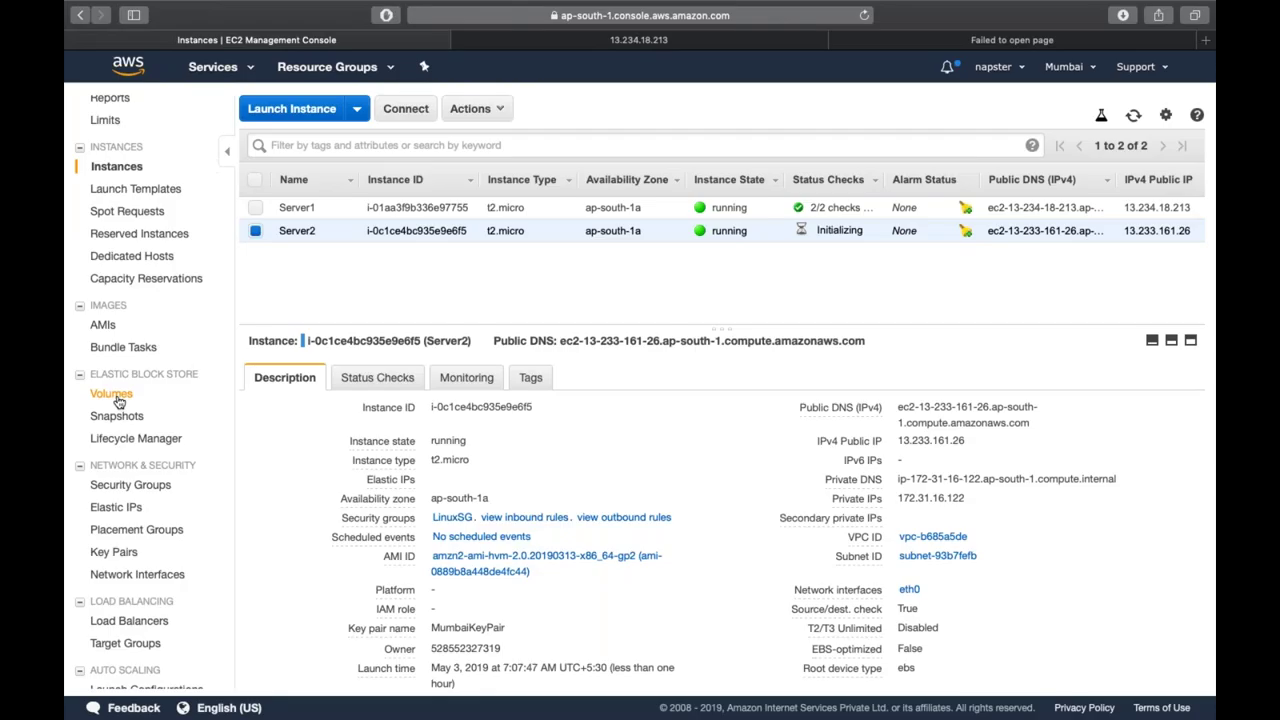
left_click(344, 207)
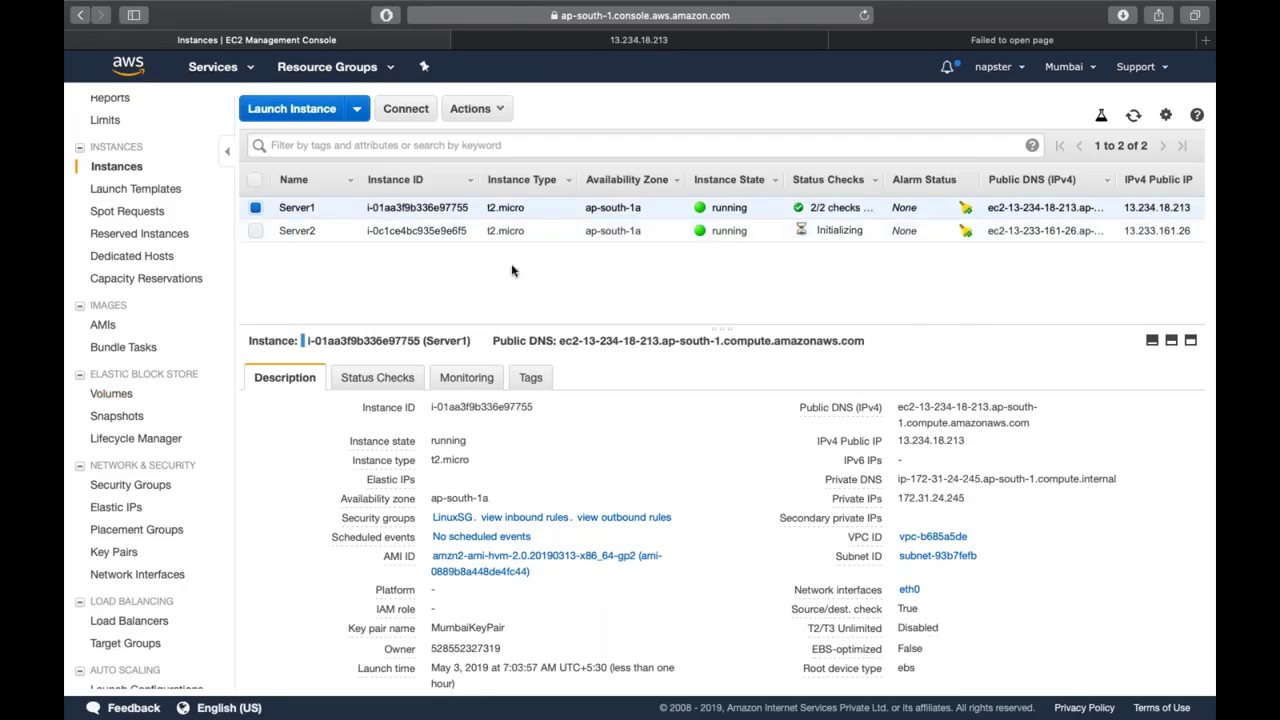
scroll(748, 515, "down", 5)
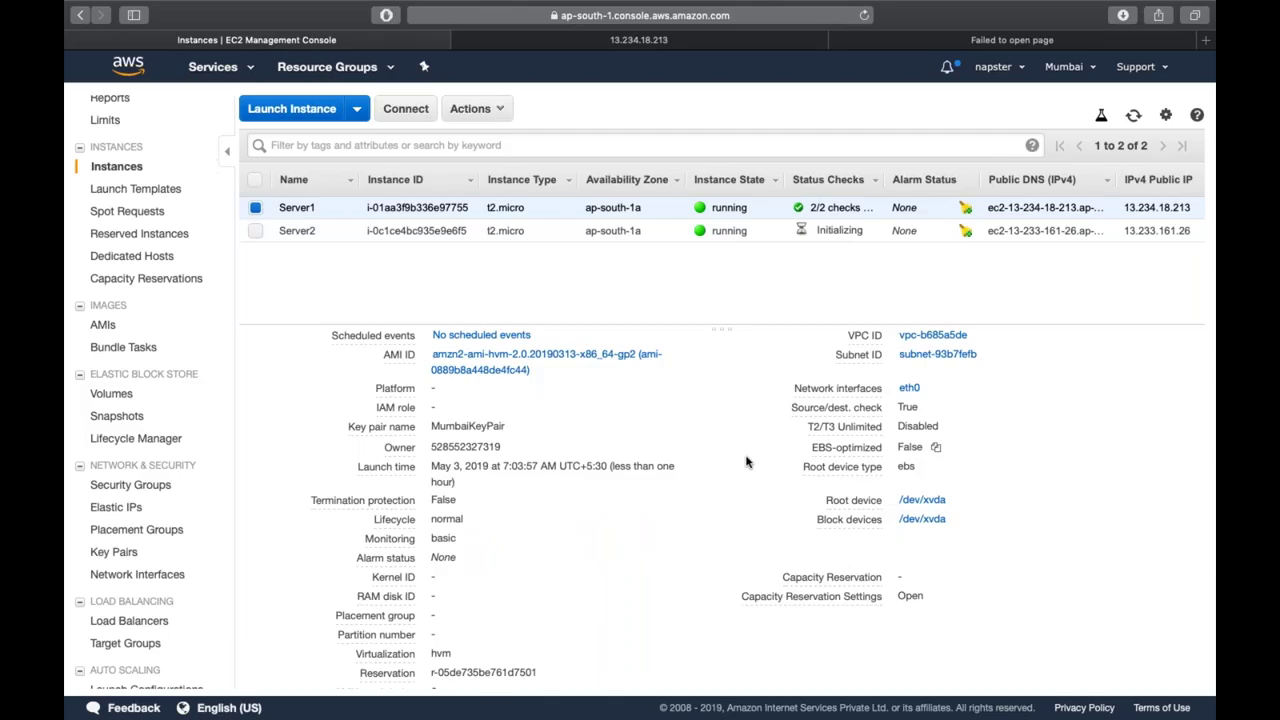
mouse_move(975, 517)
left_click(895, 229)
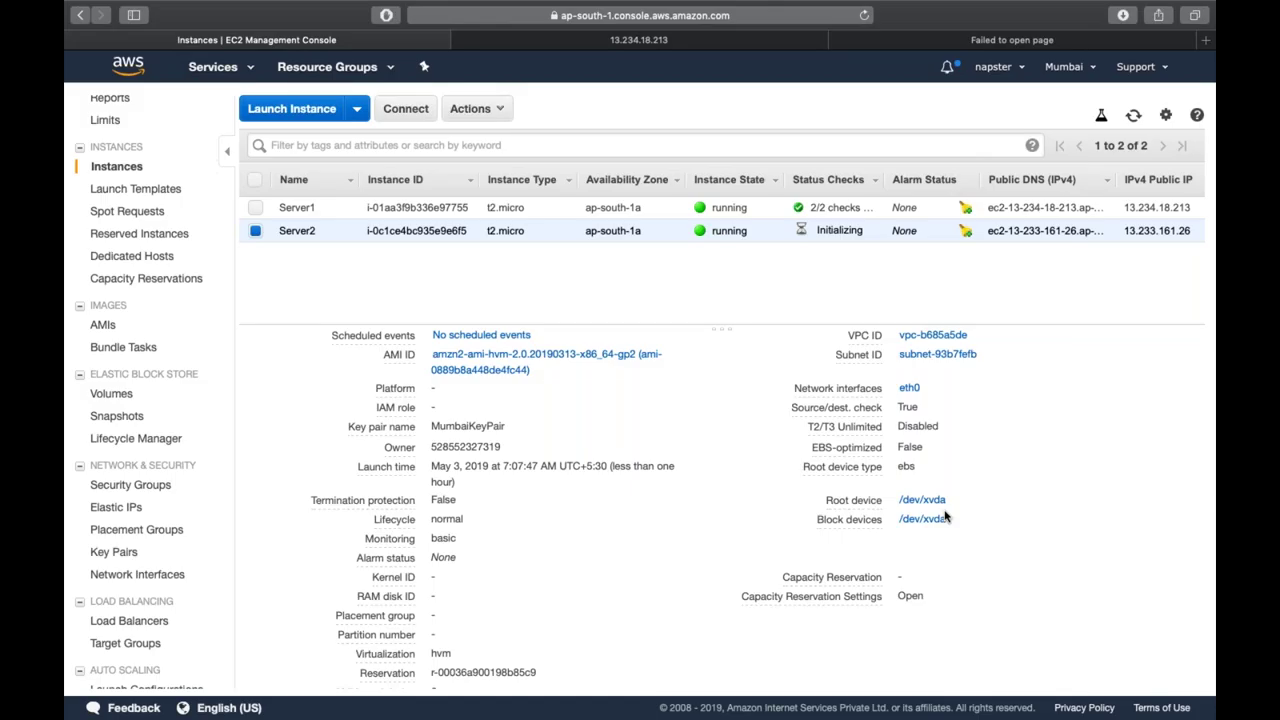
mouse_move(853, 497)
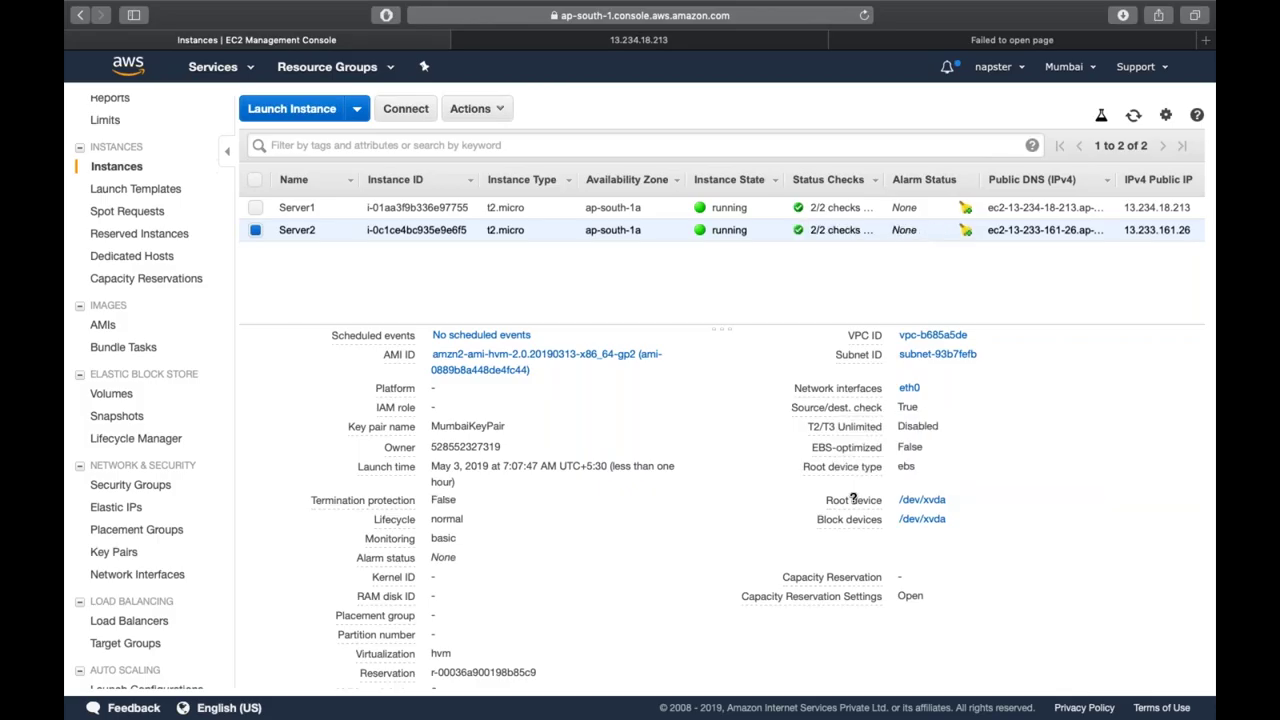
Step: Reload Server2's public IP page to check whether it is served, and return to the instances list
left_click(955, 40)
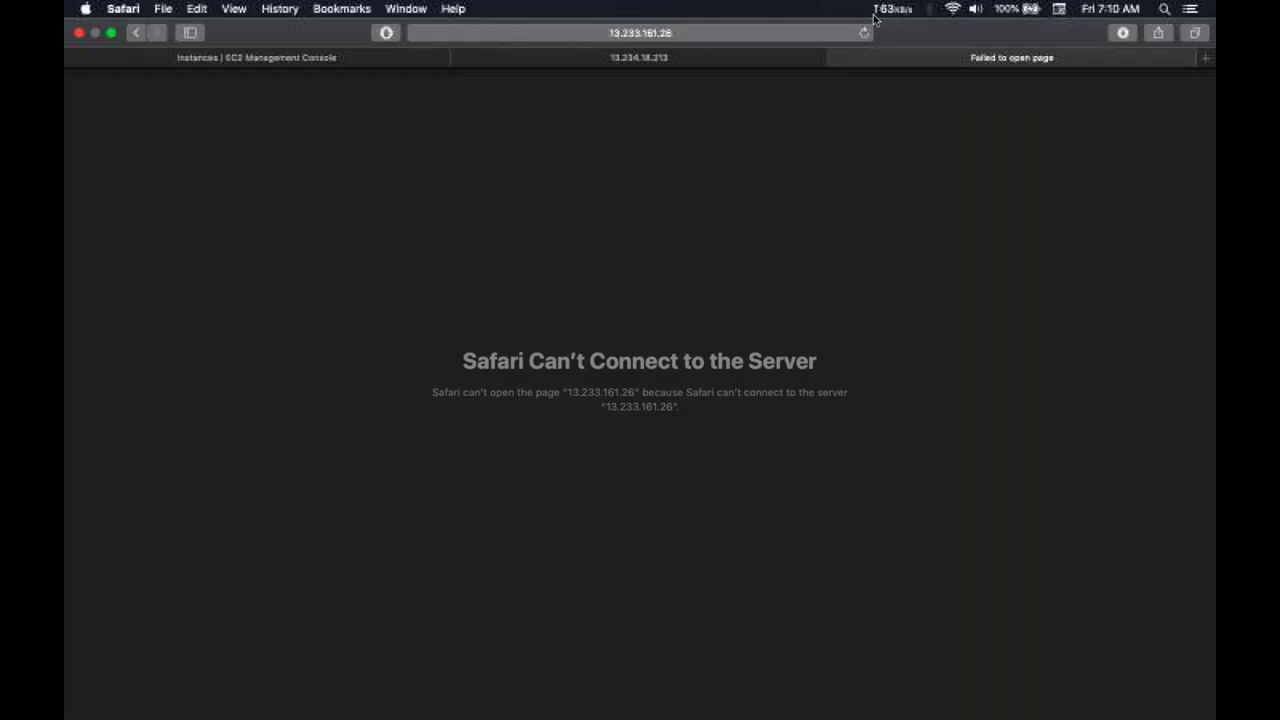
left_click(866, 35)
key("ctrl+Tab")
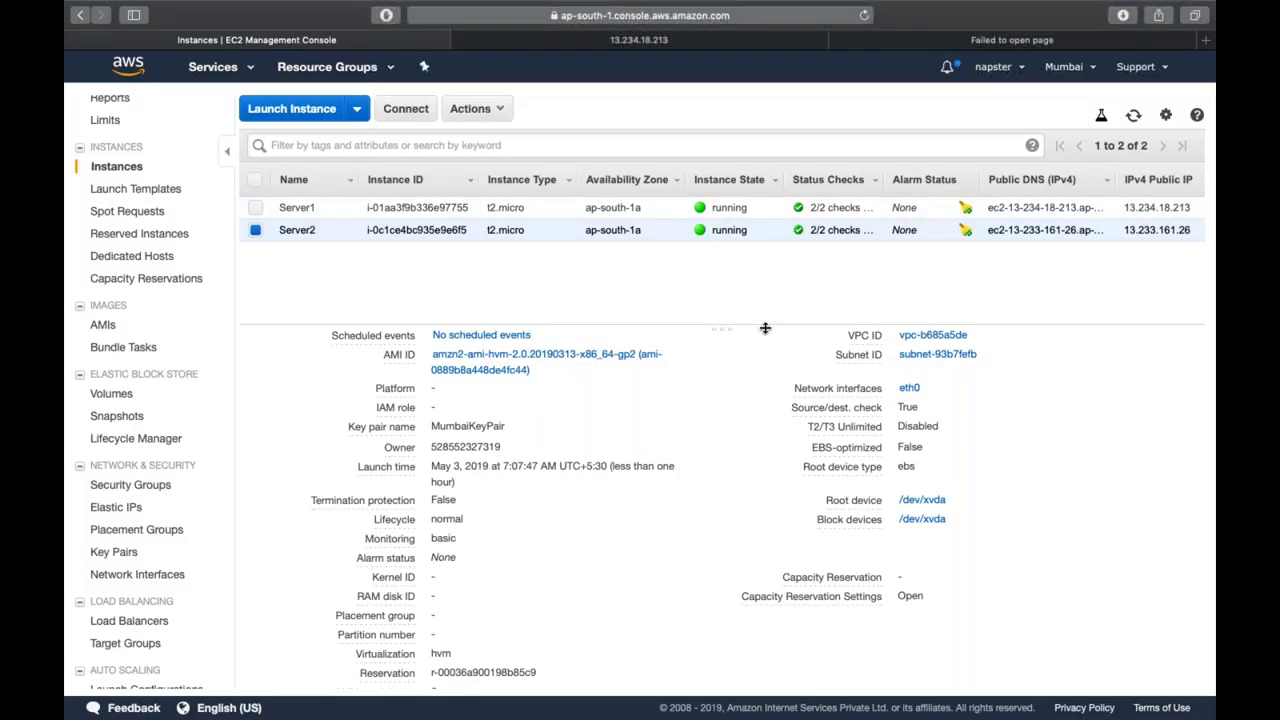
scroll(690, 420, "up", 5)
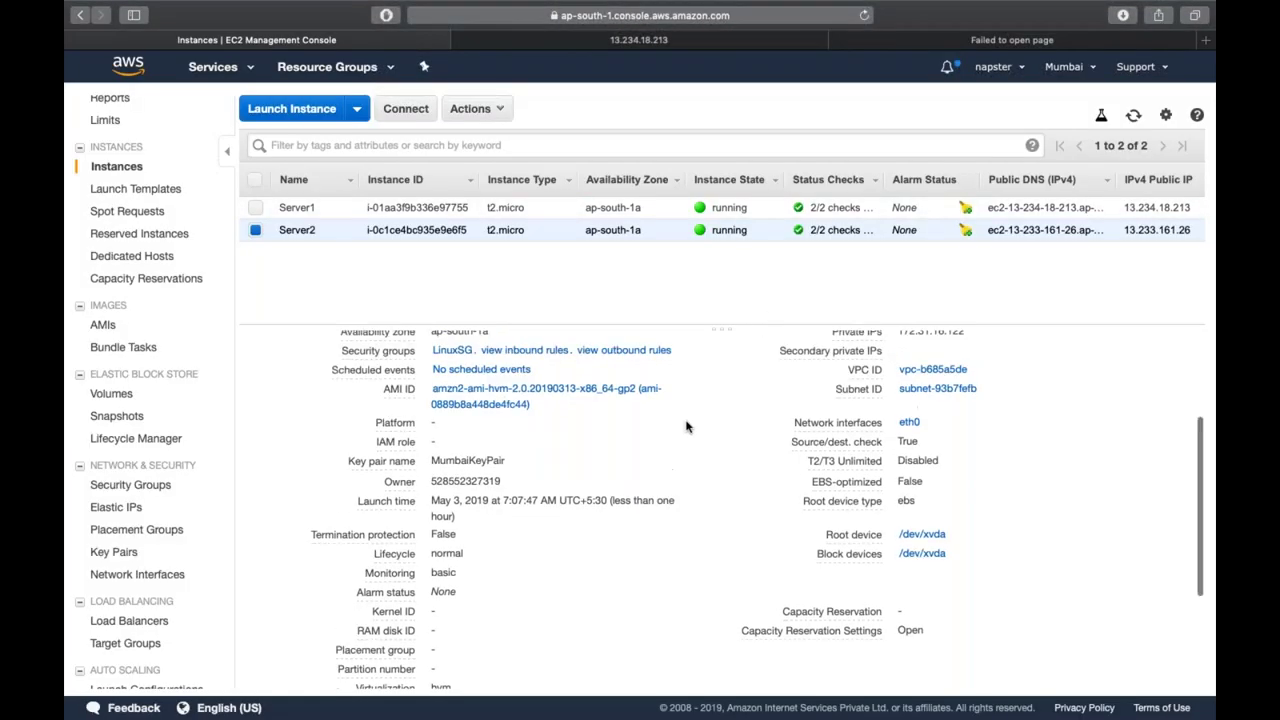
left_click(128, 398)
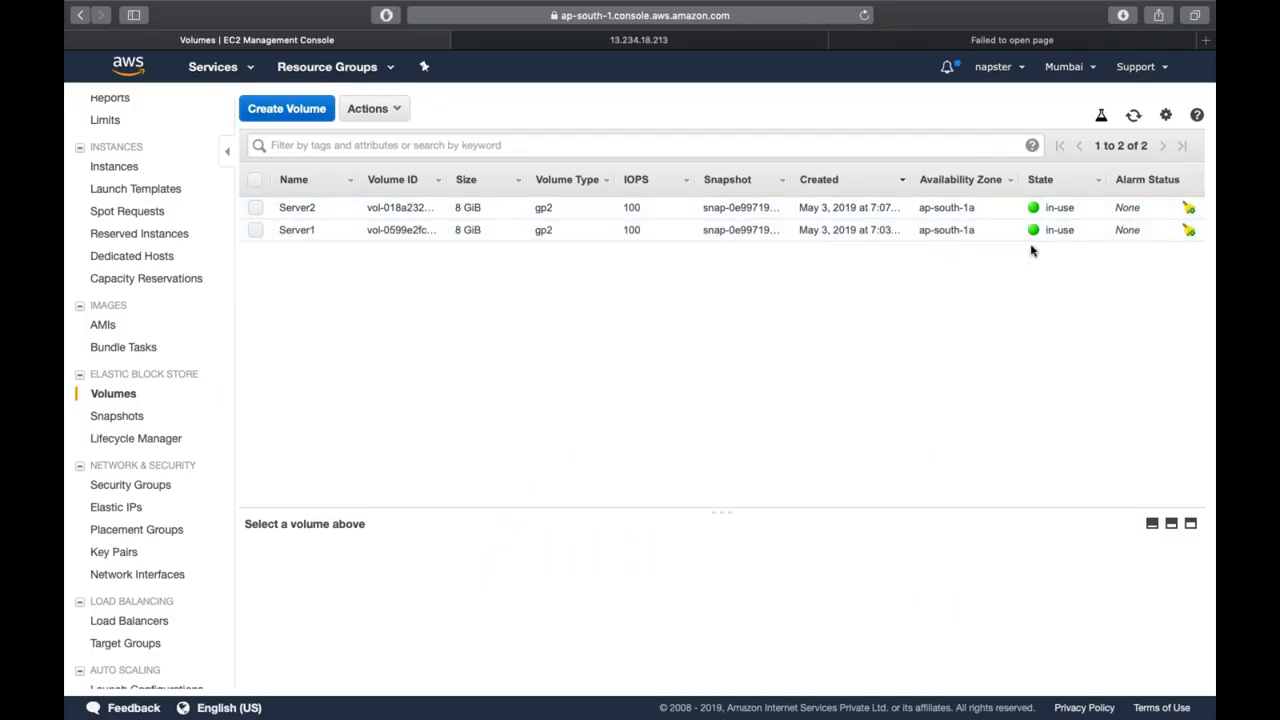
left_click(267, 116)
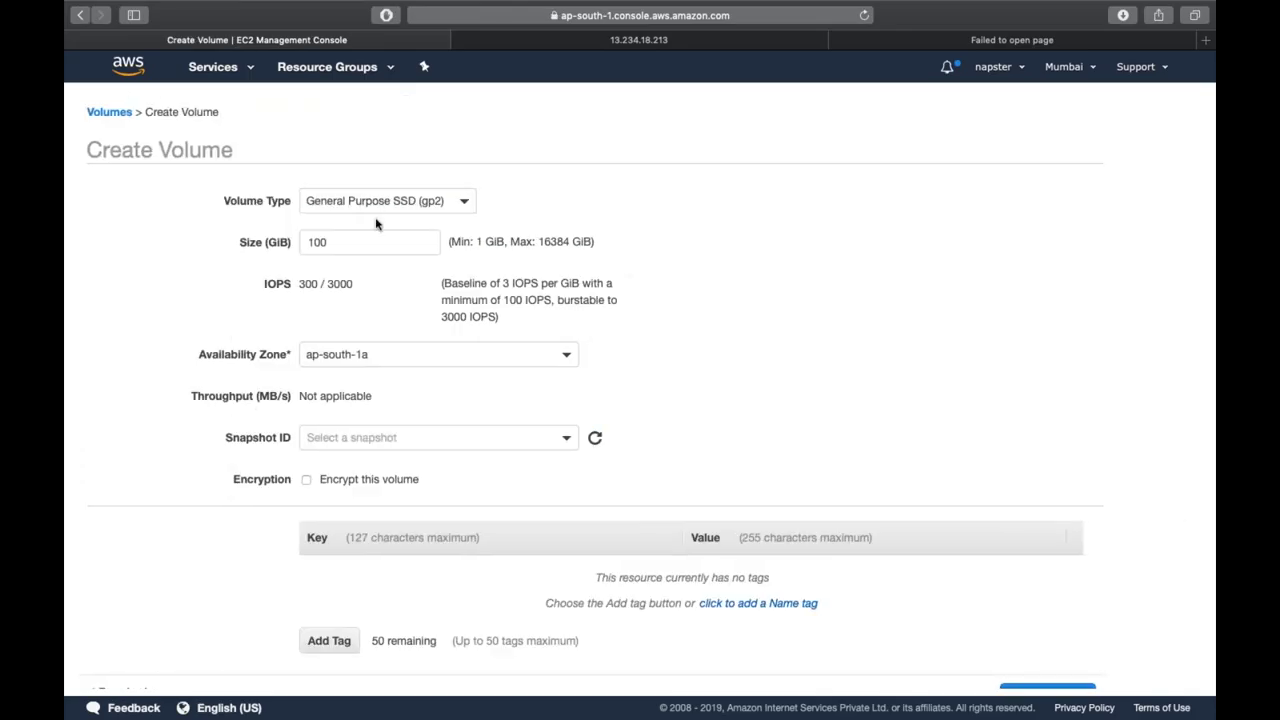
double_click(383, 236)
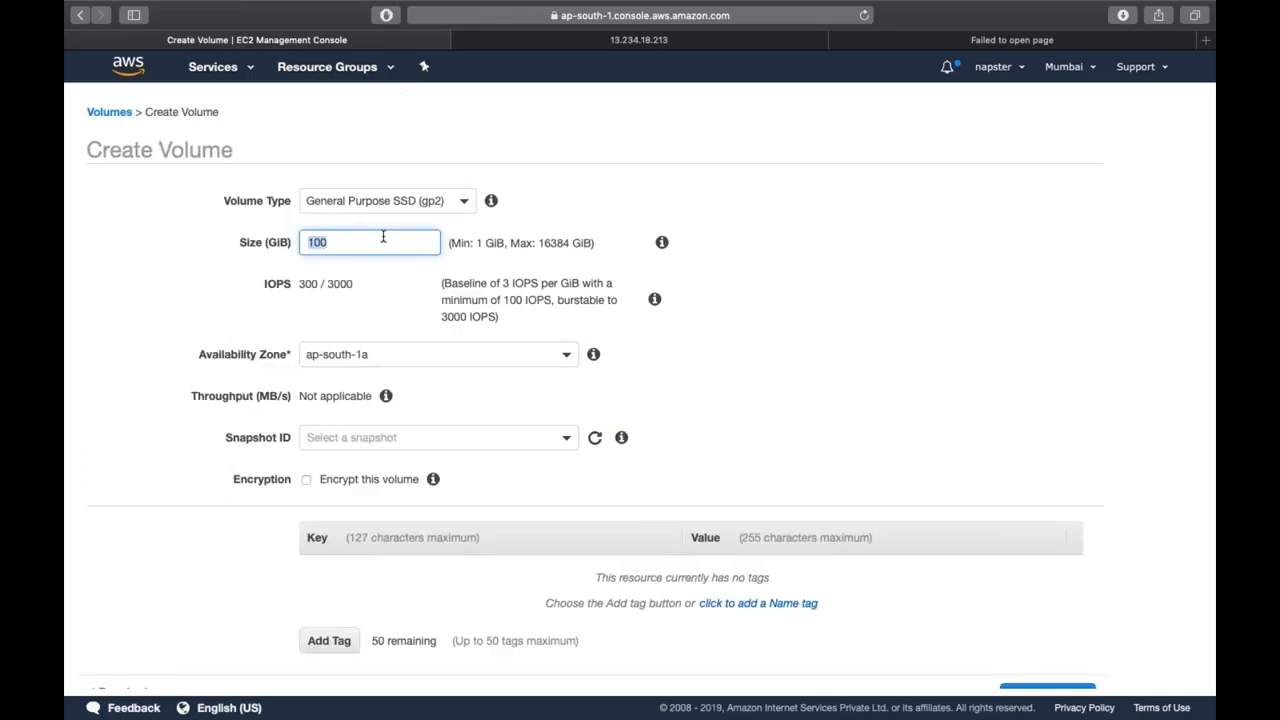
type("10")
left_click(775, 300)
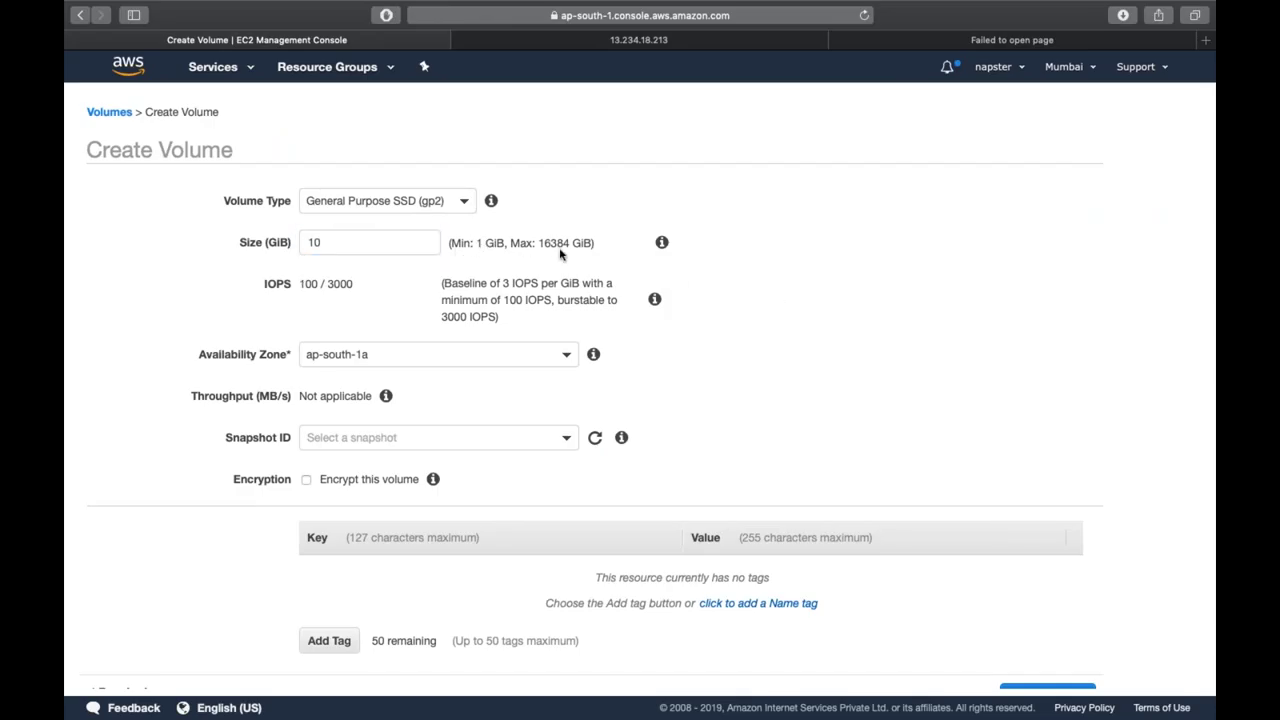
left_click(452, 203)
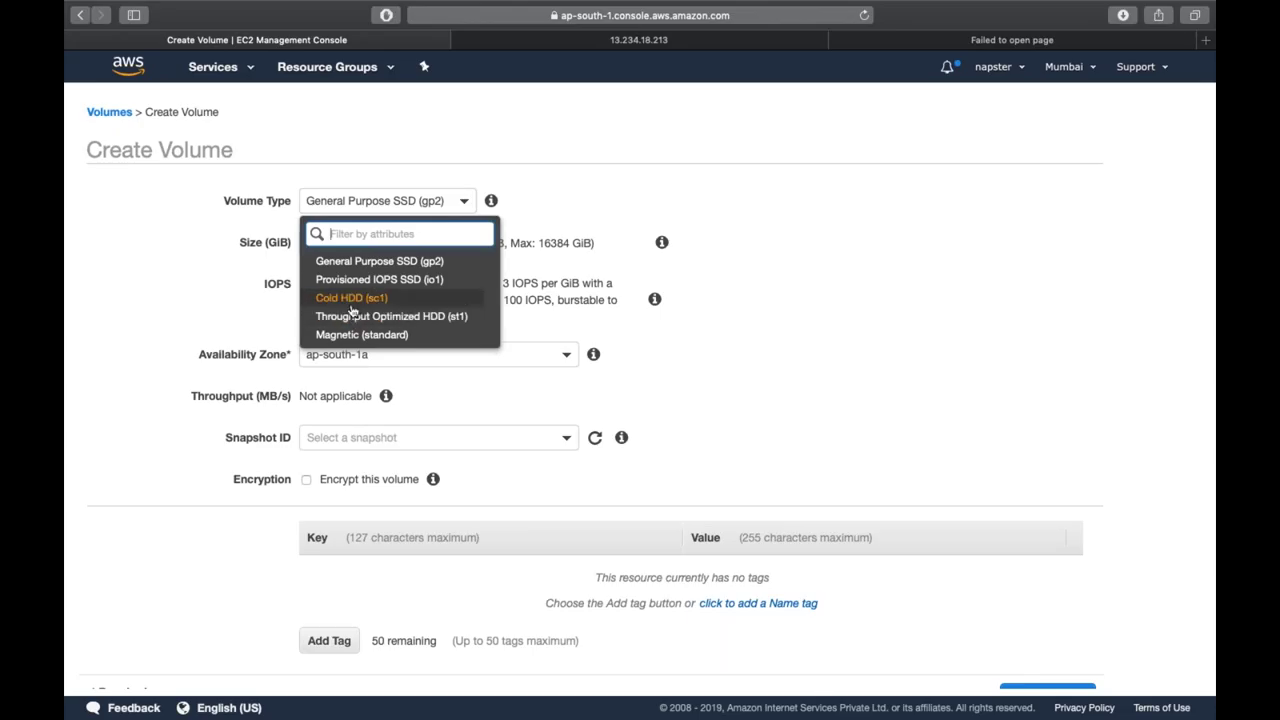
left_click(823, 286)
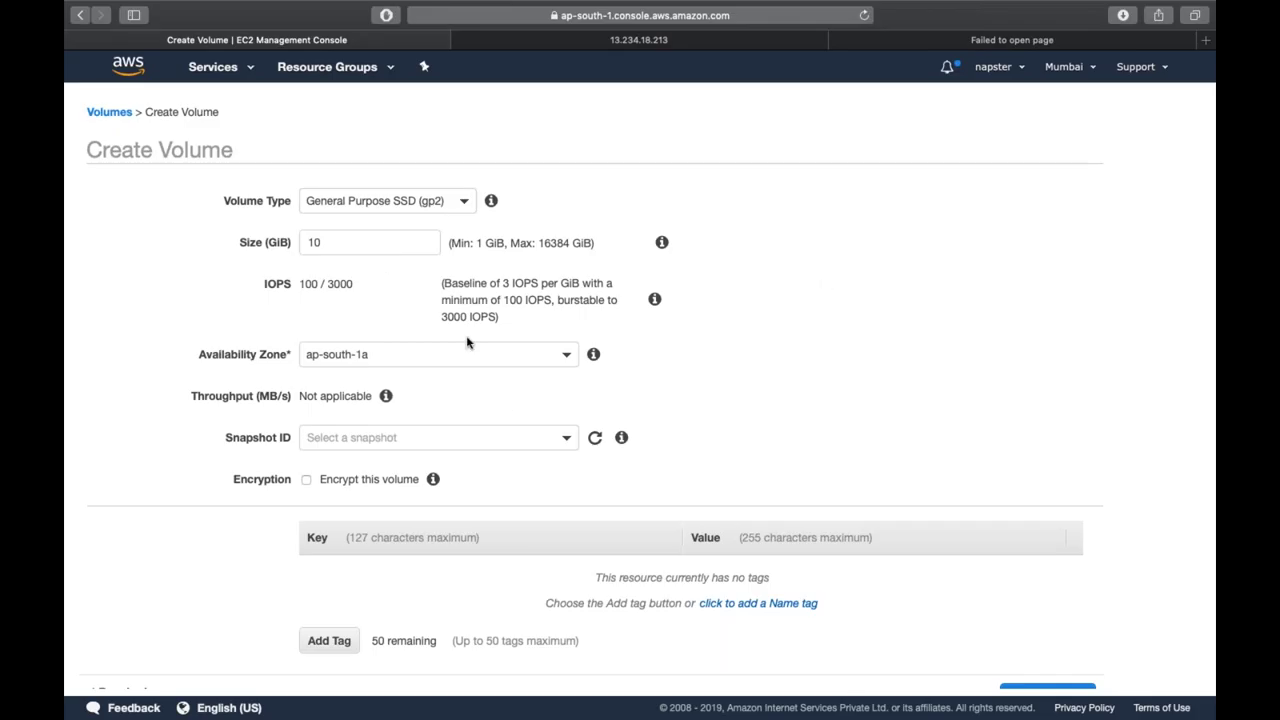
scroll(469, 340, "down", 1)
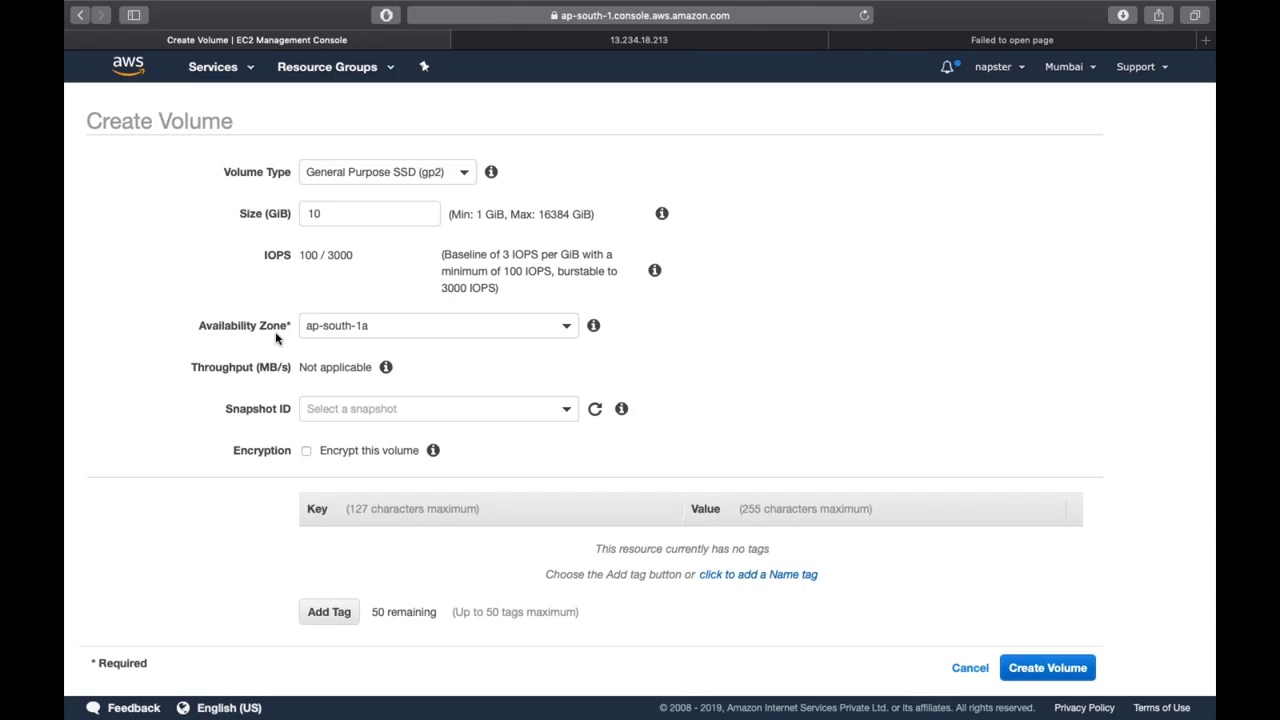
left_click(970, 670)
Step: Check the availability zone of Server1 and Server2 in the instances list
left_click(162, 170)
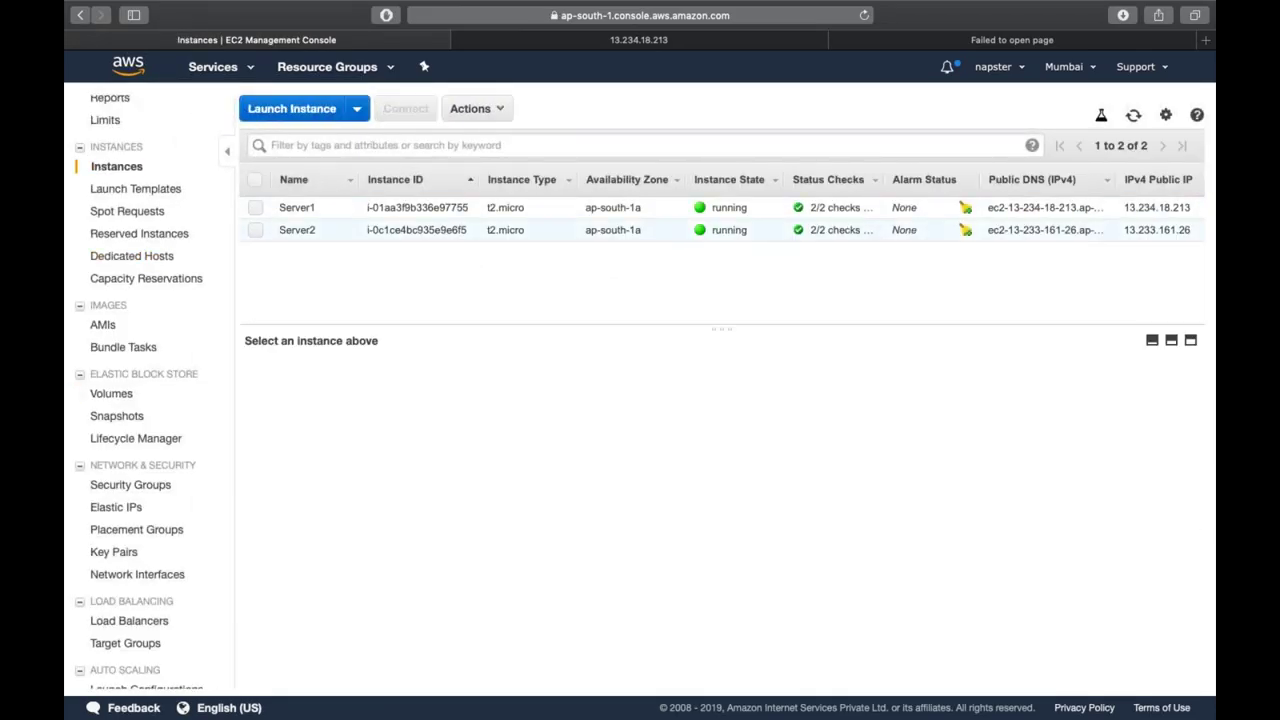
left_click_drag(578, 210, 648, 233)
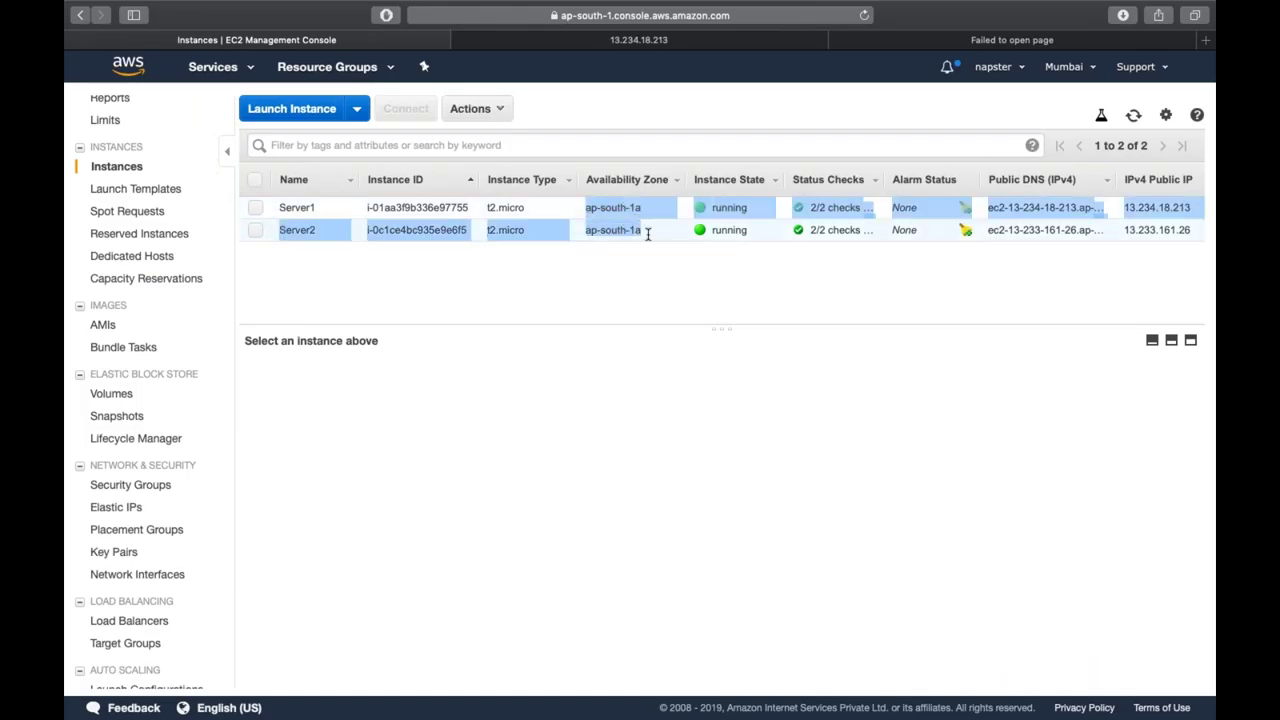
left_click(648, 233)
Step: Start a new General Purpose SSD (gp2) EBS volume in ap-south-1a and set its size to 10 GiB
left_click(137, 394)
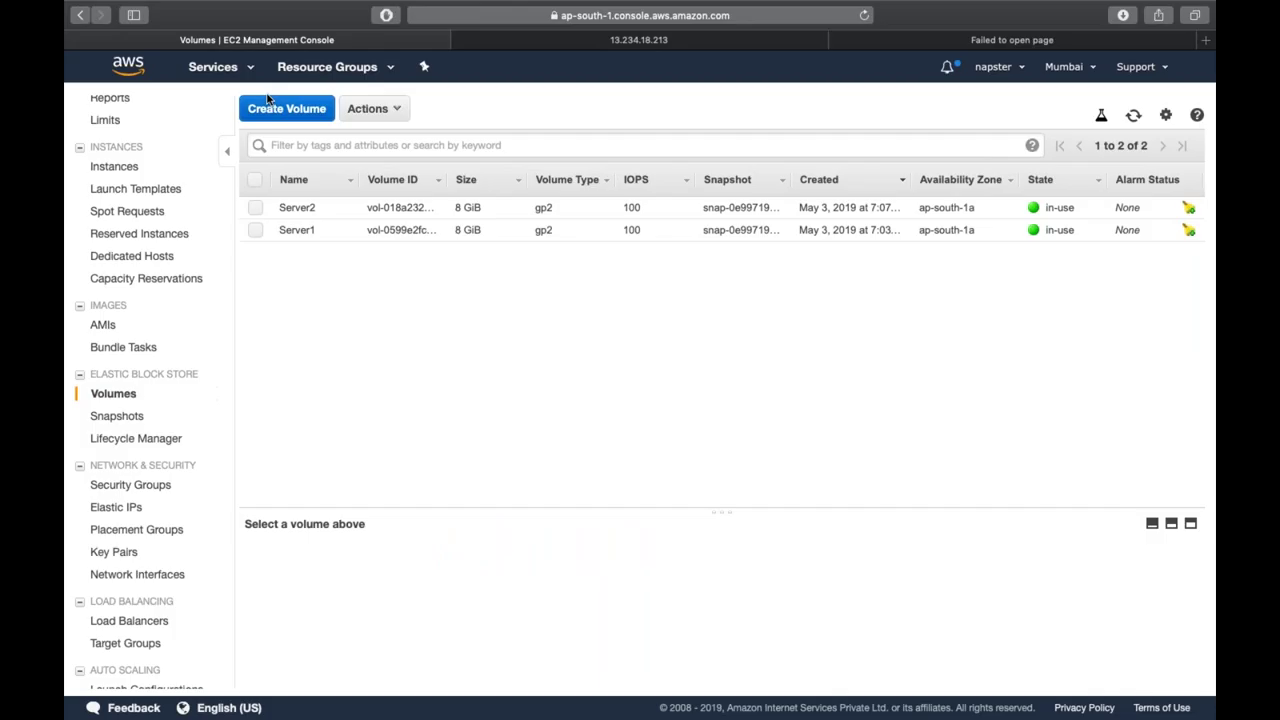
left_click(285, 109)
double_click(390, 248)
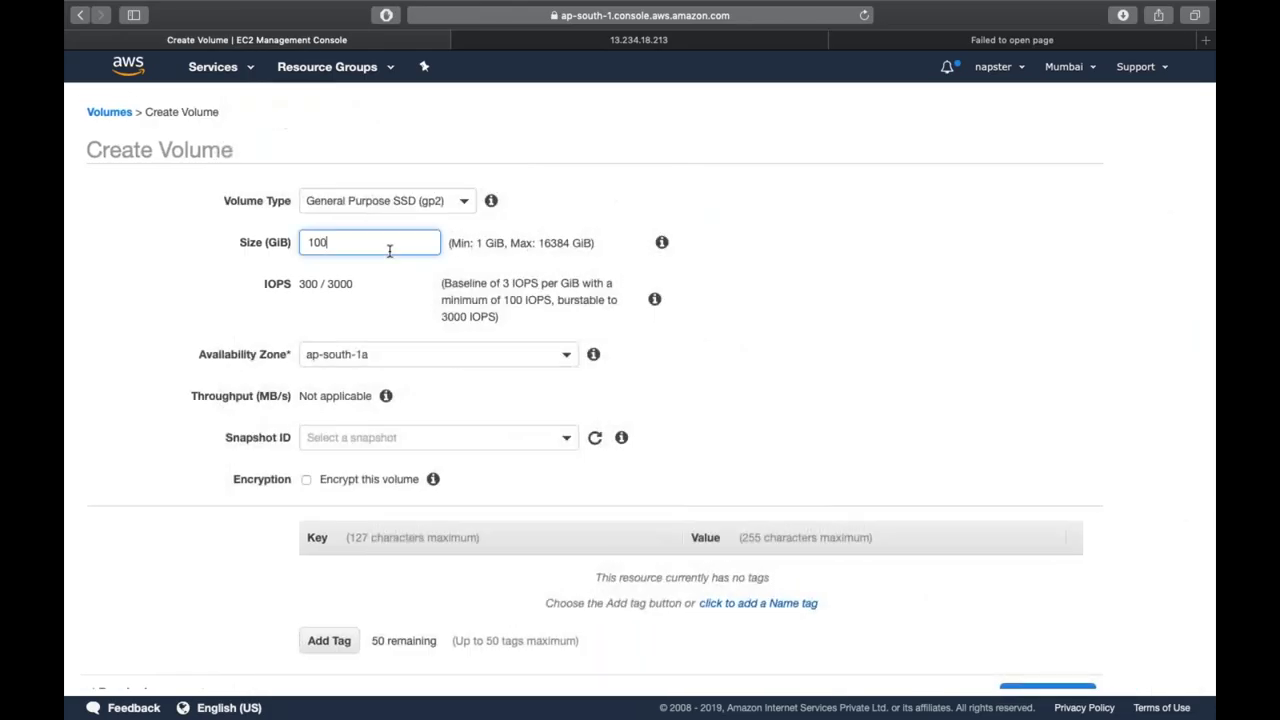
type("10")
left_click(551, 418)
Step: Browse the available snapshots for the new volume and close the list without choosing one
left_click(449, 436)
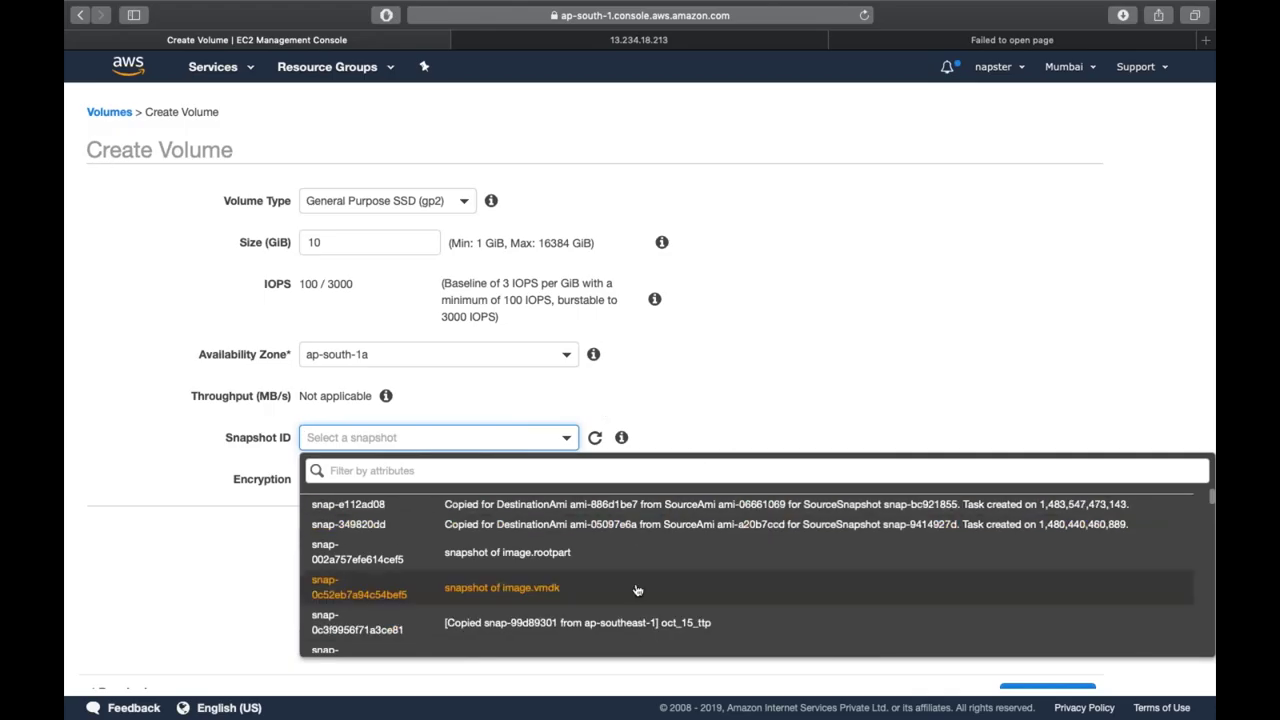
scroll(637, 589, "down", 3)
left_click(797, 378)
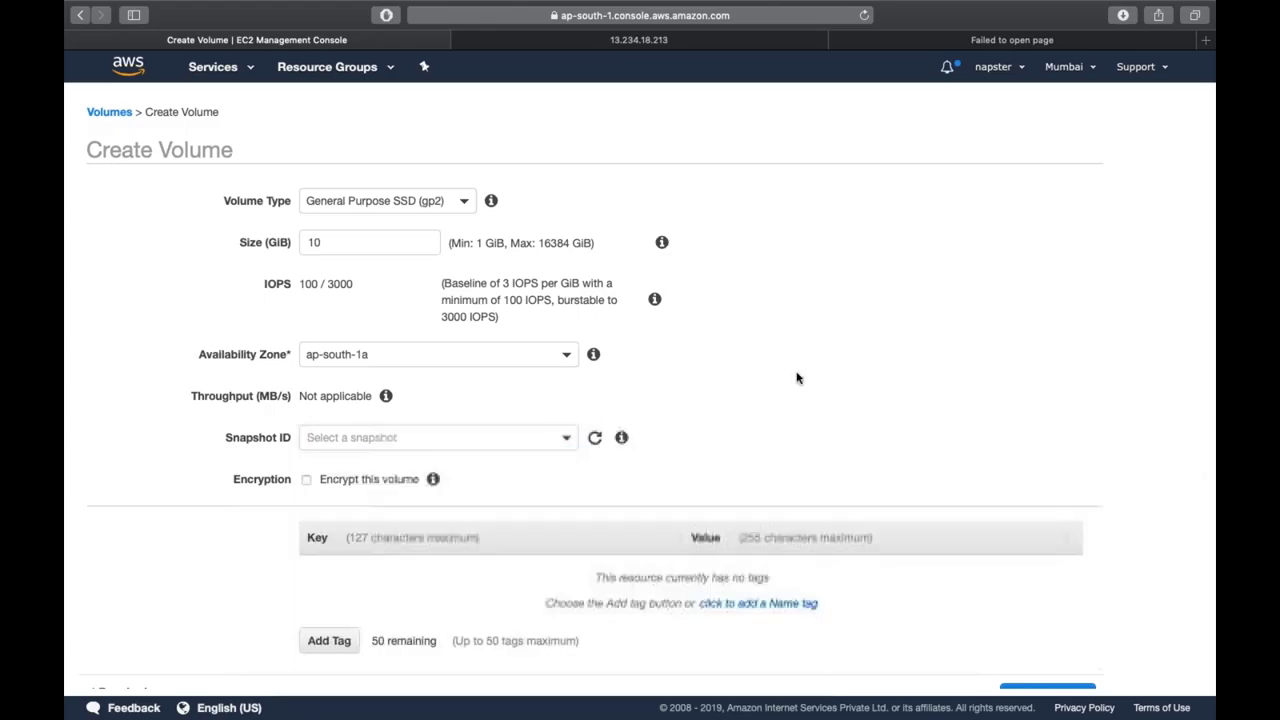
Step: Add a tag to the new volume with the key Name and the value Additional Volume
scroll(797, 378, "down", 2)
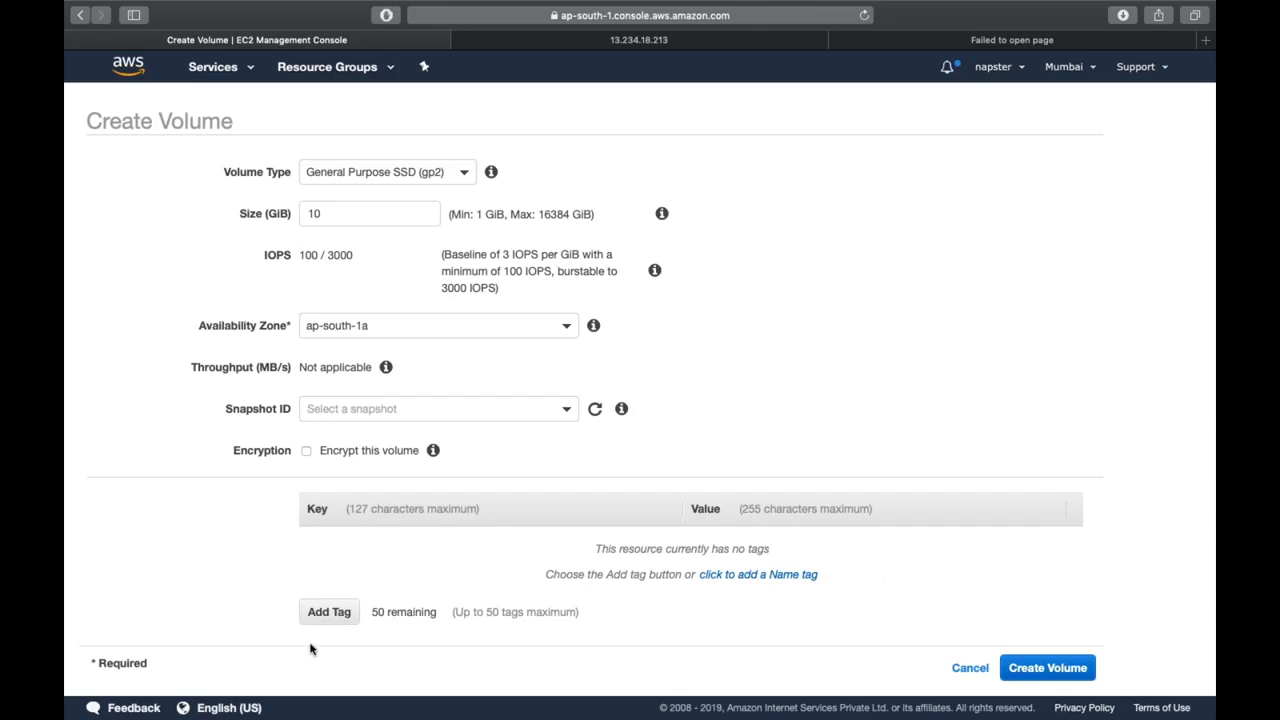
left_click(343, 614)
type("NAme")
key("Tab")
type("A")
key("shift+Tab")
type("Name")
key("Tab")
type("dd")
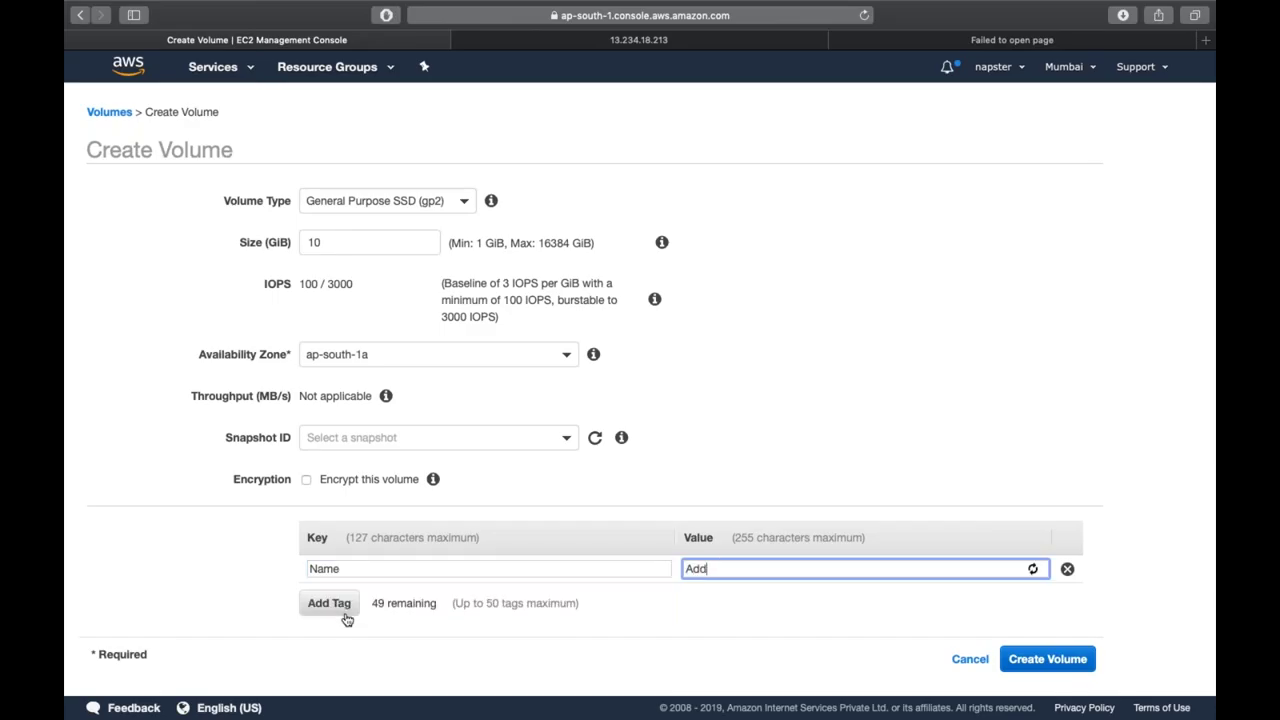
type("itional Vlum")
key("BackSpace")
key("BackSpace")
key("BackSpace")
type("olume")
Step: Create the volume, return to the volumes list and refresh it
left_click(1058, 660)
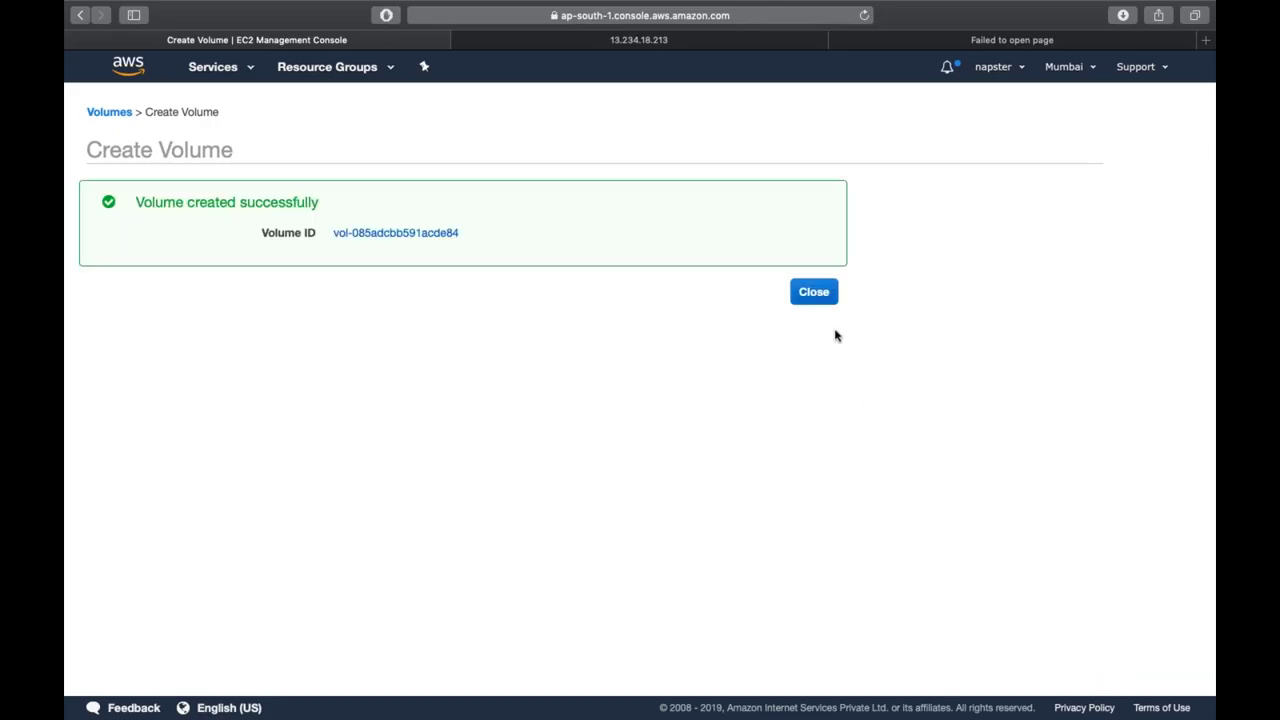
left_click(820, 294)
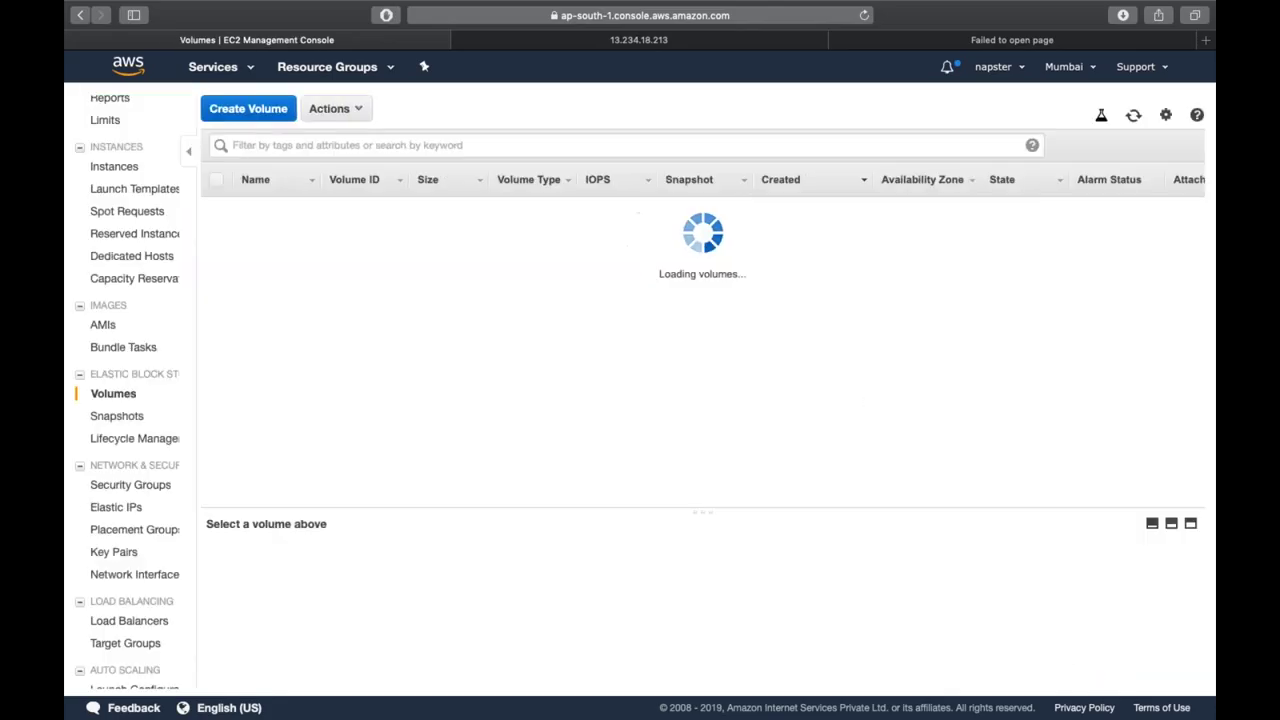
left_click(1132, 120)
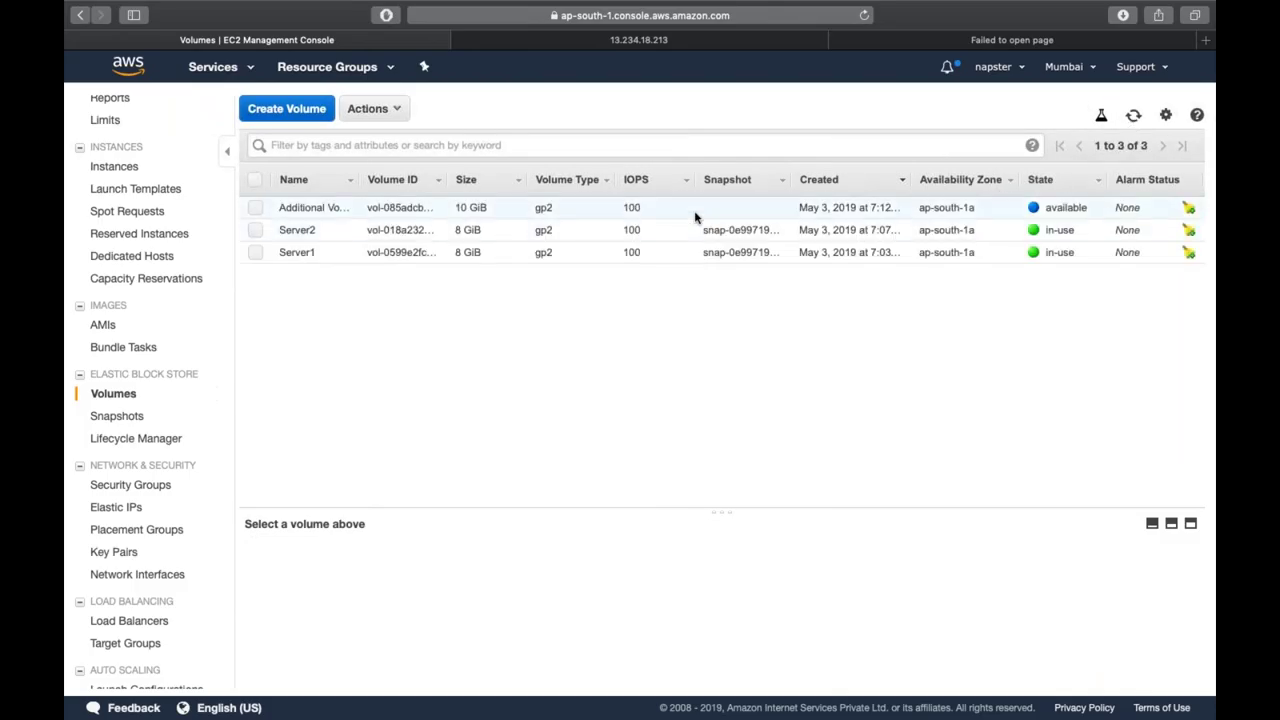
Step: Select the Additional Volume, widen the Name column to fit its full name and check its state
left_click(691, 210)
left_click_drag(359, 190, 388, 190)
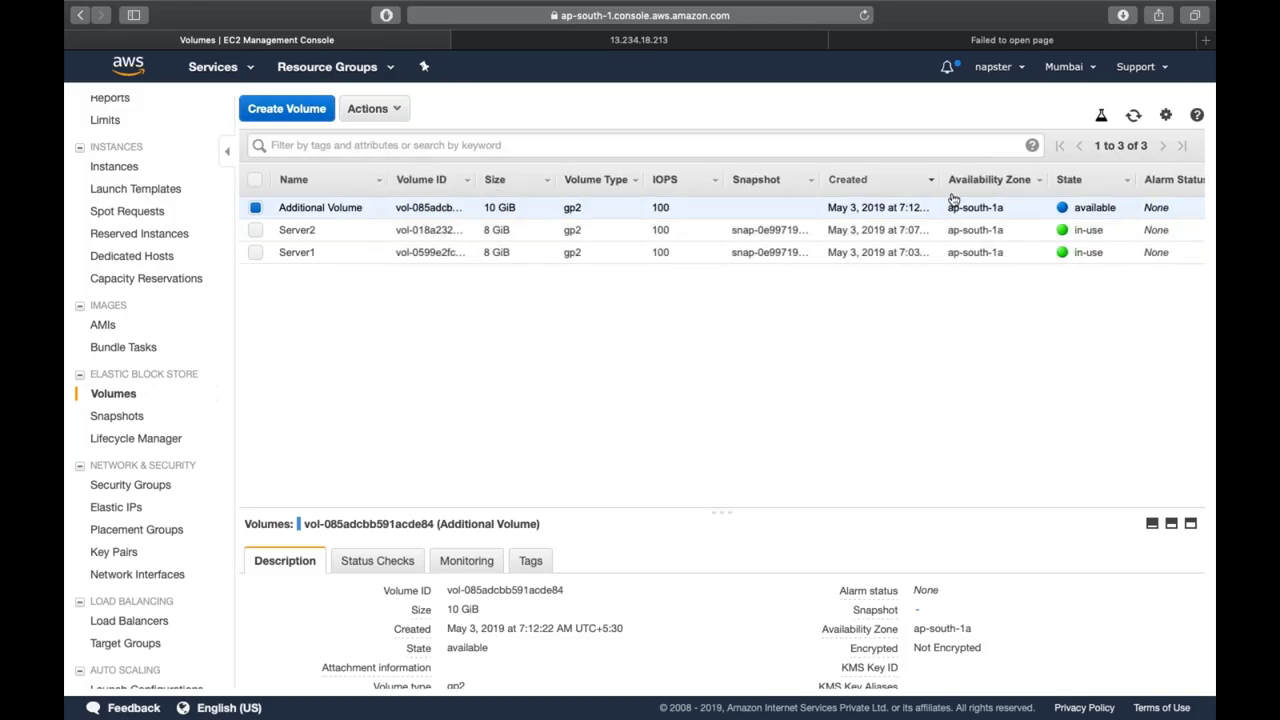
double_click(1094, 209)
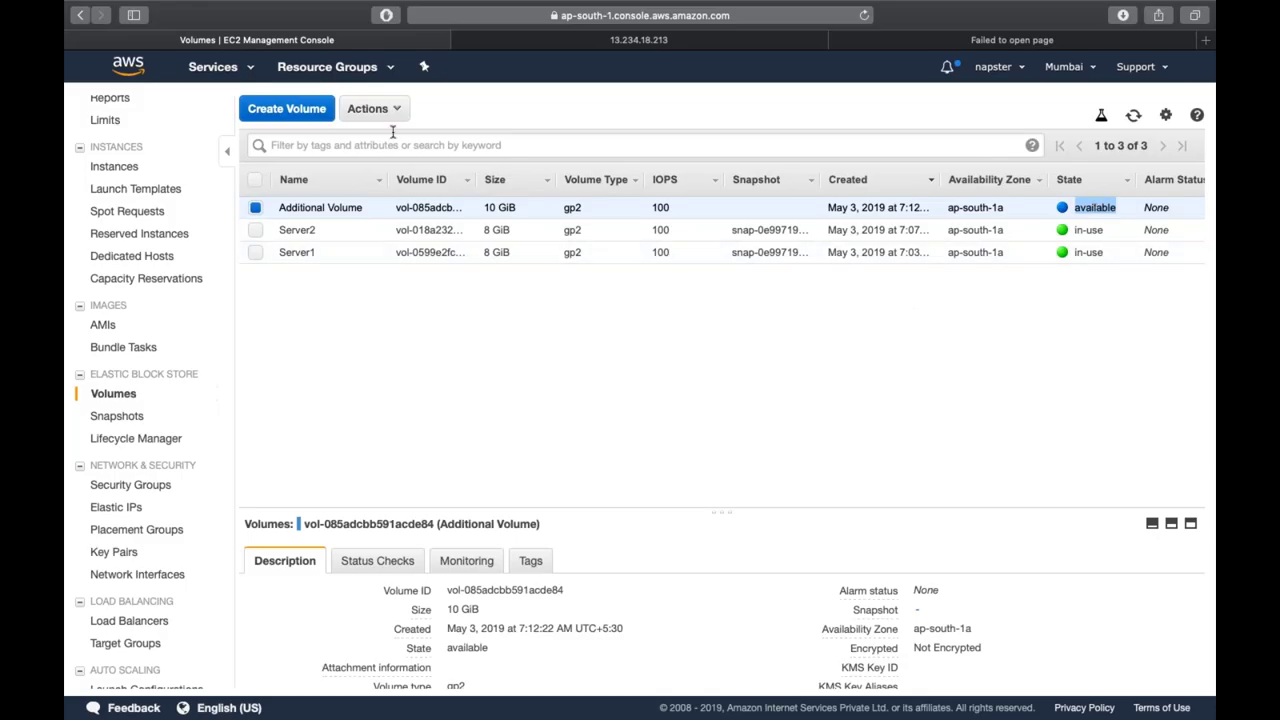
Step: Attach the Additional Volume to the Server1 instance as /dev/sdf and refresh the volumes list
left_click(390, 109)
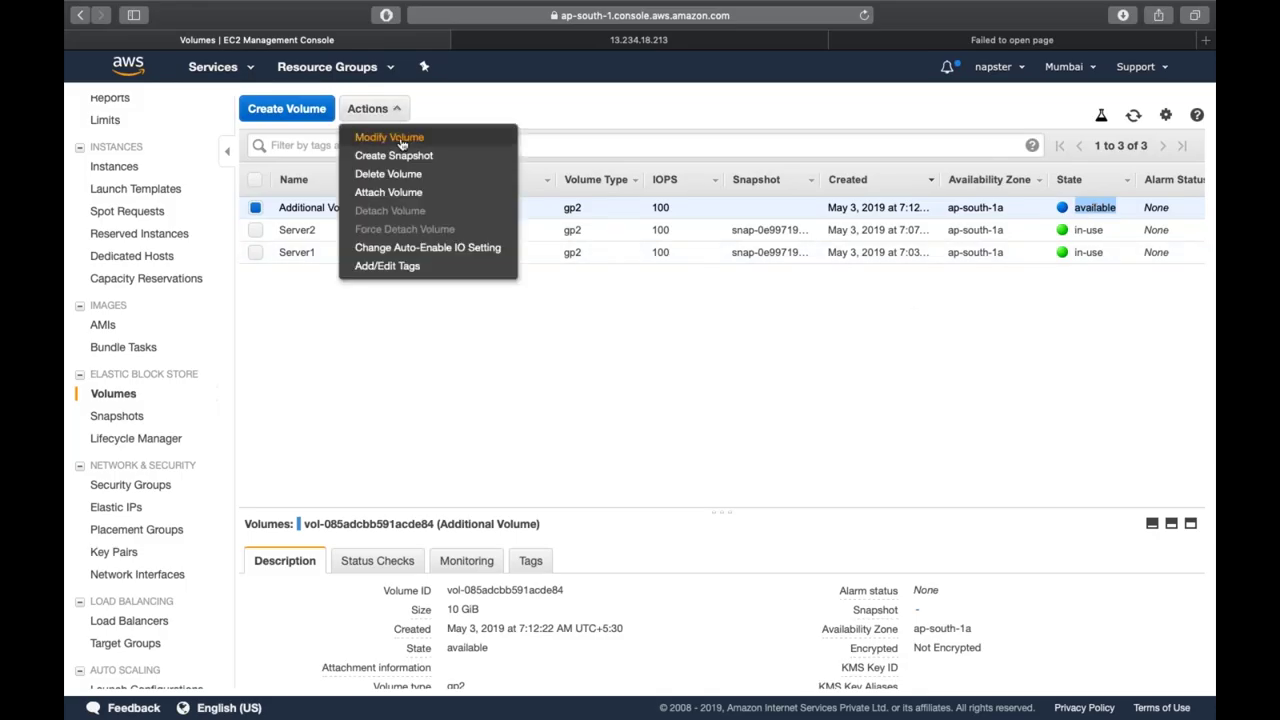
left_click(408, 192)
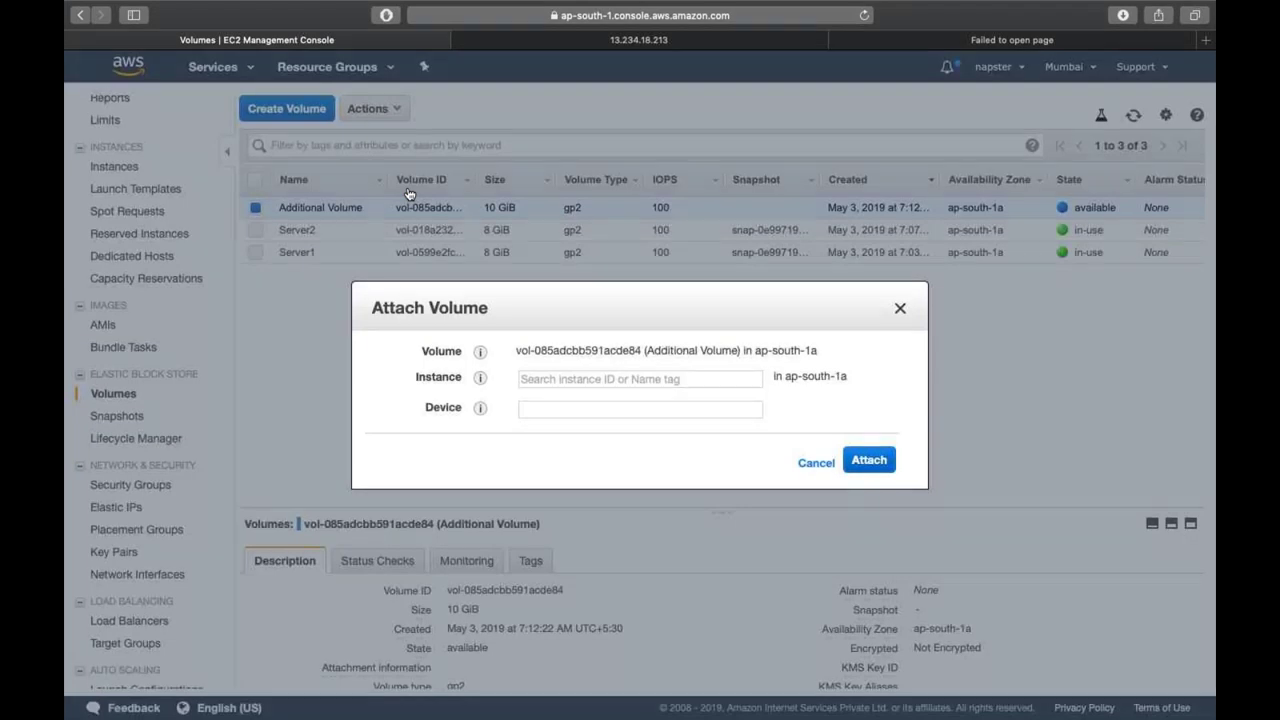
left_click(537, 381)
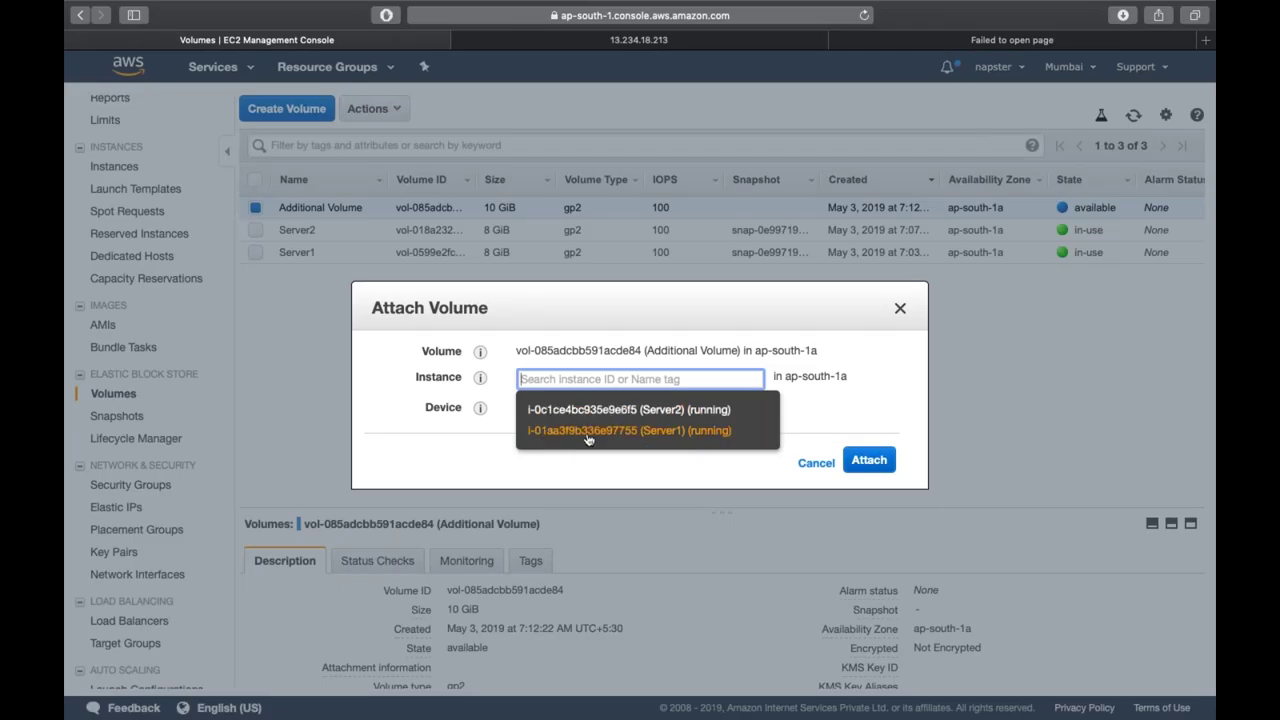
left_click(665, 432)
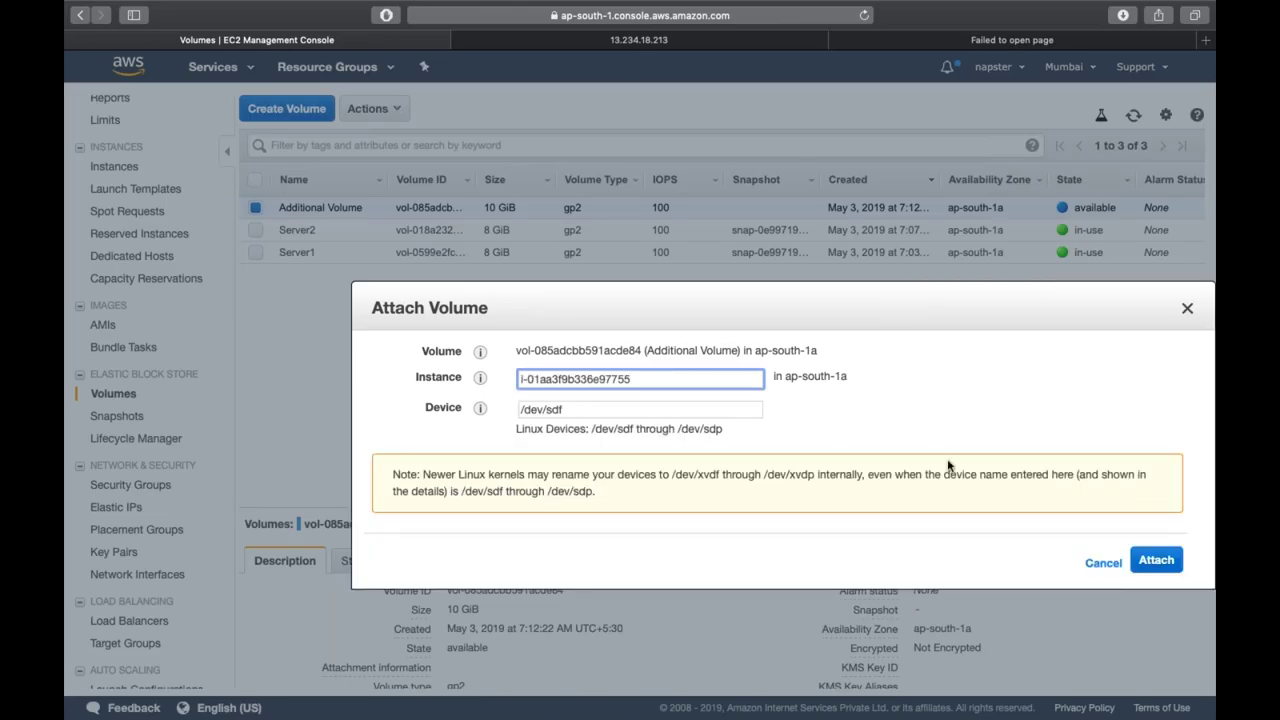
left_click(1148, 560)
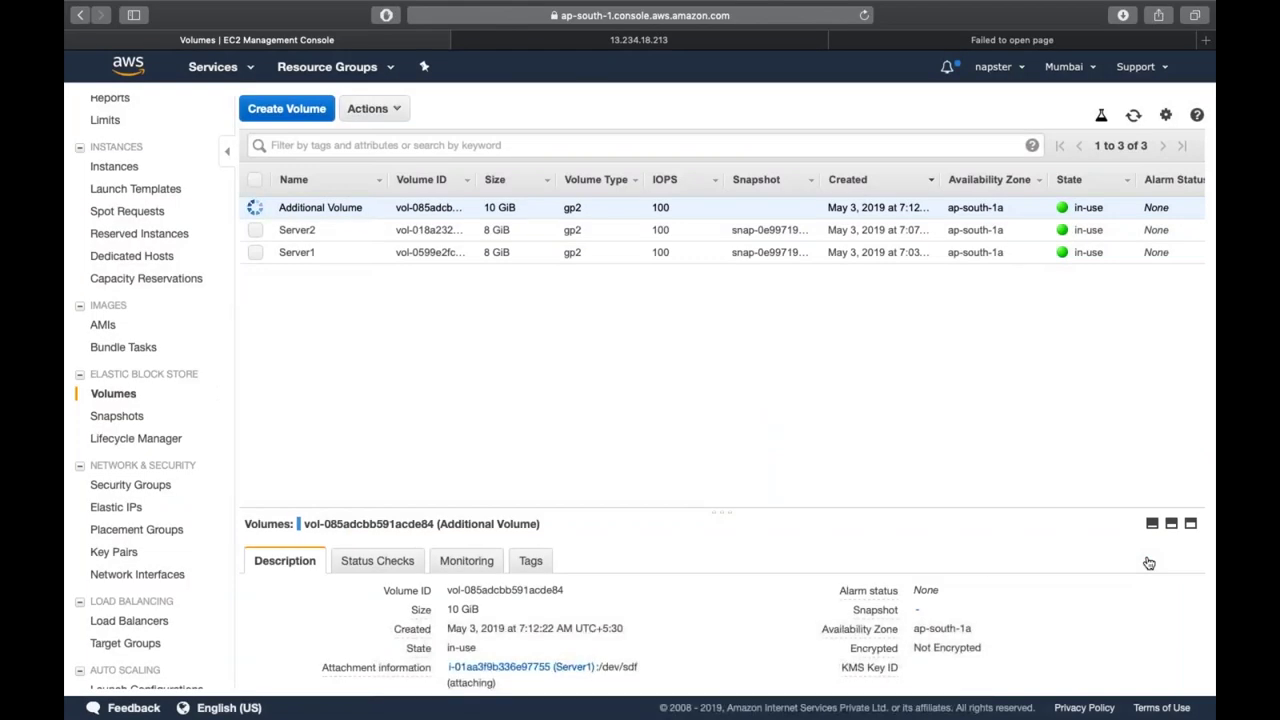
left_click(1134, 118)
Step: Show the EC2 instances and copy Server1's IPv4 public IP
left_click(125, 167)
left_click(437, 207)
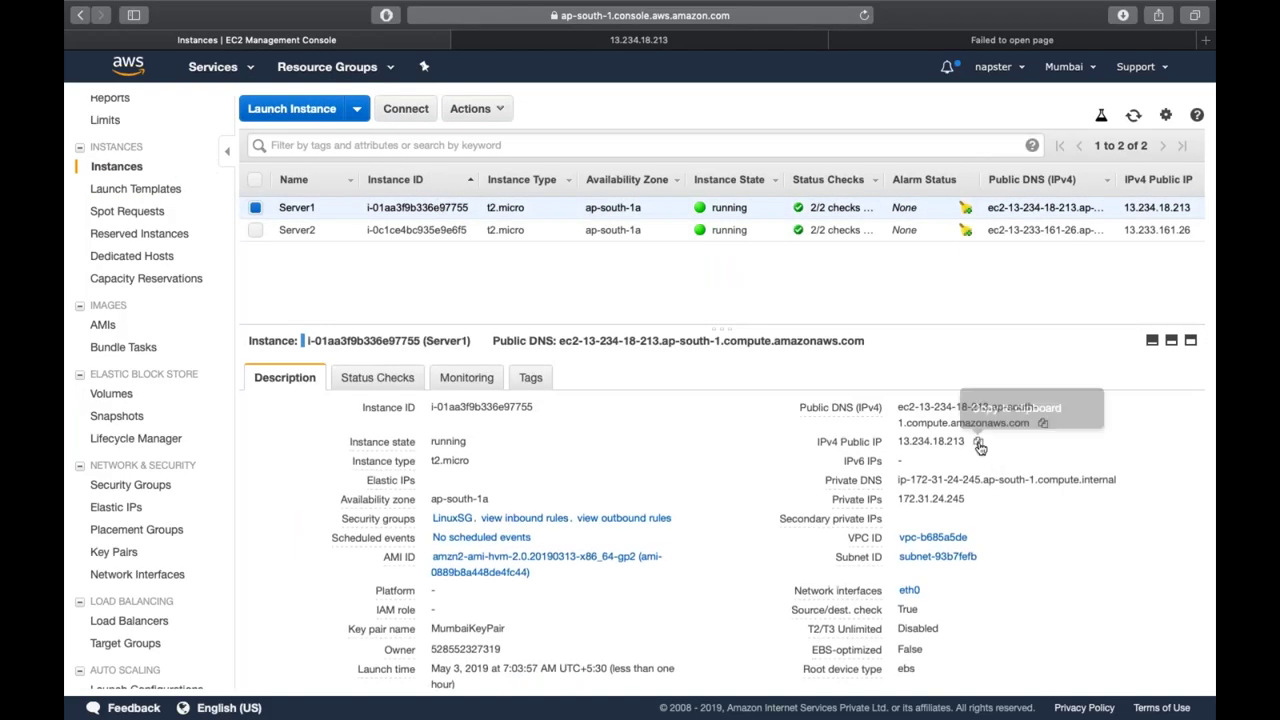
left_click(979, 444)
Step: Switch to Terminal and change to the Downloads directory
key("super+space")
type("term")
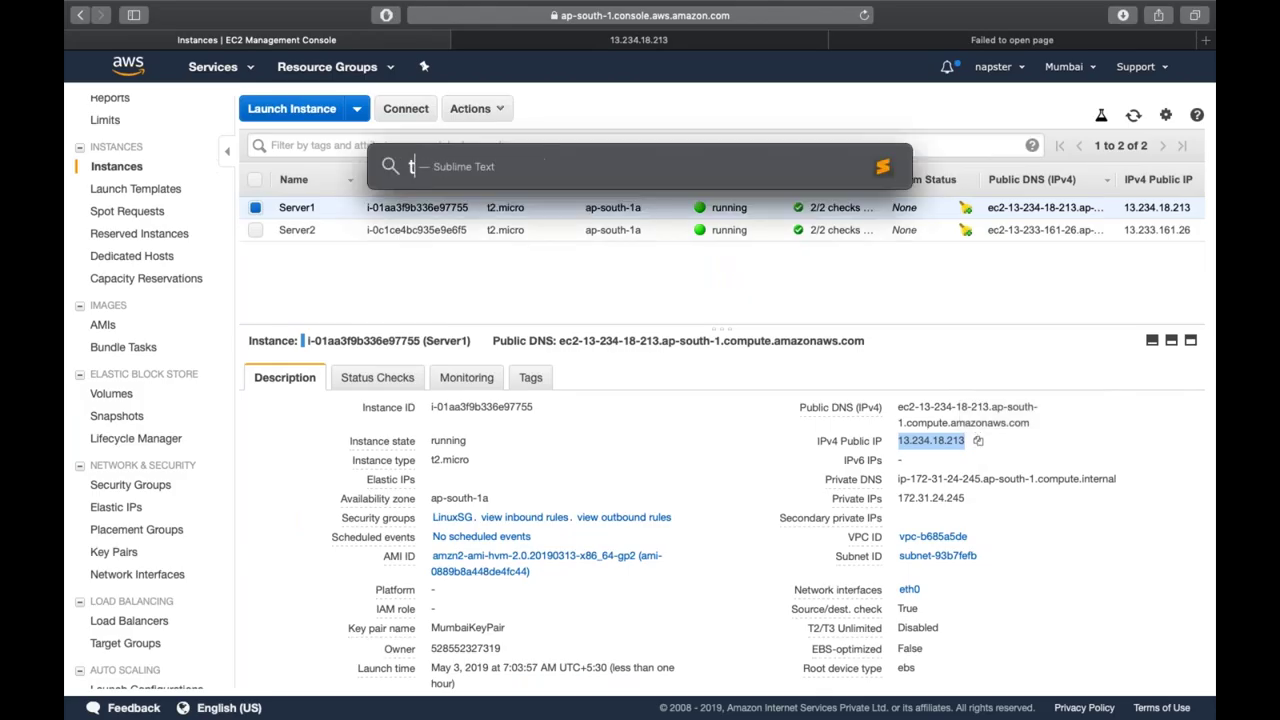
key("Return")
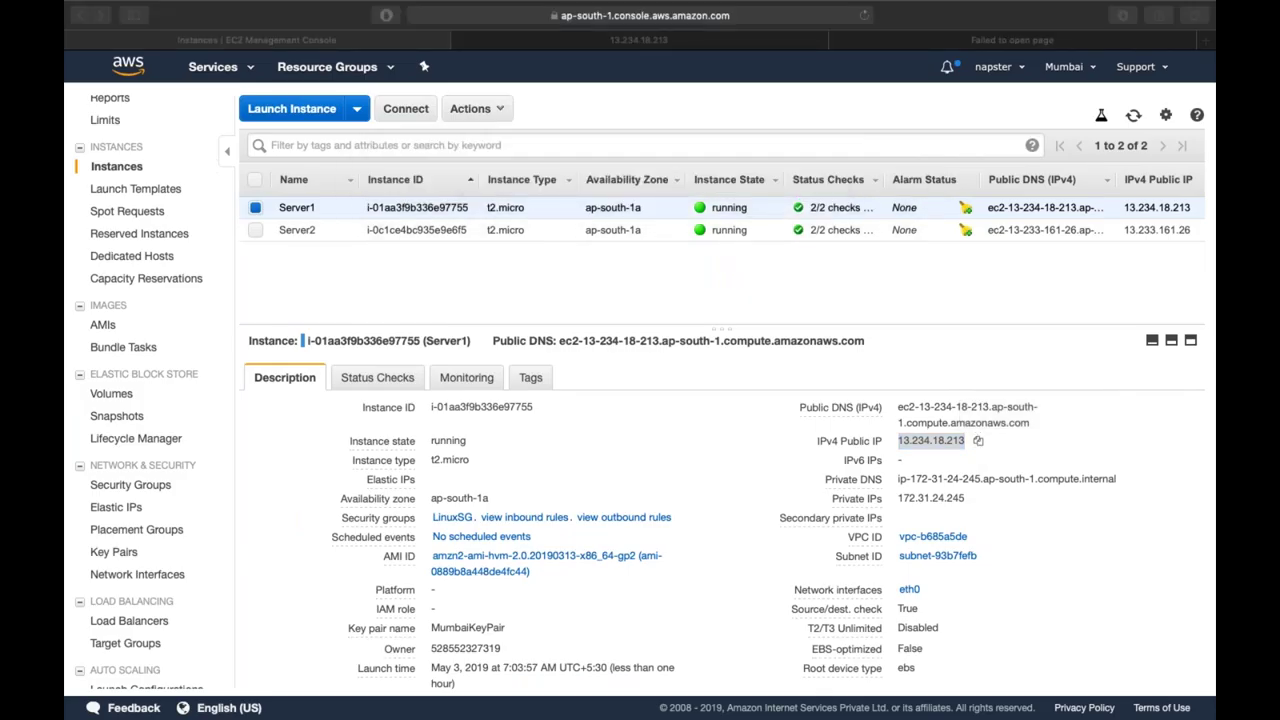
type("cd Dow")
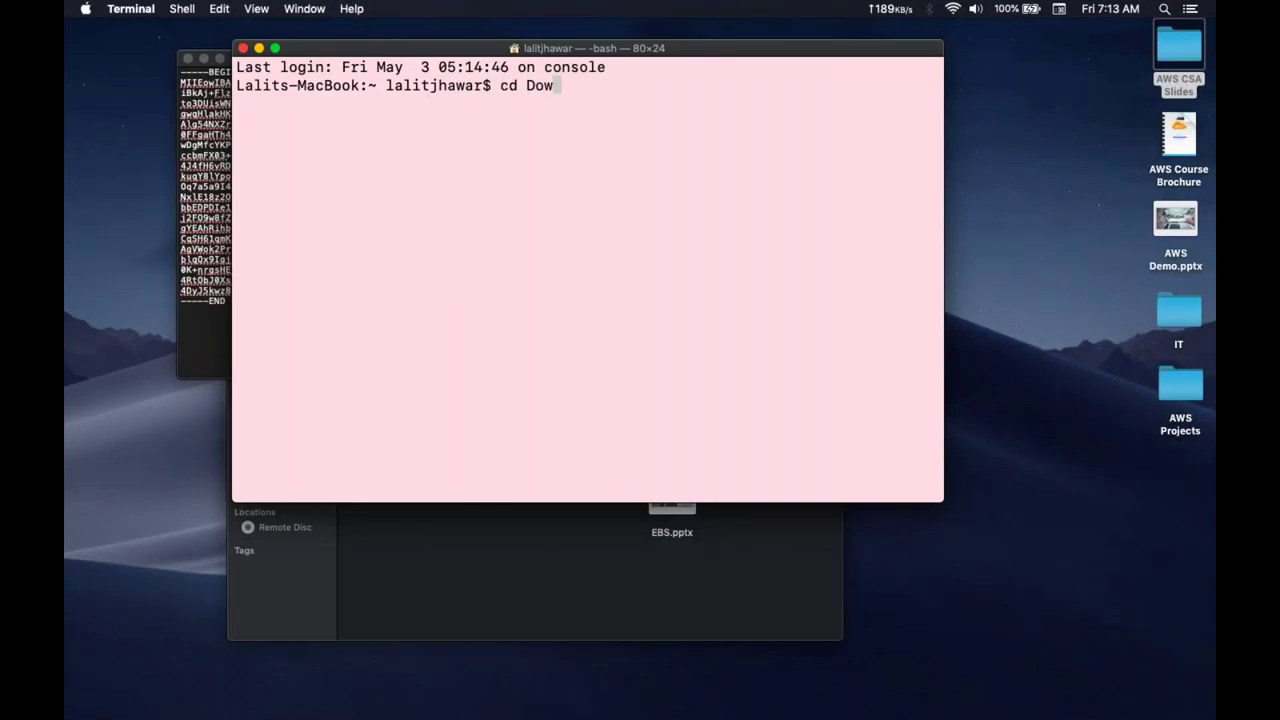
key("Tab")
key("Return")
Step: Set the permissions of MumbaiKeyPair.pem.txt to 400 with chmod
type("chmo")
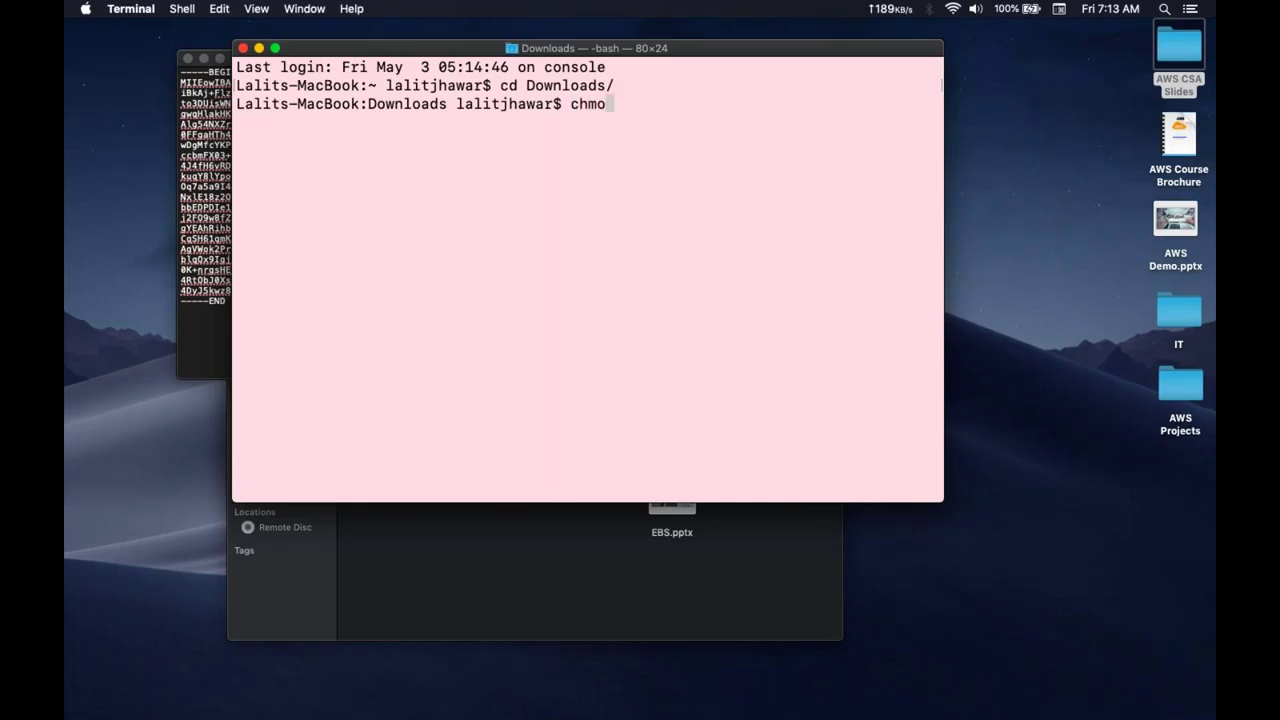
type("d 400 ")
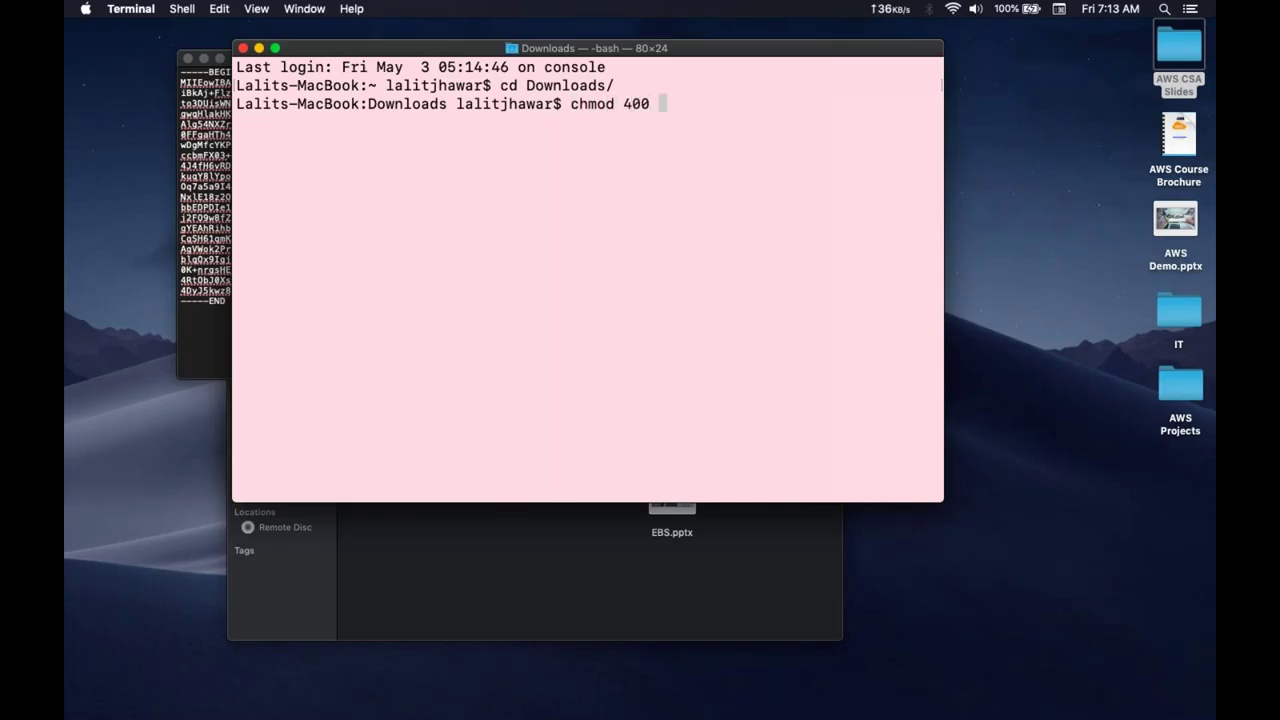
type("Mum")
key("Tab")
key("Return")
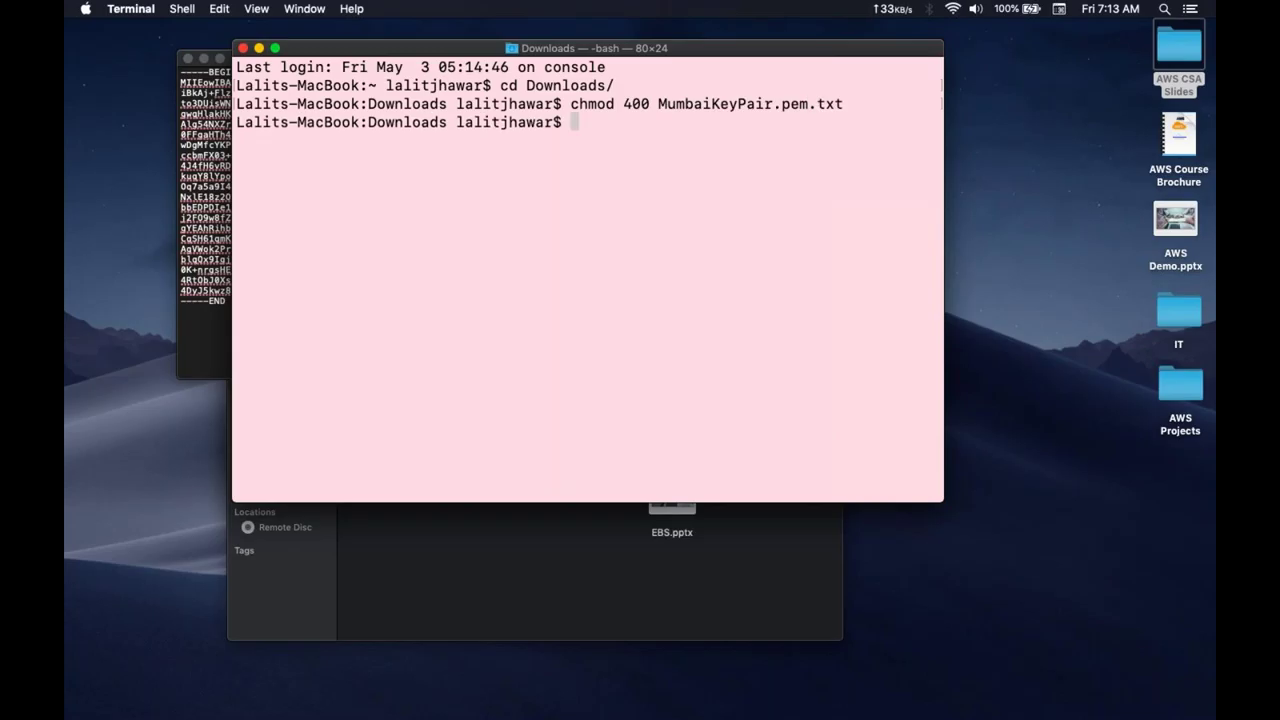
Step: Connect to Server1 over SSH as ec2-user with MumbaiKeyPair.pem.txt and the copied public IP, accepting the host key
type("ssh -i Mu")
key("Tab")
type("ec2-user@")
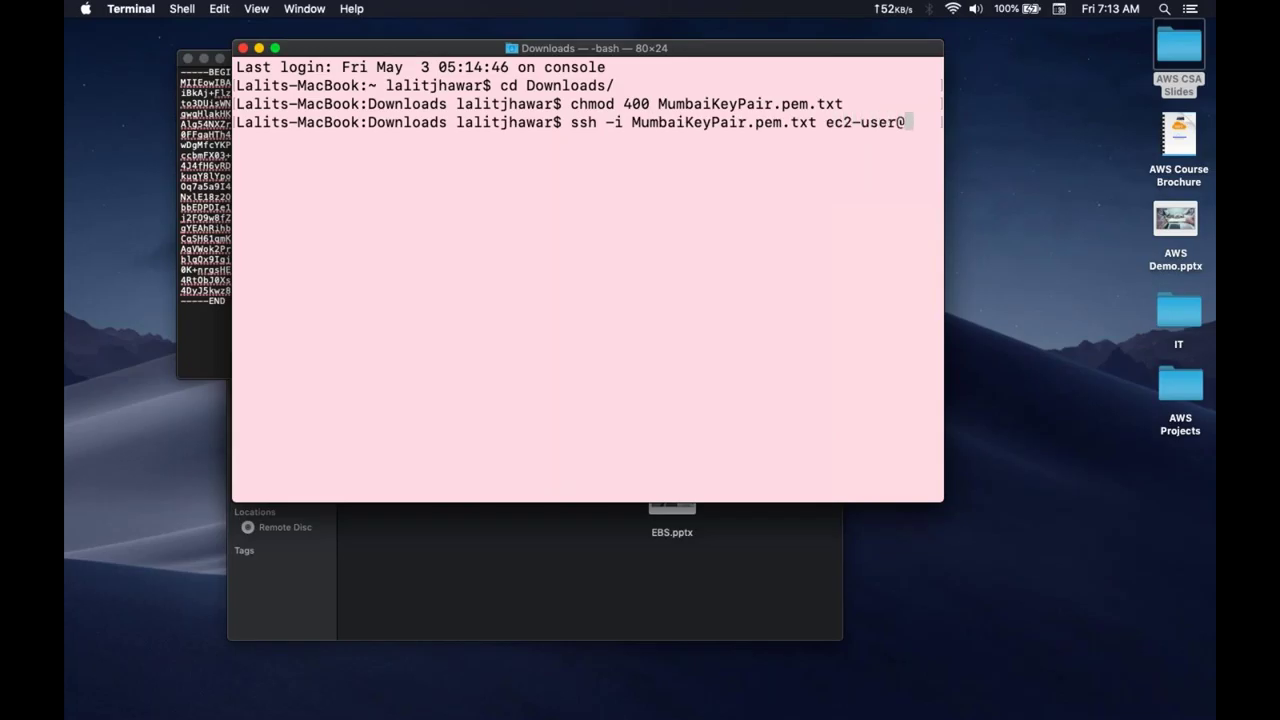
key("super+v")
key("Return")
type("yes")
key("Return")
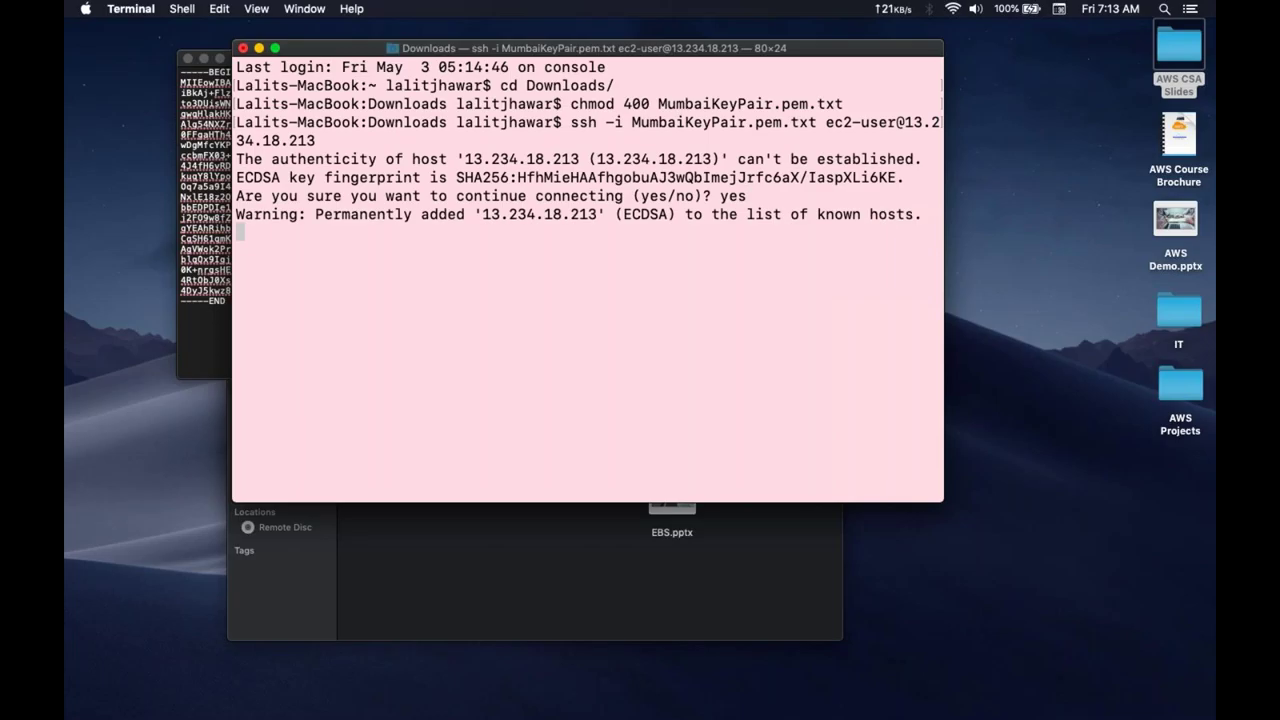
Step: Switch to the root user on Server1 with sudo su and clear the terminal
type("sudo su")
key("Return")
type("clear")
key("Return")
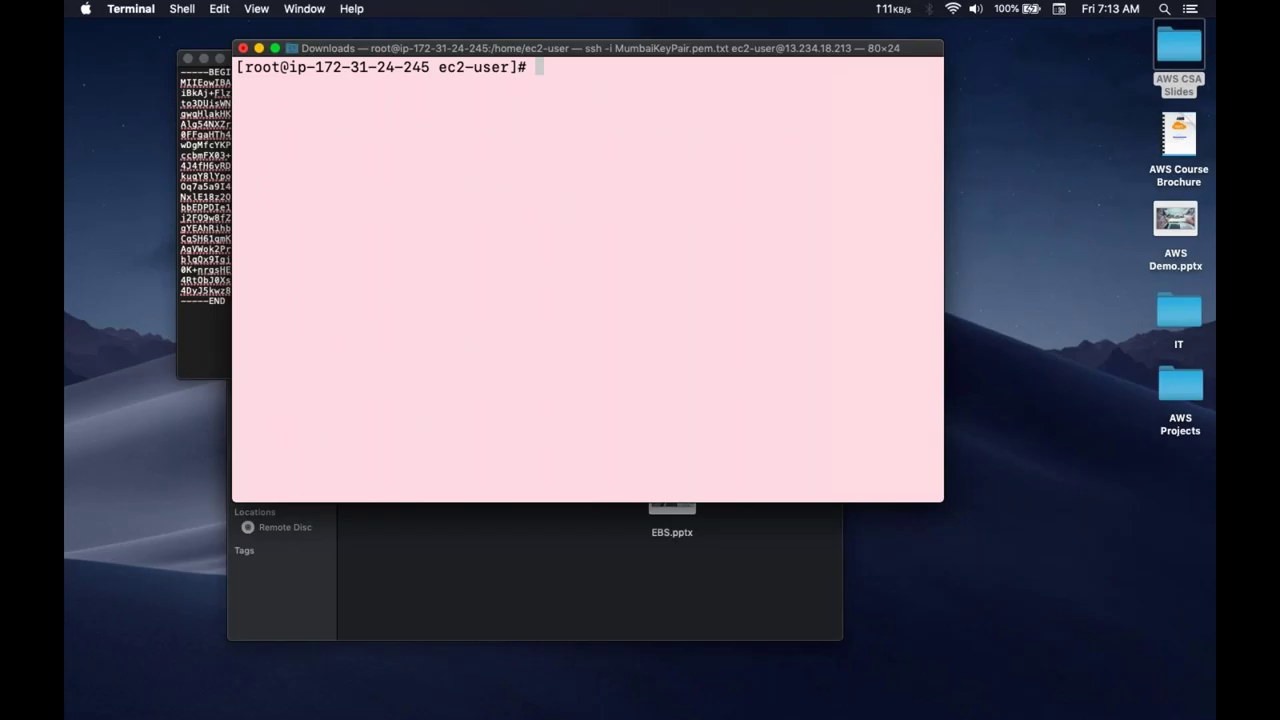
Step: List Server1's block devices with lsblk and check the size of the xvdf disk
type("lsblk")
key("Return")
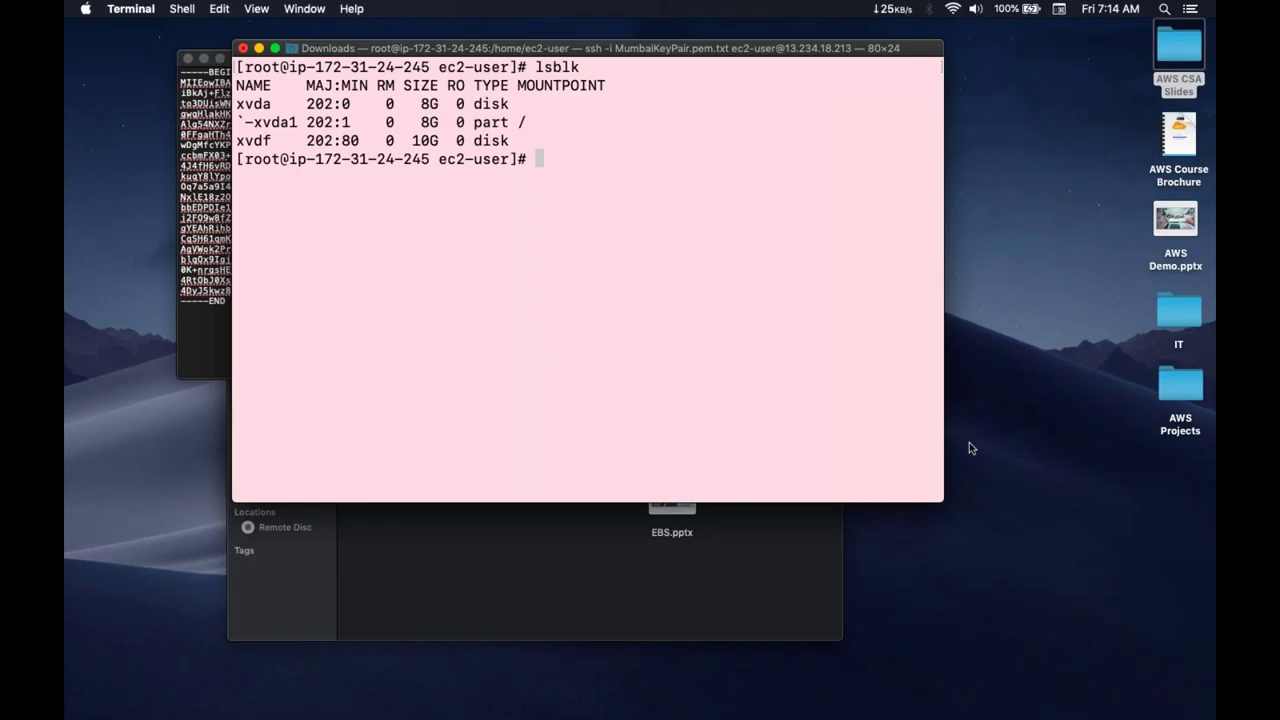
left_click_drag(411, 140, 447, 141)
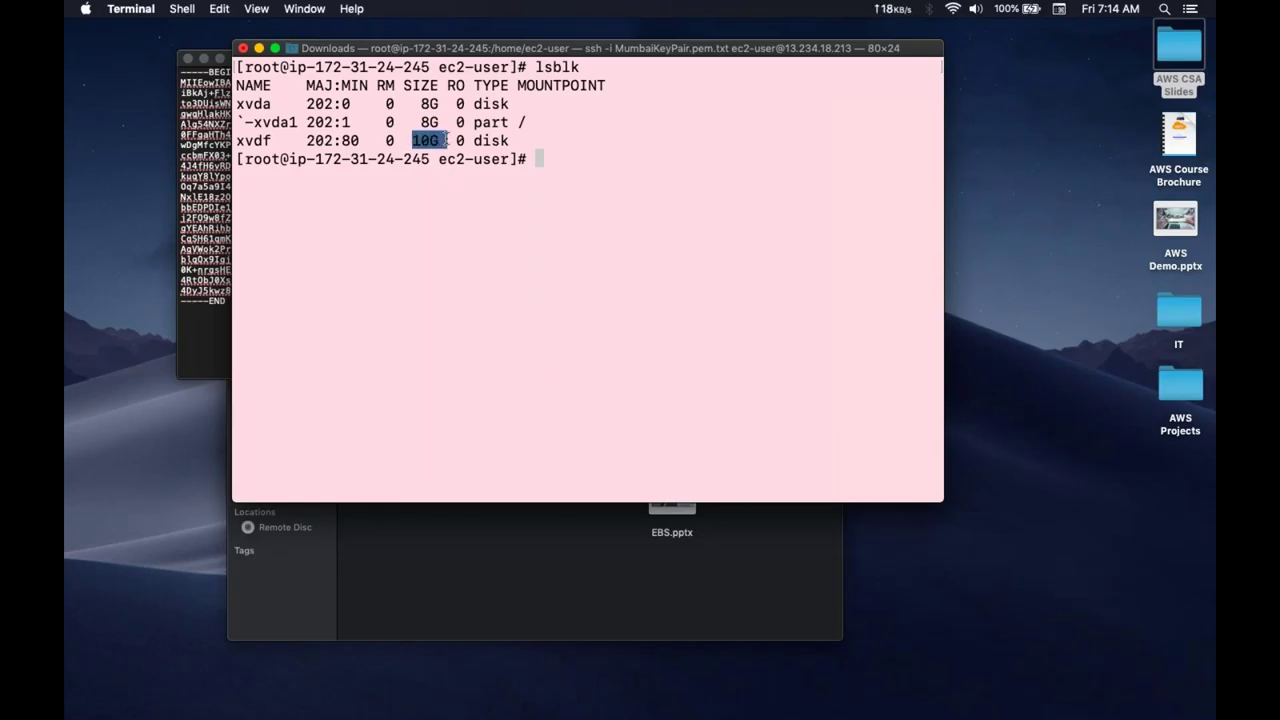
left_click(446, 140)
Step: Open a second terminal session in Downloads and begin an SSH command for ec2-user with the key MumbaiKeyPair.pem.txt
left_click_drag(480, 48, 415, 180)
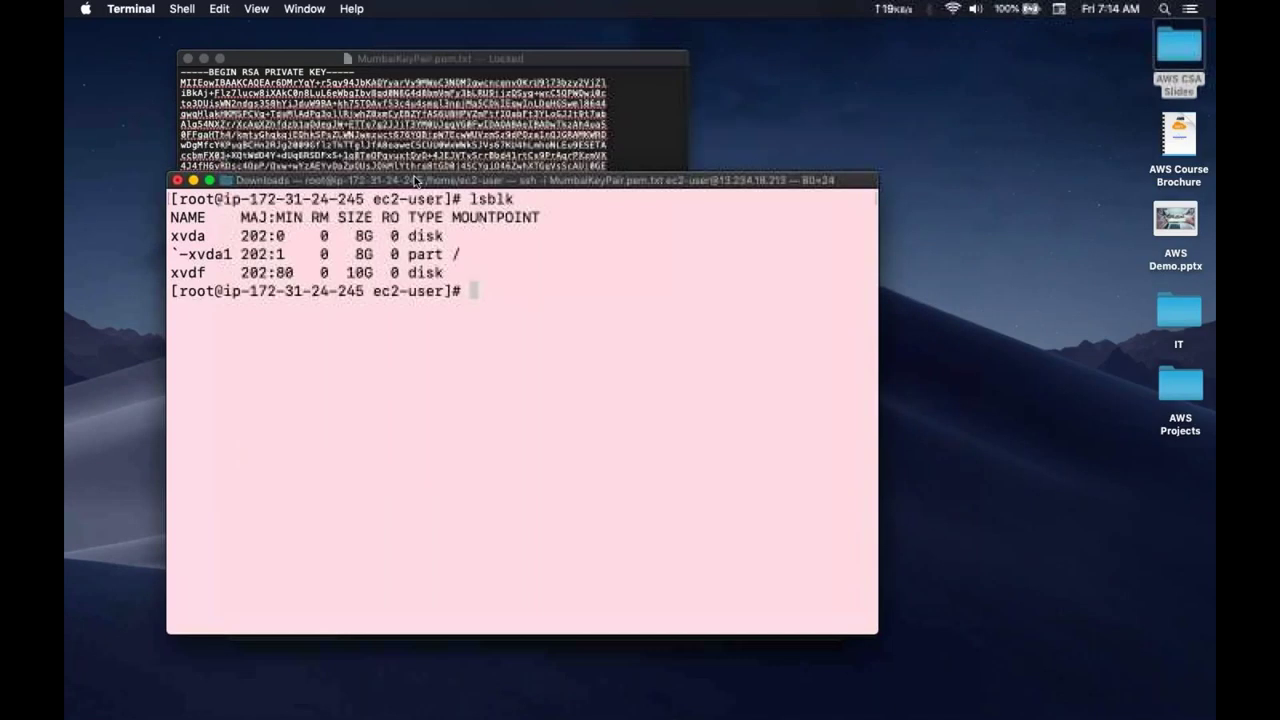
key("super+t")
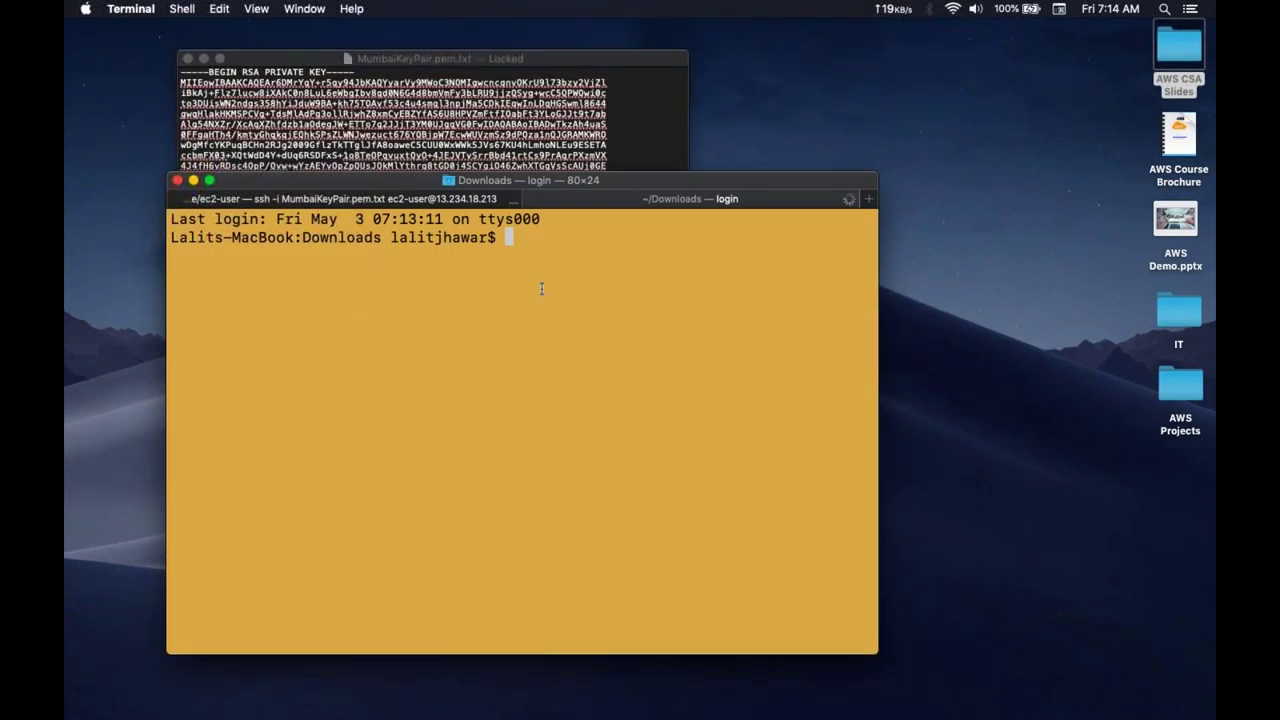
type("ssh")
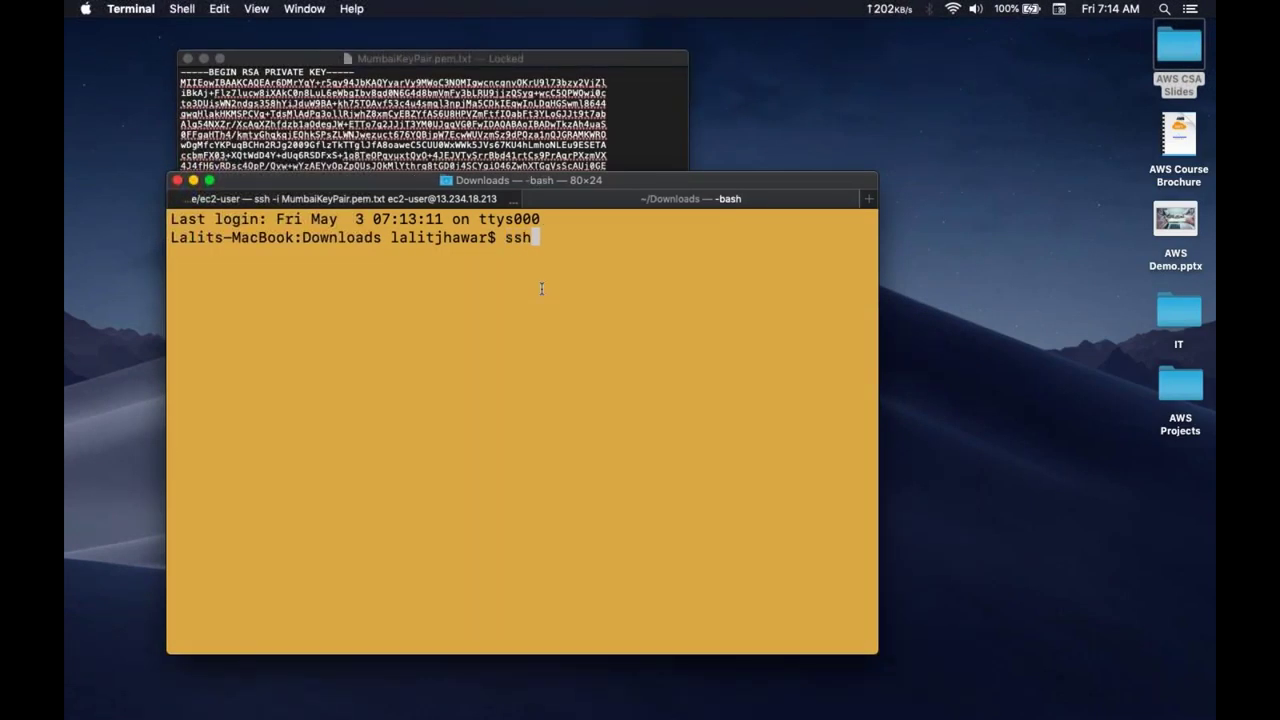
type("-")
type("-i ")
type("MumbaiKeyPair.pem.txt ec2-user@")
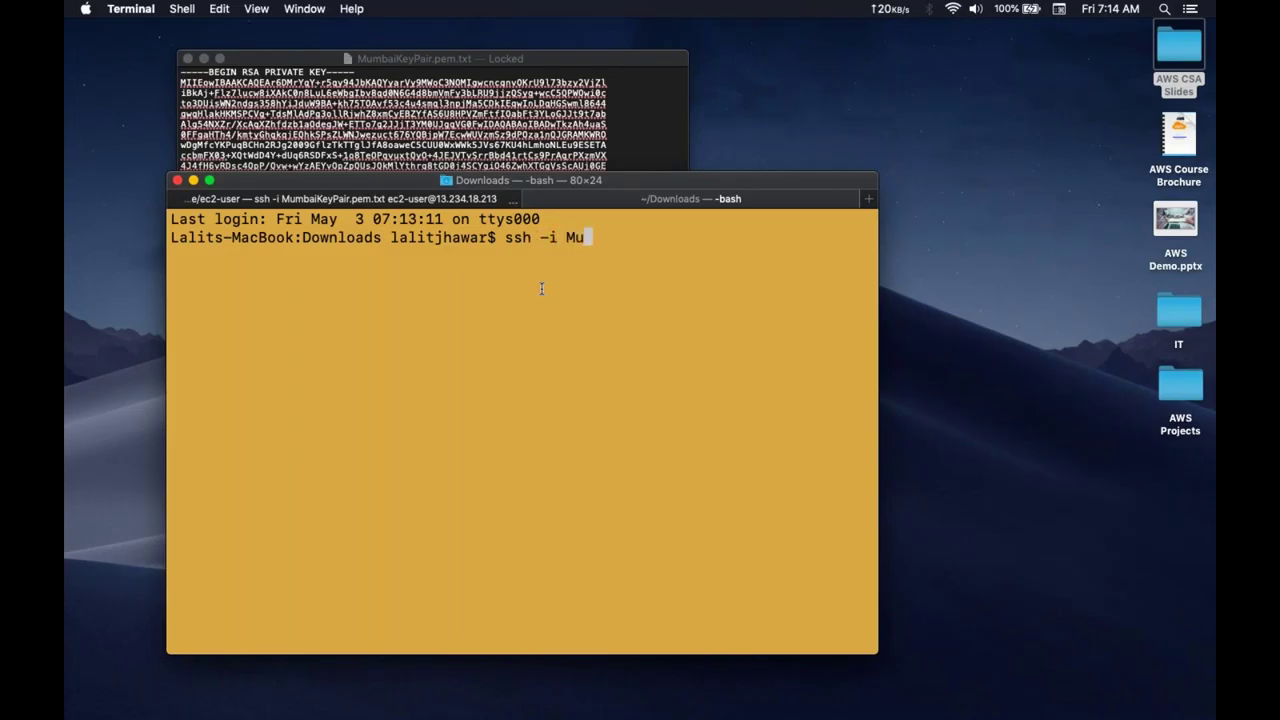
key("Tab")
type("ec2-user@")
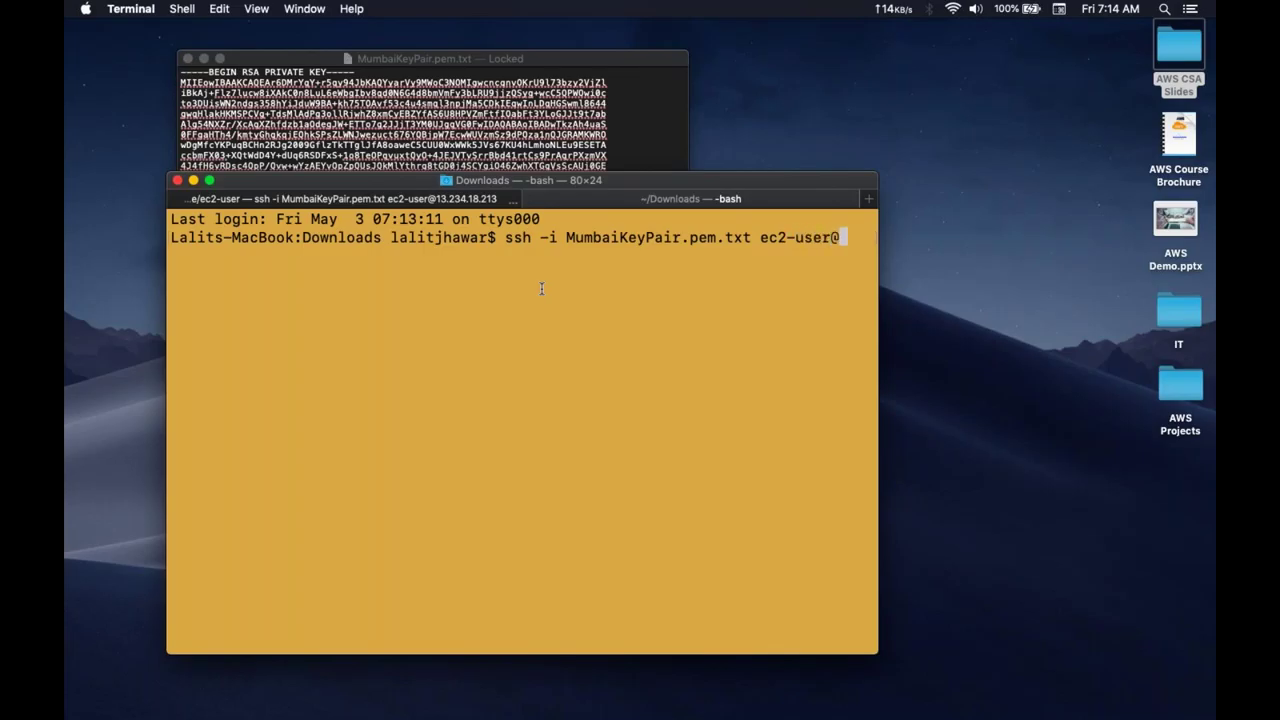
Step: Copy Server2's IPv4 public IP from the EC2 console, complete the SSH command with it and connect, accepting the host key
key("ctrl+Right")
left_click(710, 230)
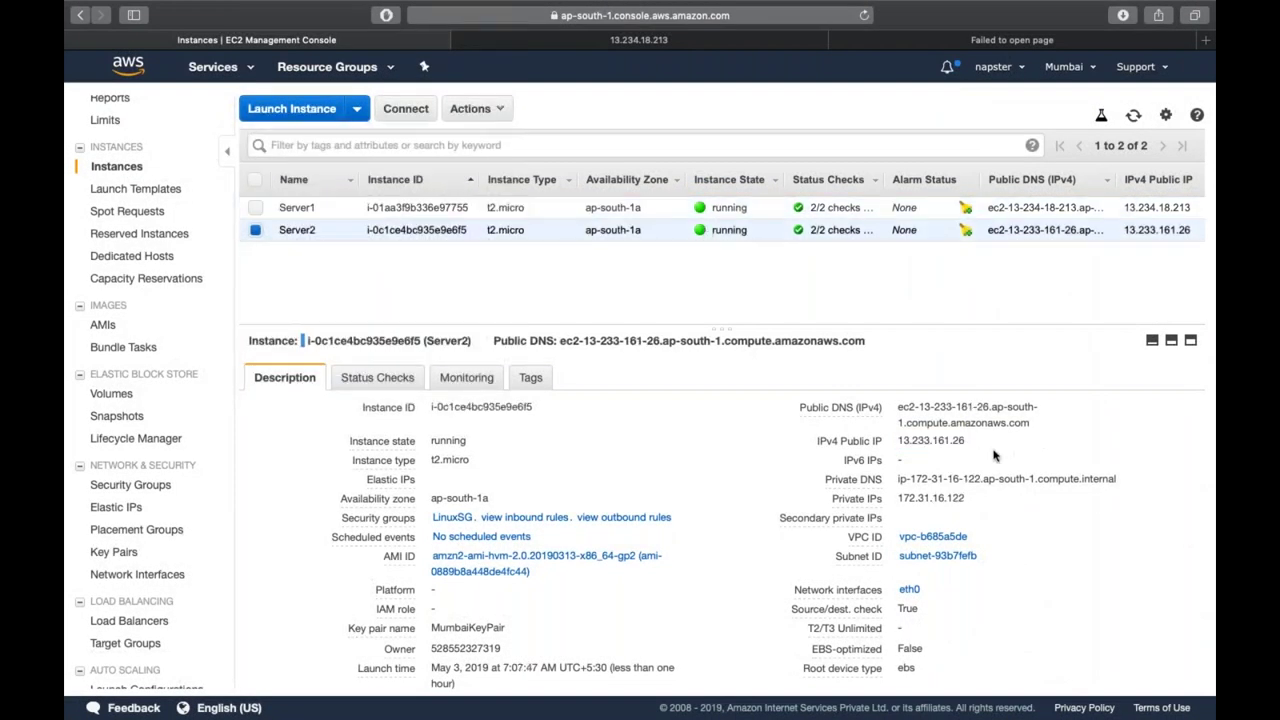
left_click(979, 443)
key("ctrl+Left")
key("super+v")
key("Return")
type("yes")
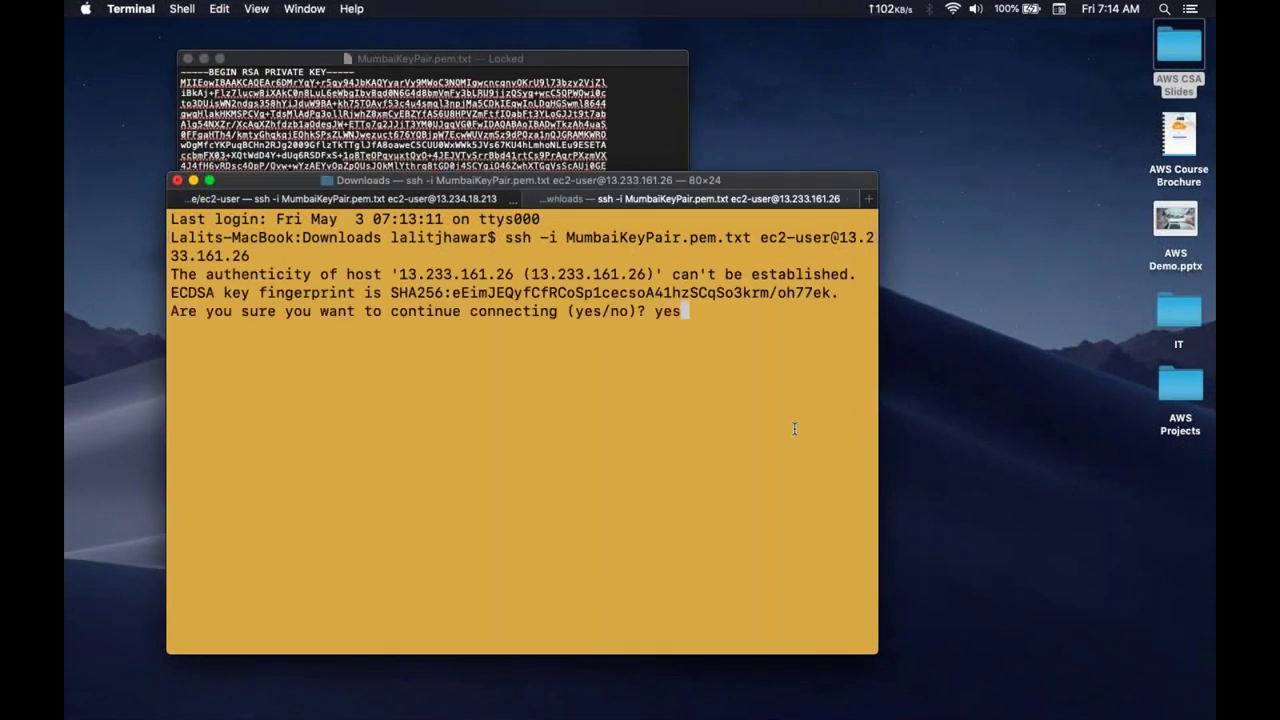
key("Return")
Step: Switch to the root user on Server2 and list its block devices with lsblk to check the attached disks
type("sudo su")
key("Return")
type("lsblk")
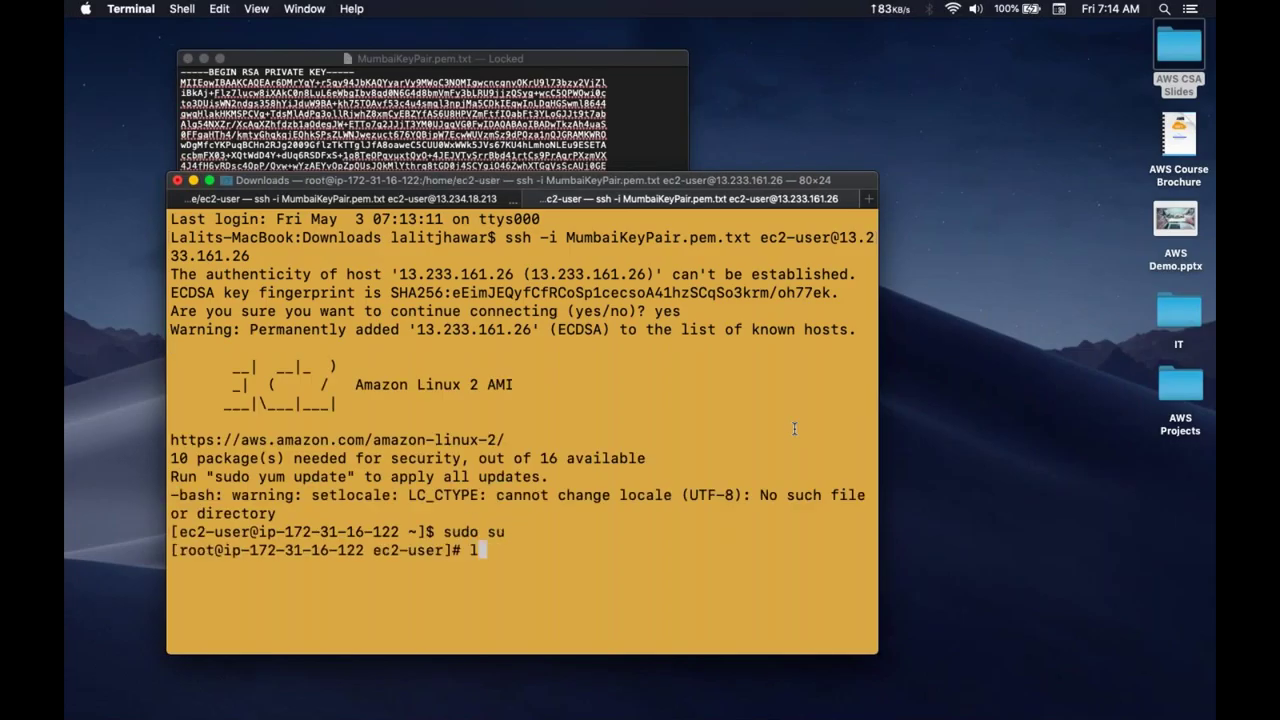
key("Return")
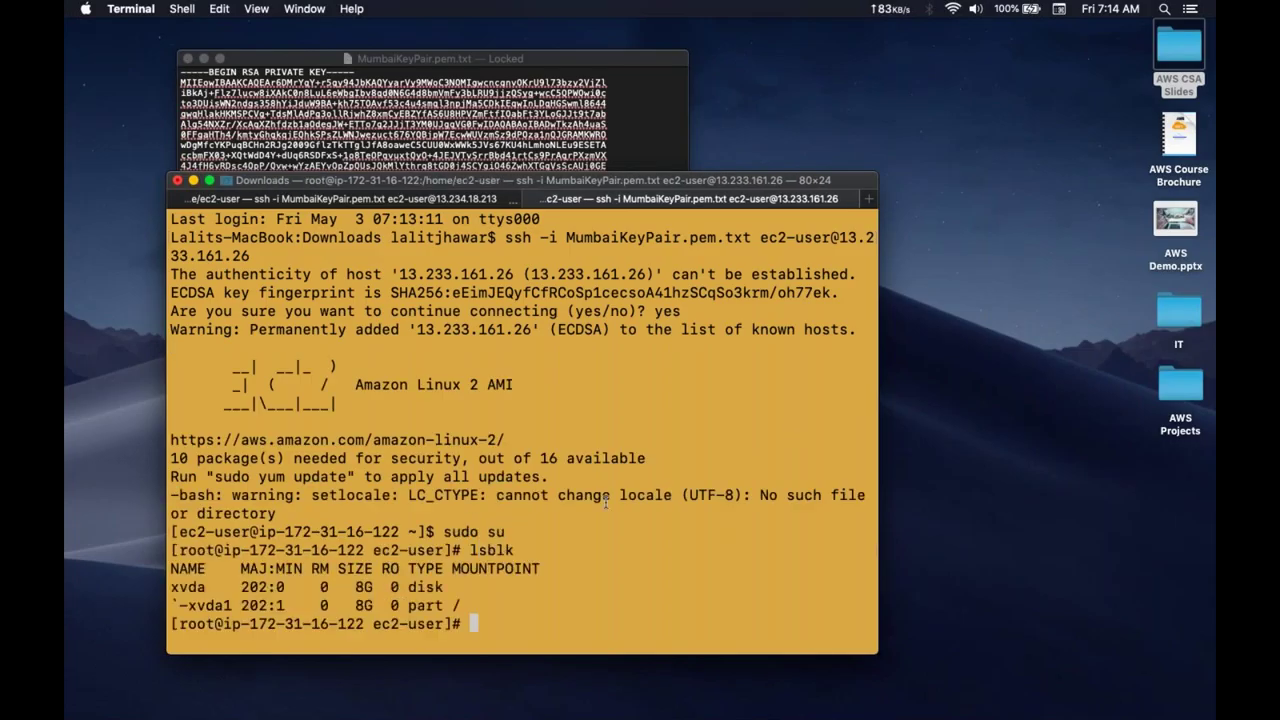
left_click_drag(338, 587, 452, 604)
left_click(452, 604)
Step: Return to the Server1 session and write the command mkfs -t ext4 /dev/xvdf at its prompt
left_click(364, 202)
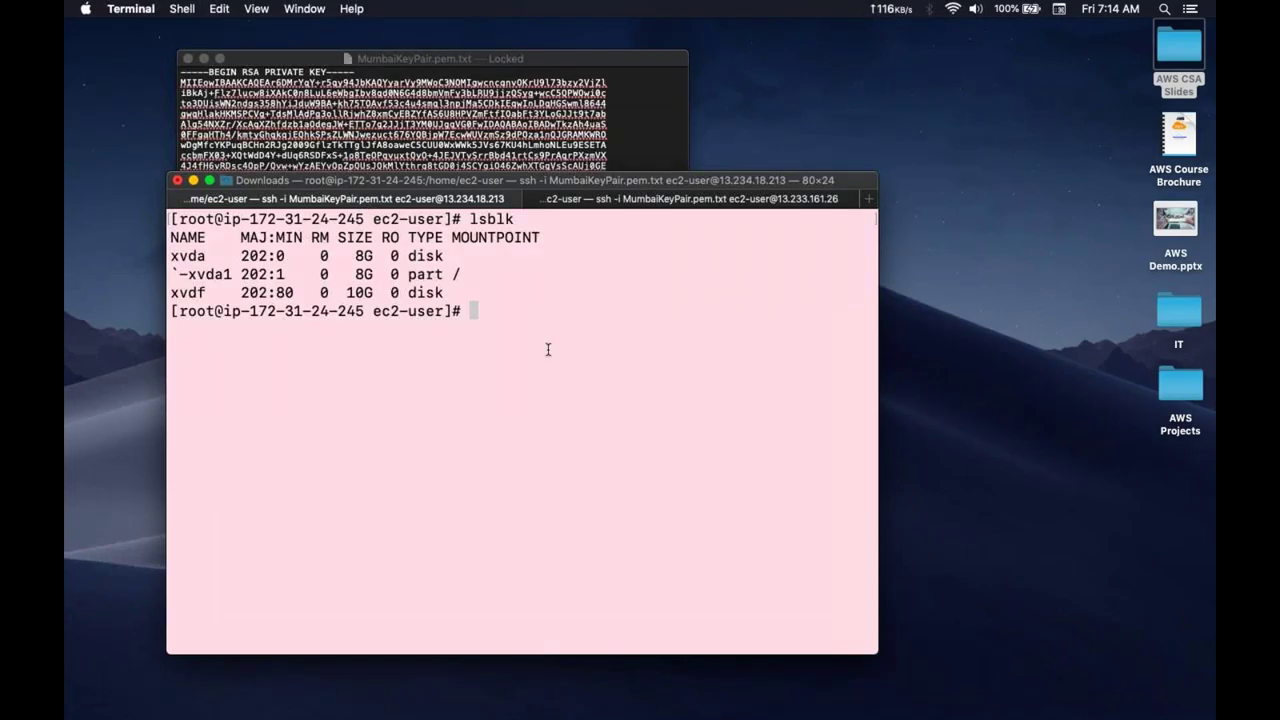
type("file")
key("BackSpace")
key("BackSpace")
key("BackSpace")
key("BackSpace")
key("BackSpace")
type("mkfs -t ext")
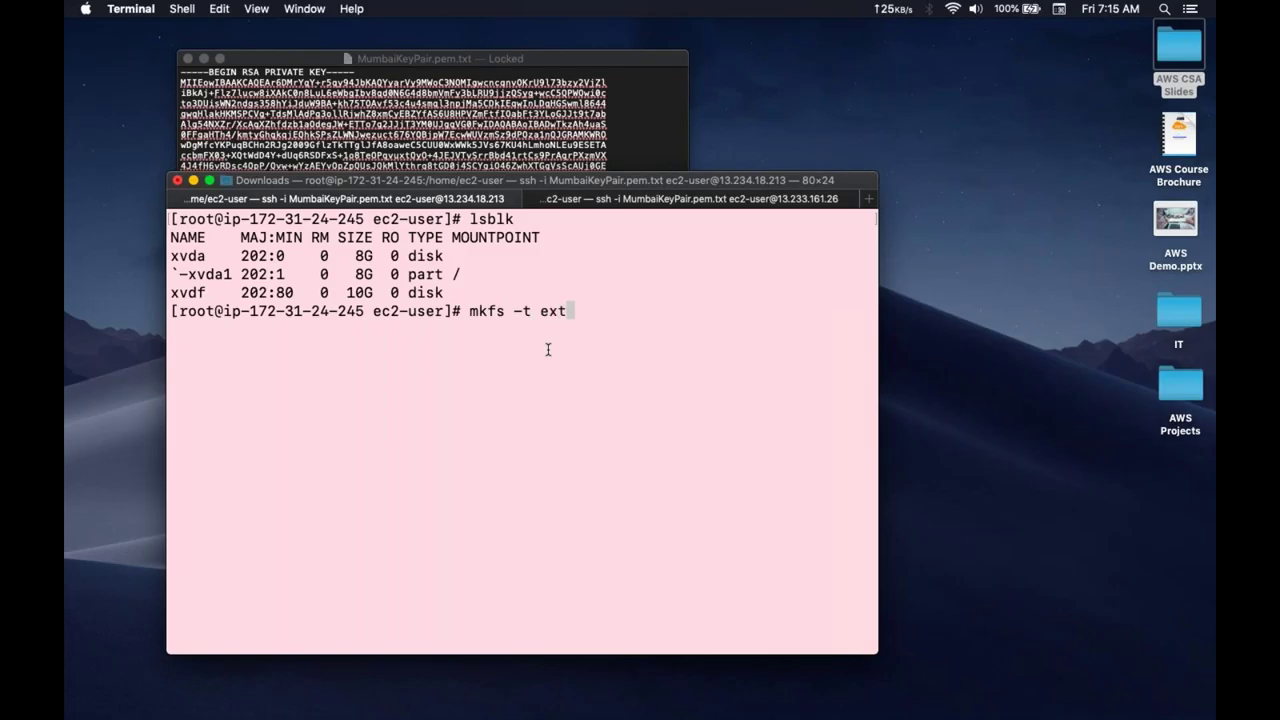
type("4 /dev/xvdf")
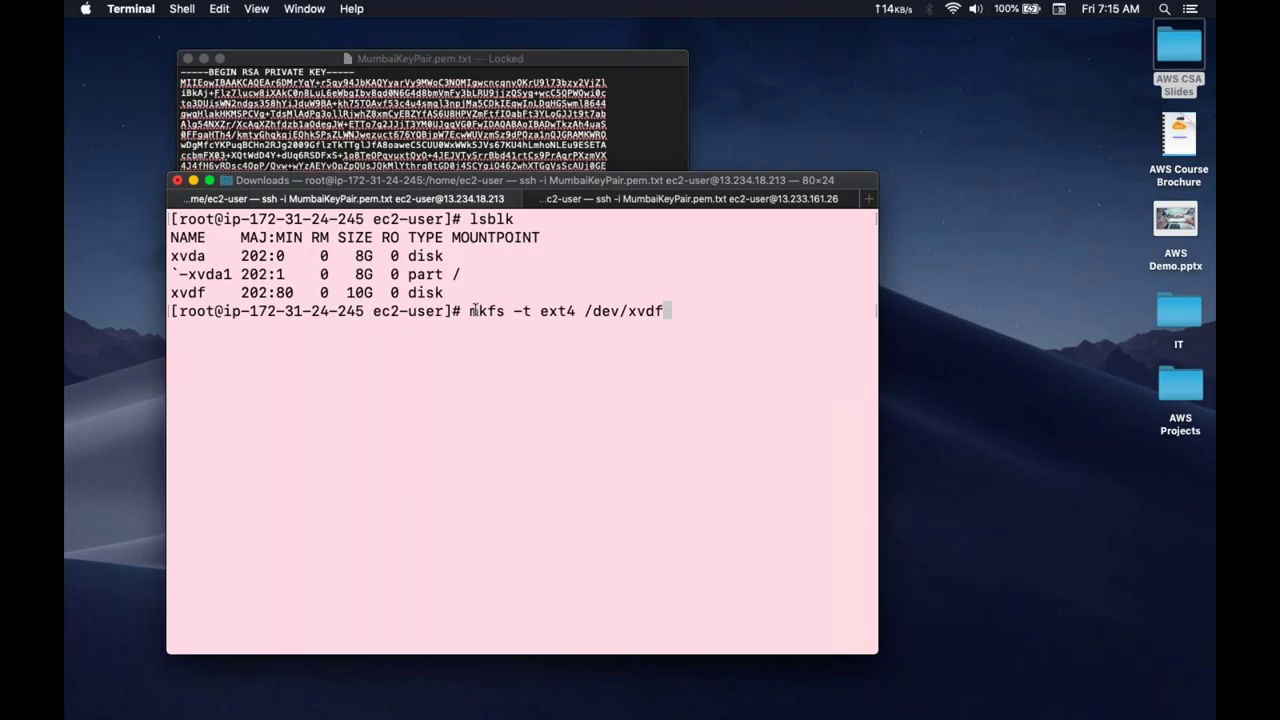
Step: Check the mkfs command's filesystem type and device against the listed xvdf disk, and run it to format the volume
left_click_drag(470, 311, 540, 311)
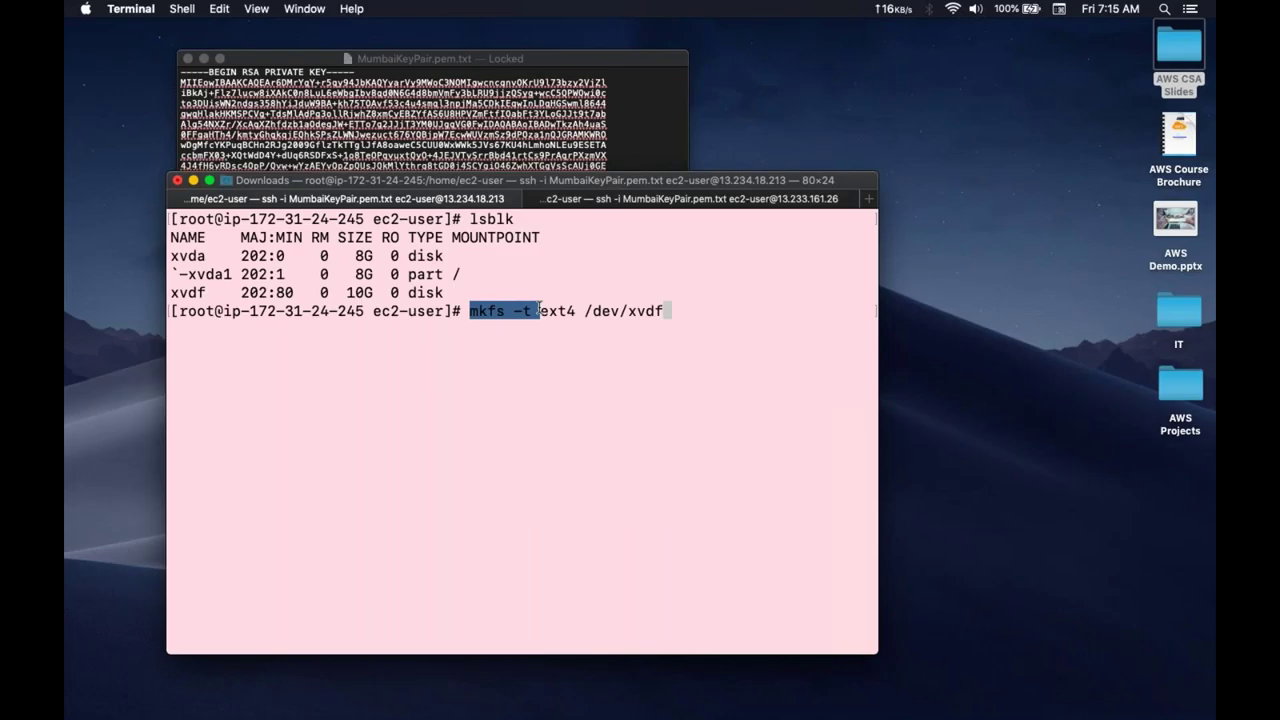
left_click(540, 311)
right_click(555, 305)
left_click(556, 299)
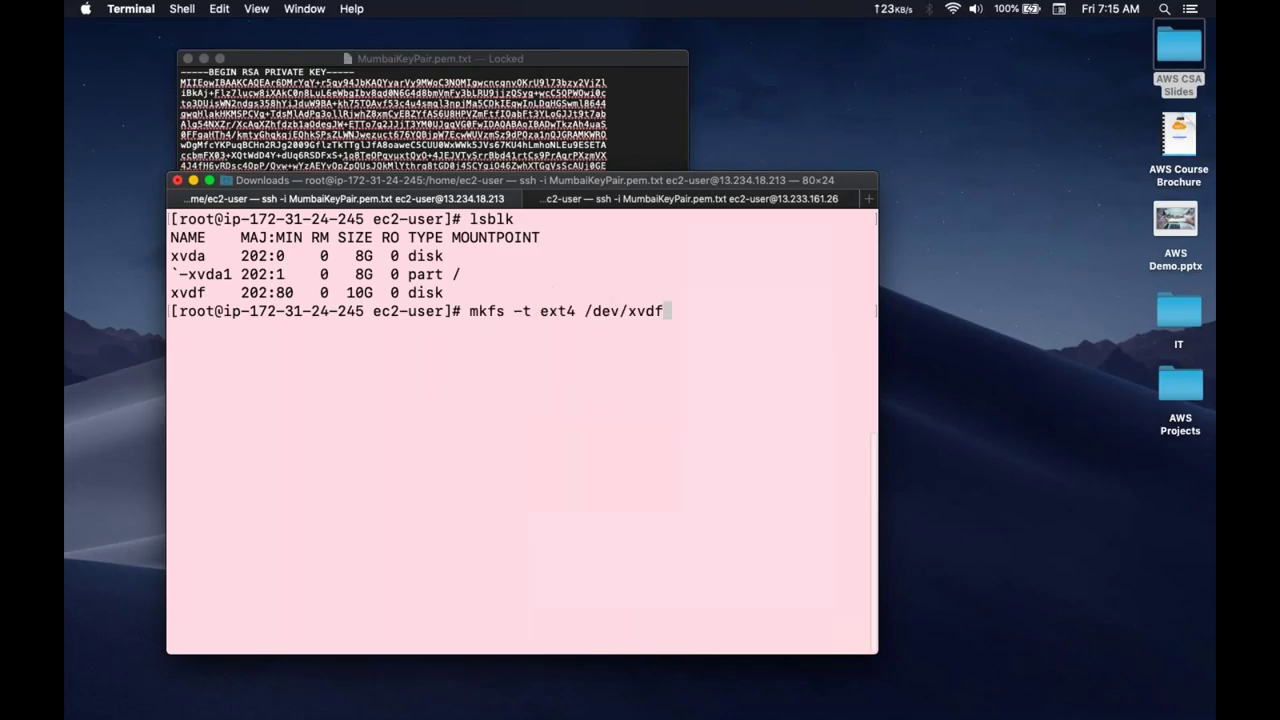
double_click(566, 312)
left_click(604, 311)
left_click_drag(587, 311, 652, 311)
left_click(572, 305)
double_click(183, 292)
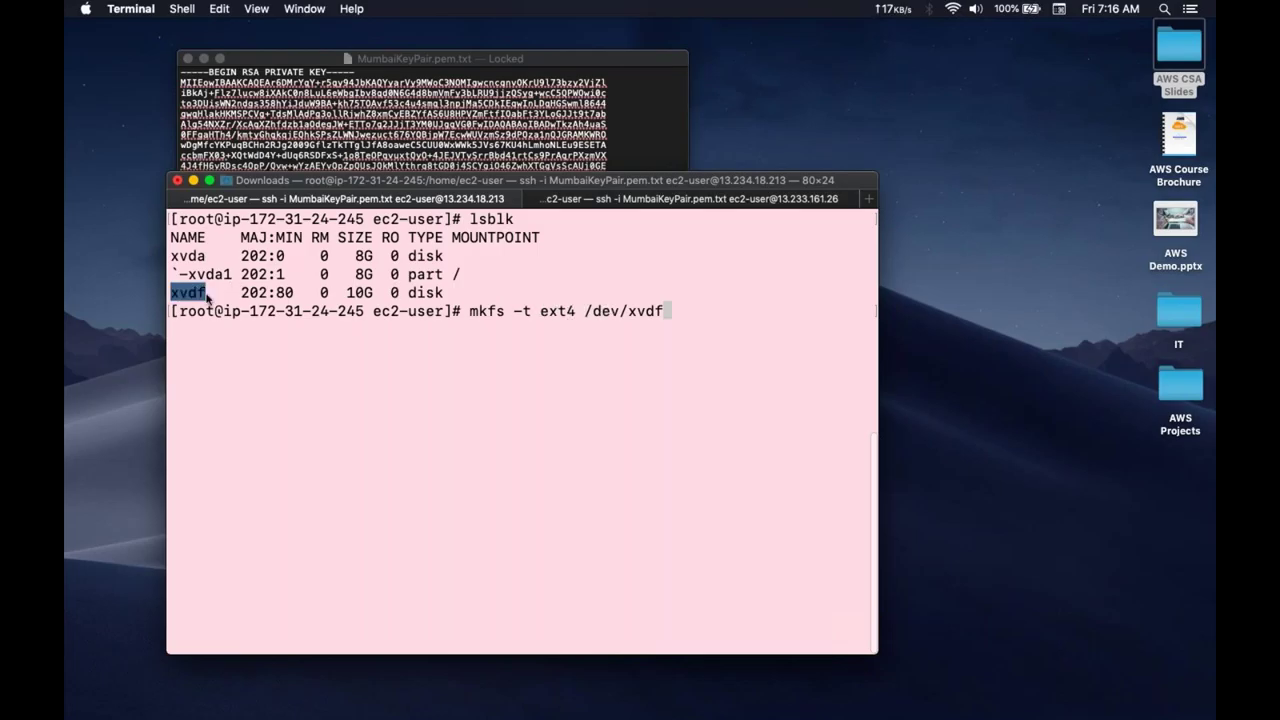
left_click(702, 315)
key("Return")
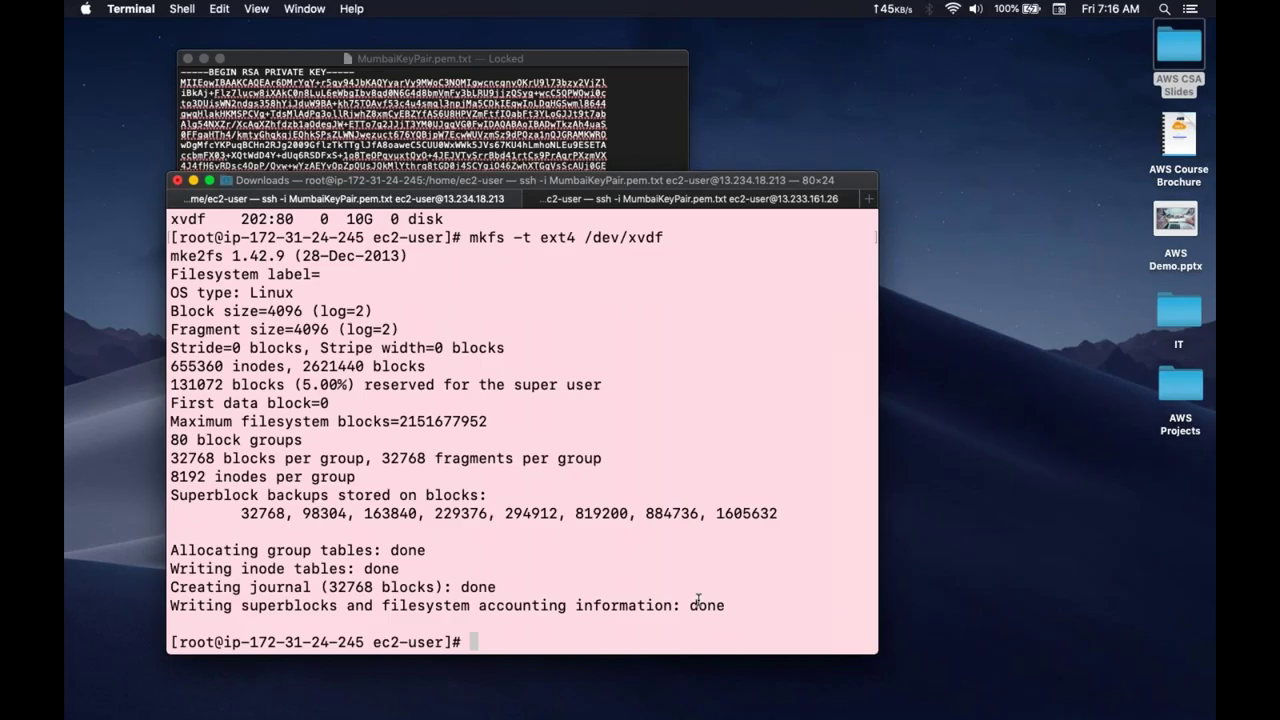
Step: Create the directory /test and mount /dev/xvdf on it
type("mkdir /test")
key("Return")
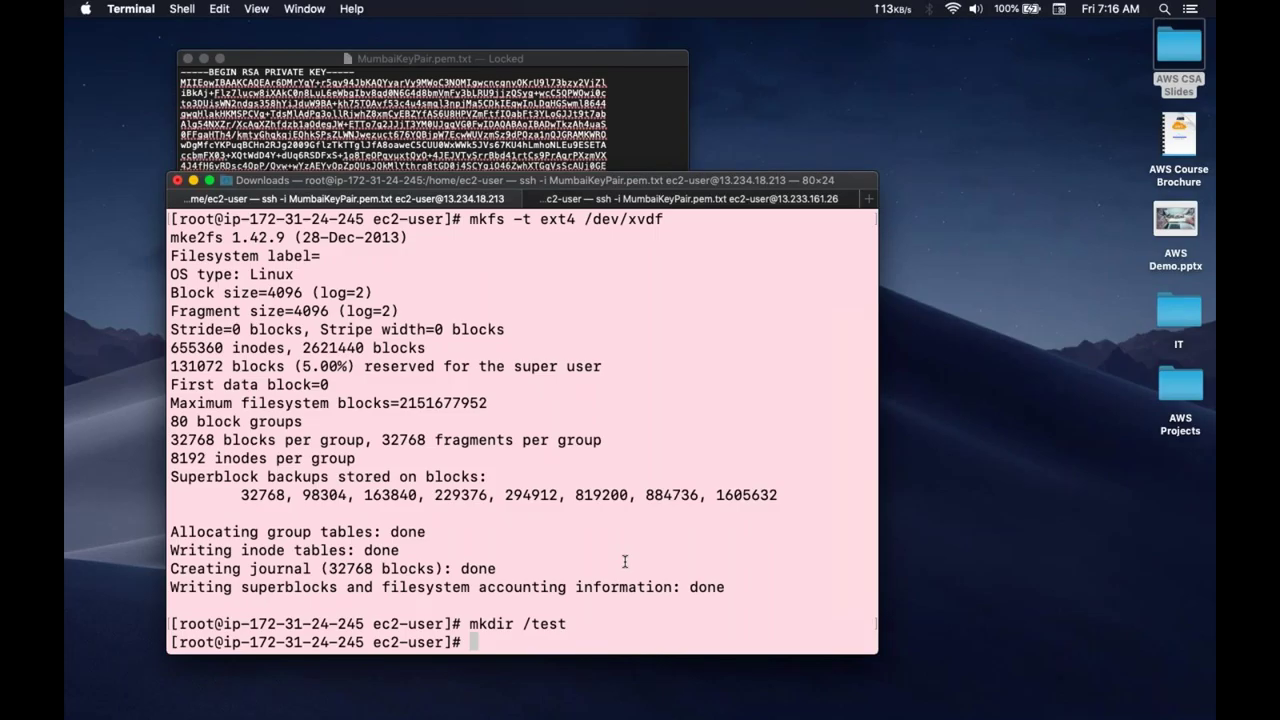
type("mount /dev/xvdf /te")
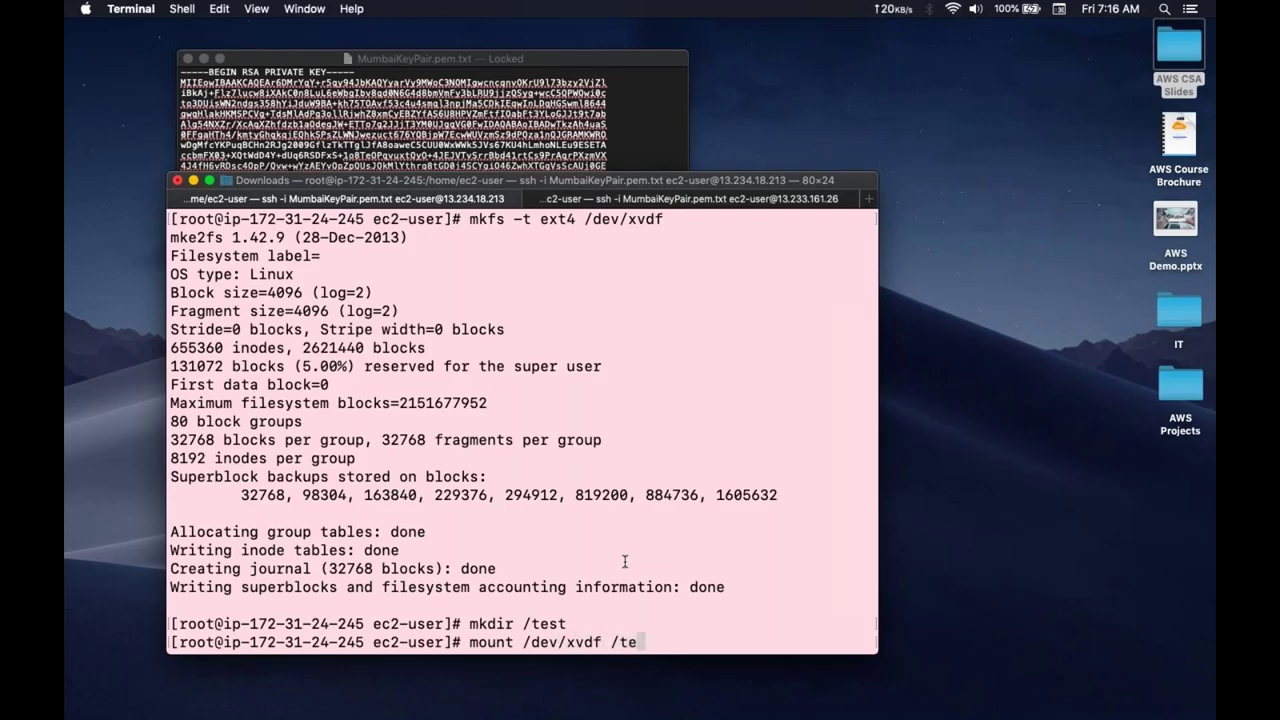
key("Tab")
key("Return")
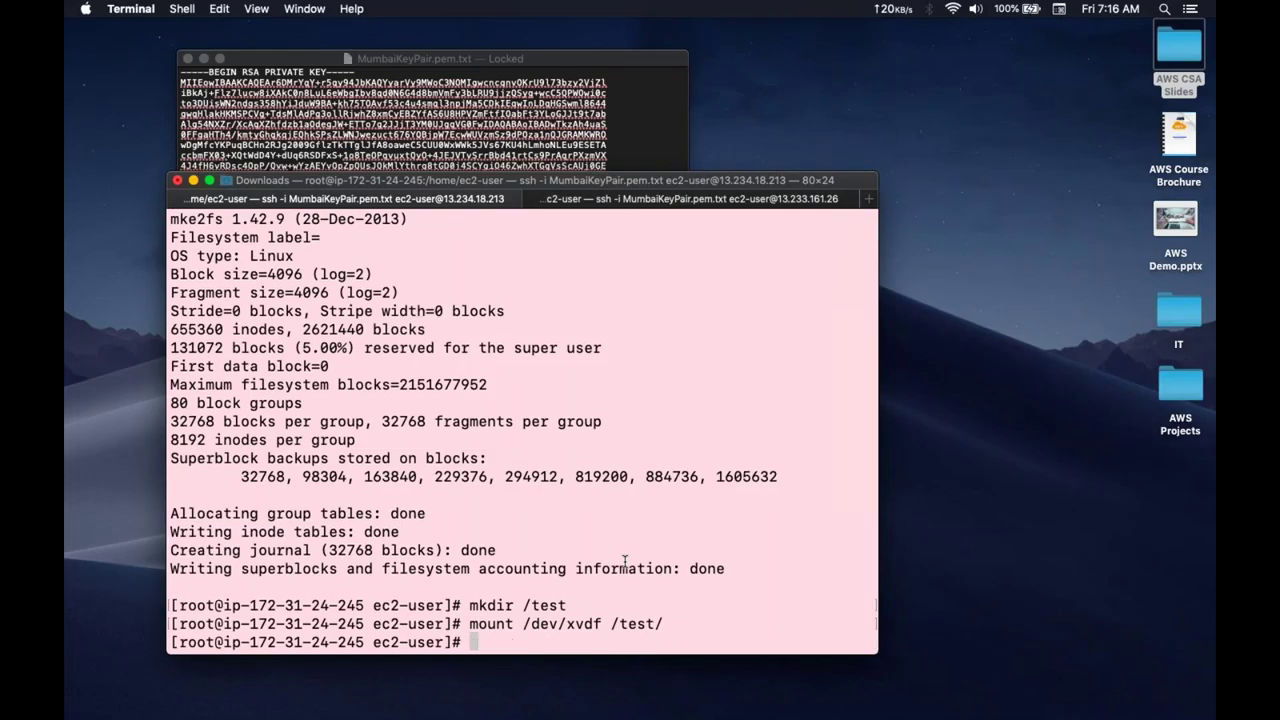
Step: List the block devices again with lsblk and check the mount point of xvdf
type("lsblk")
key("Return")
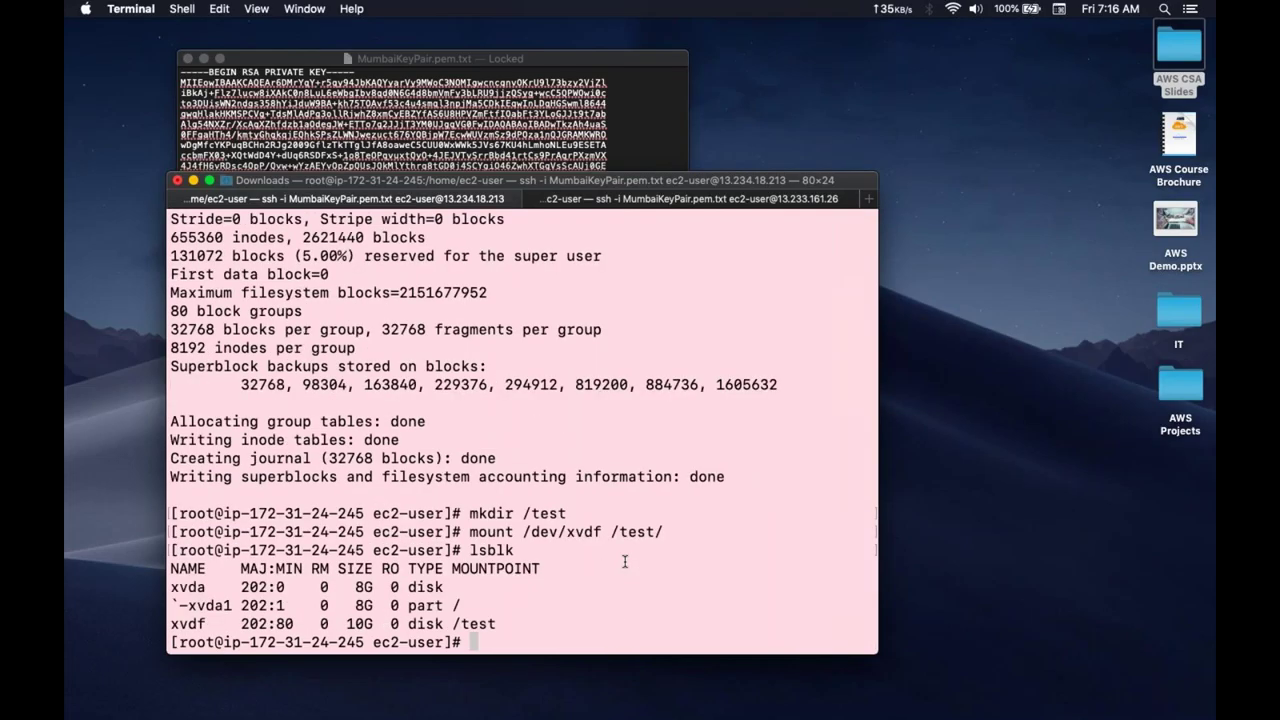
left_click_drag(455, 623, 497, 621)
left_click(497, 621)
Step: Change to the /test directory and list its contents
type("cd te")
key("BackSpace")
key("BackSpace")
type("/test/")
key("Return")
type("ls")
key("Return")
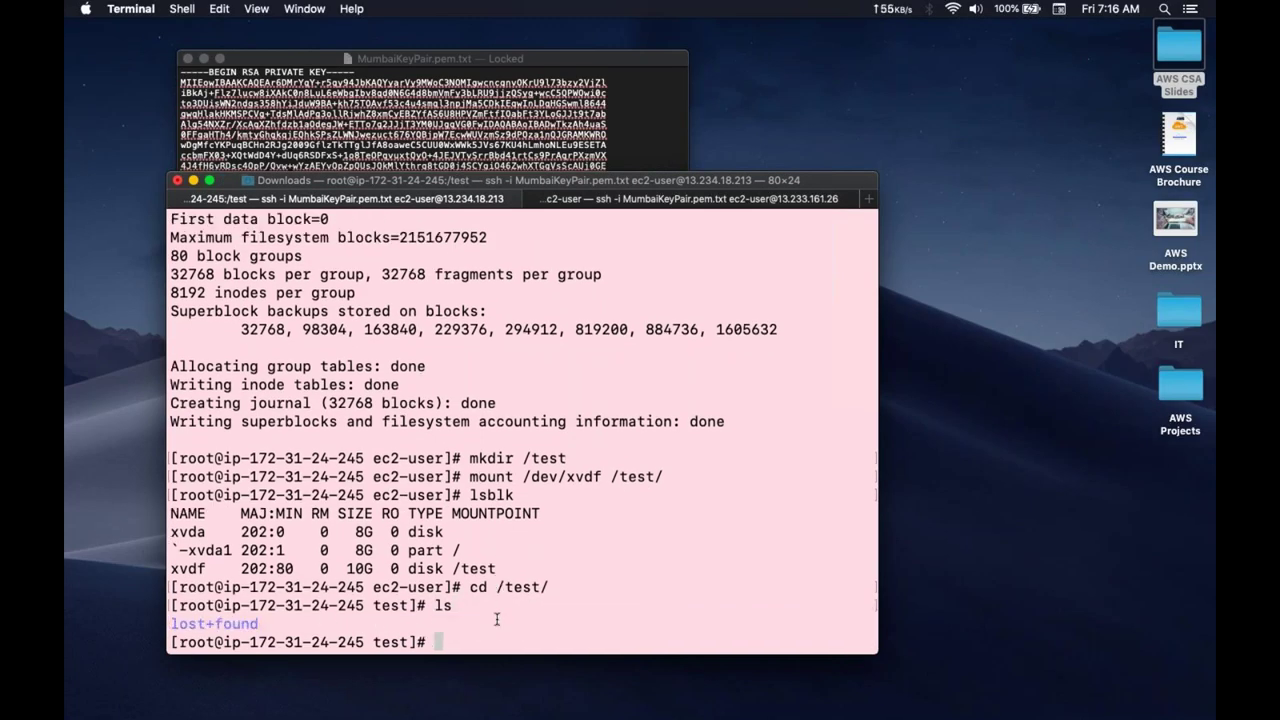
Step: Open a new file named test.txt in vi inside /test and enter insert mode
type("vi test")
type("/txt")
key("BackSpace")
key("BackSpace")
key("BackSpace")
key("BackSpace")
type(".txt")
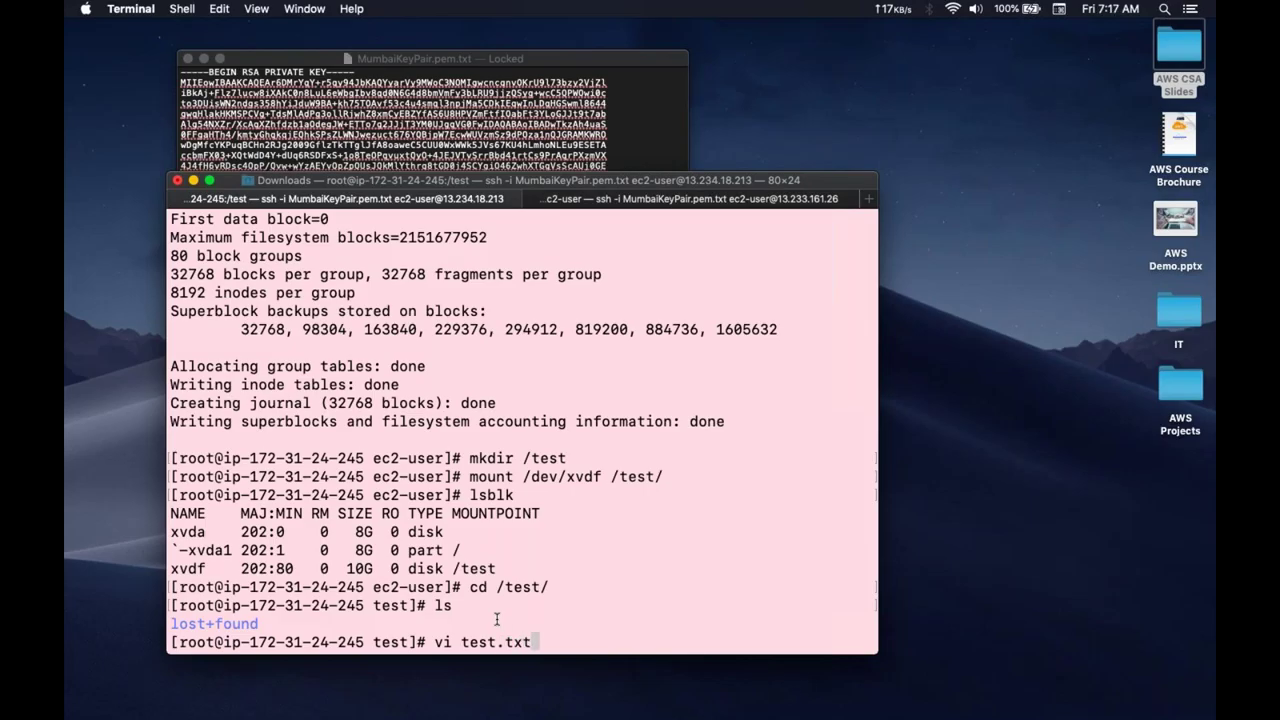
key("Return")
type("i")
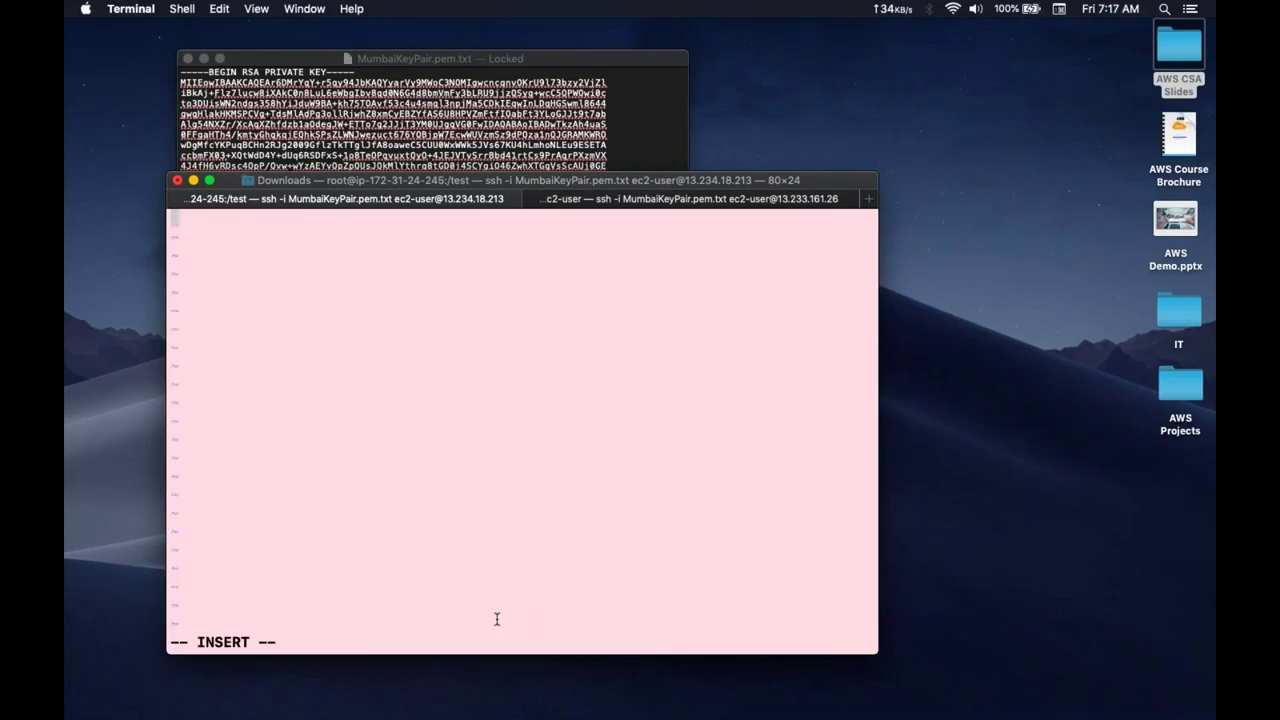
Step: Write "this is test file." in the file, then save it and quit vi
type("this is test p")
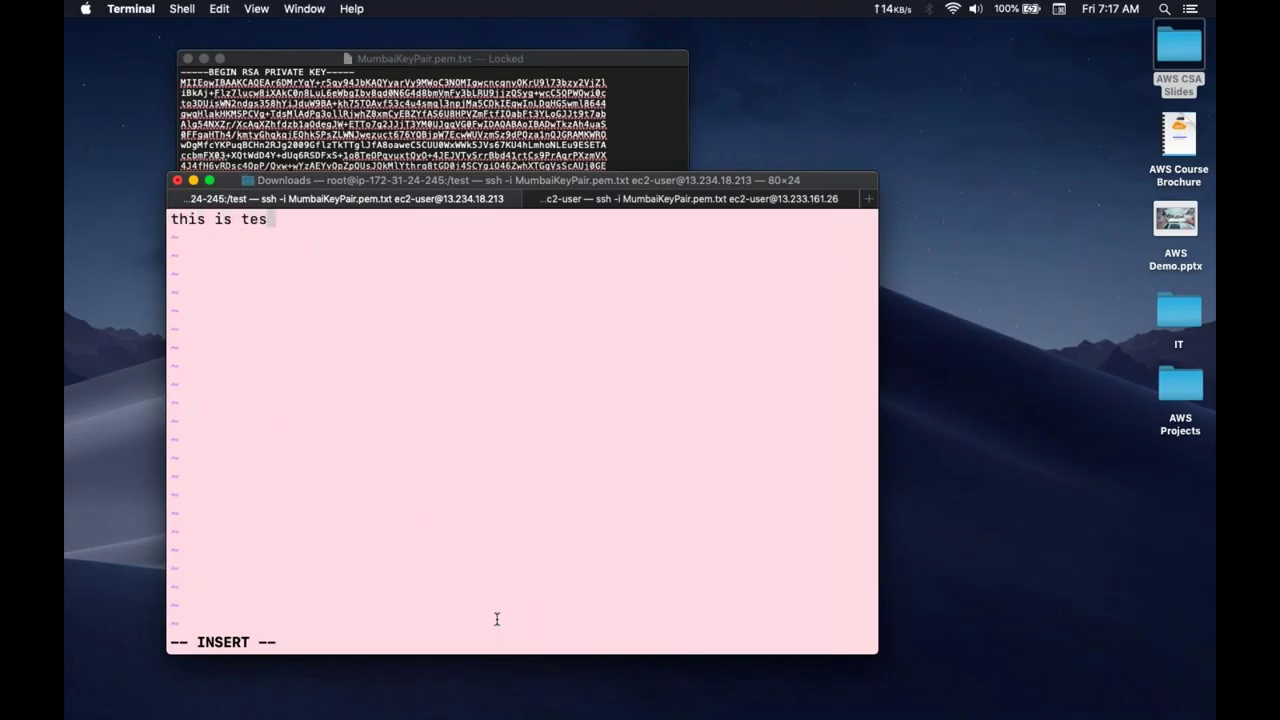
key("BackSpace")
type("file.")
key("Escape")
type(":wq")
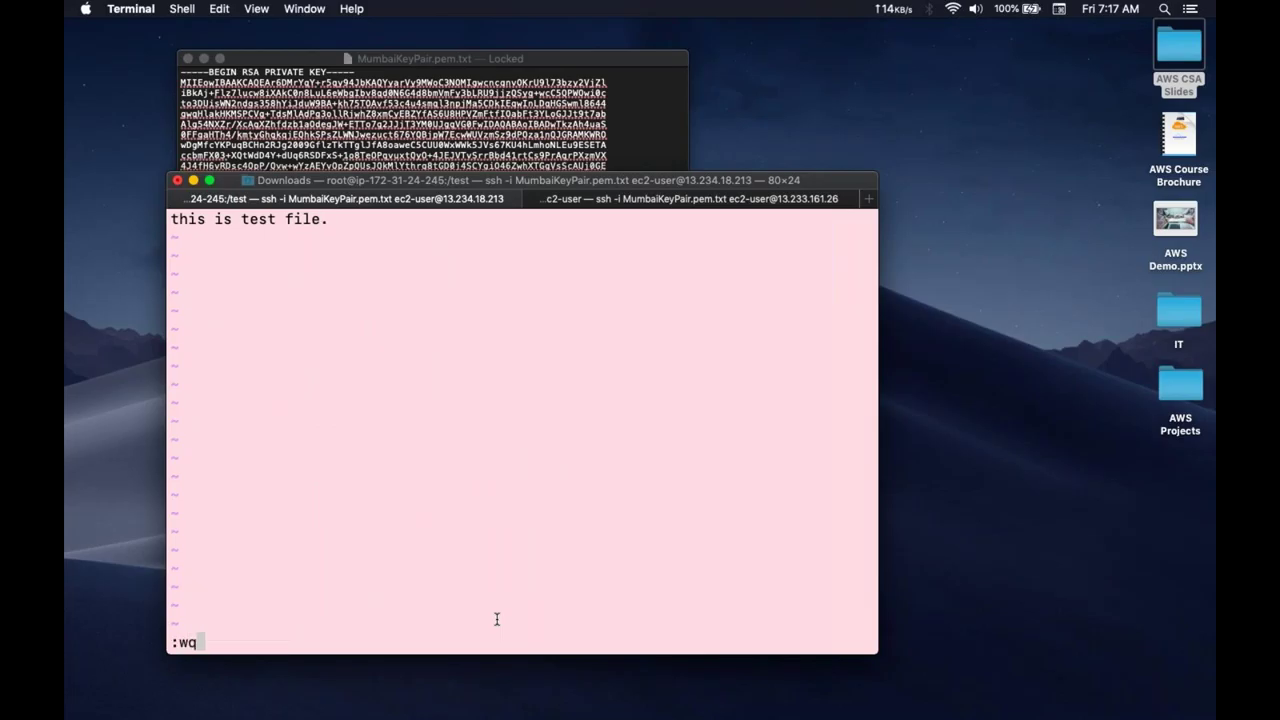
key("Return")
Step: List the contents of the /test directory and check for test.txt
type("ls")
key("Return")
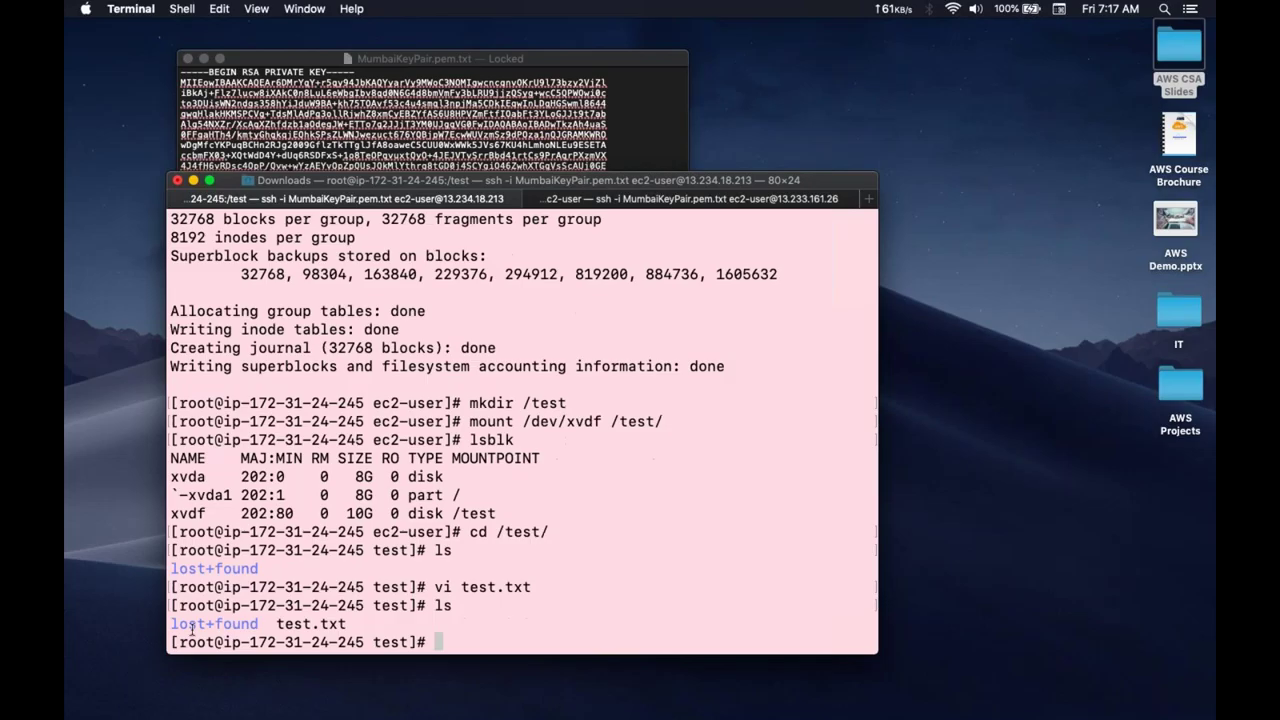
left_click_drag(279, 623, 348, 624)
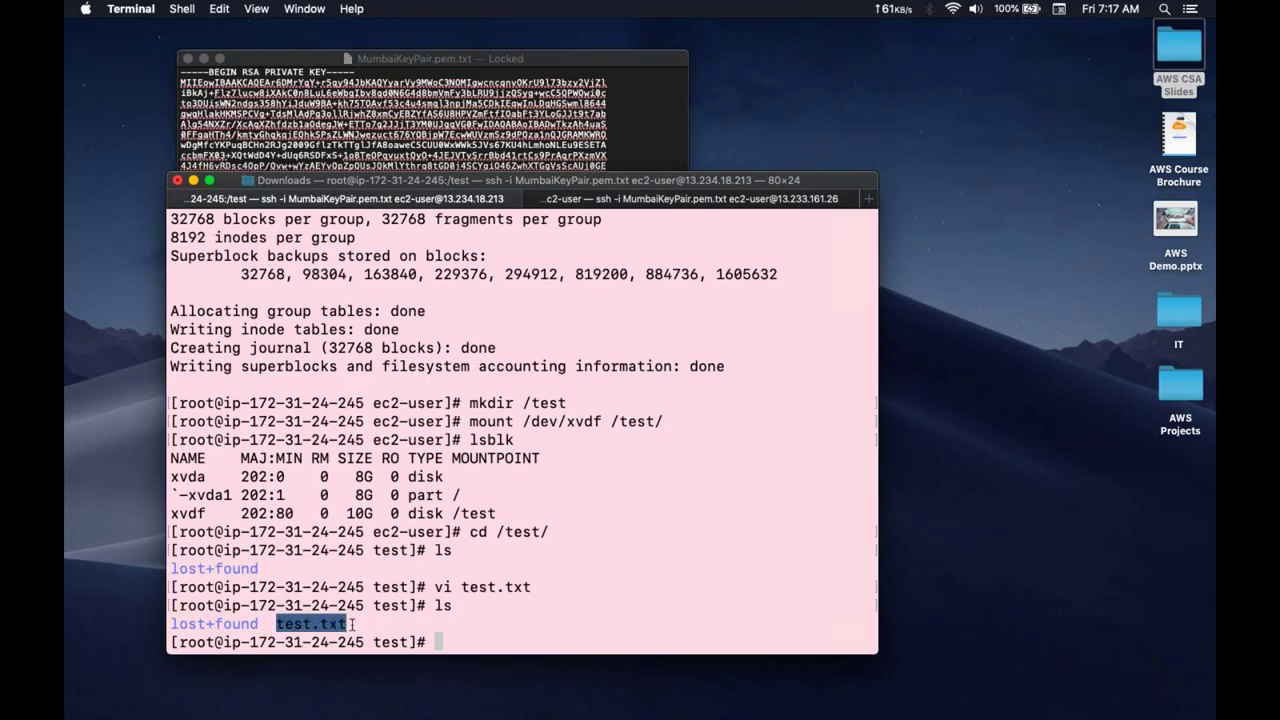
double_click(390, 605)
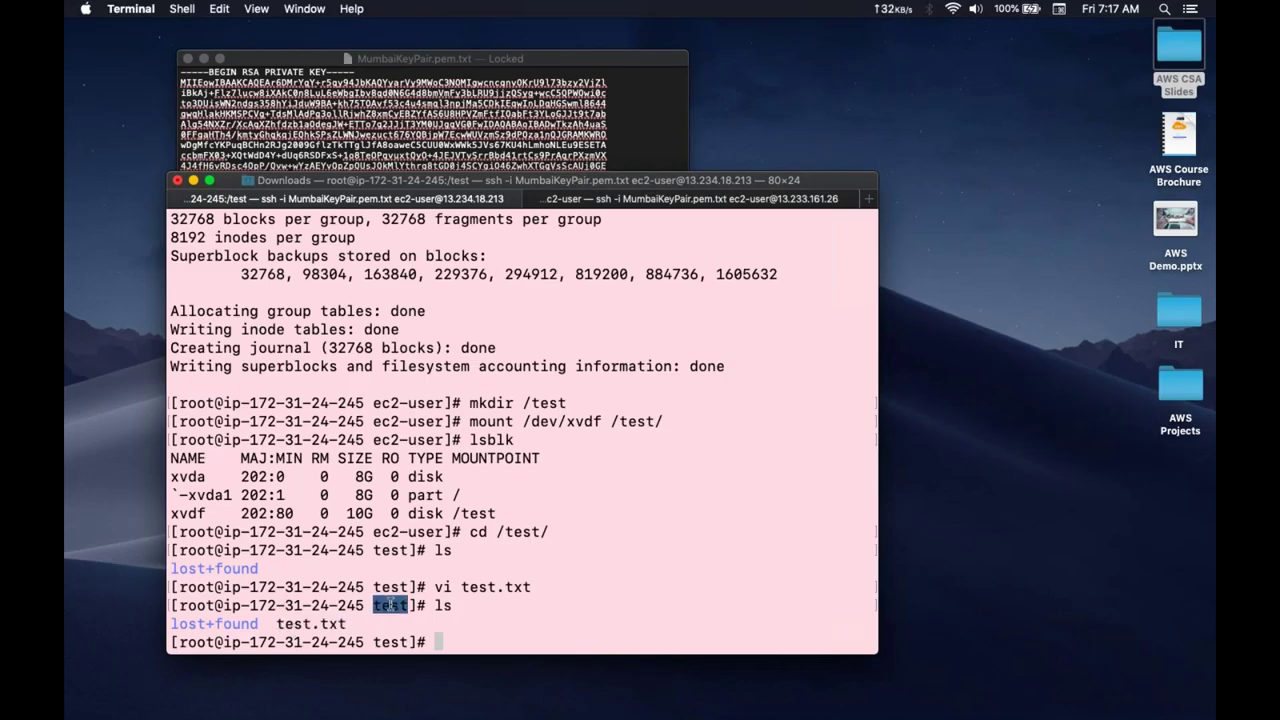
Step: Move up to the root directory and unmount dev/xvdf using umount with the -d option
left_click(468, 642)
type("cd .")
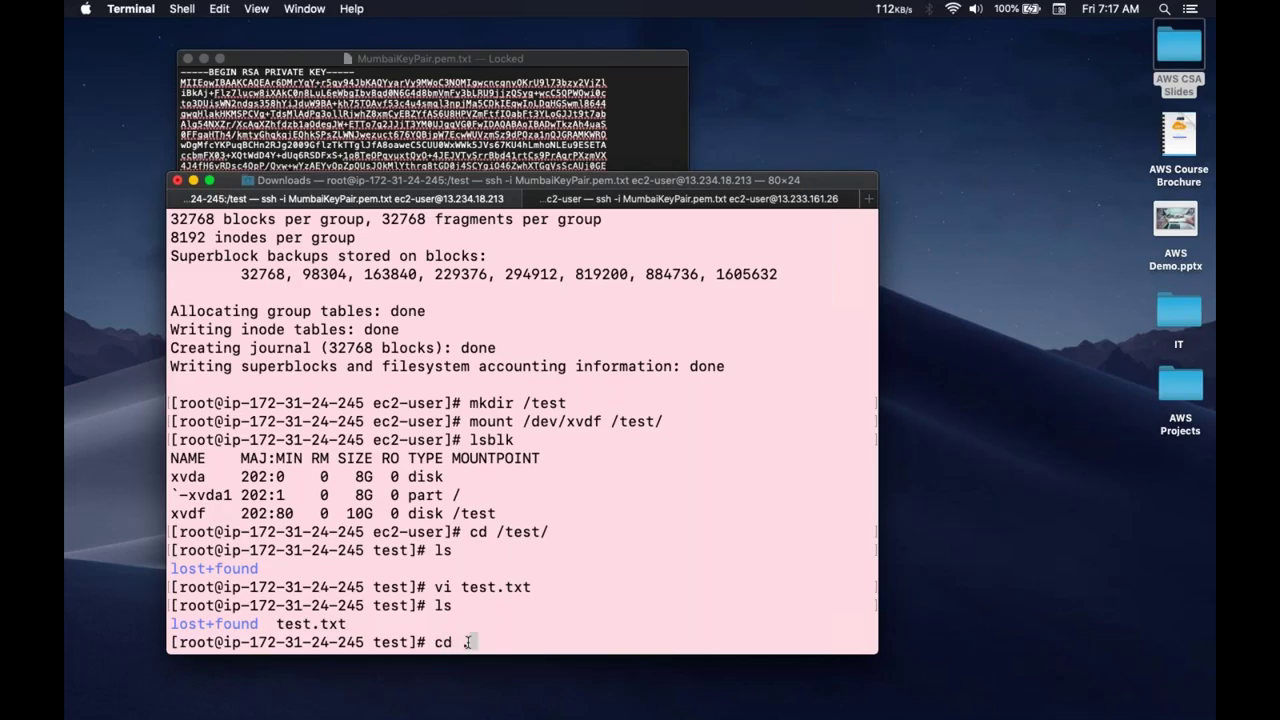
type(".")
key("Return")
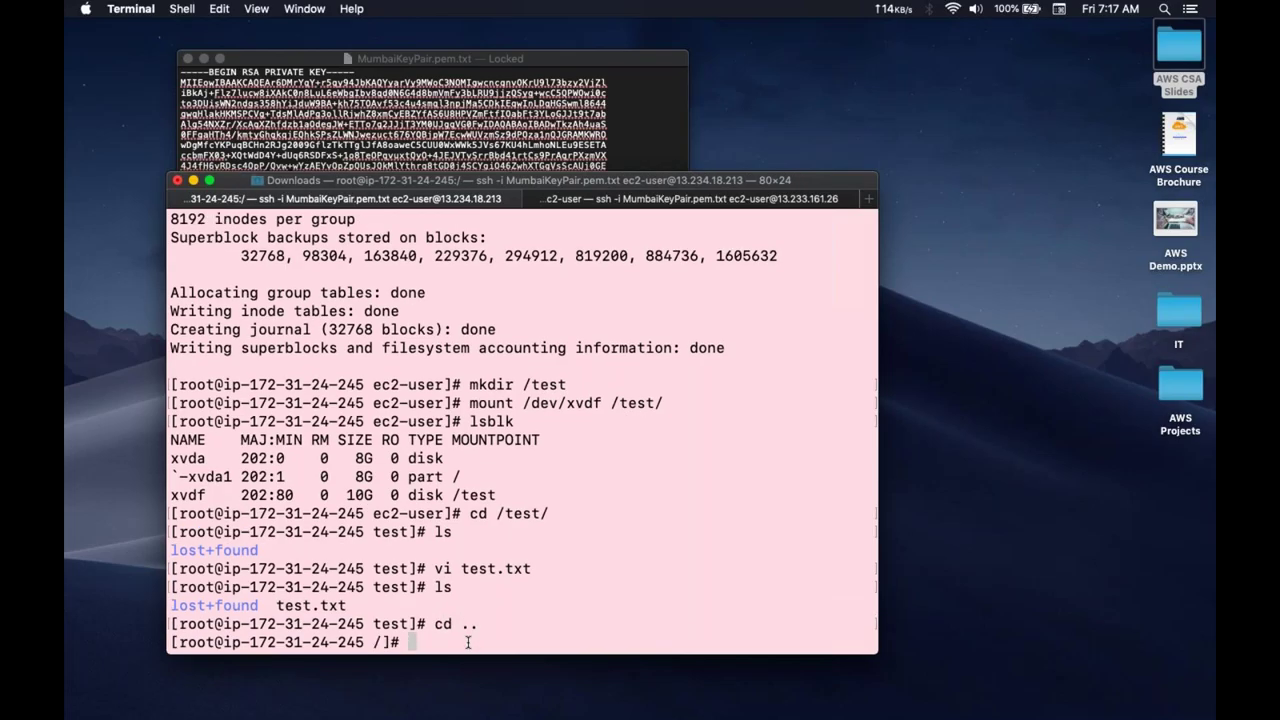
type("umount -d dev/")
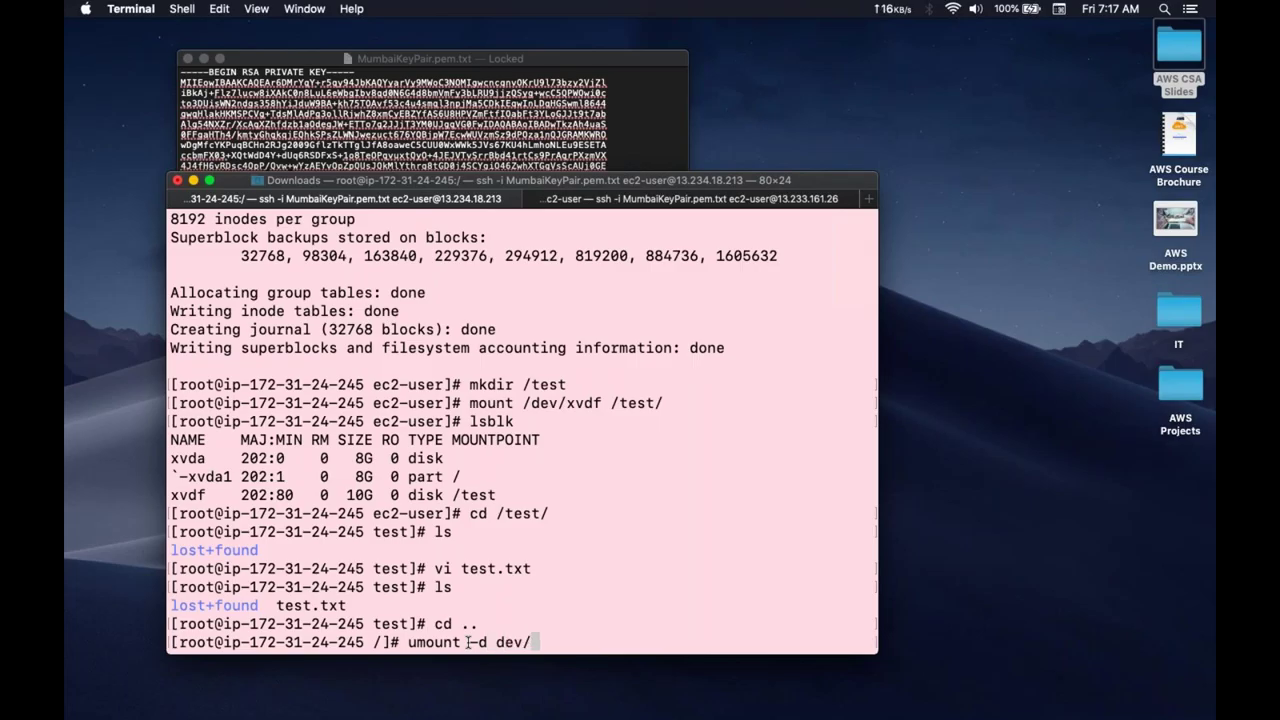
type("xvdf")
key("Return")
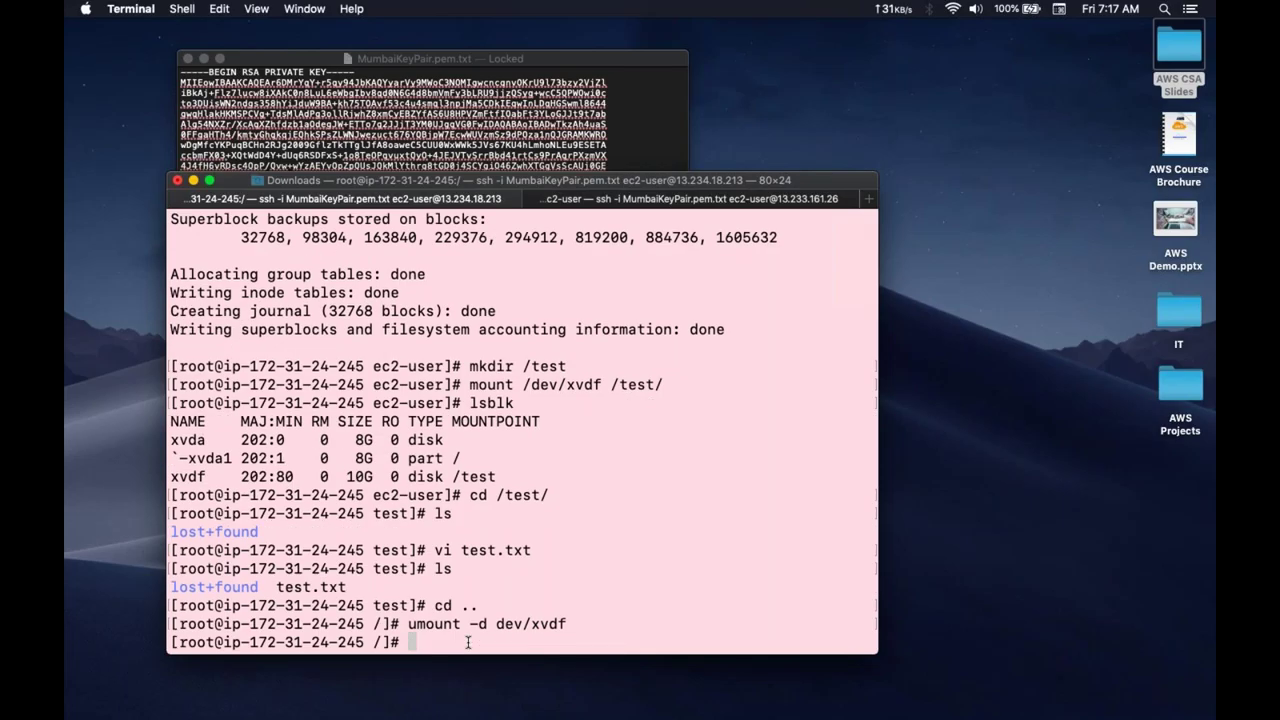
Step: List Server1's block devices with lsblk and check the mount point of xvdf
type("lsblk")
key("Return")
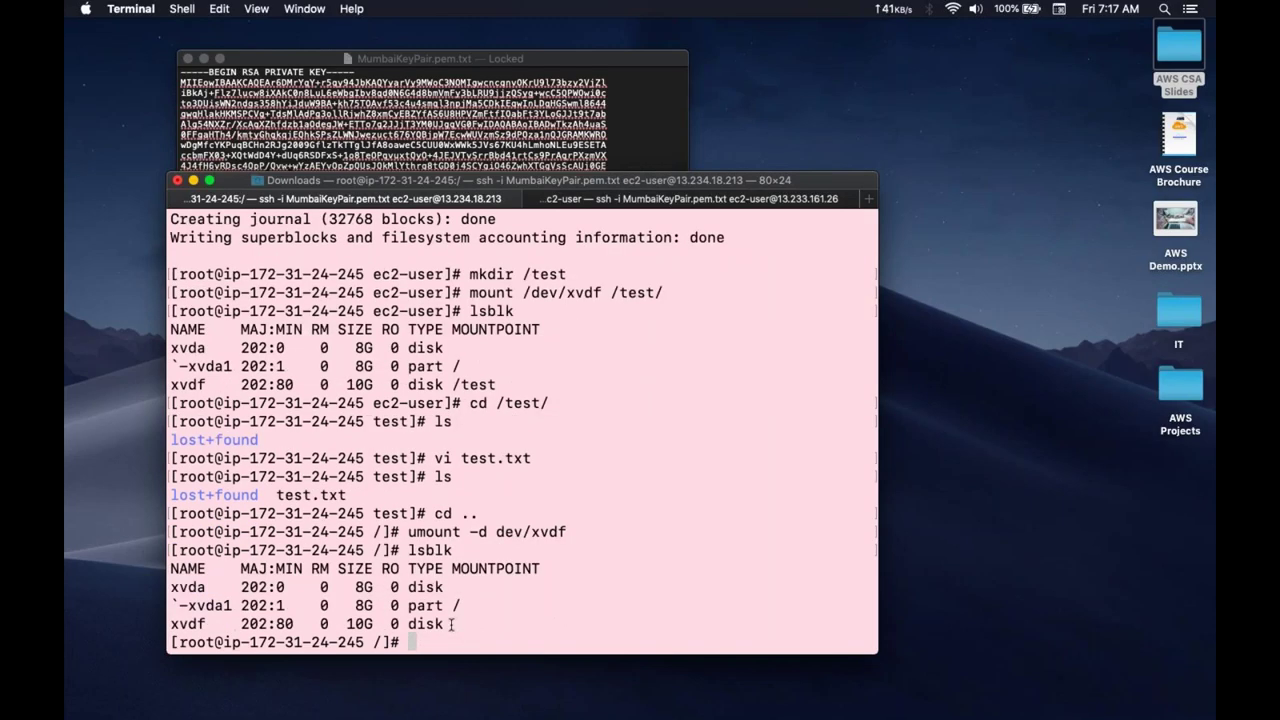
left_click_drag(491, 617, 506, 617)
left_click(497, 620)
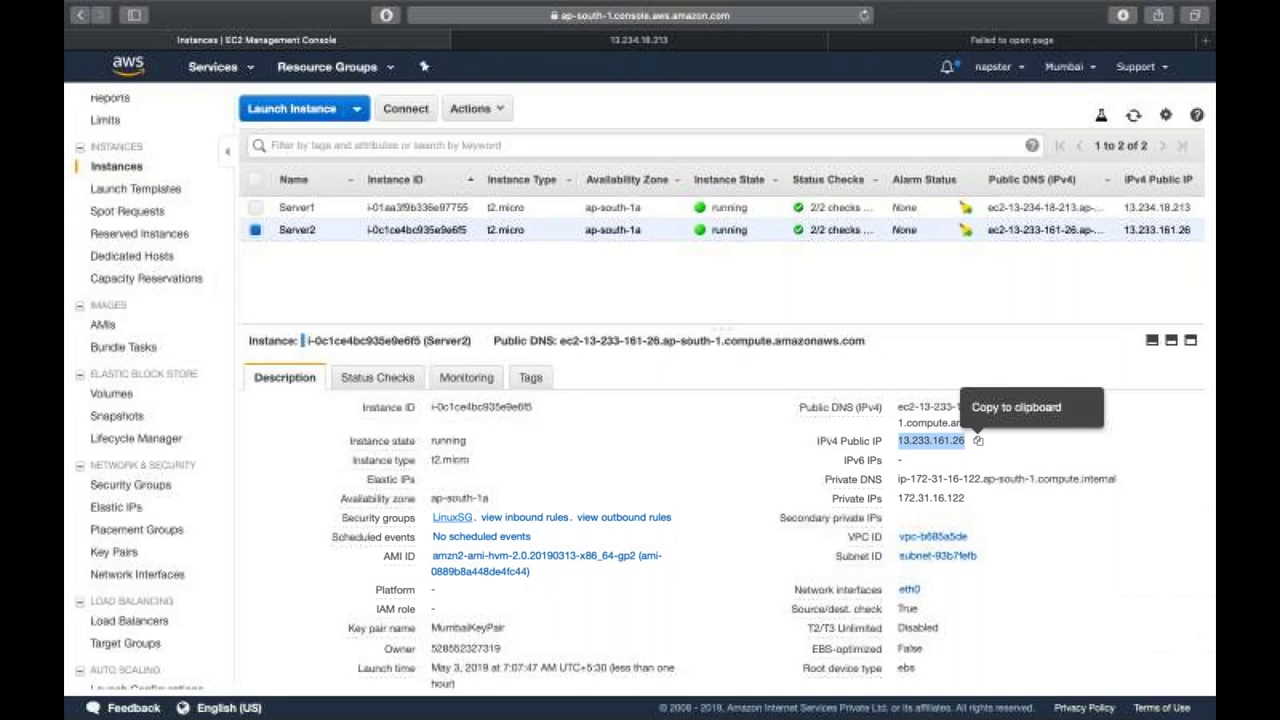
Step: Switch to the EC2 console in the browser and detach the volume named Additional Volume from Server1
left_click(112, 393)
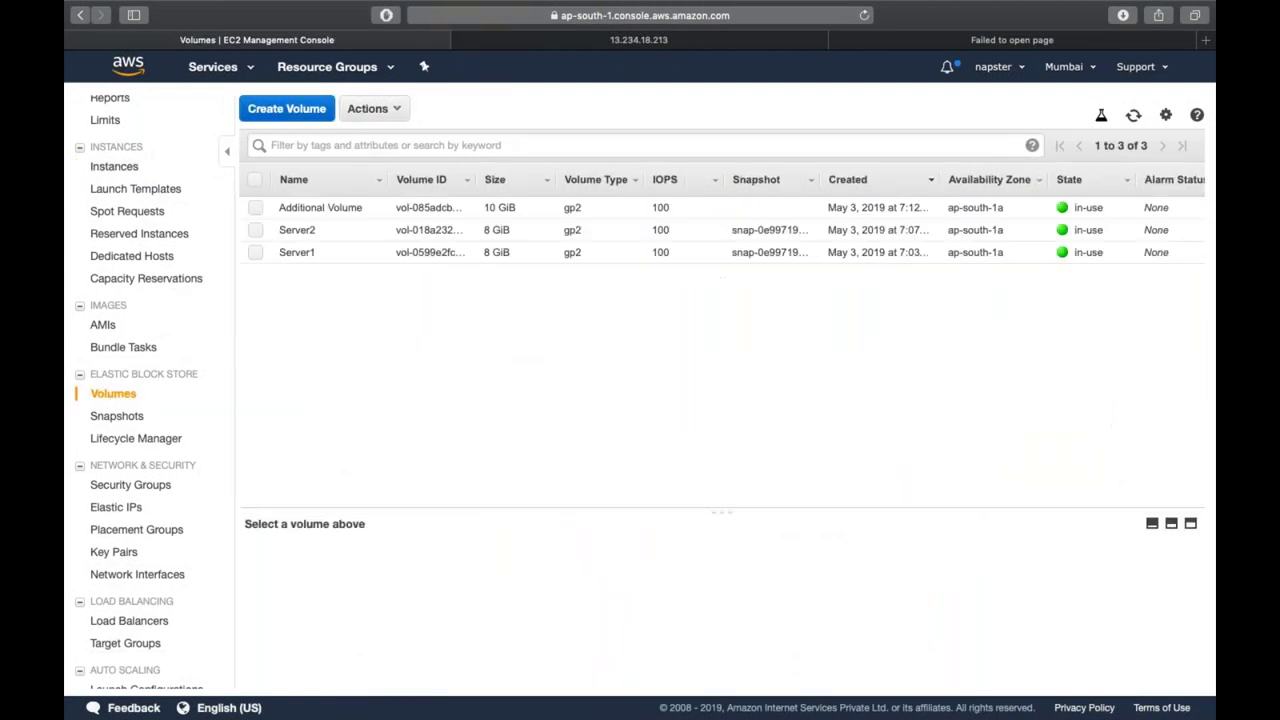
left_click(430, 205)
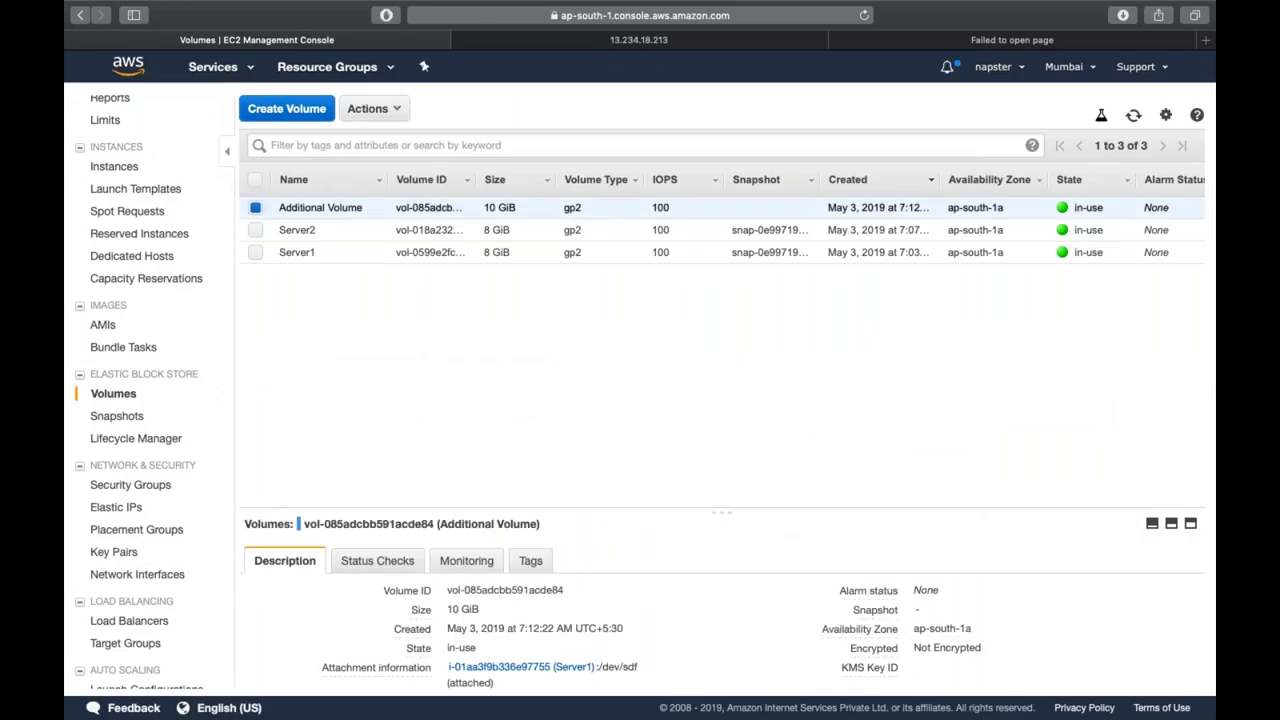
left_click(385, 108)
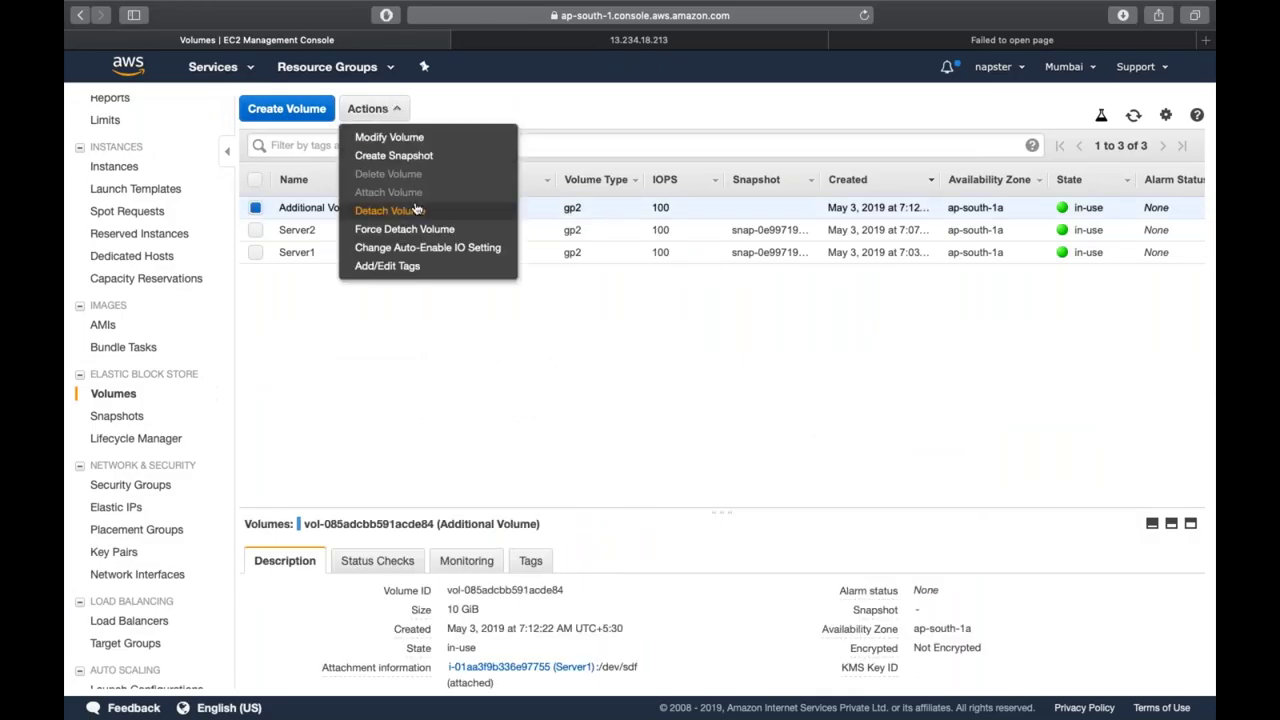
left_click(403, 210)
left_click(753, 441)
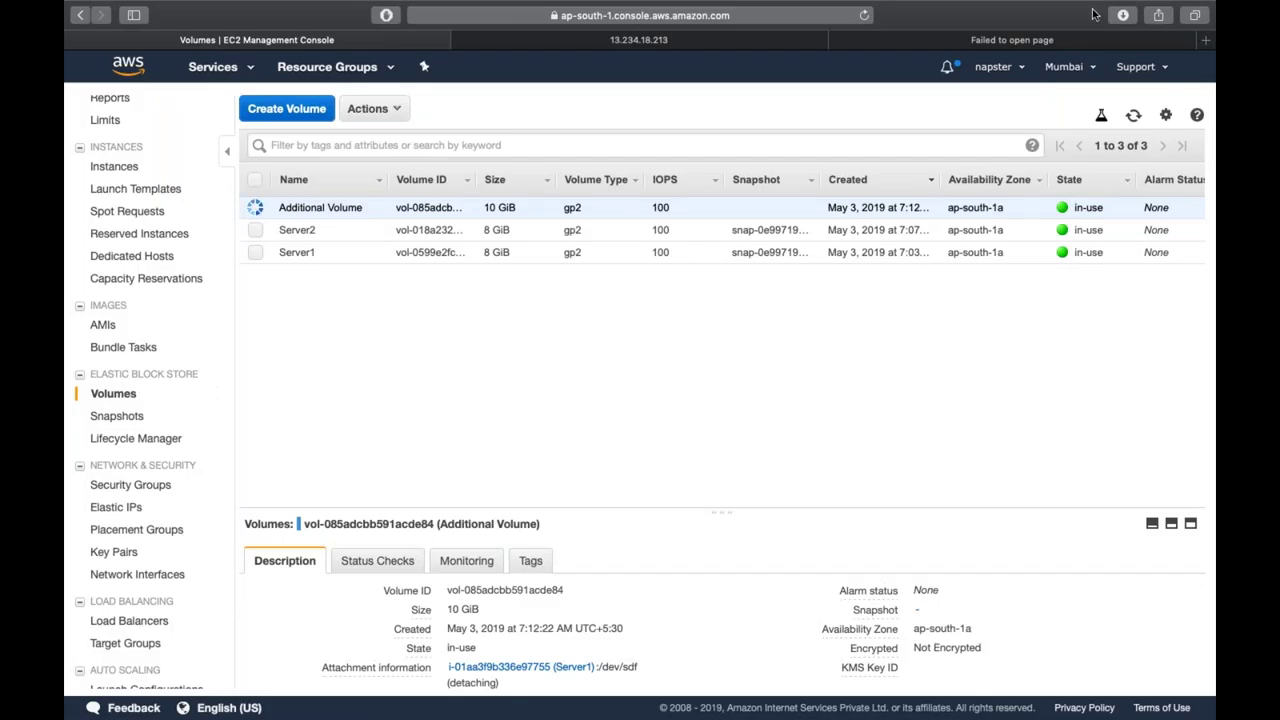
Step: Refresh the volumes list to check Additional Volume's state, and list Server1's block devices with lsblk in Terminal
left_click(1133, 116)
left_click(1133, 117)
left_click(1133, 117)
left_click(1133, 117)
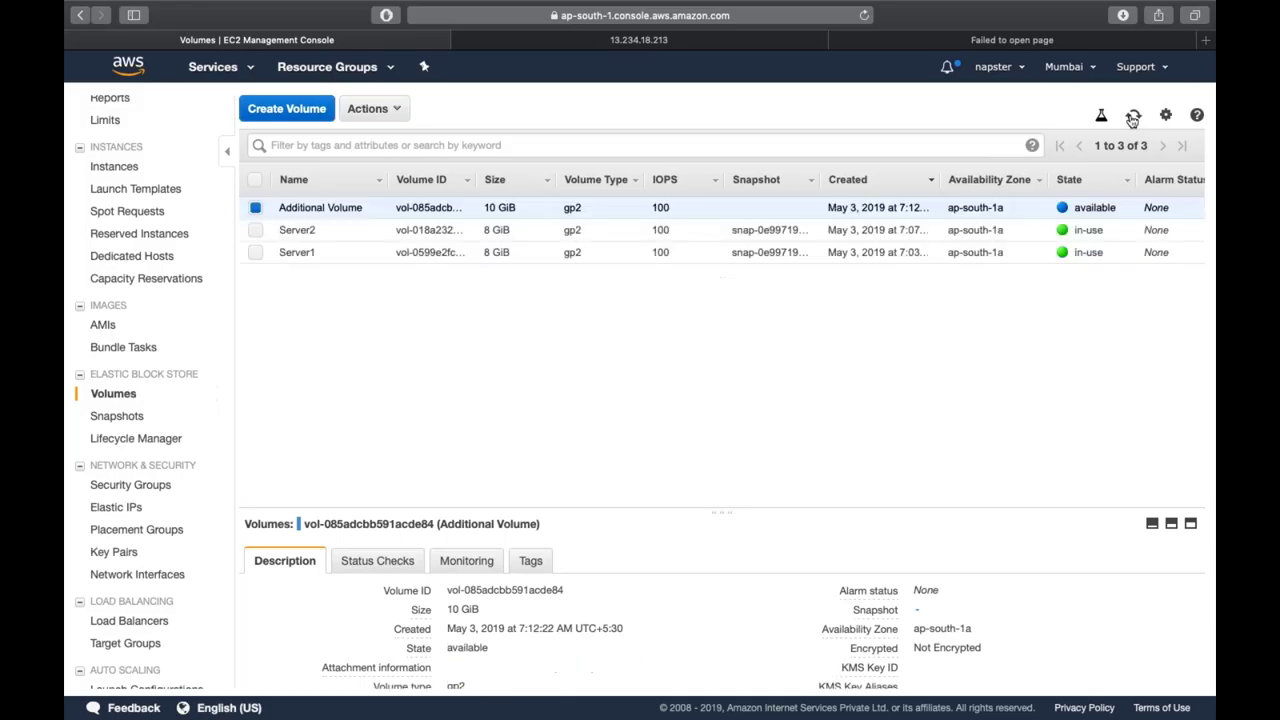
double_click(1097, 210)
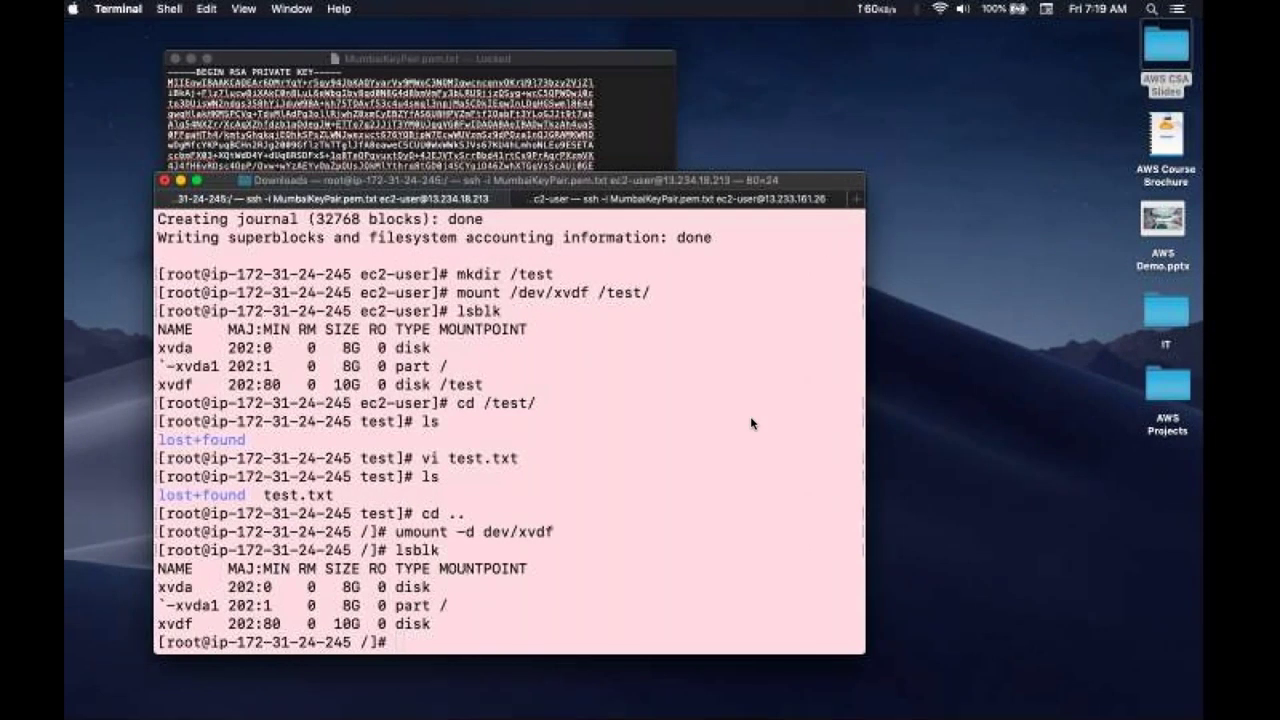
type("lsblk")
key("Return")
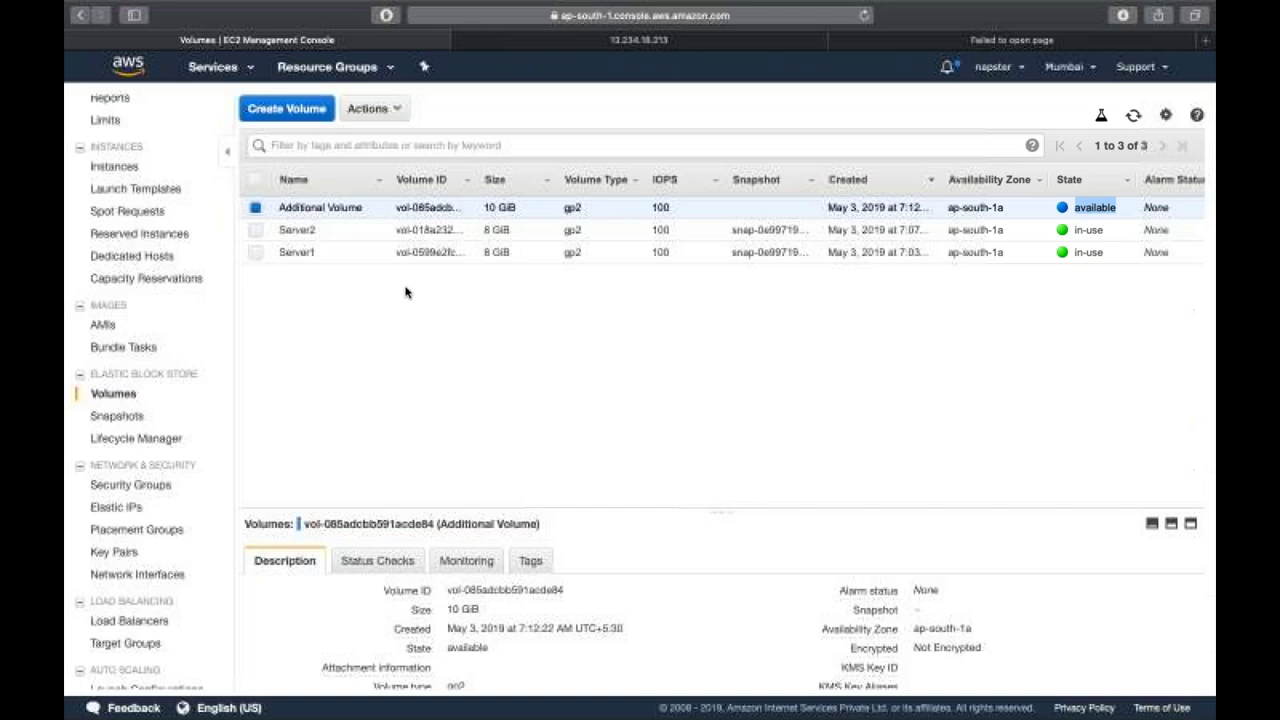
Step: In the EC2 console, attach Additional Volume to the Server2 instance as device /dev/sdf
left_click(394, 108)
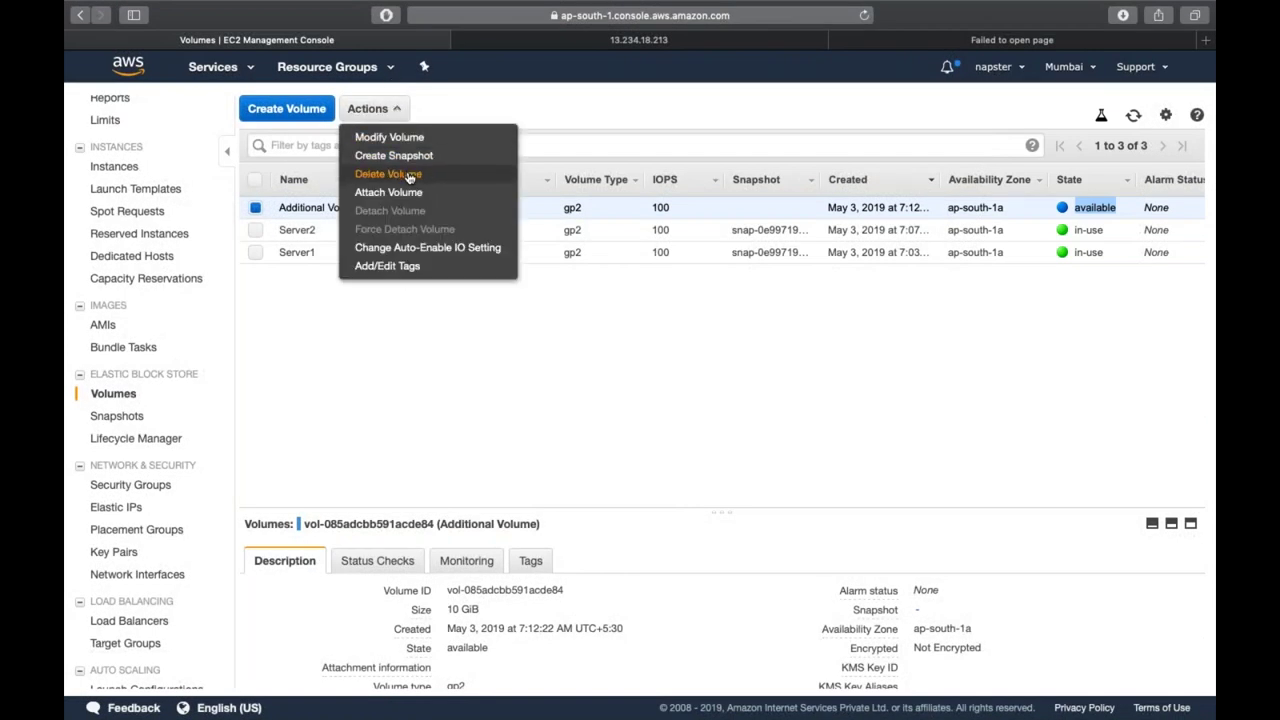
left_click(412, 192)
left_click(638, 379)
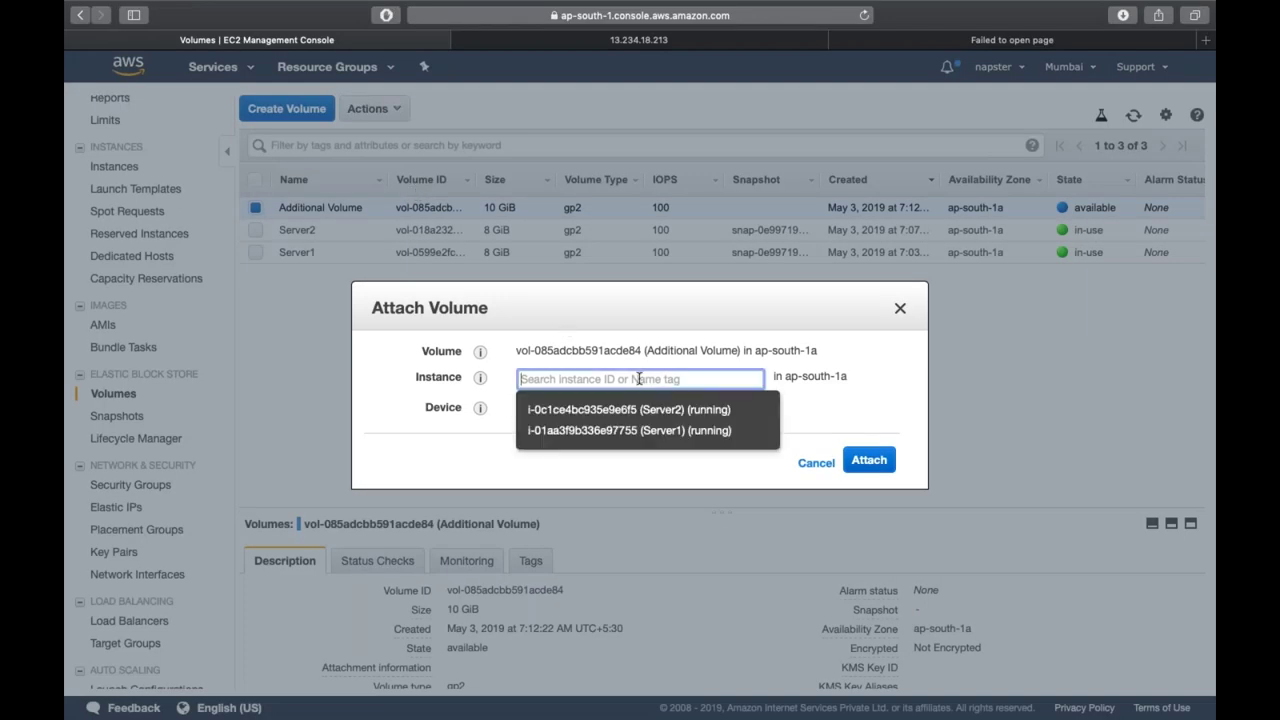
left_click(630, 414)
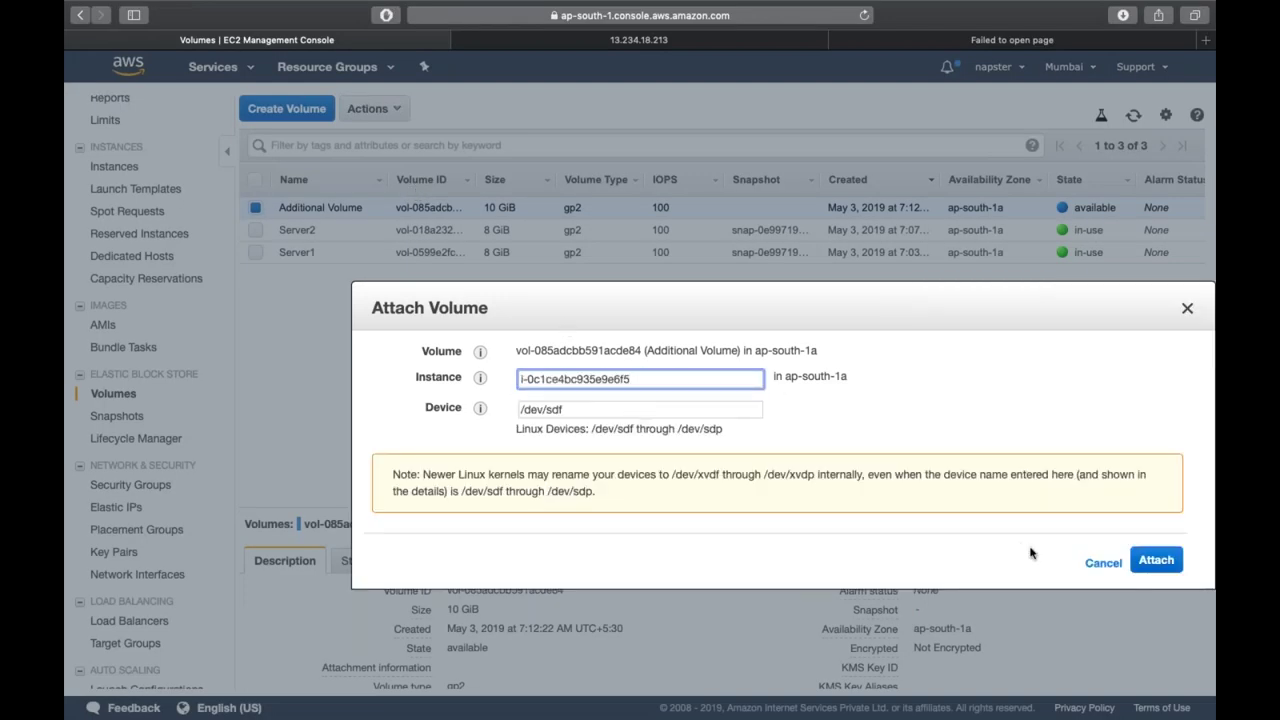
left_click(1155, 568)
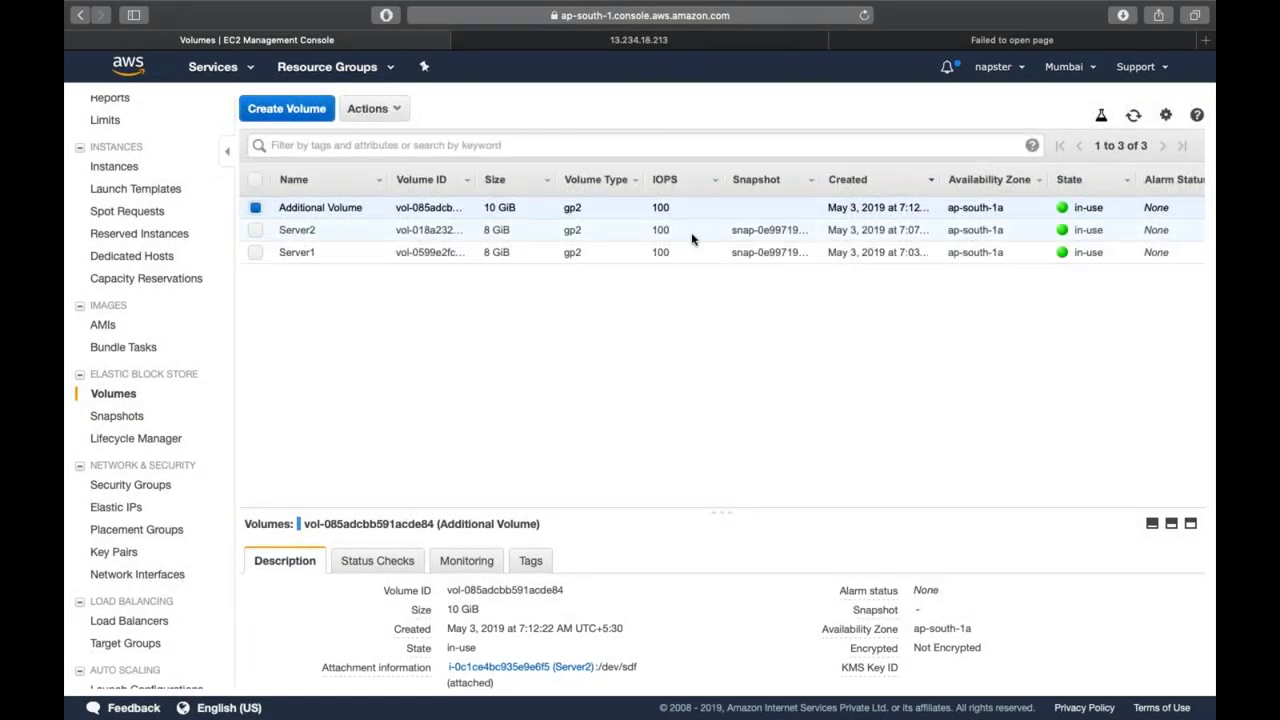
Step: Switch to Server2's Terminal session, list its block devices with lsblk and check the xvdf disk's size and mount point
key("ctrl+Left")
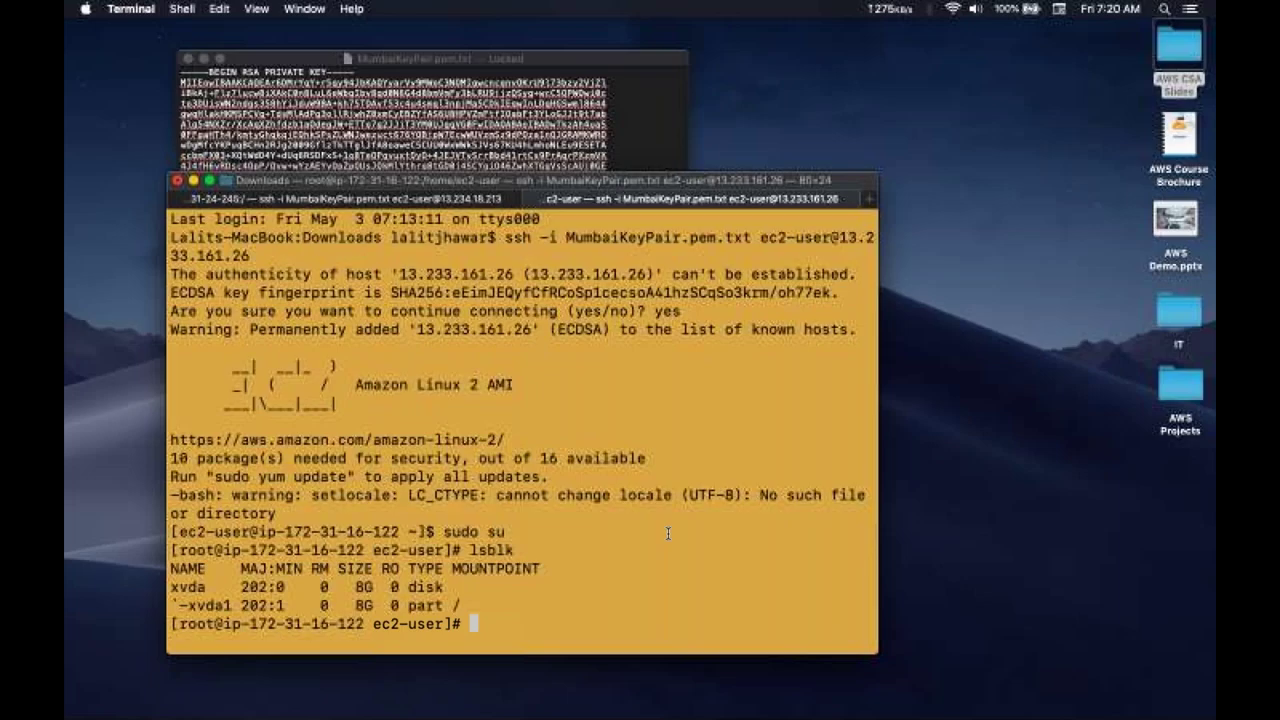
type("lsblk")
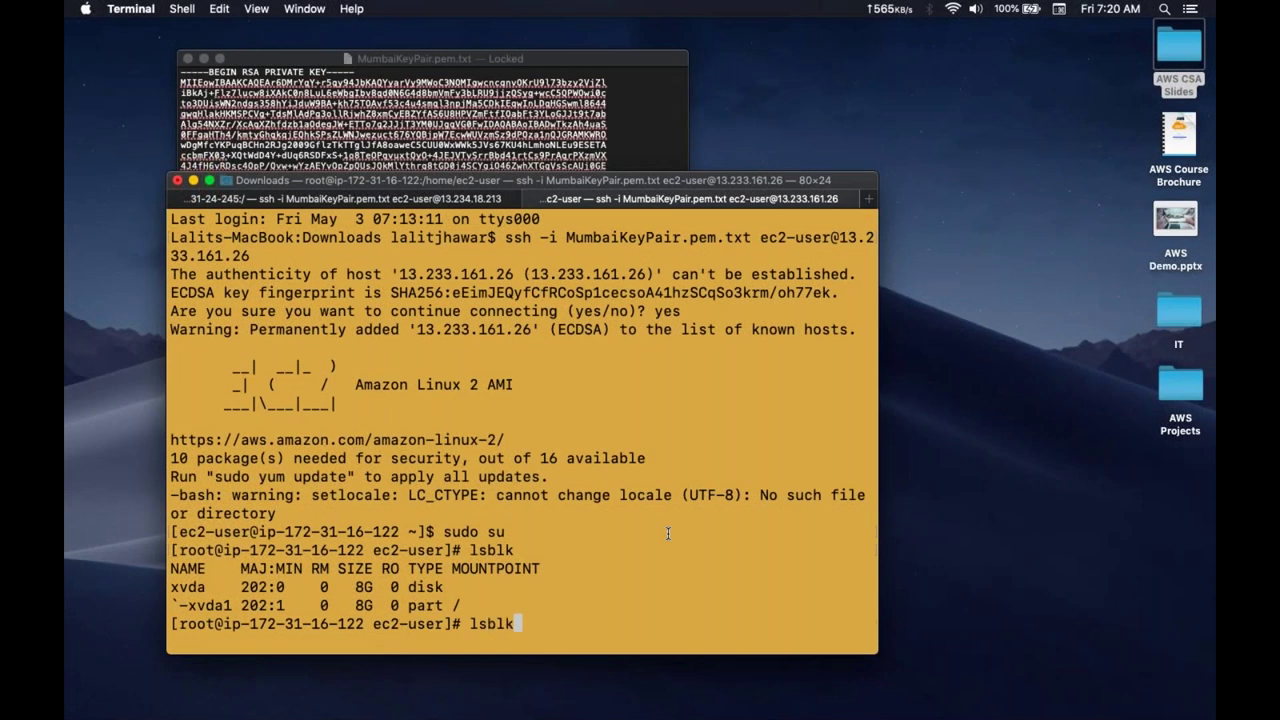
key("Return")
left_click_drag(340, 624, 446, 624)
left_click(446, 624)
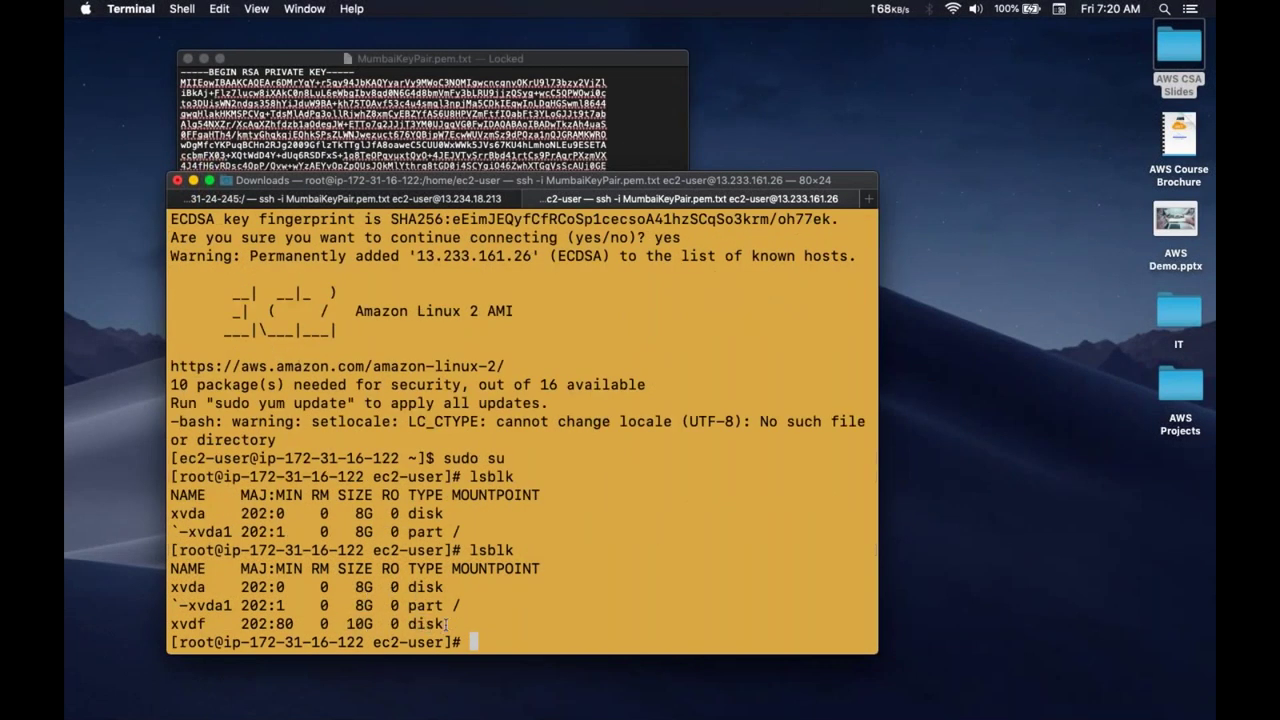
left_click_drag(452, 624, 511, 617)
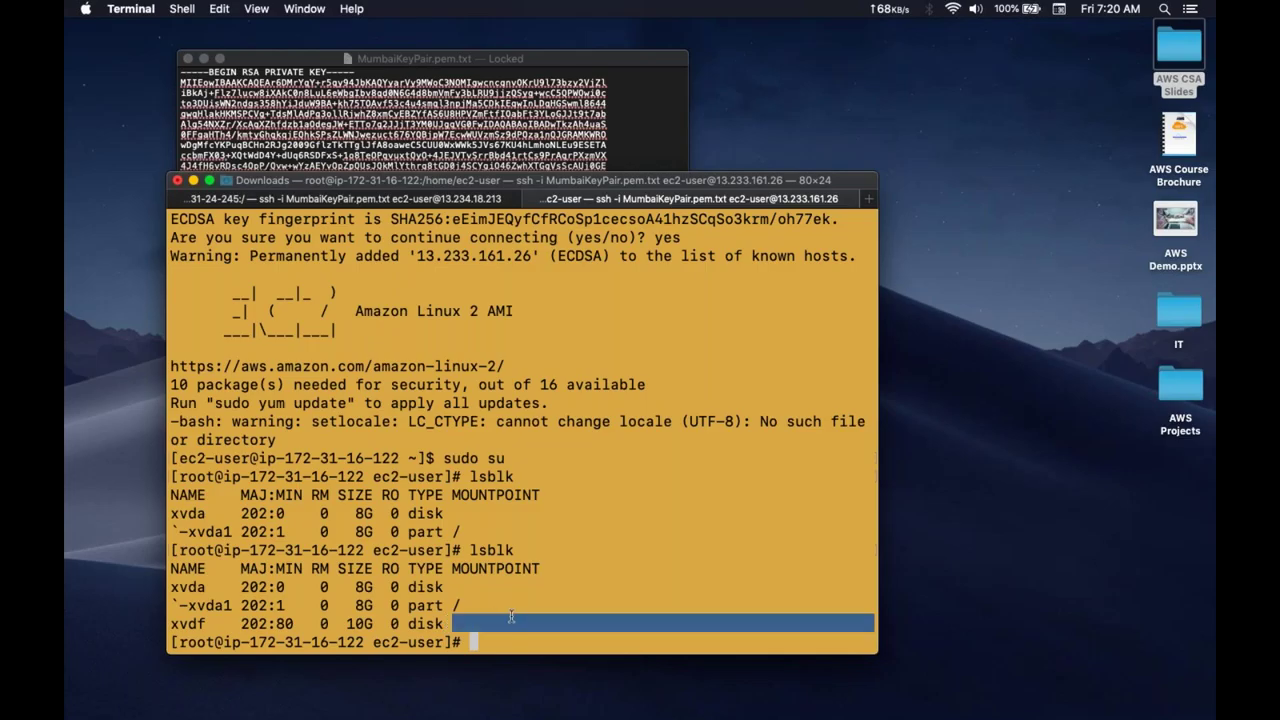
left_click(511, 617)
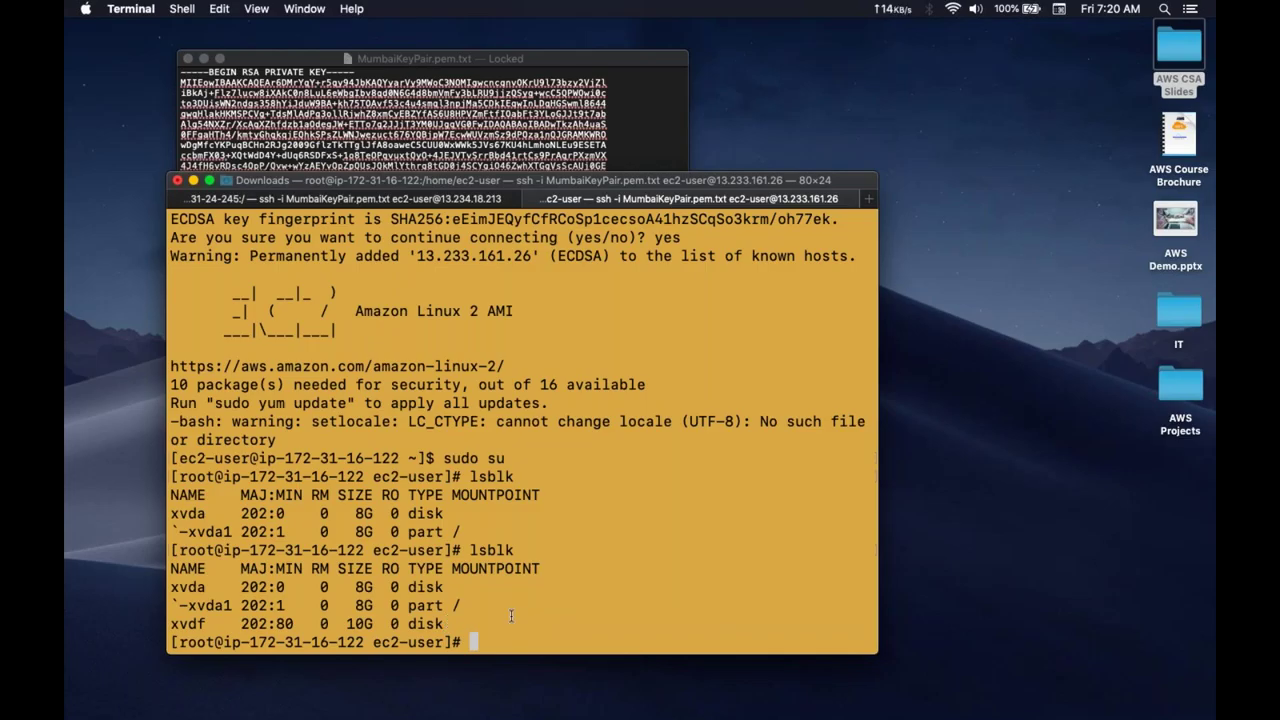
Step: Create the directory /vol on Server2 and mount /dev/xvdf on it
type("mkdir /")
type("vol")
key("Return")
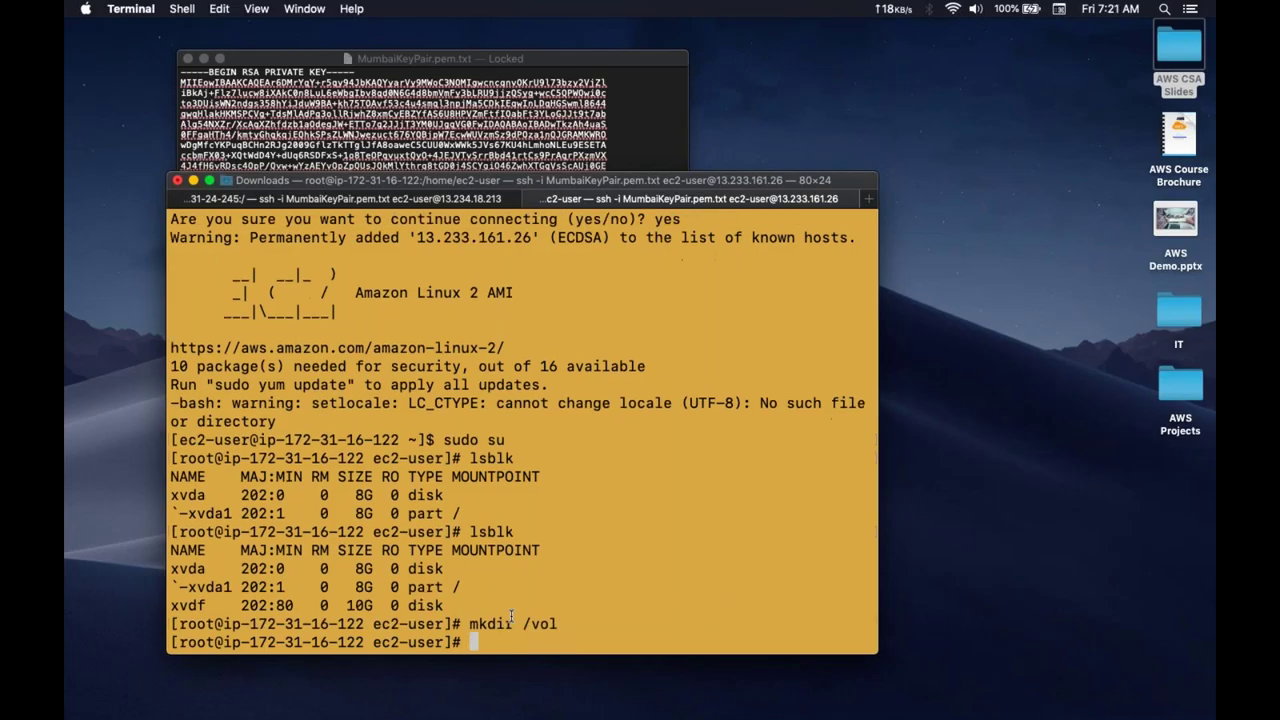
type("mount /dev")
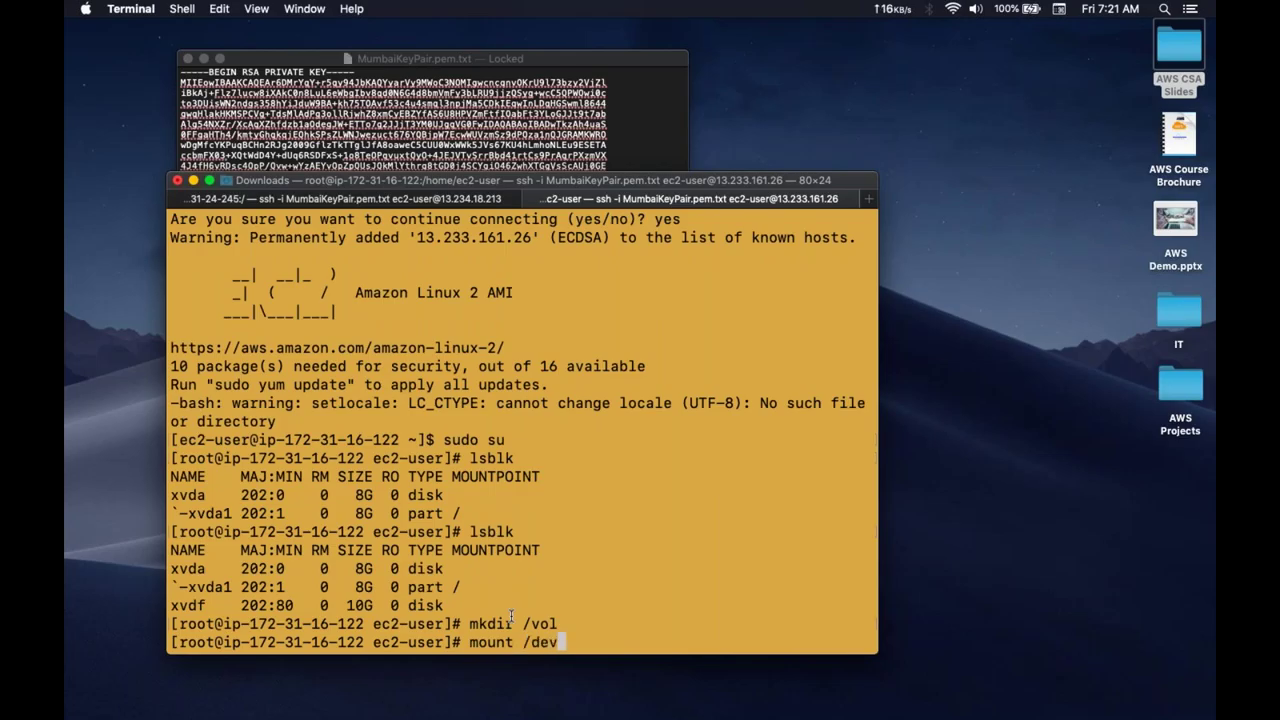
type("/xvdf /vol/")
key("Return")
Step: List Server2's block devices again with lsblk and check the mount point of xvdf
type("lsblk")
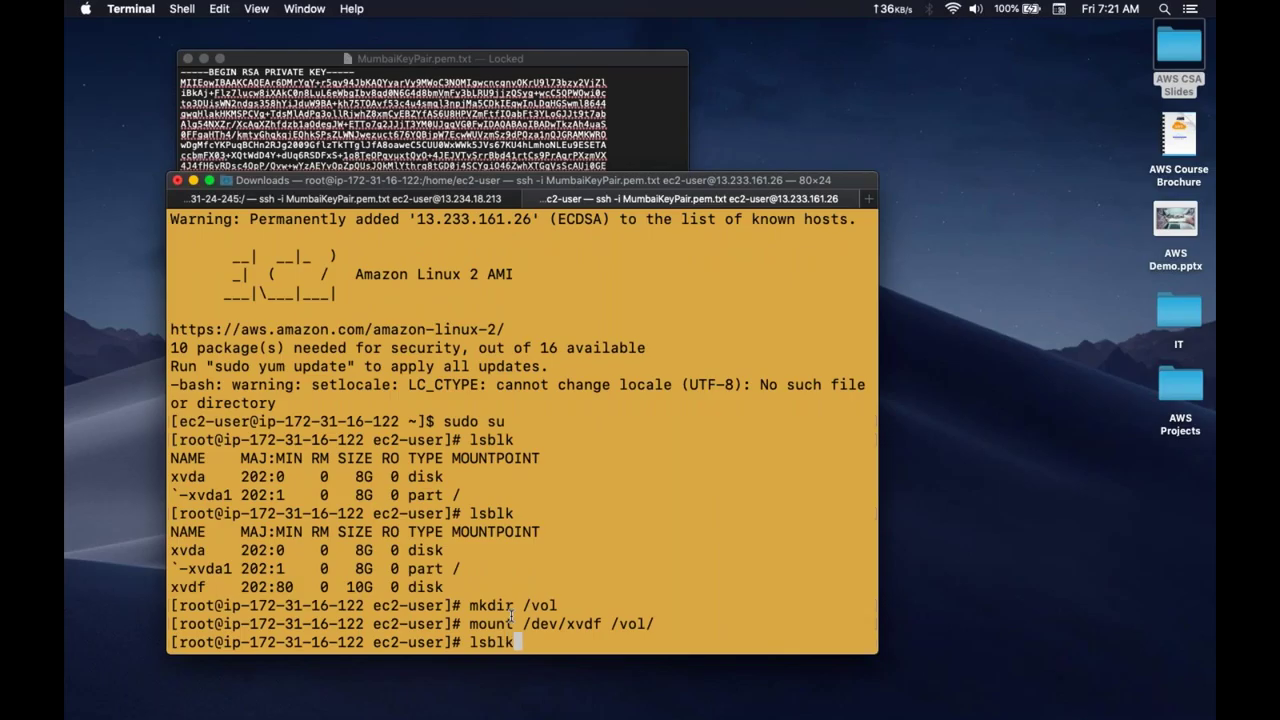
key("Return")
left_click_drag(452, 623, 487, 621)
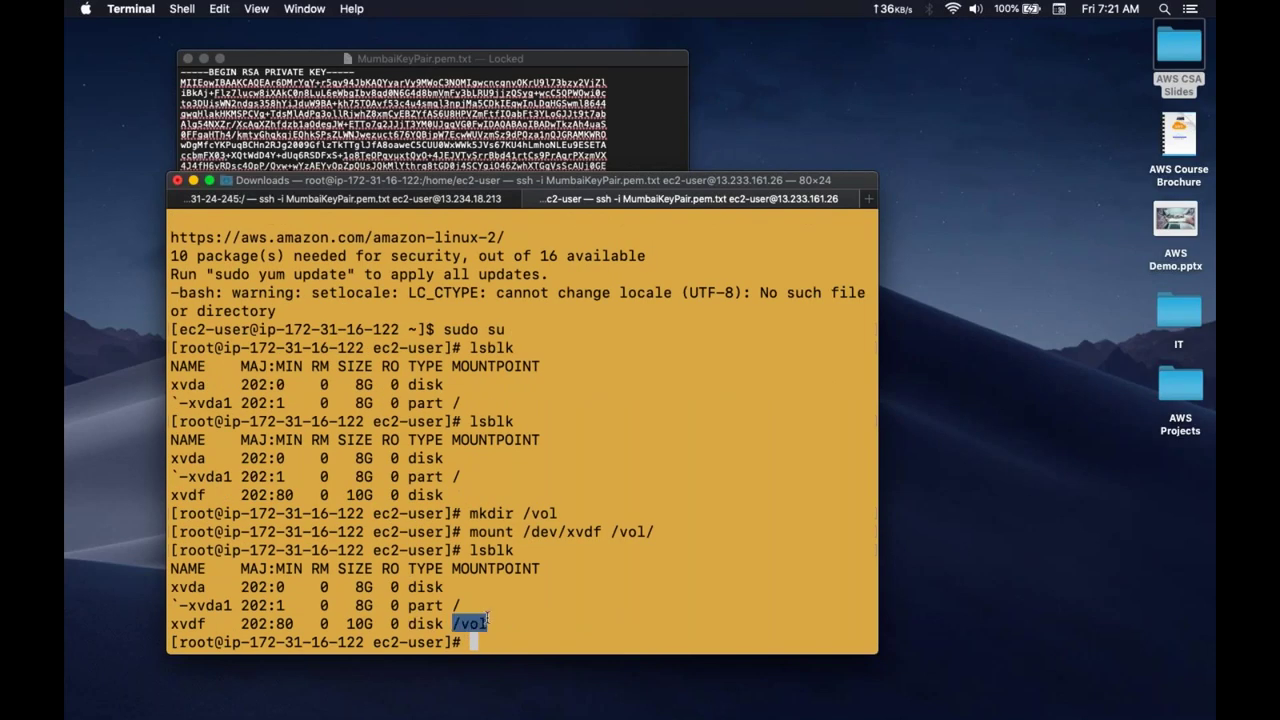
left_click(361, 623)
Step: Change to the /vol directory and list its contents
type("cd /vol/")
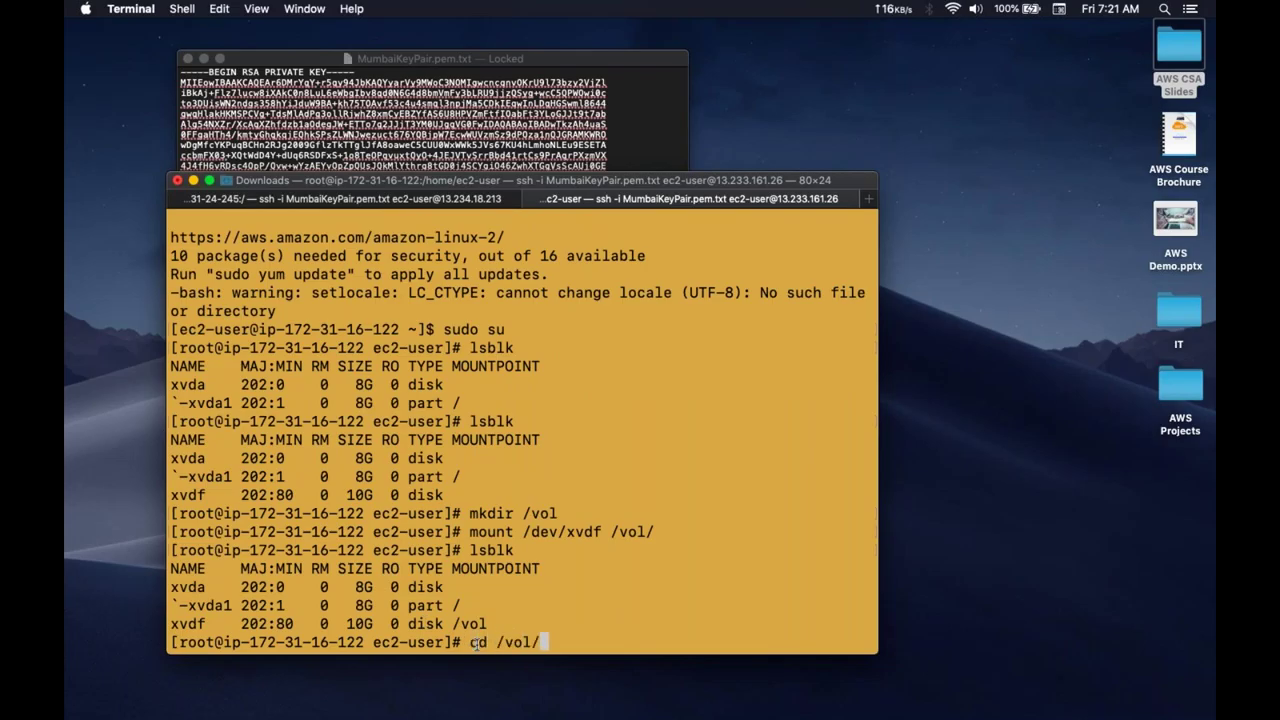
key("Return")
type("ls")
key("Return")
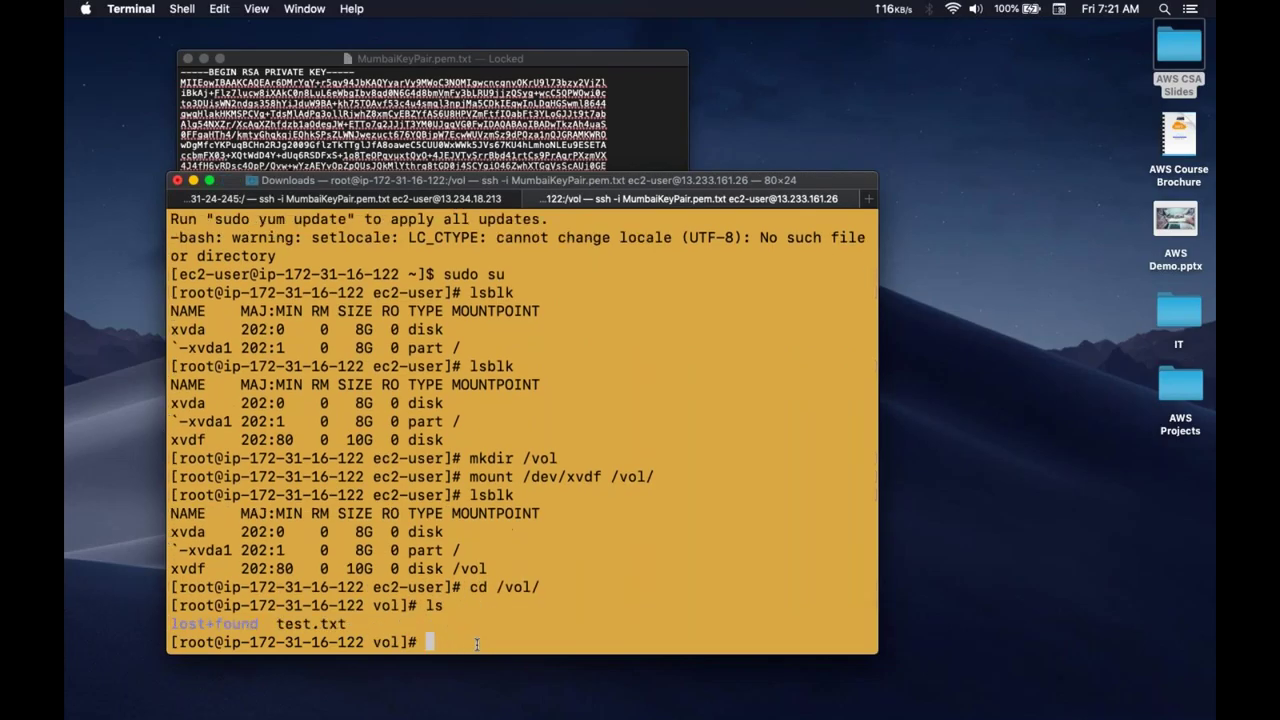
Step: Display the contents of test.txt in Server2's /vol directory with cat and read the text
left_click_drag(268, 624, 361, 623)
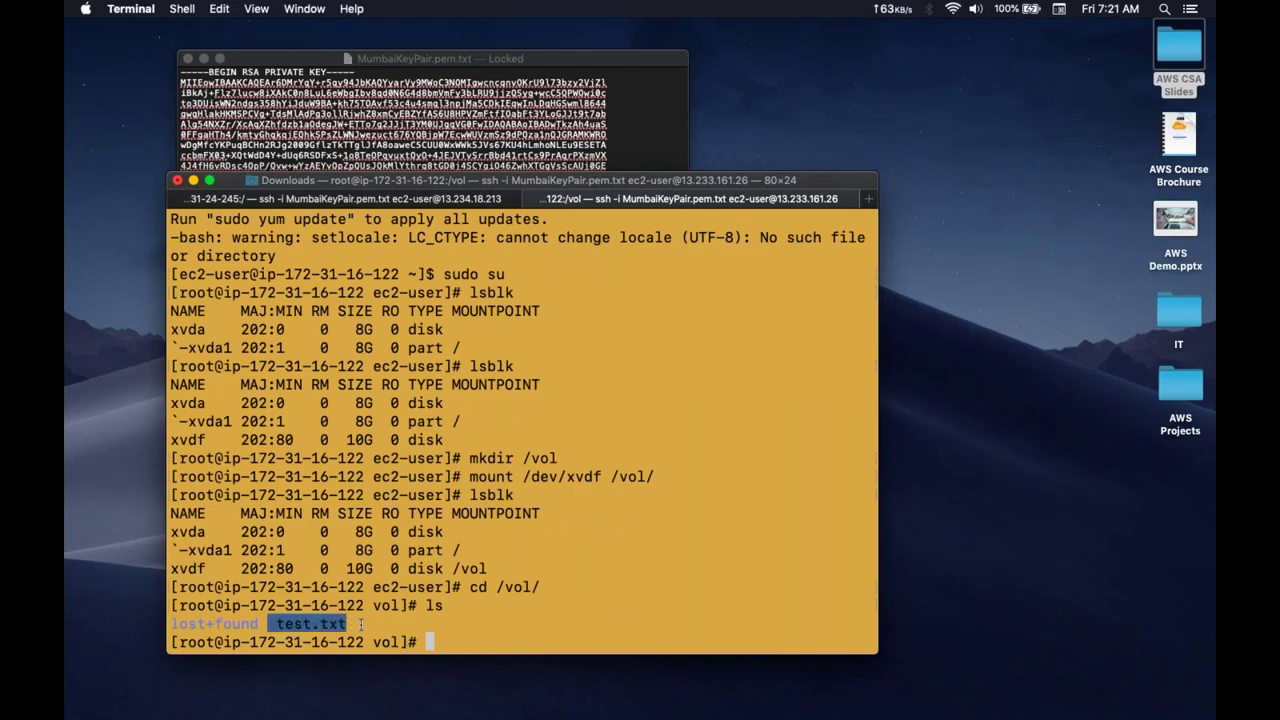
left_click(361, 623)
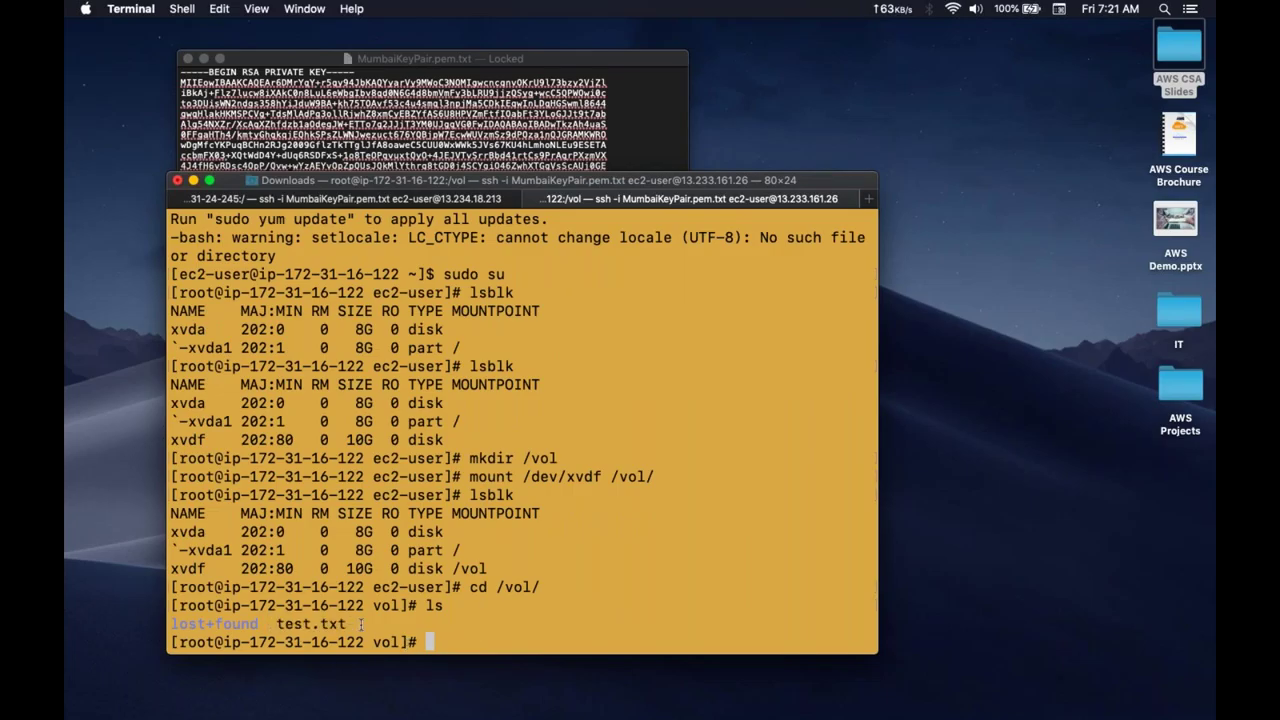
type("cat te")
key("Tab")
key("Return")
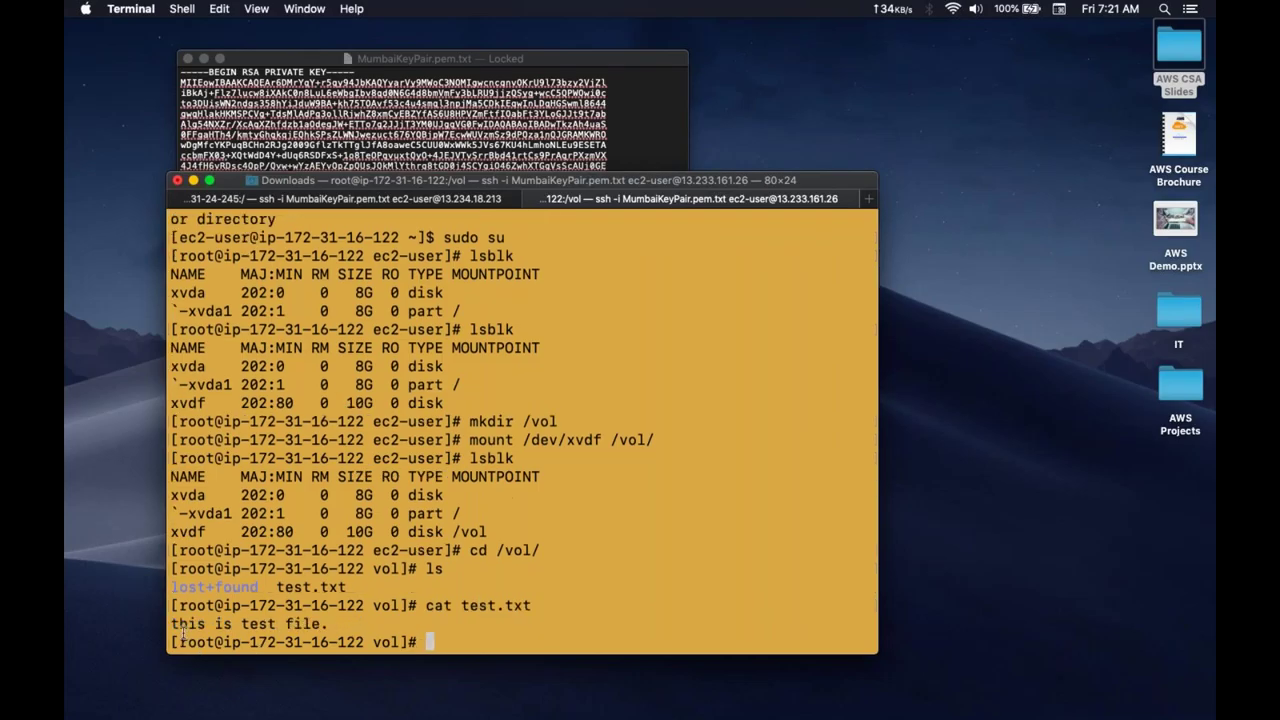
left_click_drag(172, 623, 333, 626)
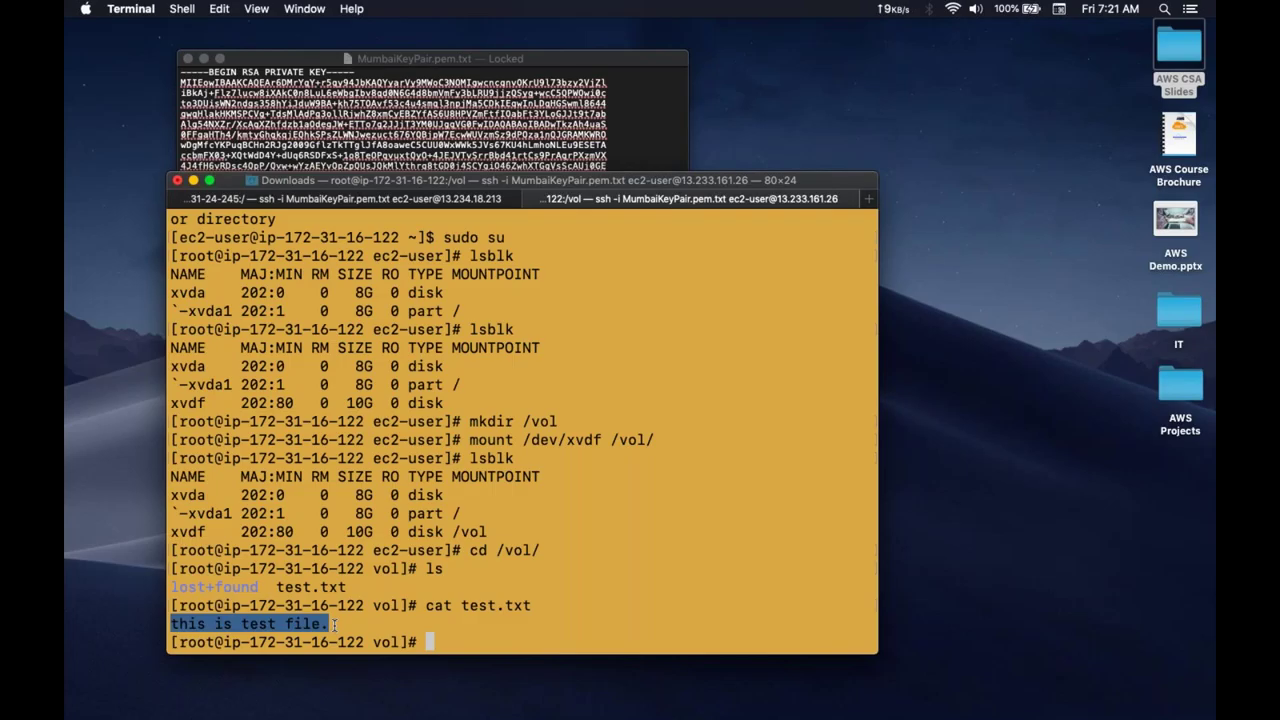
Step: Switch to Server1's Terminal session and review the earlier lsblk and mkfs -t ext4 /dev/xvdf commands
left_click(319, 203)
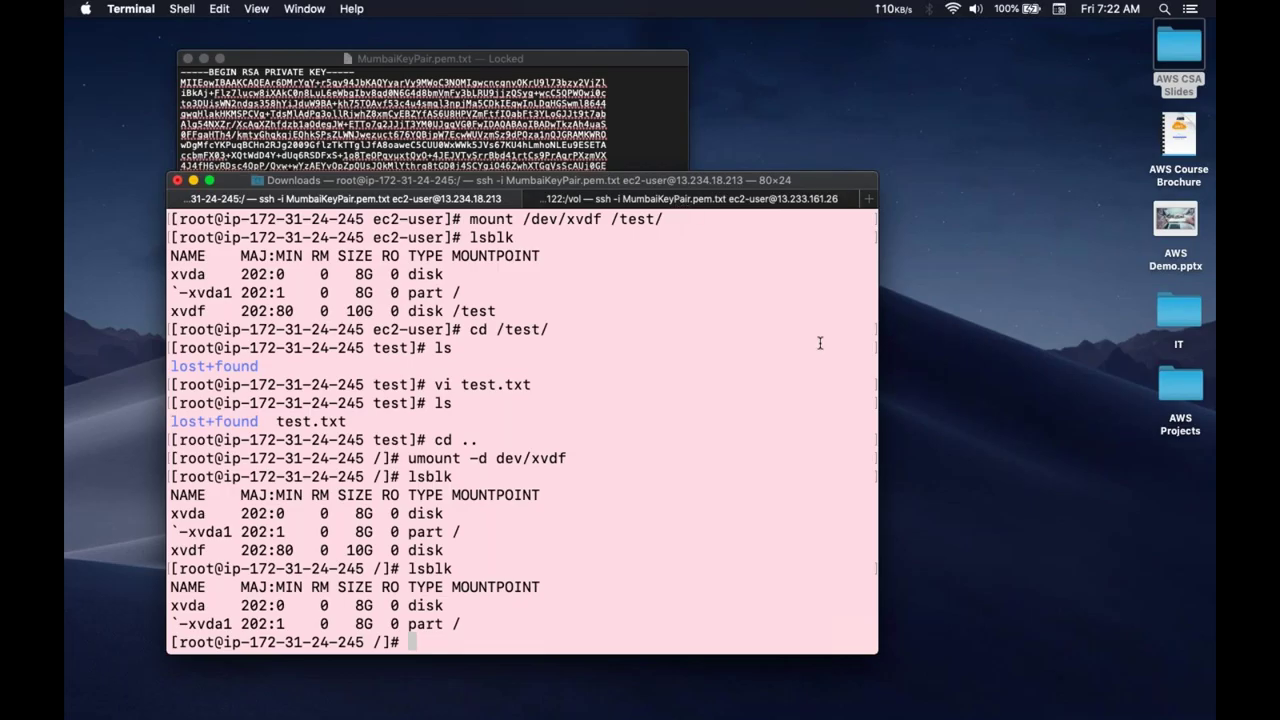
scroll(820, 343, "up", 15)
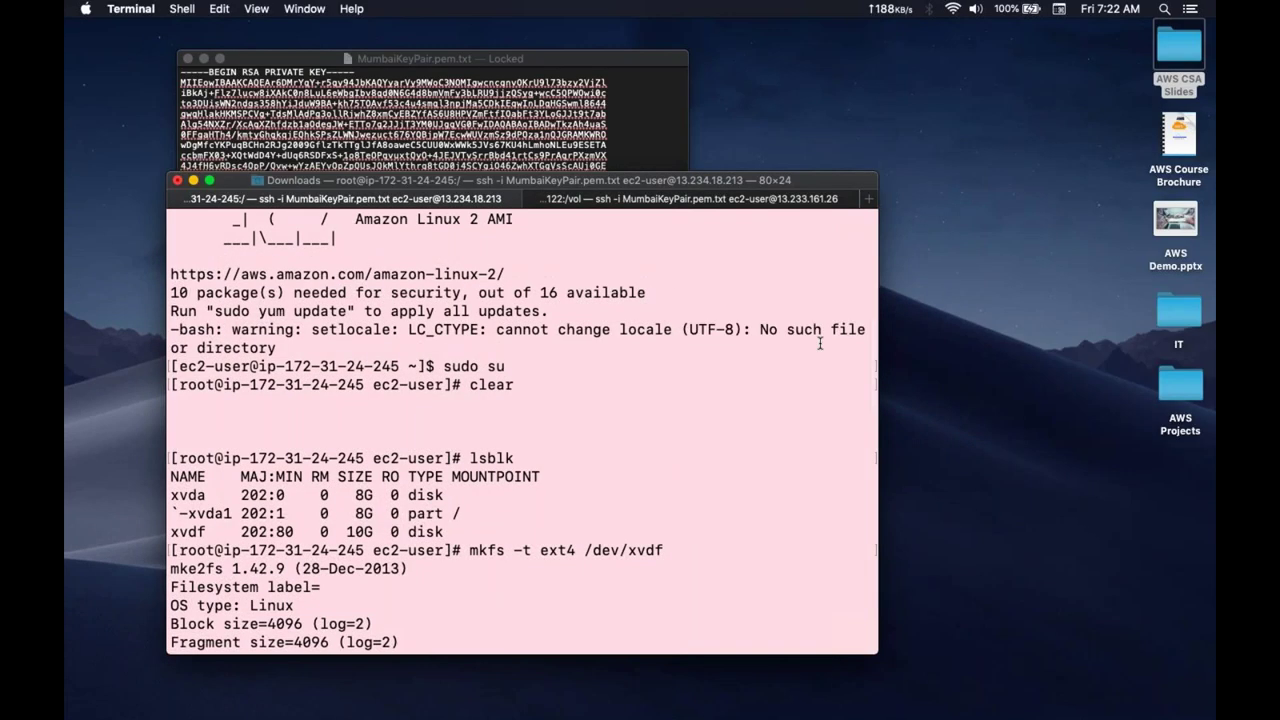
scroll(820, 343, "down", 4)
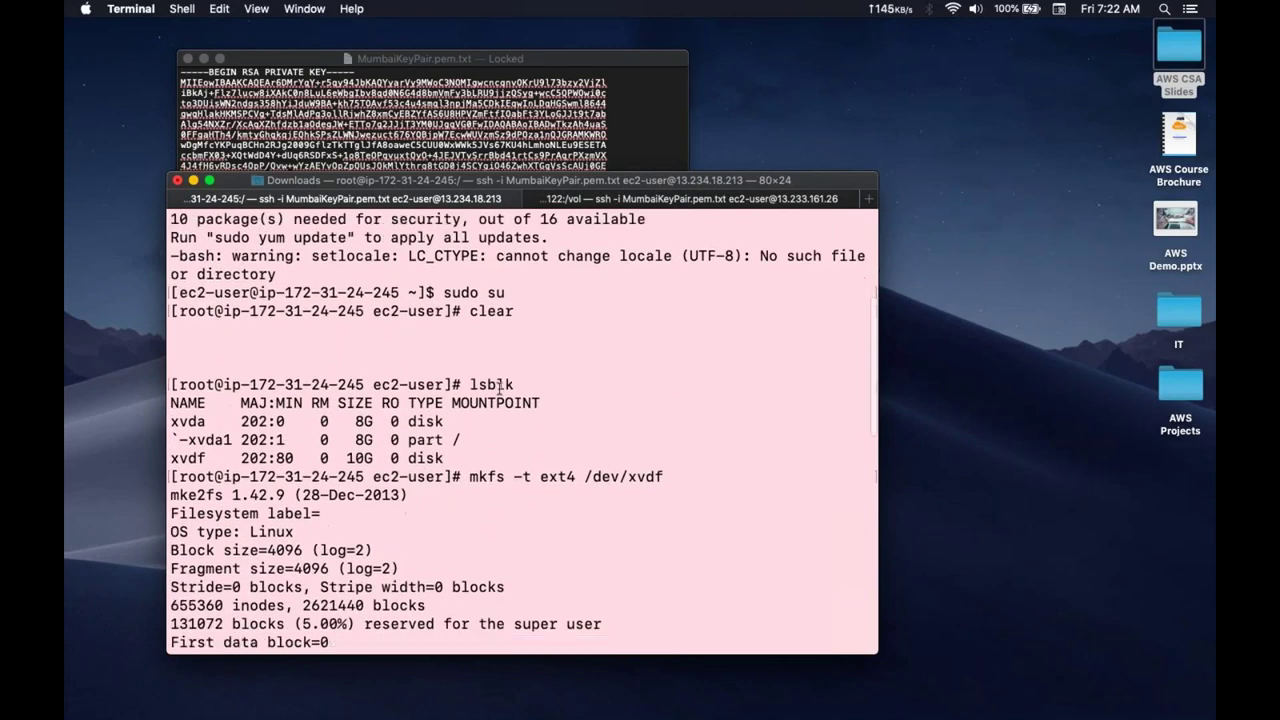
double_click(498, 386)
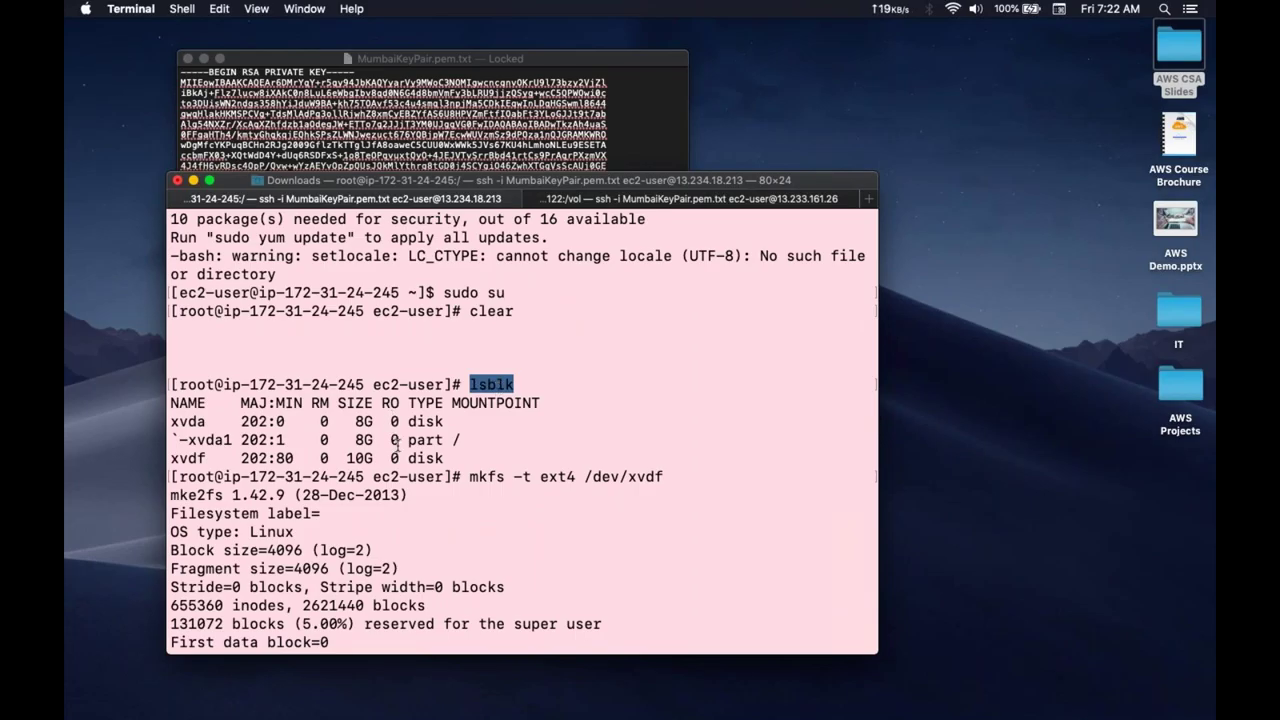
scroll(422, 460, "down", 5)
scroll(474, 308, "up", 2)
left_click_drag(470, 276, 677, 270)
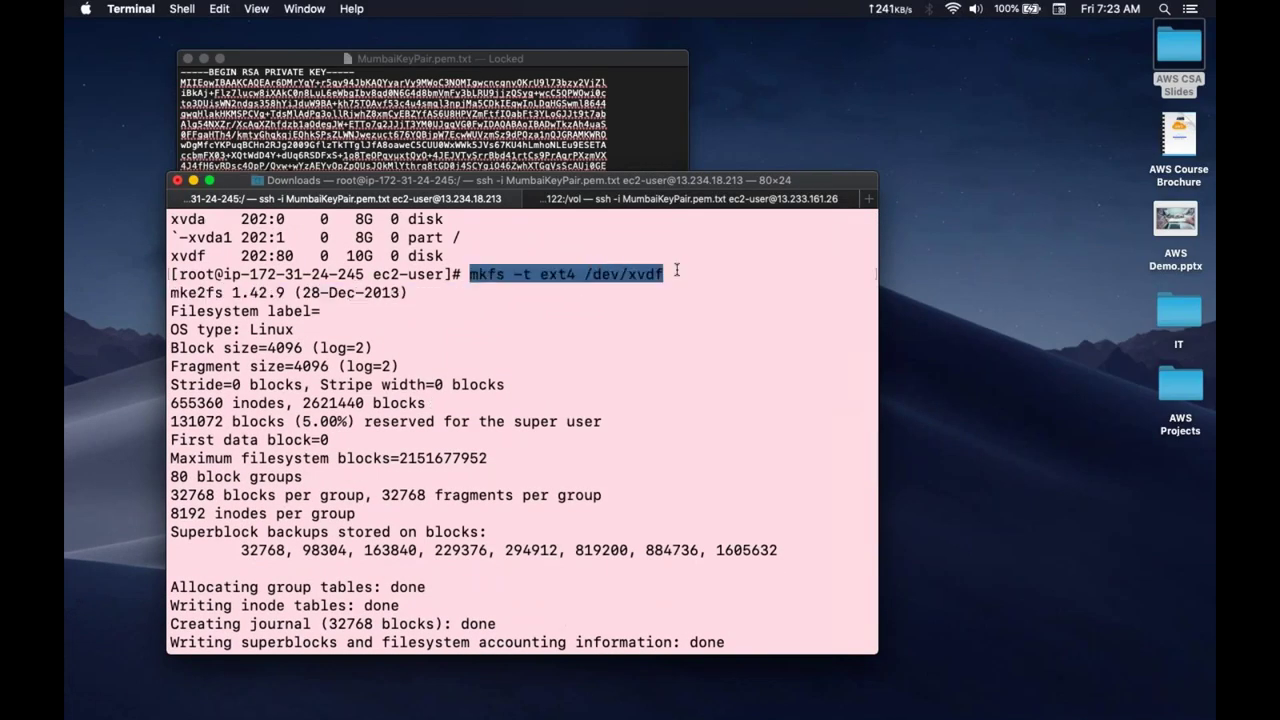
double_click(561, 275)
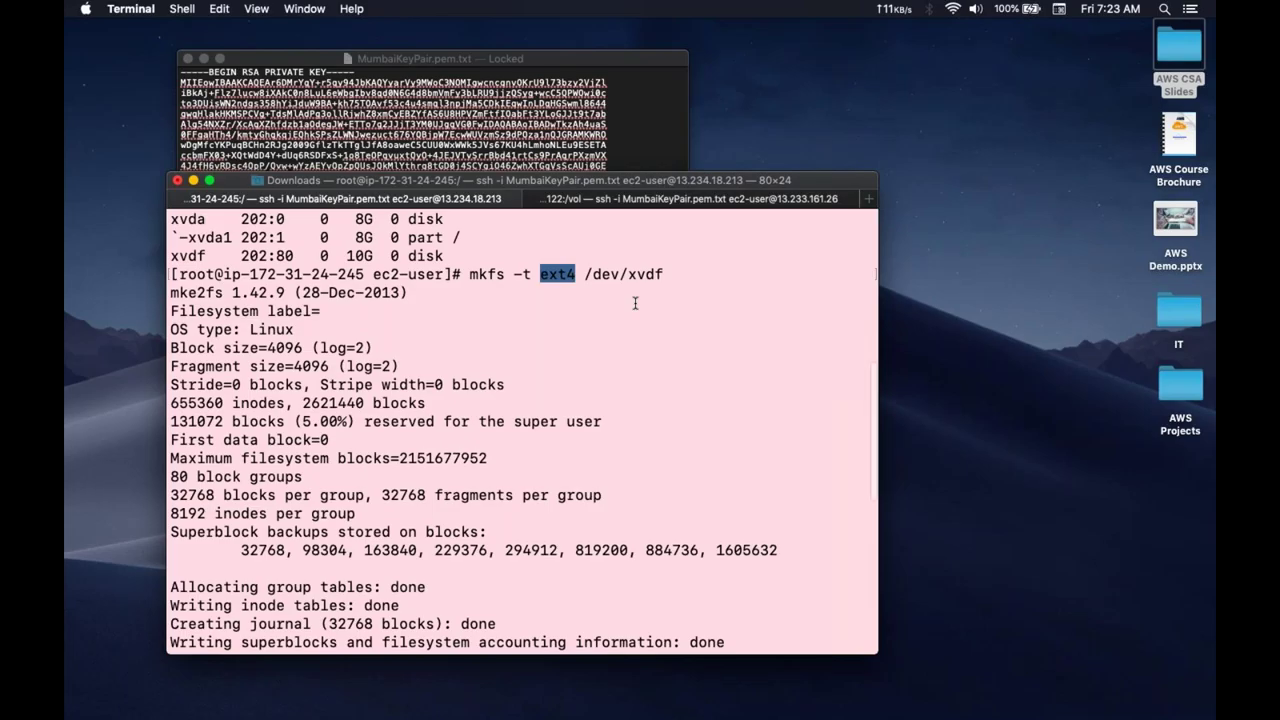
Step: Review Server1's mkdir, mount and umount commands and compare them with the mount commands in Server2's session
scroll(635, 303, "down", 6)
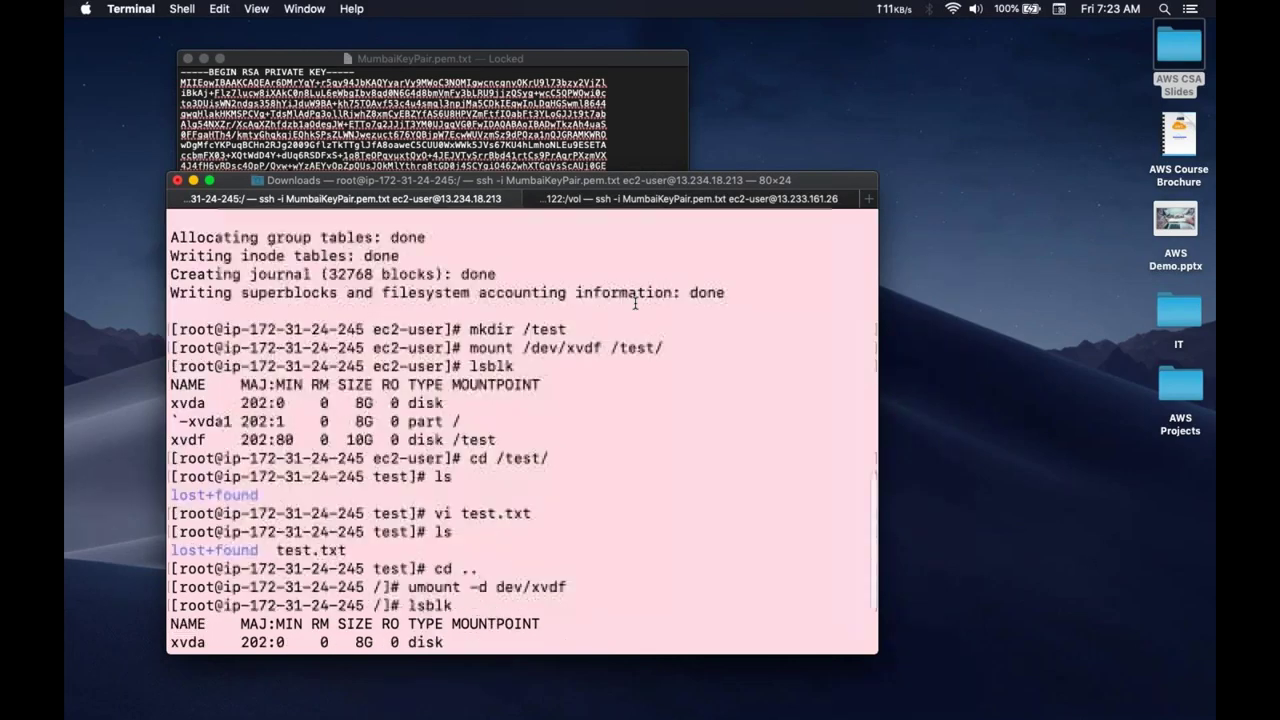
double_click(551, 329)
left_click(551, 329)
scroll(640, 348, "down", 4)
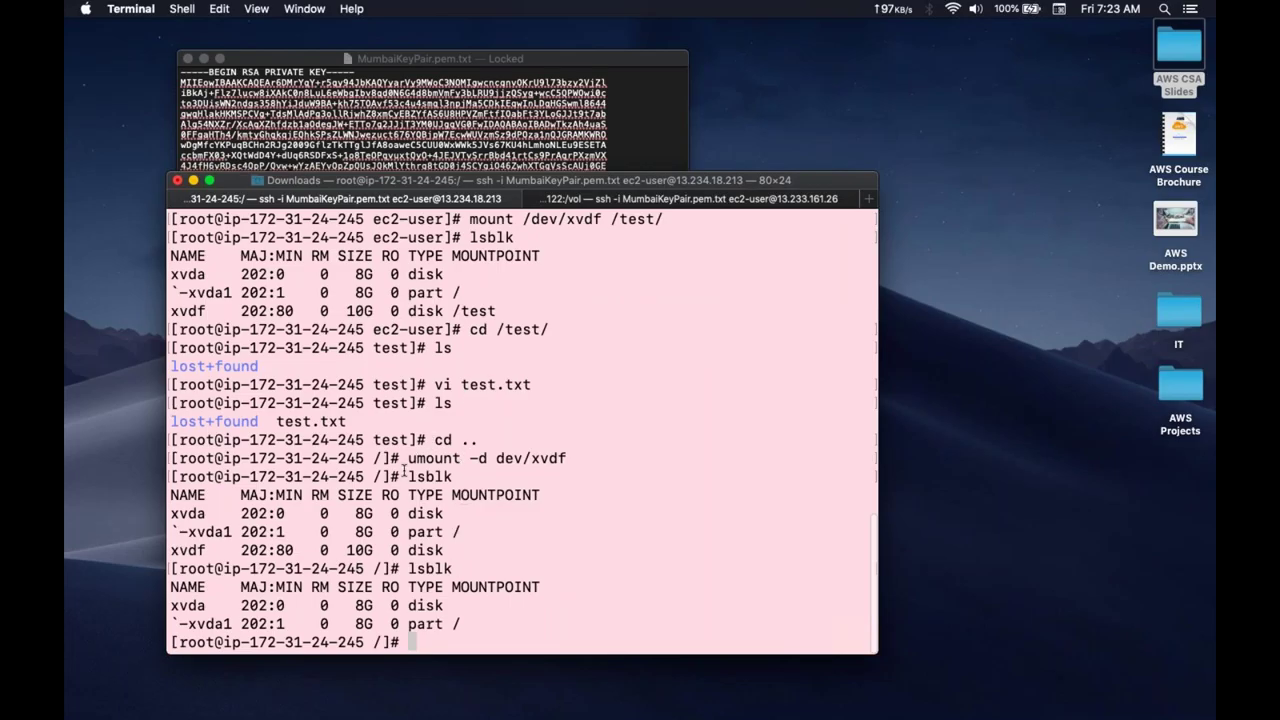
left_click_drag(408, 458, 570, 458)
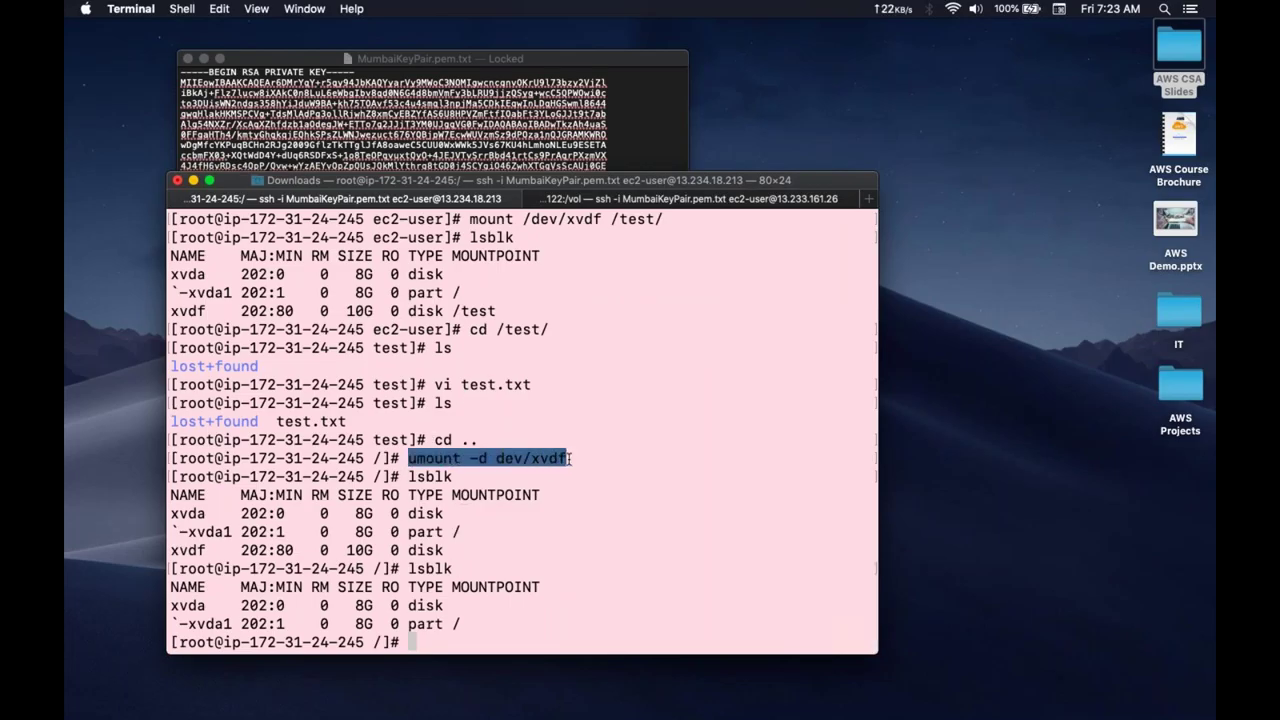
left_click(692, 199)
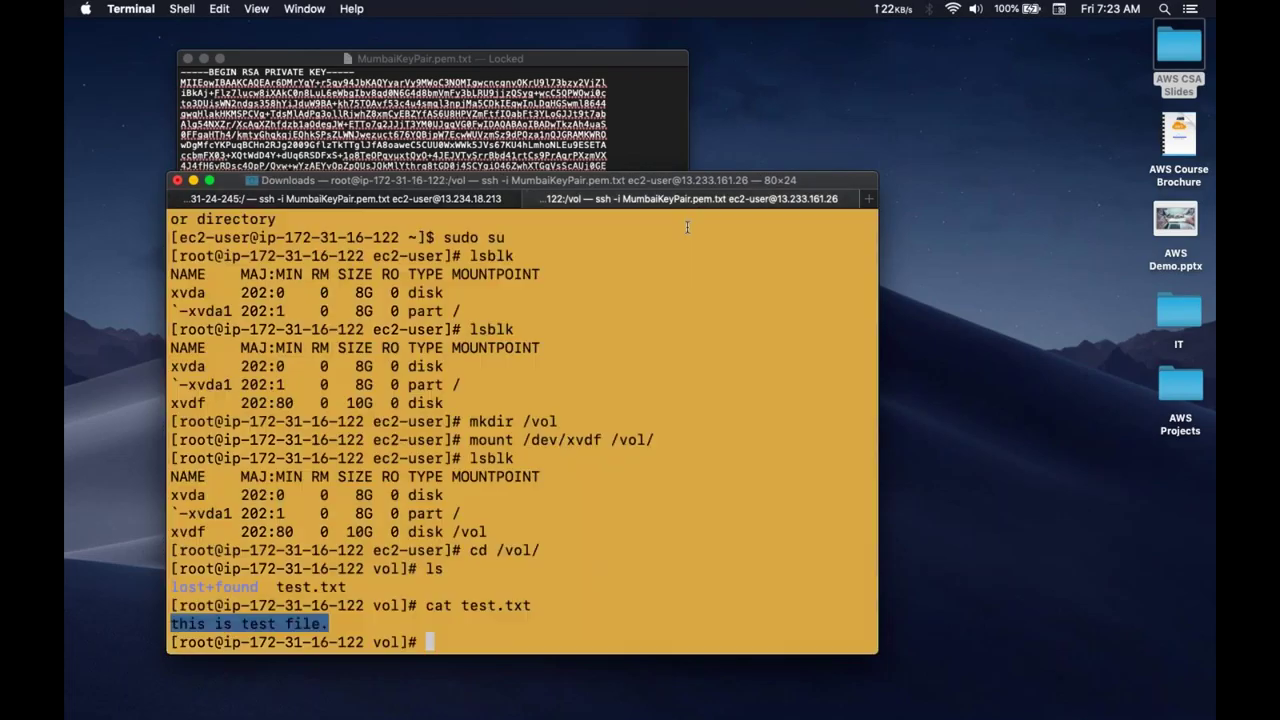
left_click(554, 352)
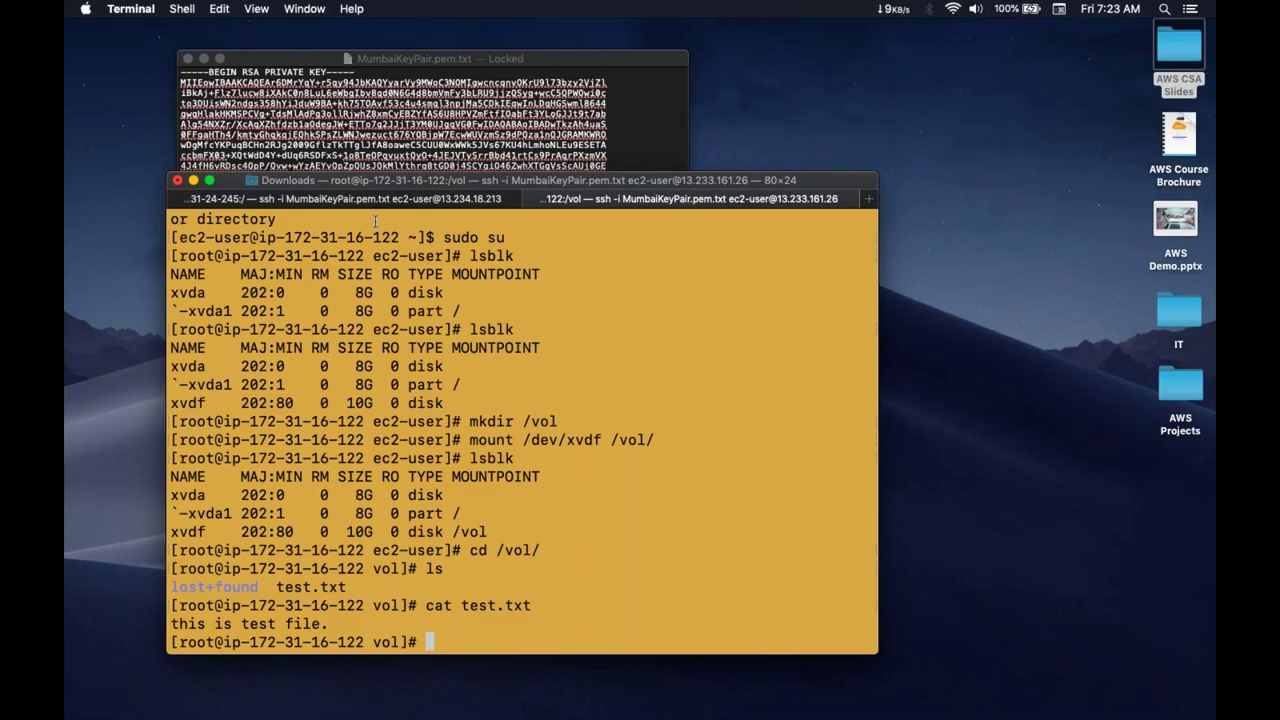
left_click(363, 208)
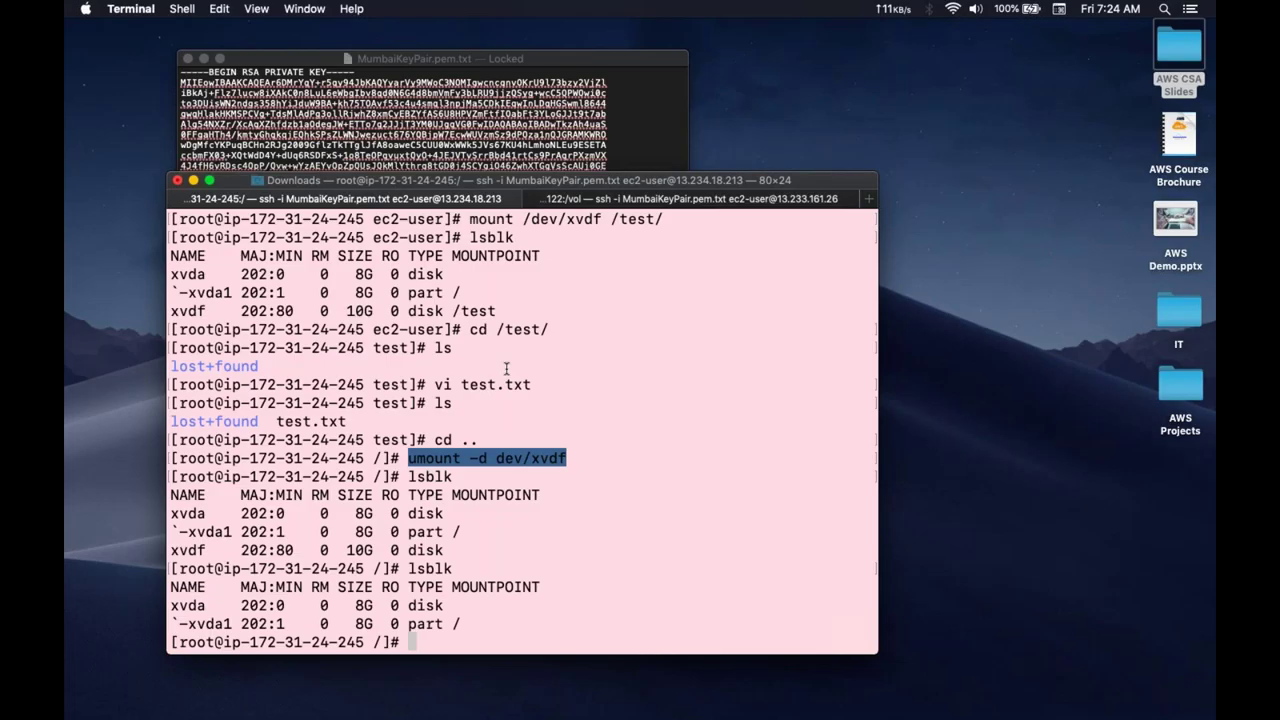
Step: Switch to the EC2 console in the browser, try to reduce Additional Volume's size to 9 GiB, and cancel the modification
key("ctrl+Right")
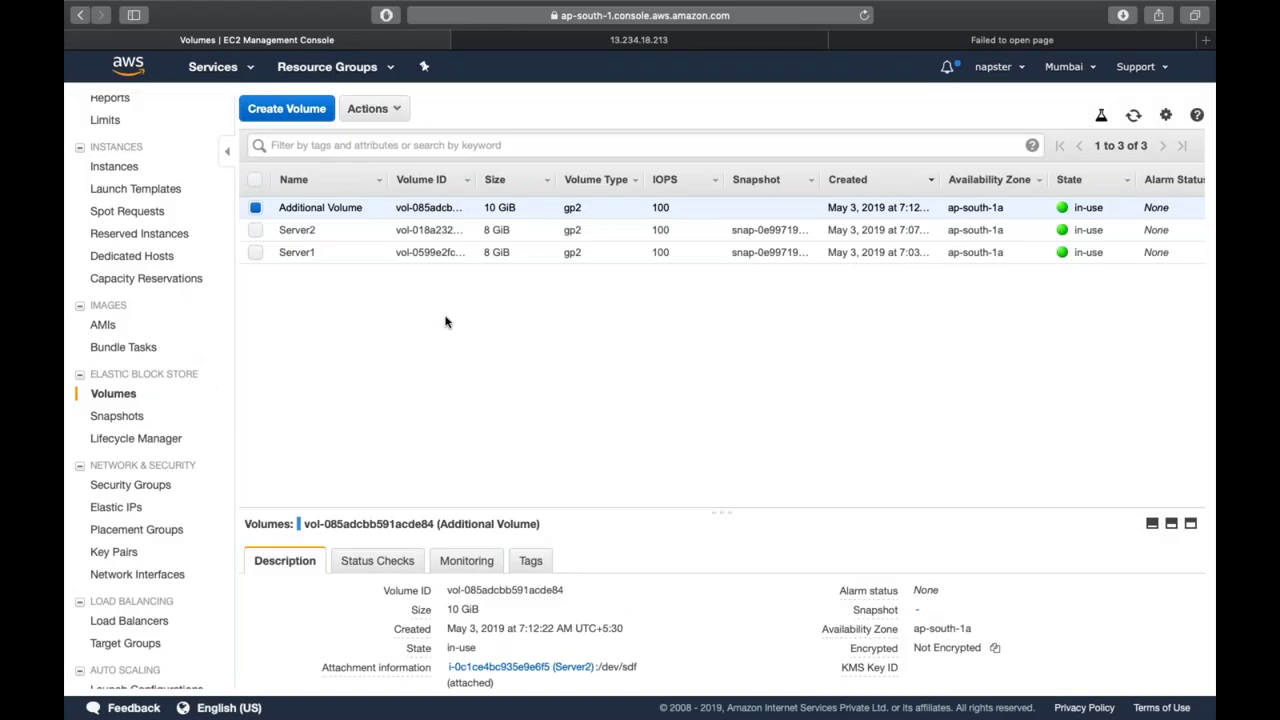
left_click(369, 116)
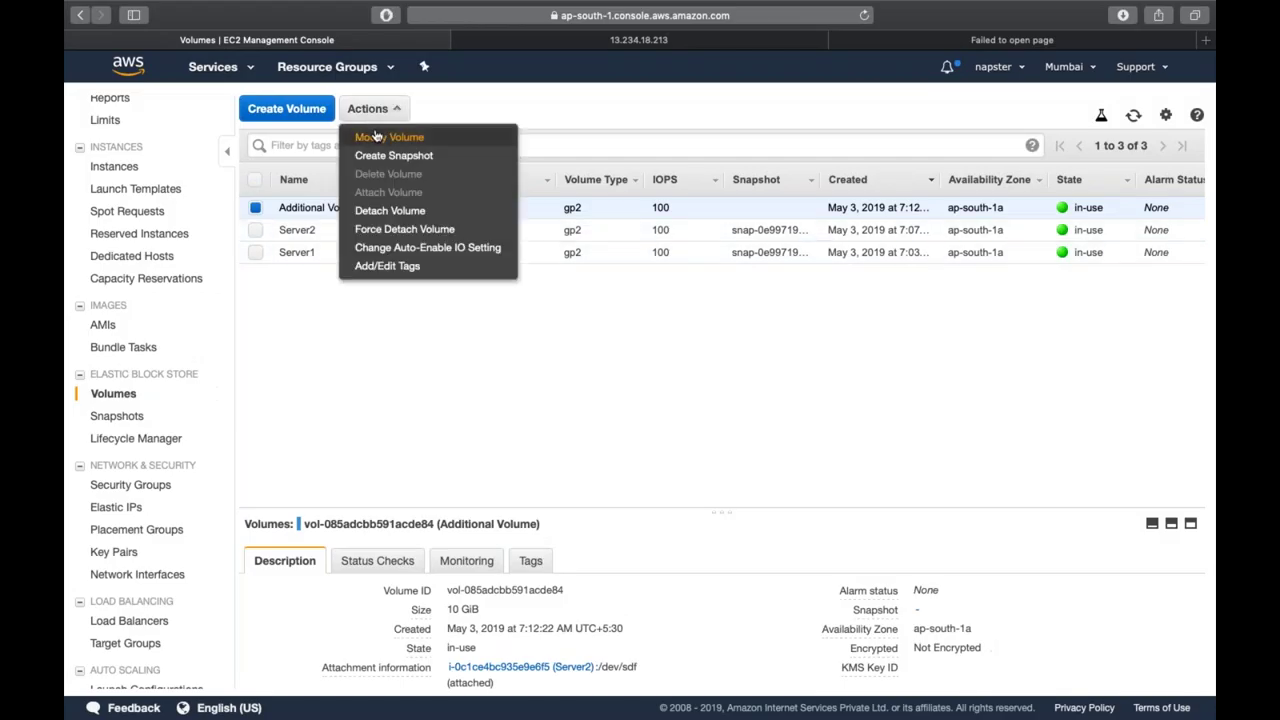
left_click(376, 137)
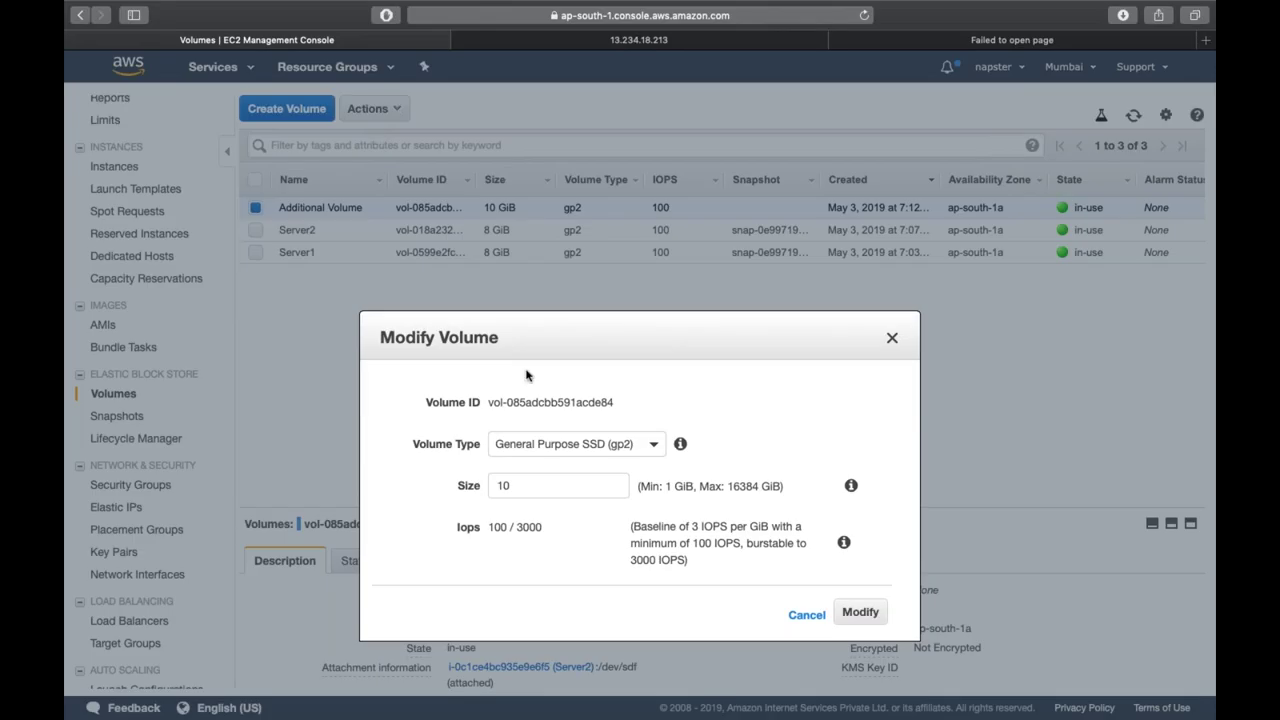
left_click(540, 489)
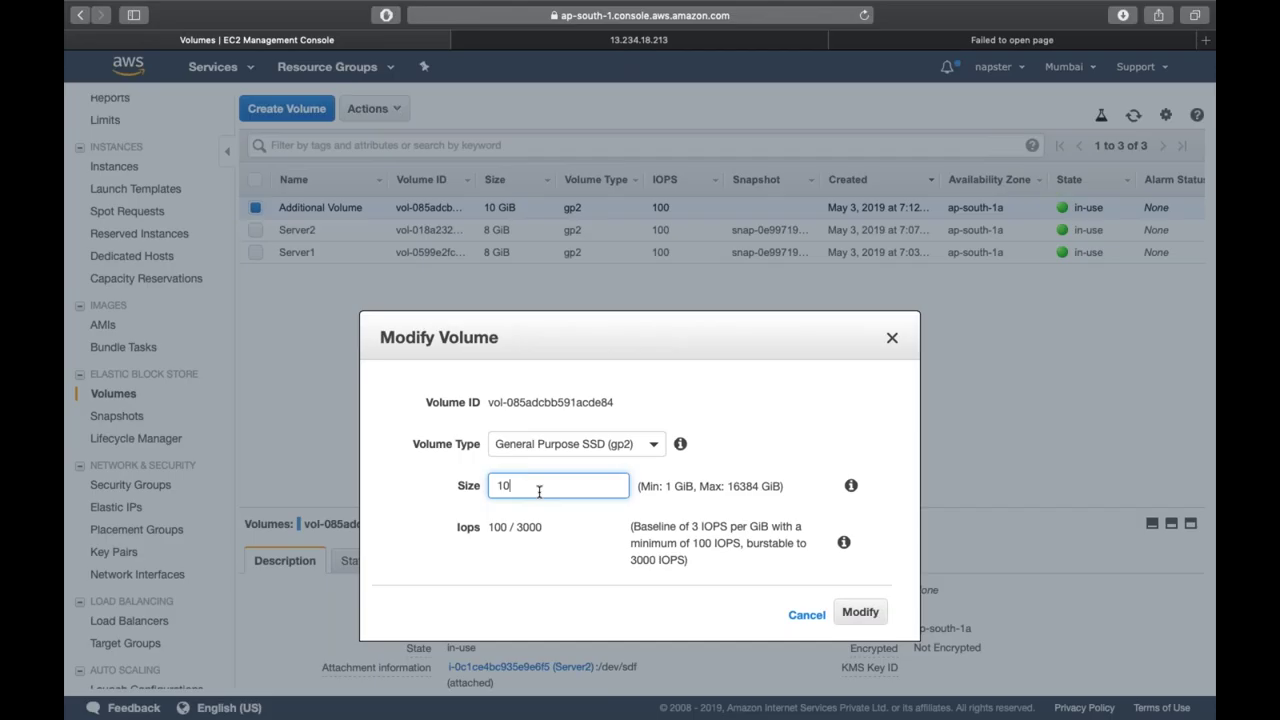
key("BackSpace")
type("2")
key("BackSpace")
key("BackSpace")
type("9")
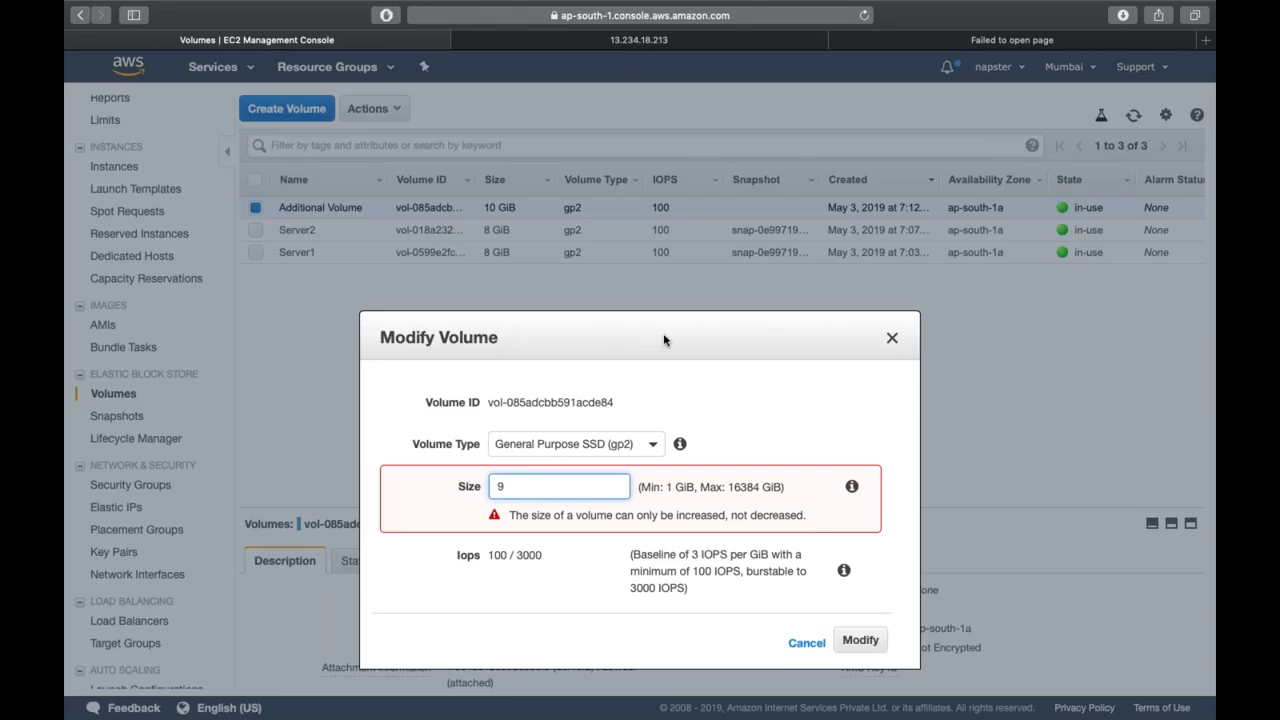
left_click_drag(664, 340, 668, 166)
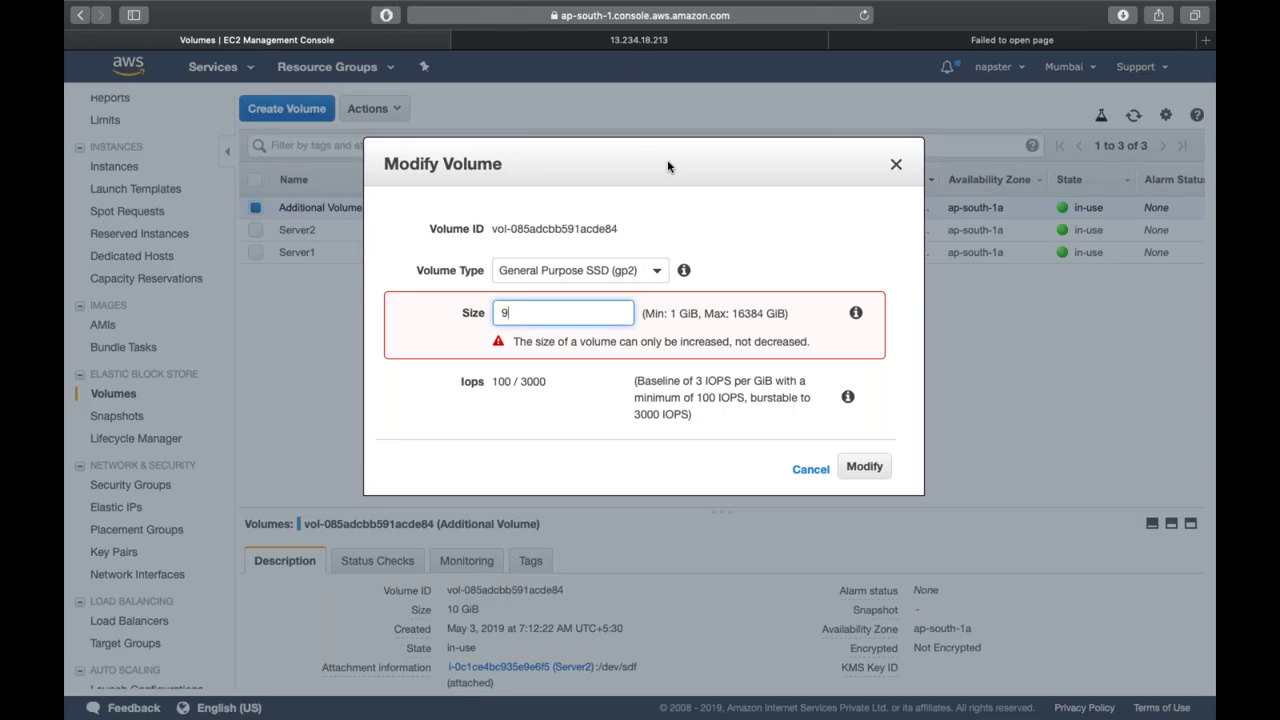
left_click(810, 469)
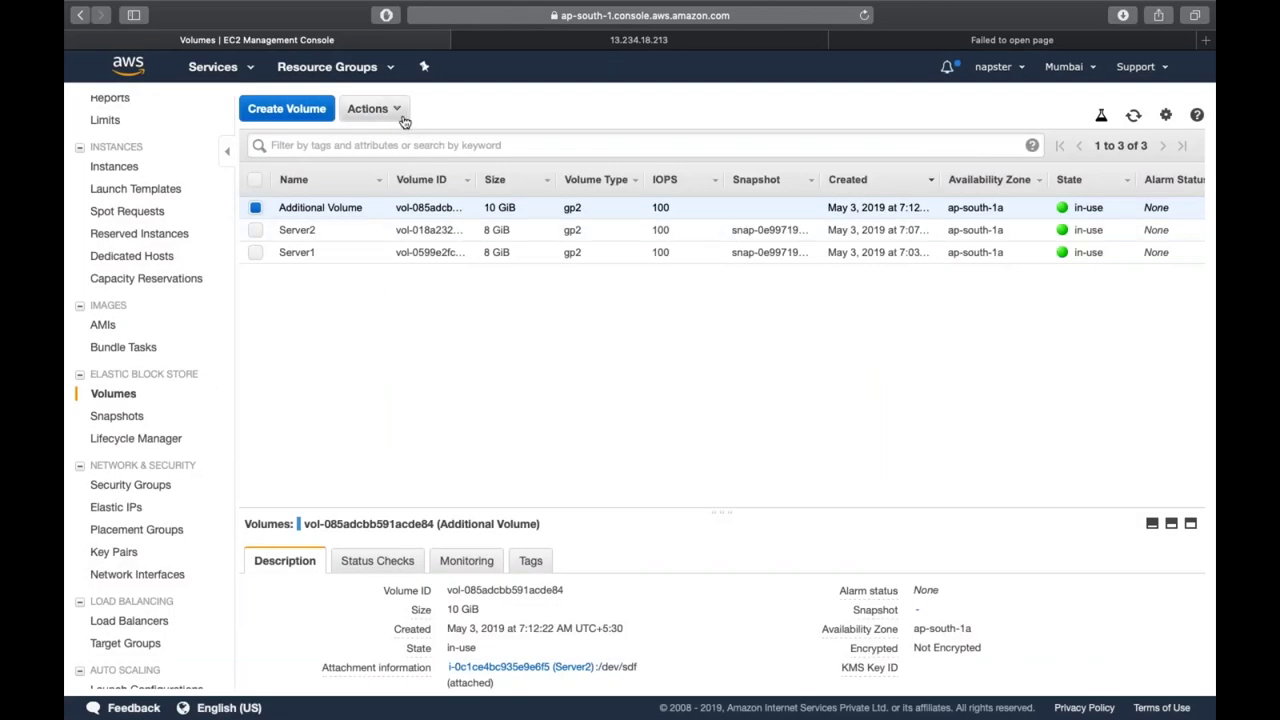
Step: Enlarge the details of Additional Volume, look at its Create Snapshot form and leave without creating a snapshot
left_click_drag(509, 511, 508, 450)
left_click_drag(508, 385, 508, 343)
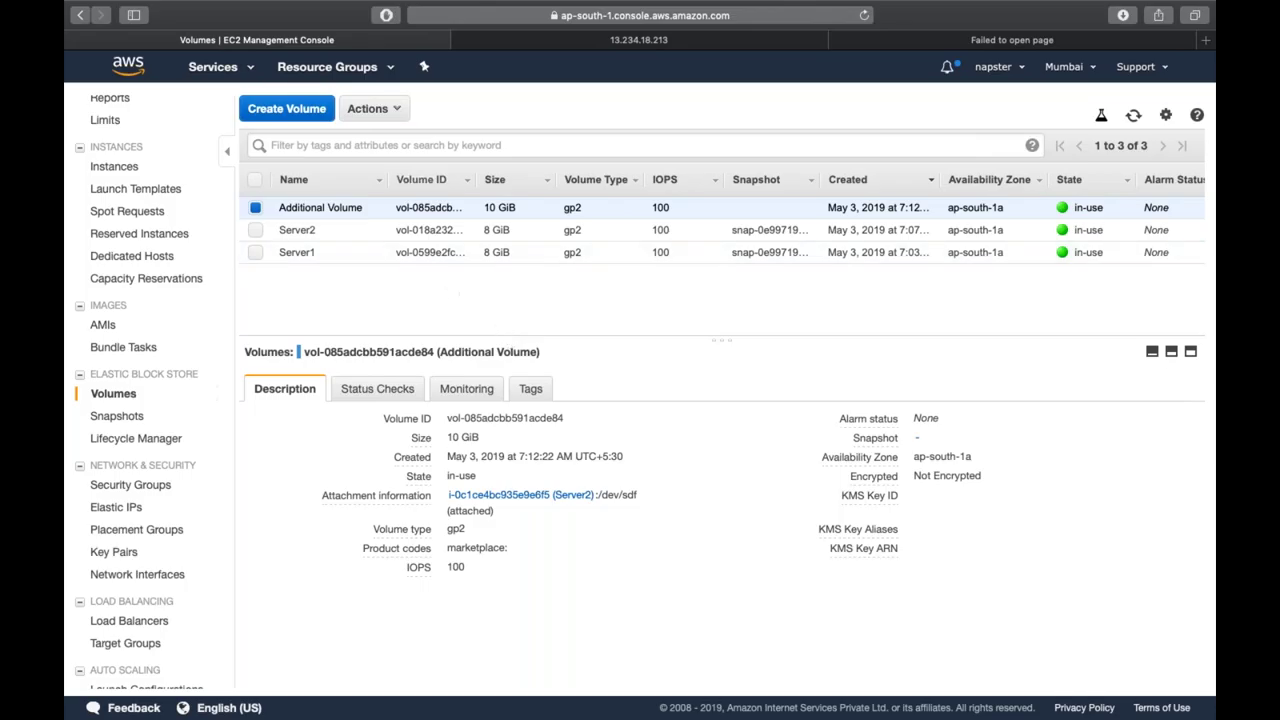
left_click(368, 108)
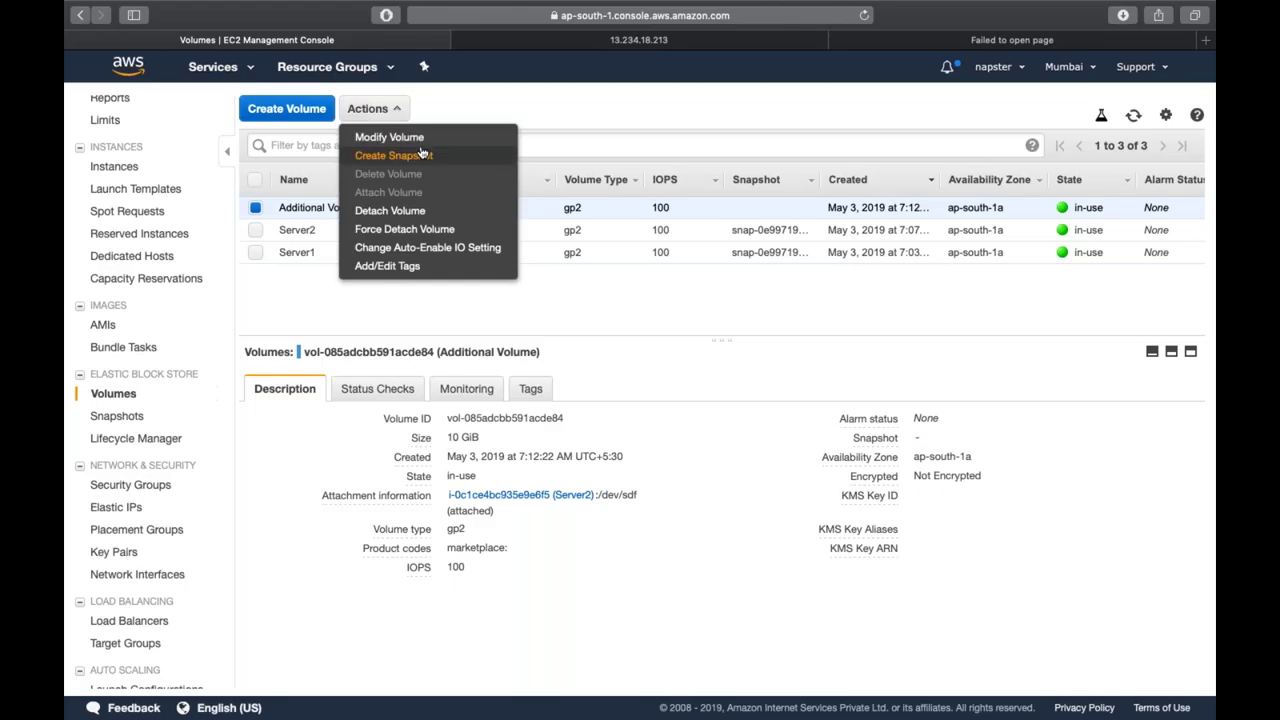
left_click(400, 157)
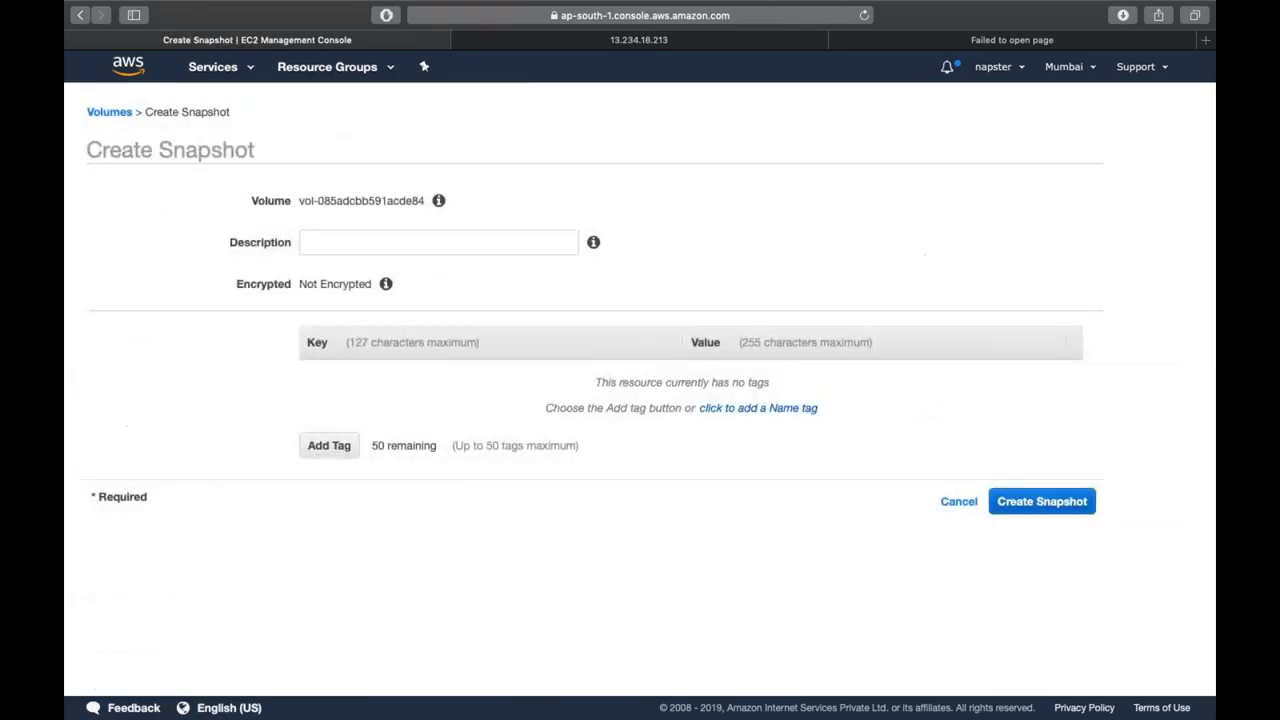
left_click(952, 502)
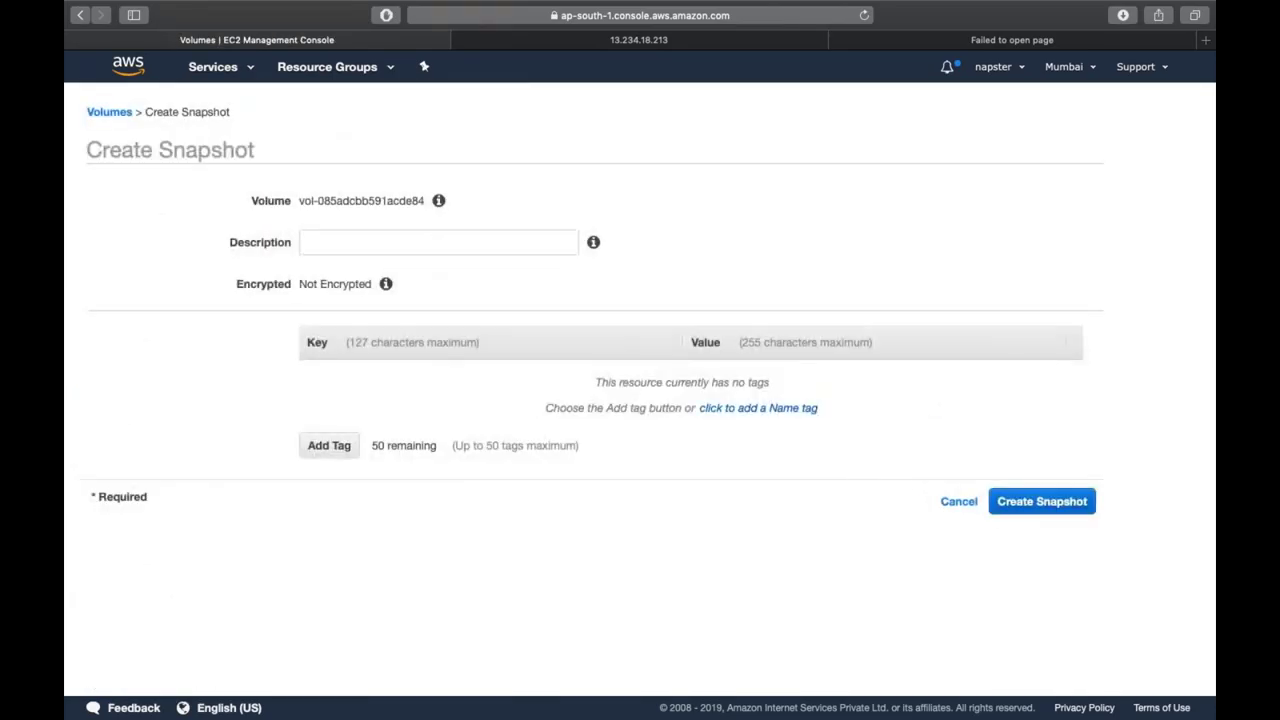
left_click(500, 207)
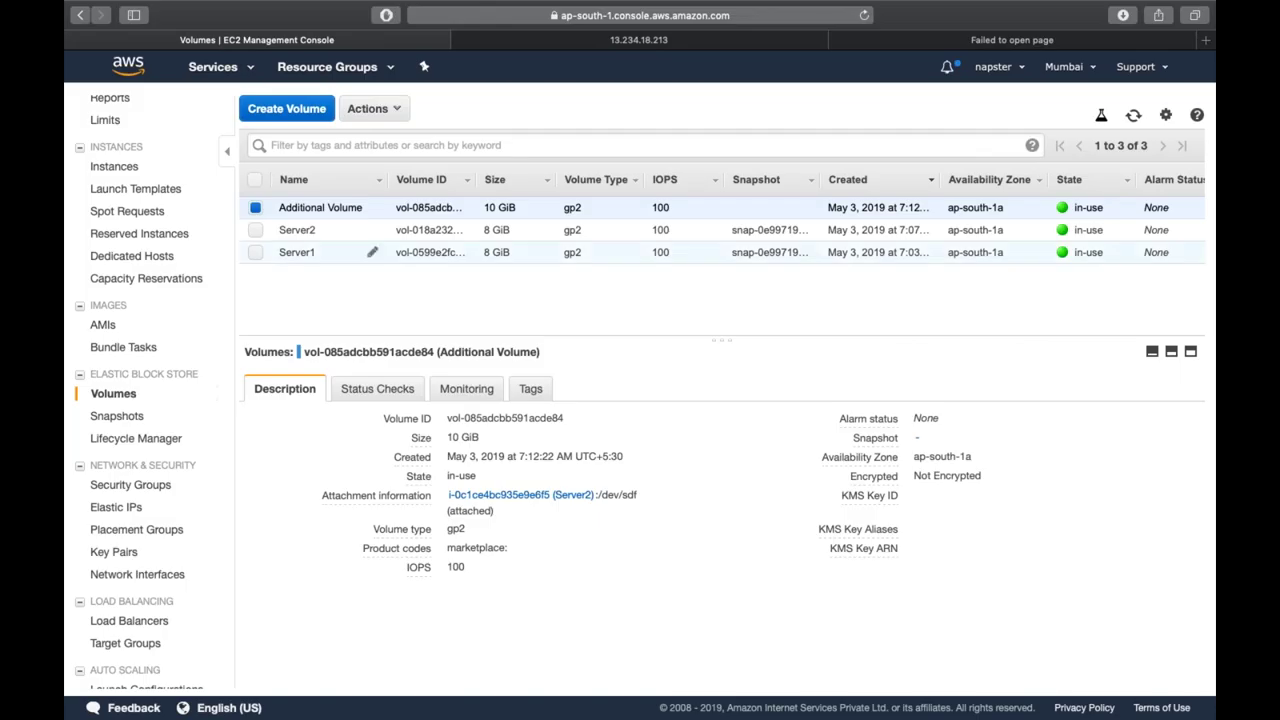
Step: Open the EBS snapshots list, enlarge the snapshot details and examine the available ownership filter options
left_click(122, 416)
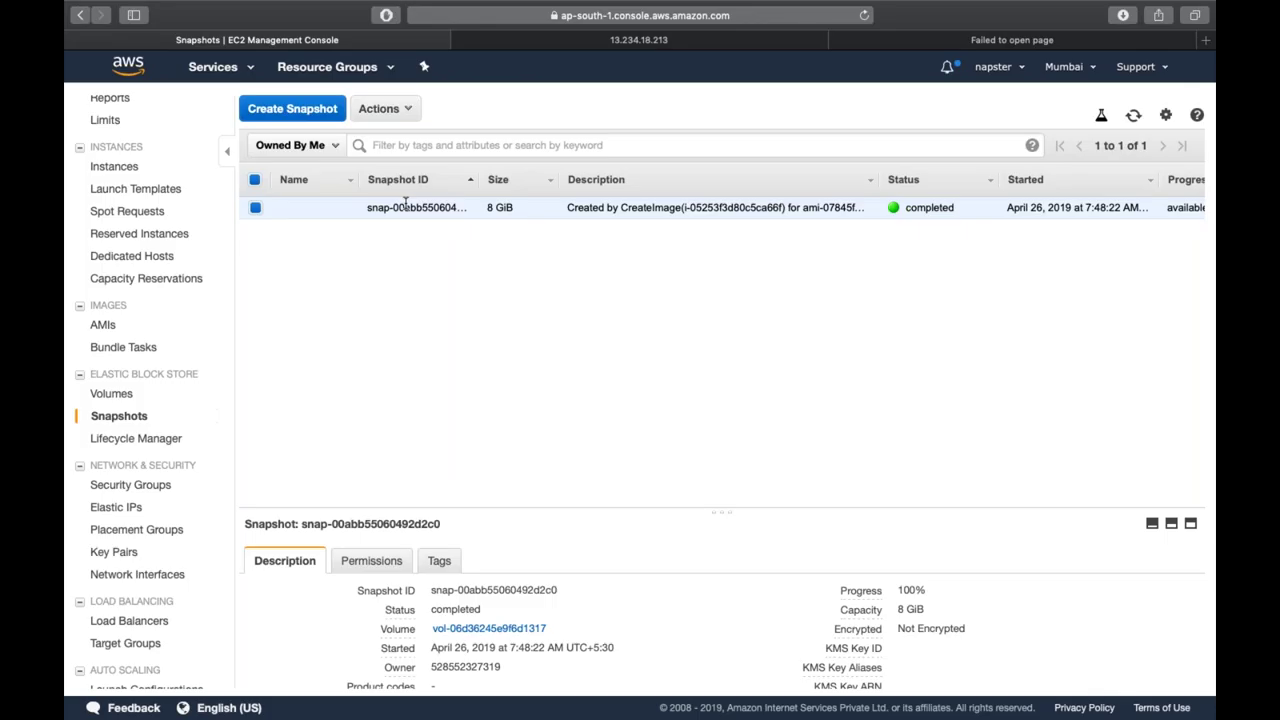
left_click_drag(479, 509, 491, 297)
left_click(322, 146)
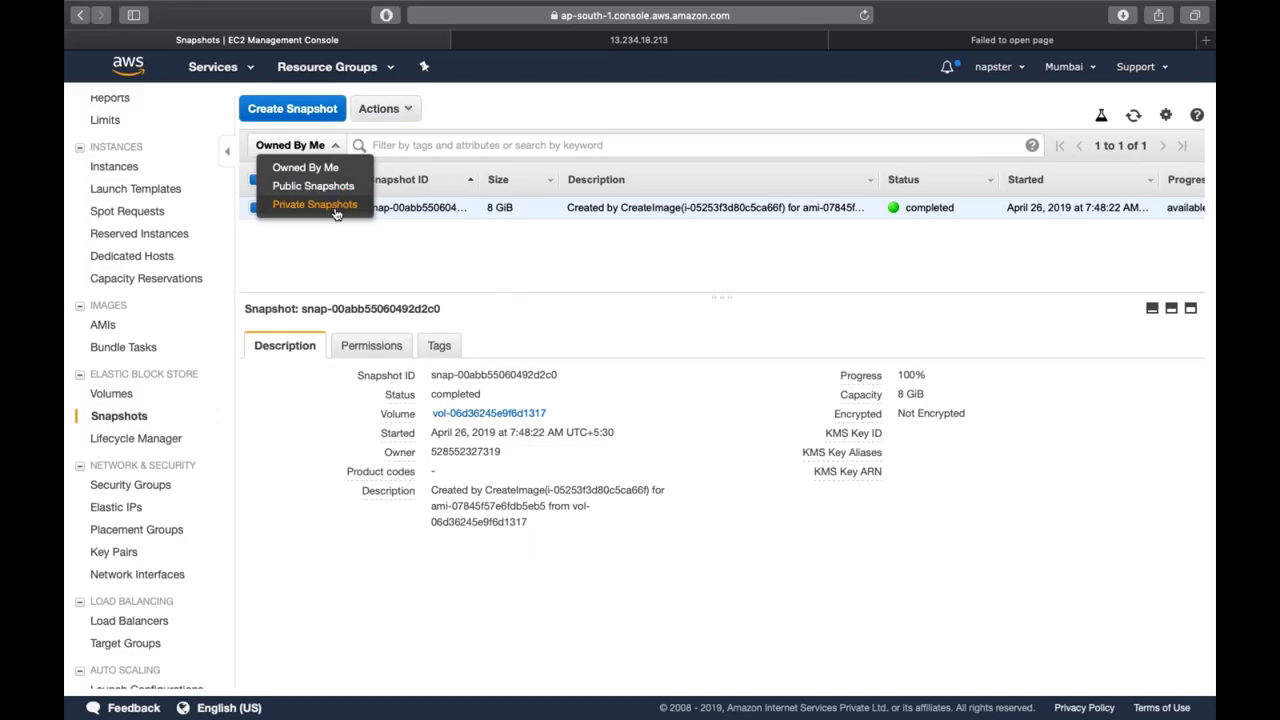
left_click(493, 290)
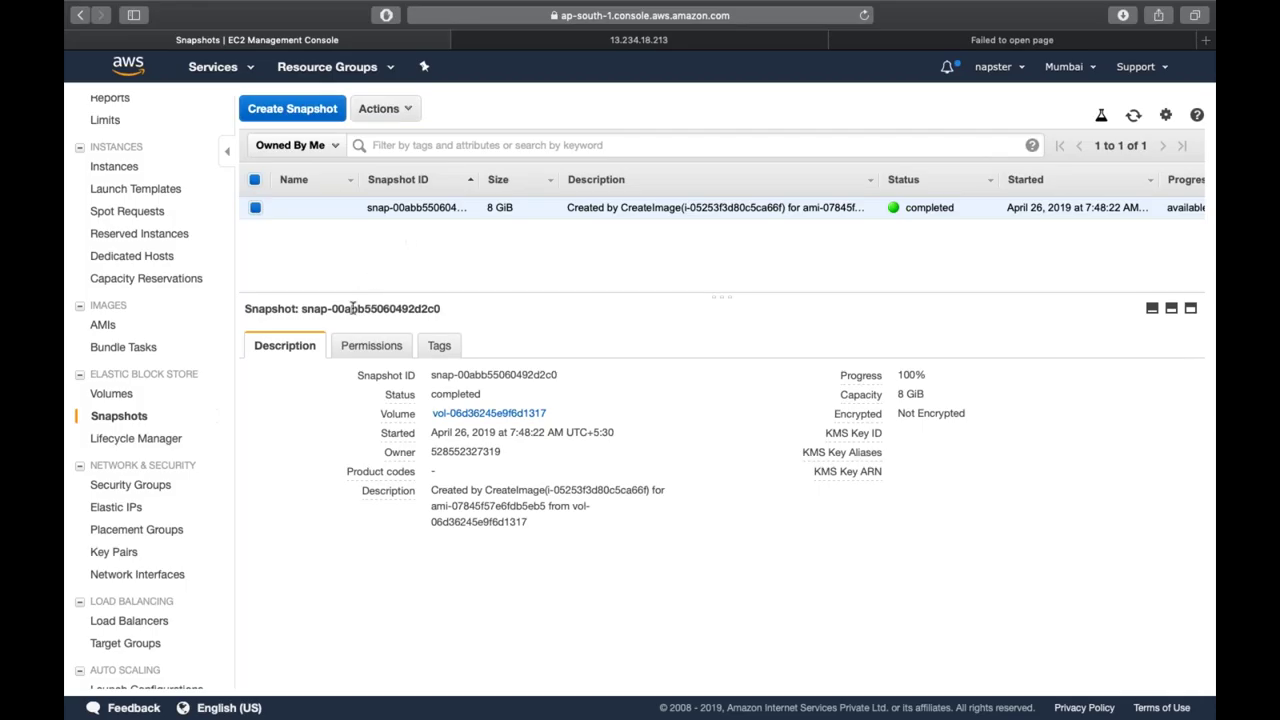
Step: Examine the Public and Private sharing options in the snapshot's Modify Permissions settings and leave without saving
left_click(362, 342)
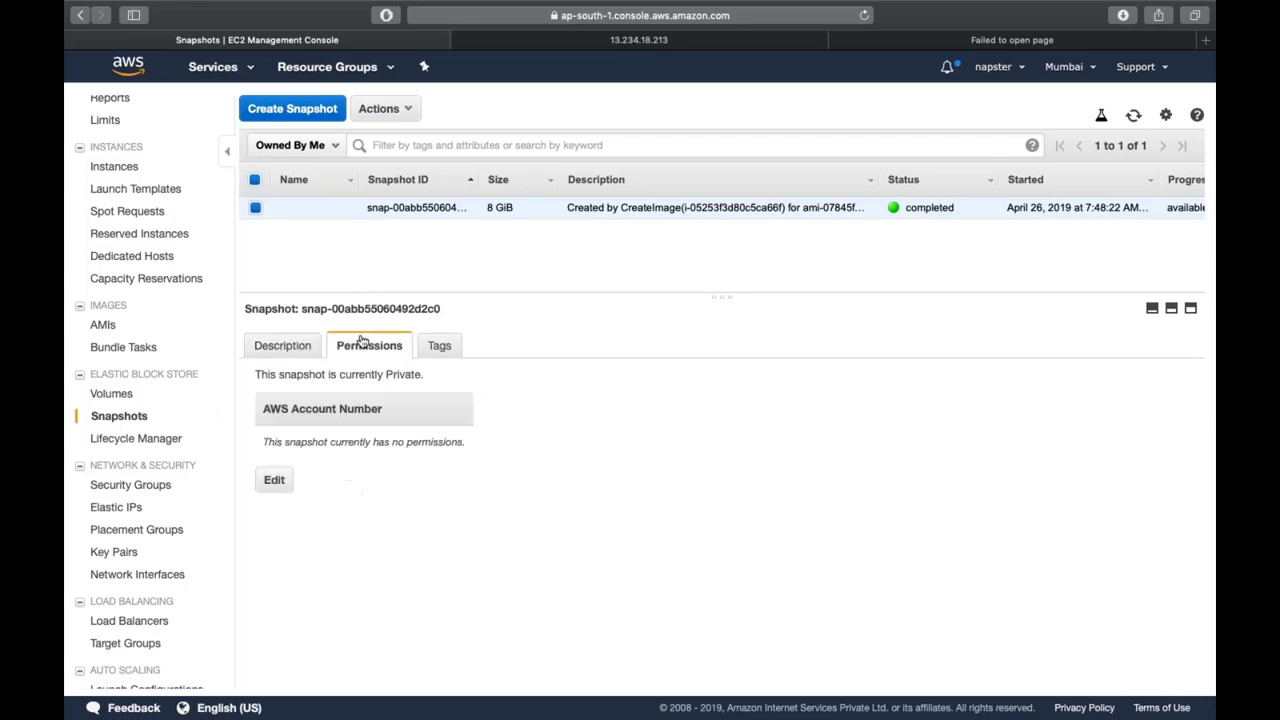
left_click(277, 480)
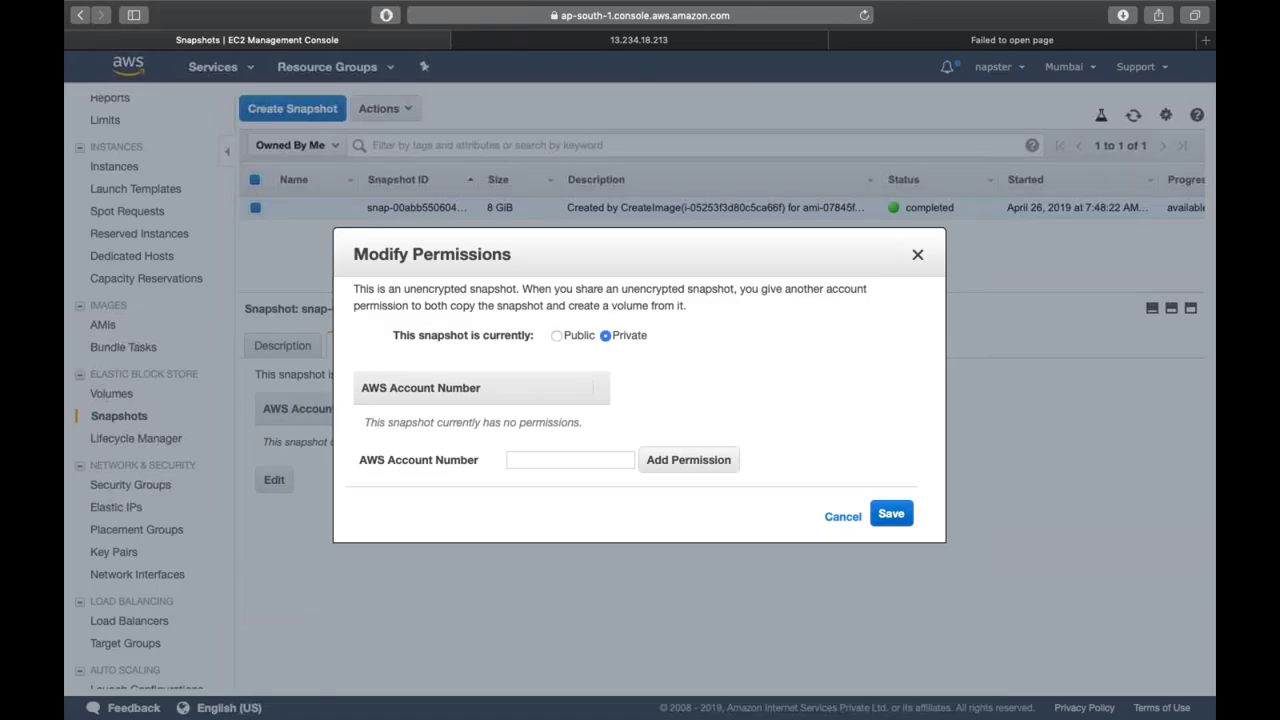
left_click(556, 337)
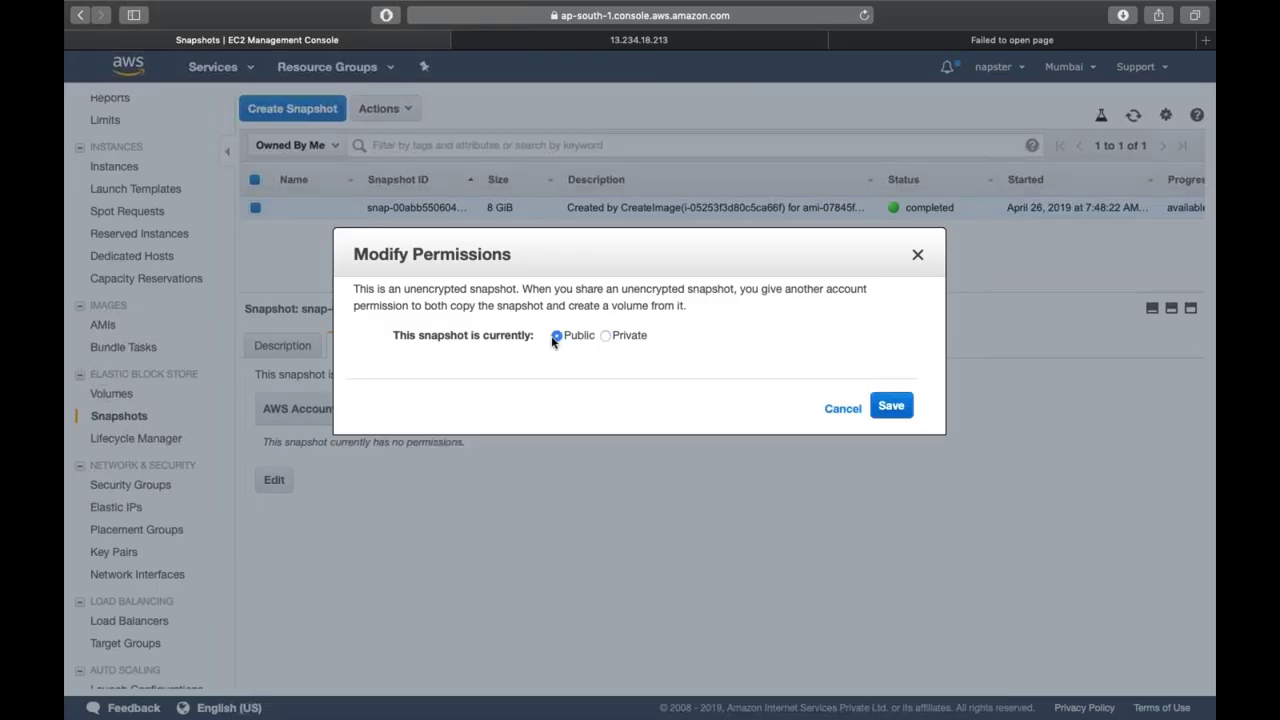
left_click(606, 336)
left_click(555, 460)
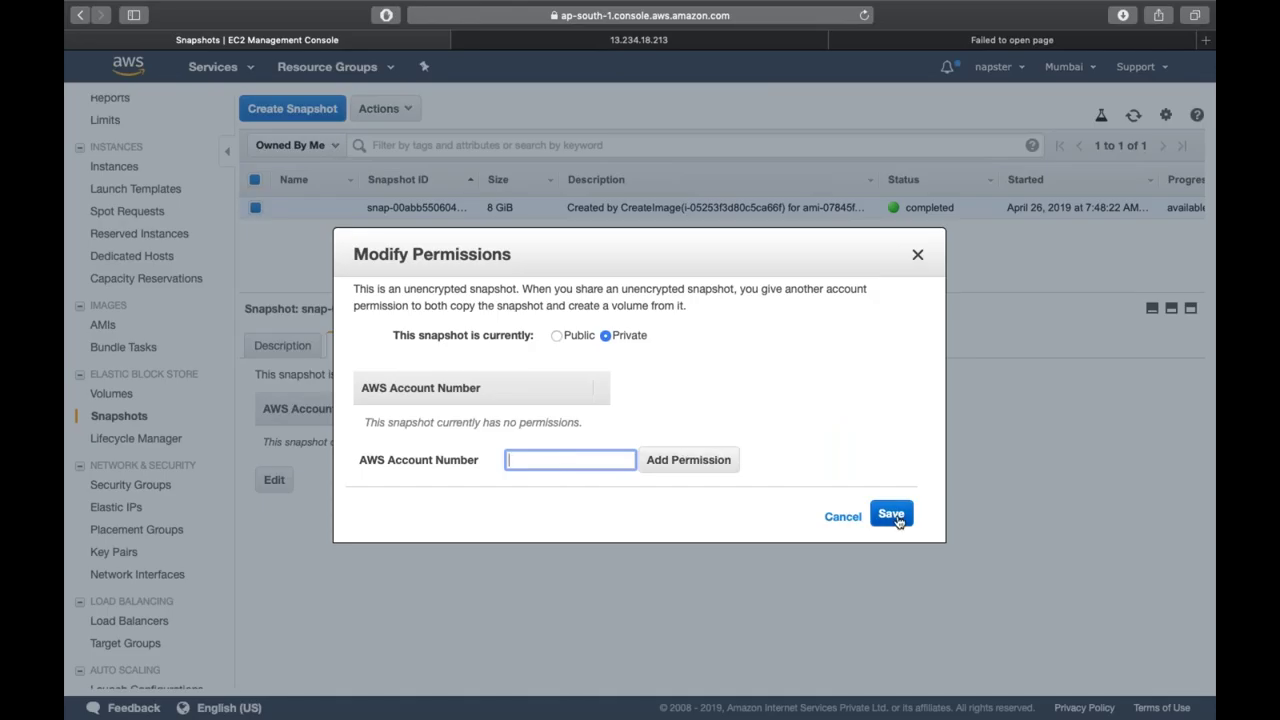
left_click(845, 517)
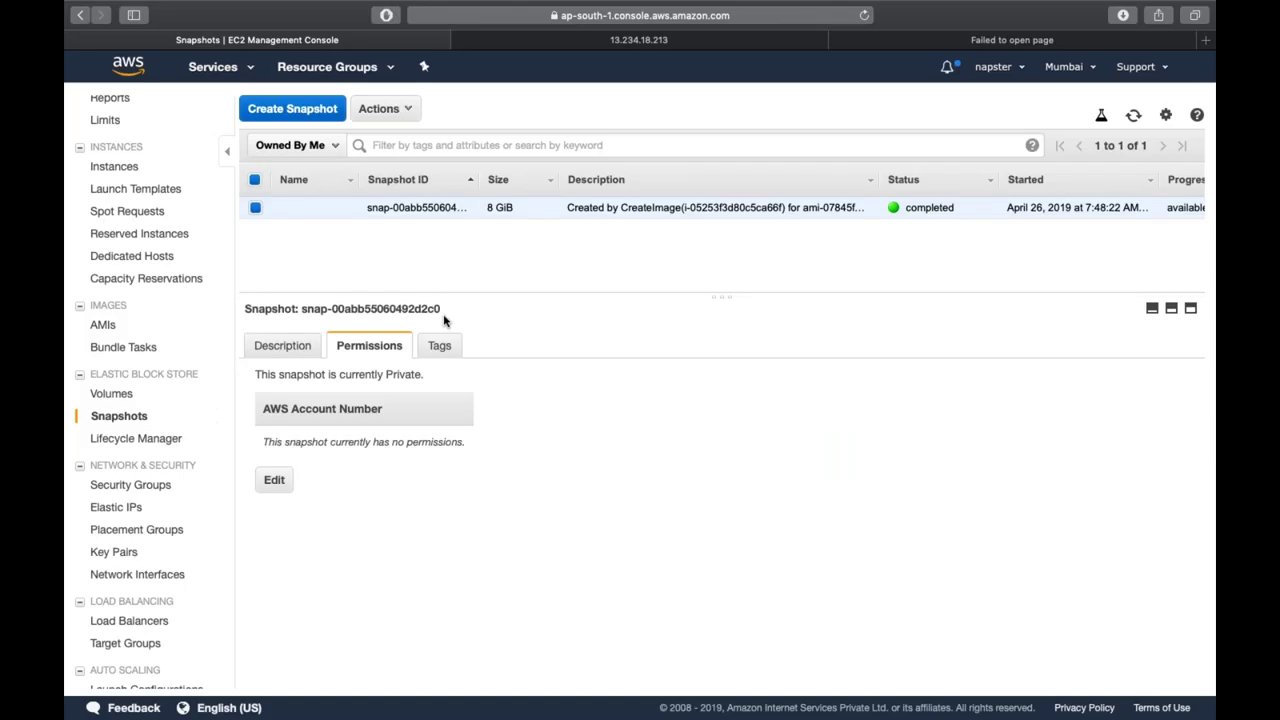
Step: Filter the snapshots list by Private Snapshots, switch the filter to Public Snapshots and look through the list
left_click(322, 148)
left_click(312, 207)
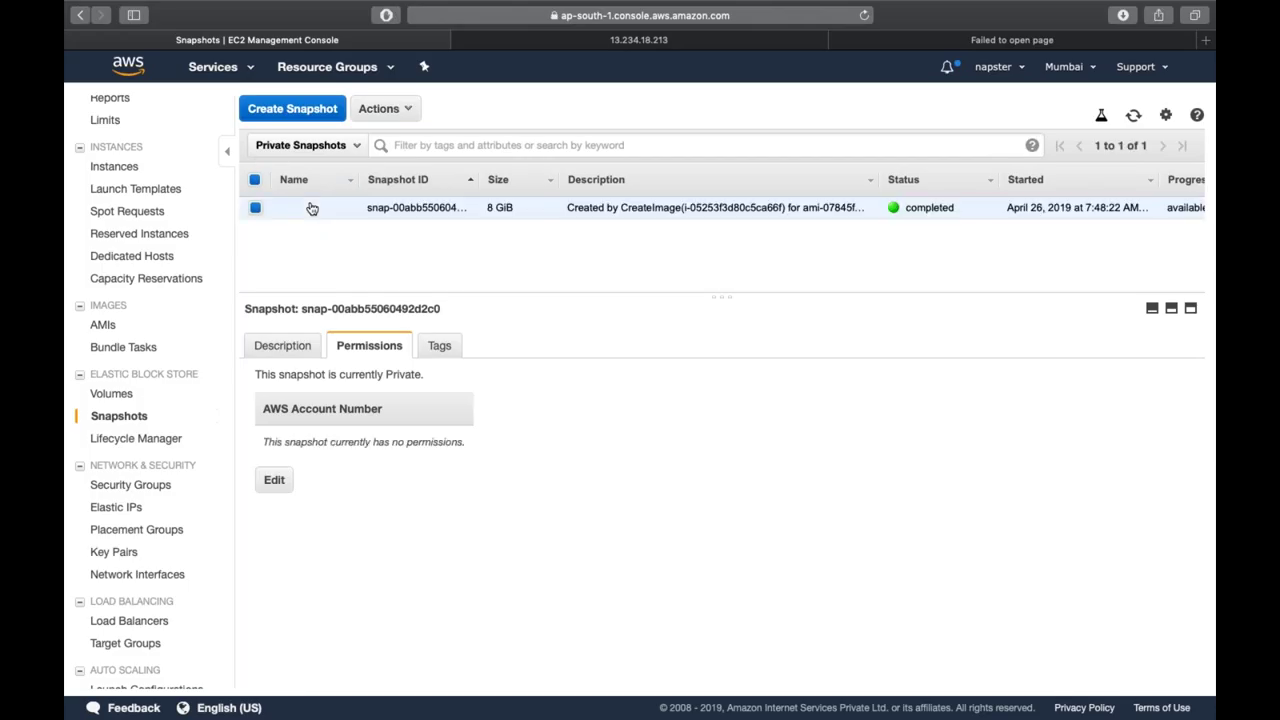
left_click(309, 147)
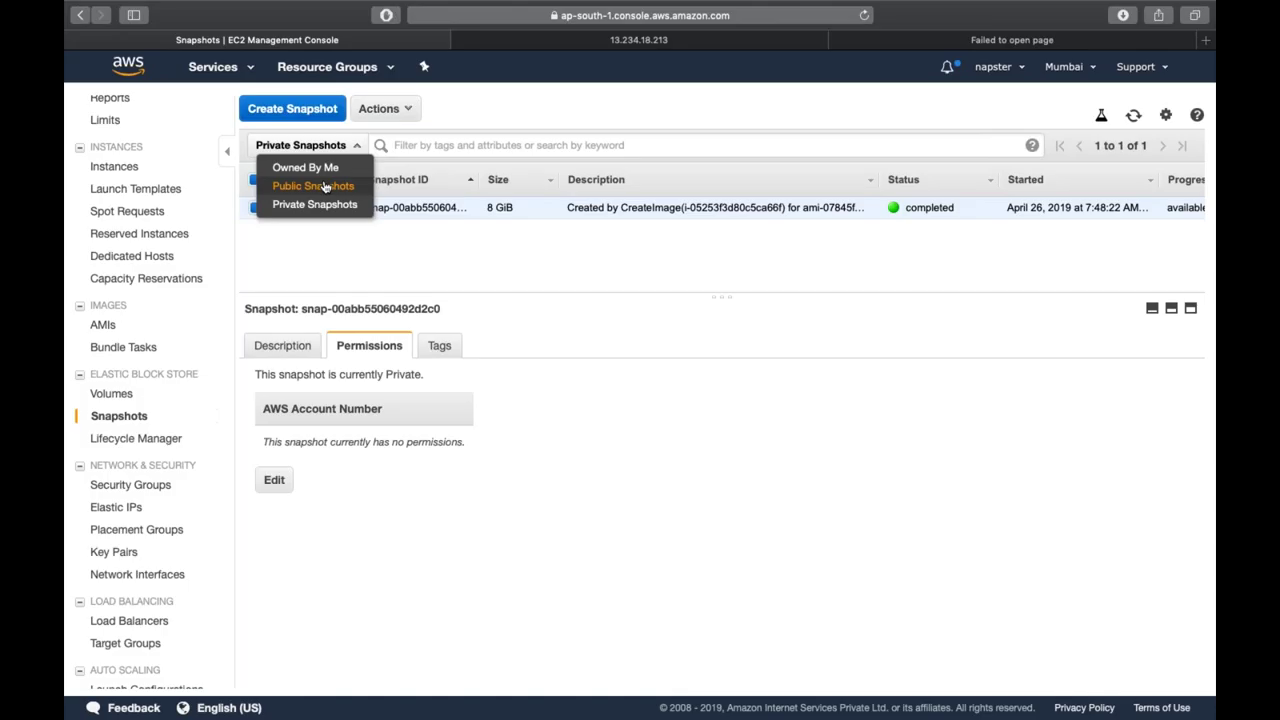
left_click(313, 186)
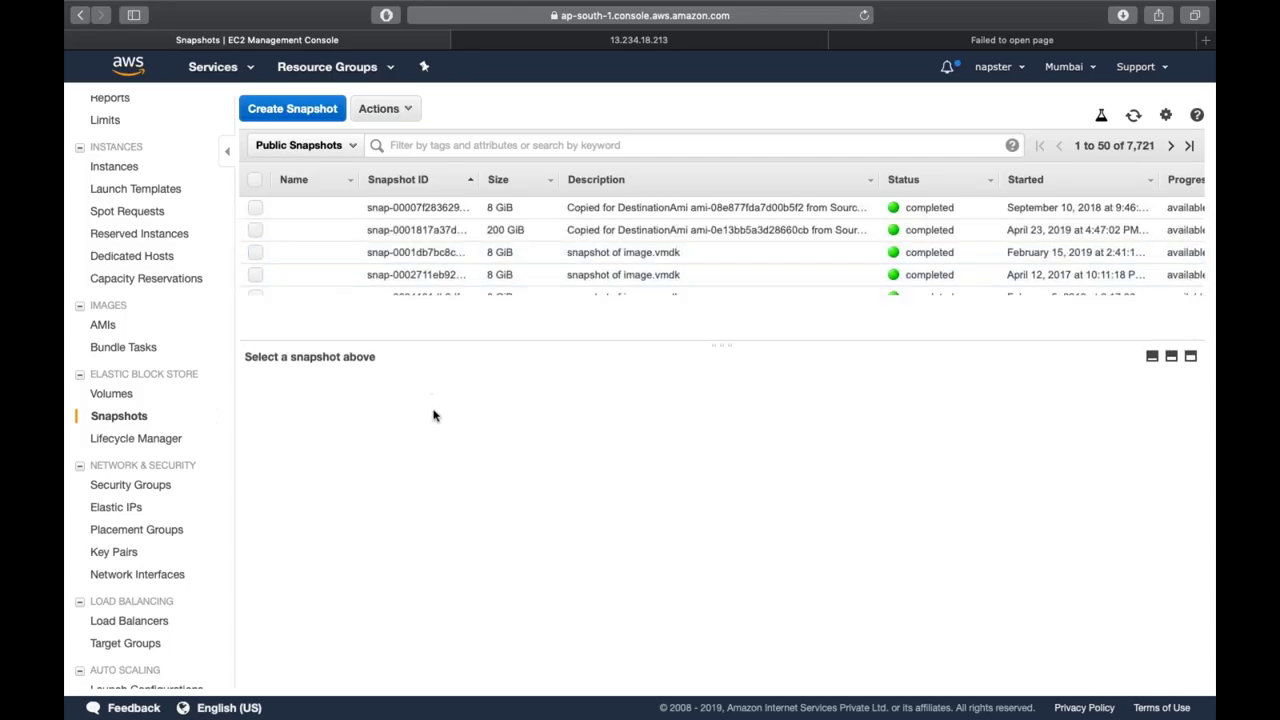
scroll(551, 341, "down", 10)
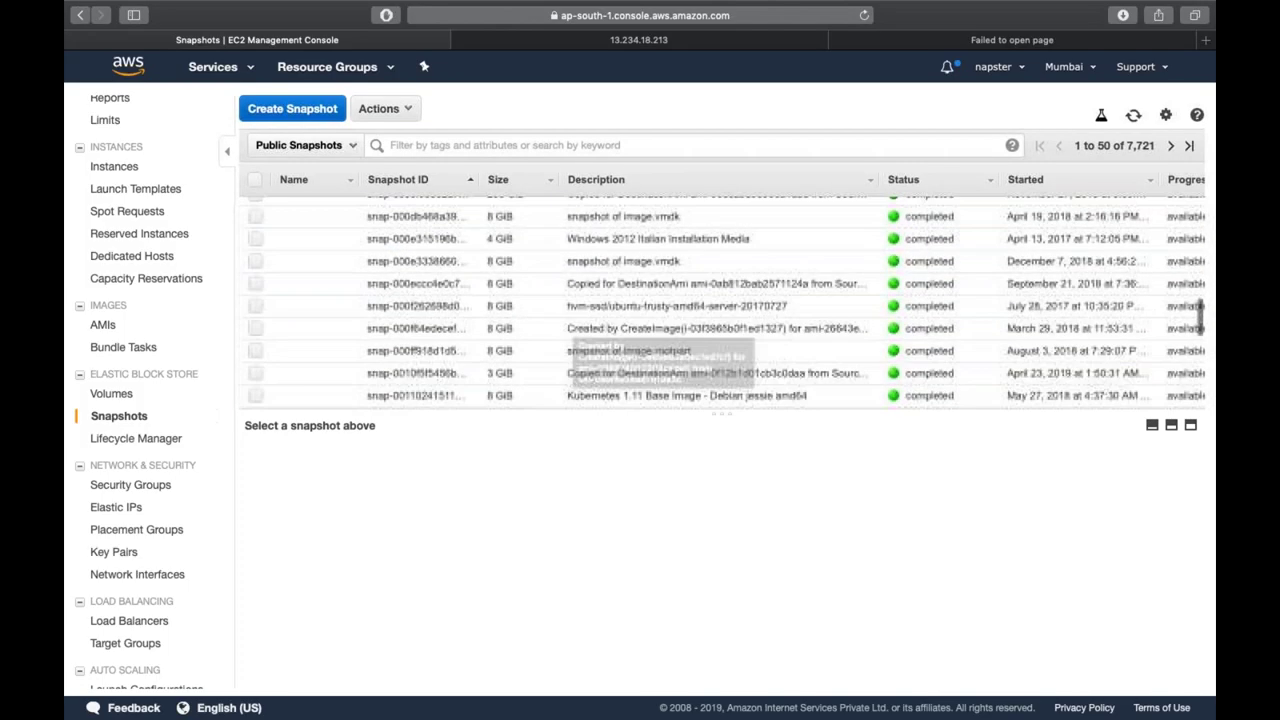
scroll(722, 300, "up", 10)
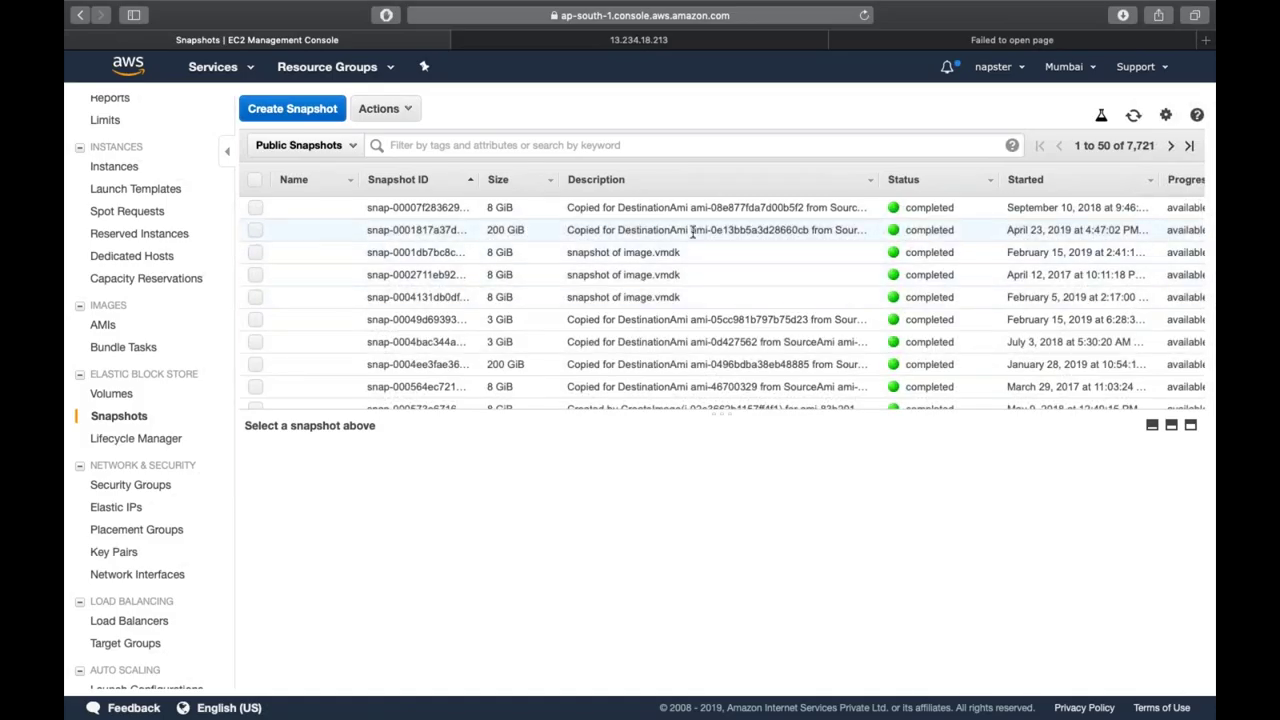
Step: Widen the Description column of the public snapshots list and view the details of the image.rootpart snapshot and a 5 GiB snapshot
scroll(692, 230, "right", 3)
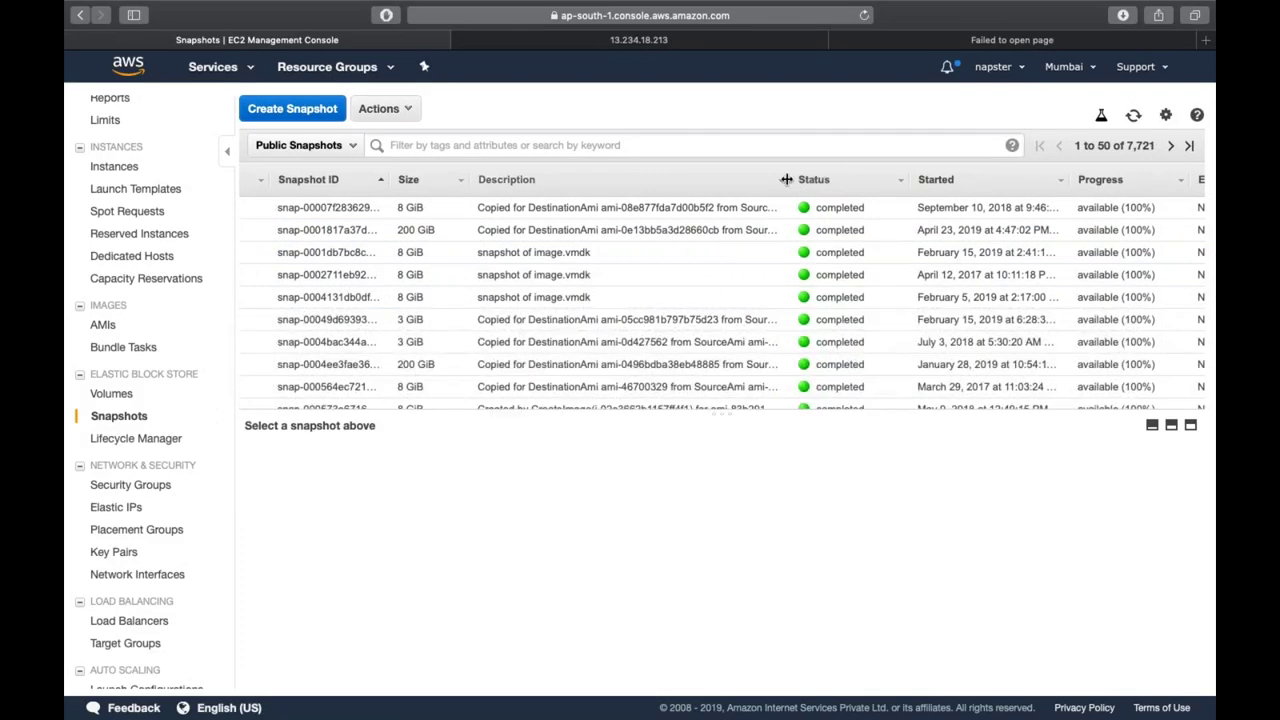
left_click_drag(793, 179, 988, 179)
scroll(457, 237, "left", 3)
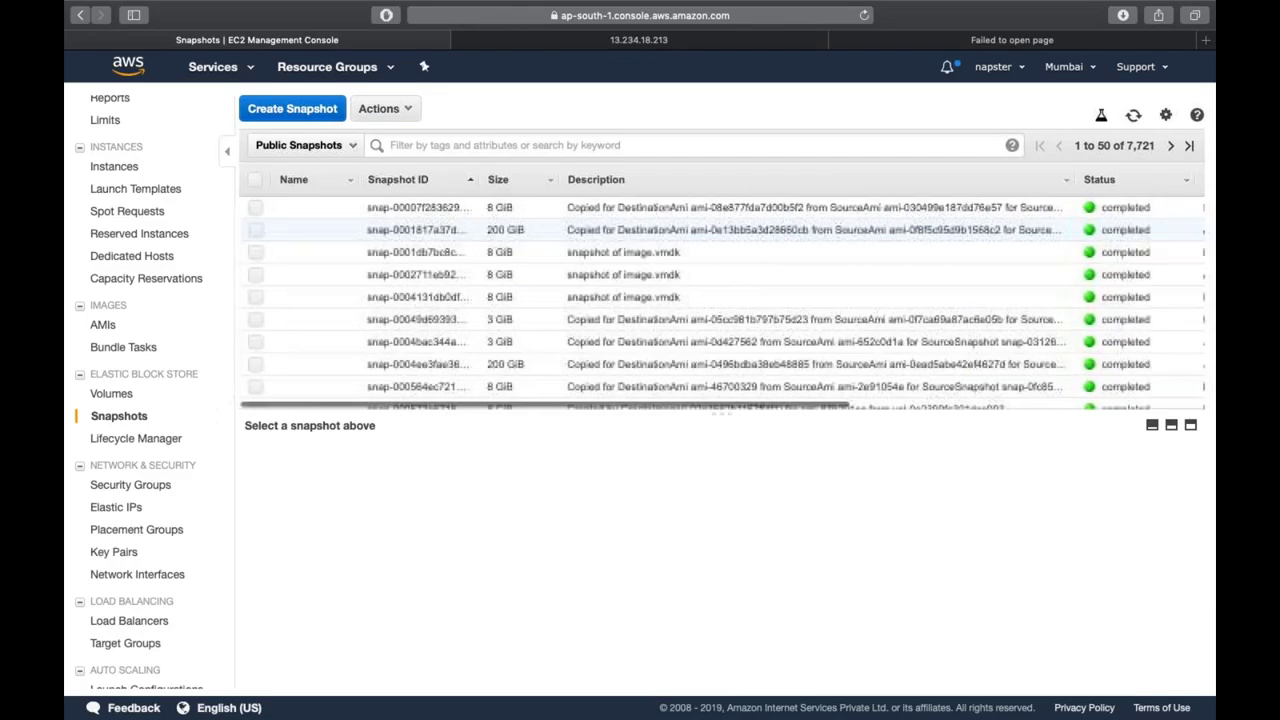
scroll(553, 286, "down", 15)
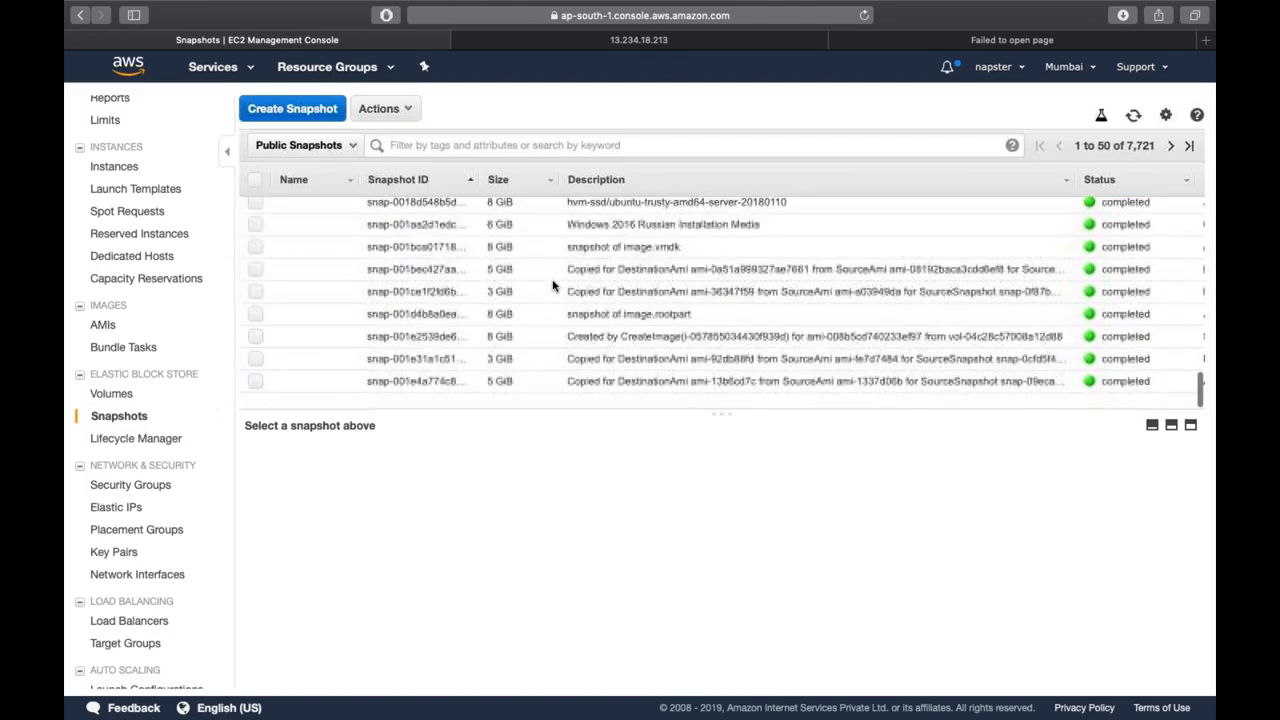
left_click(564, 331)
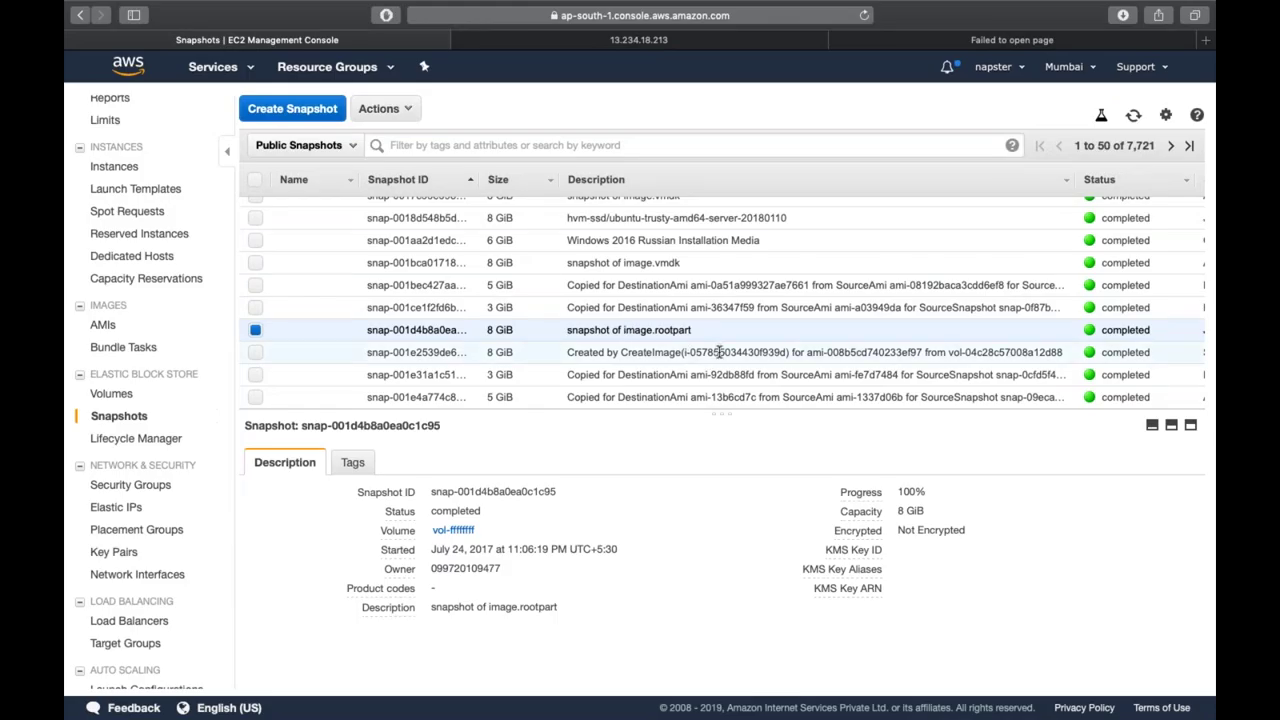
left_click(662, 285)
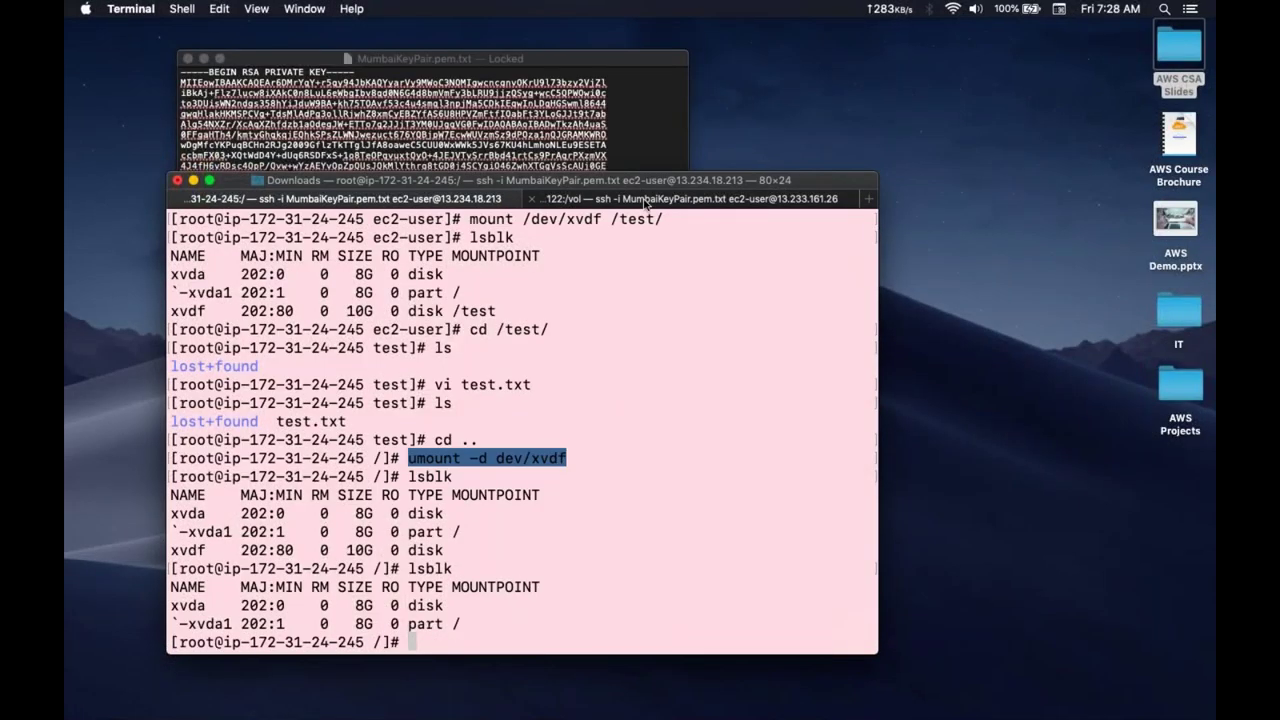
Step: Bring up Server2's session in Terminal, and reload Server2's web page in the browser
left_click(645, 200)
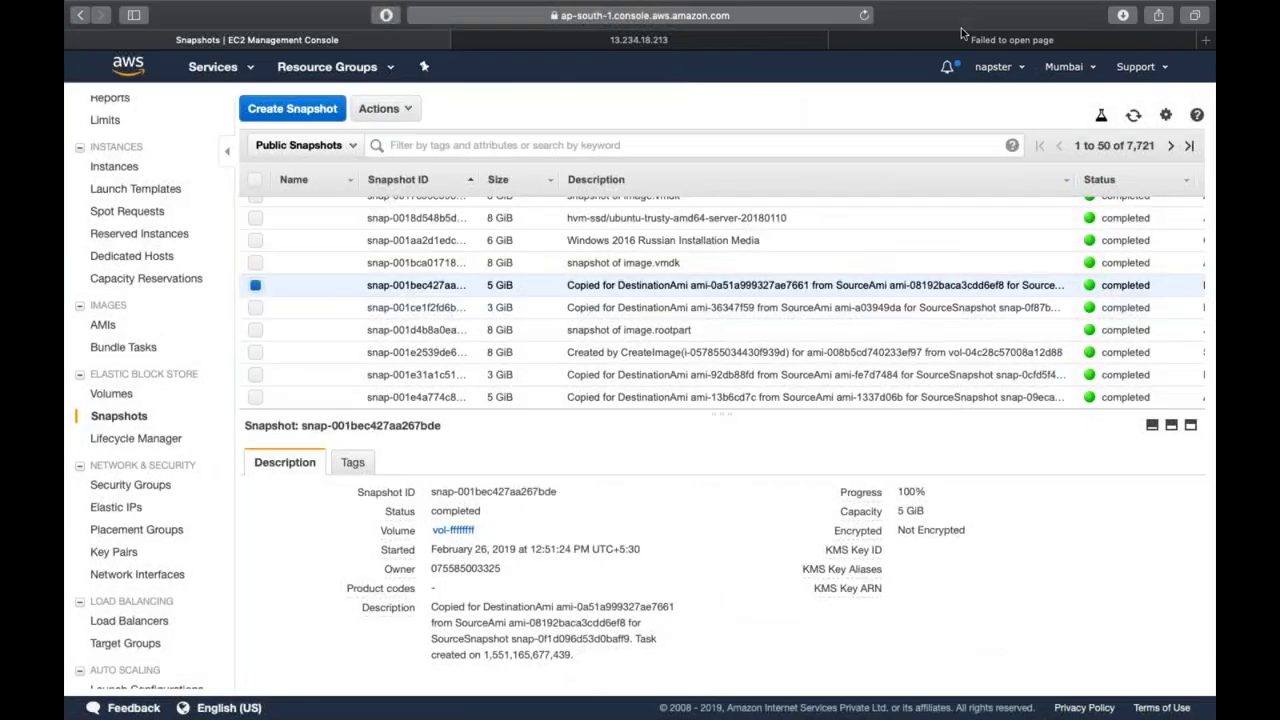
left_click(962, 38)
left_click(865, 16)
left_click(865, 16)
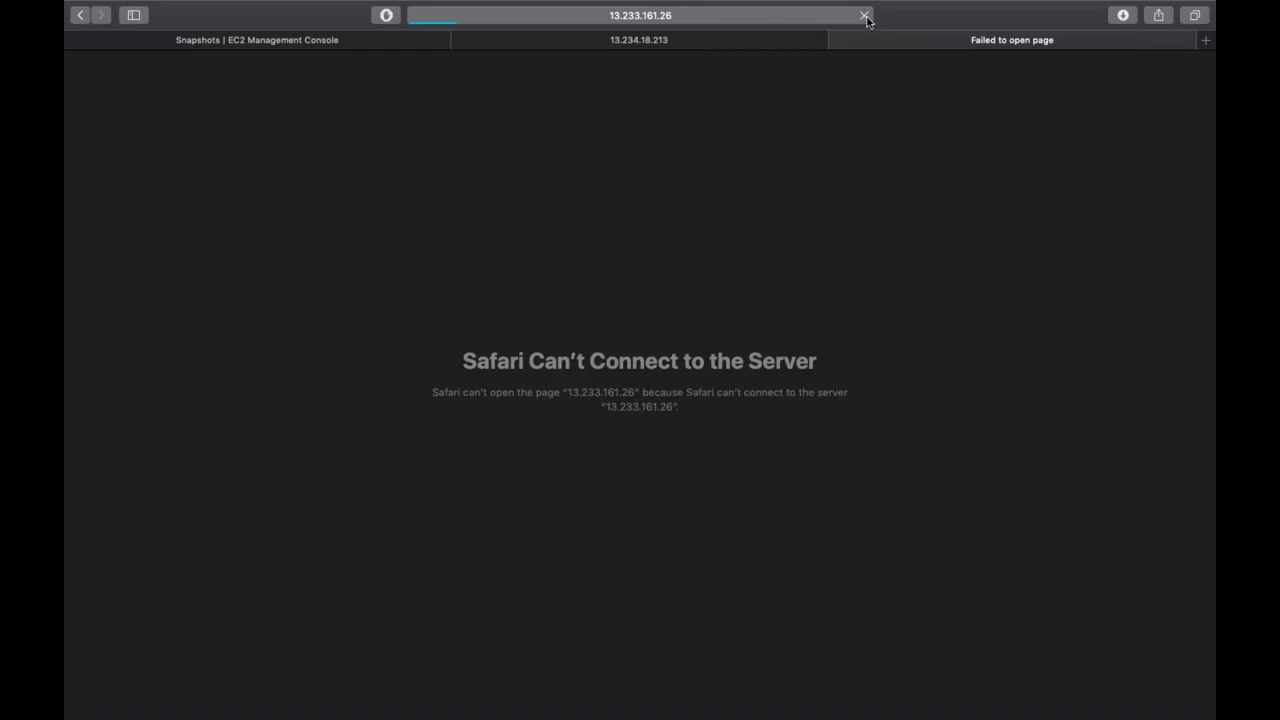
Step: Return to the EC2 console's instances list, select Server2 and view the inbound rules of its security group
left_click(325, 42)
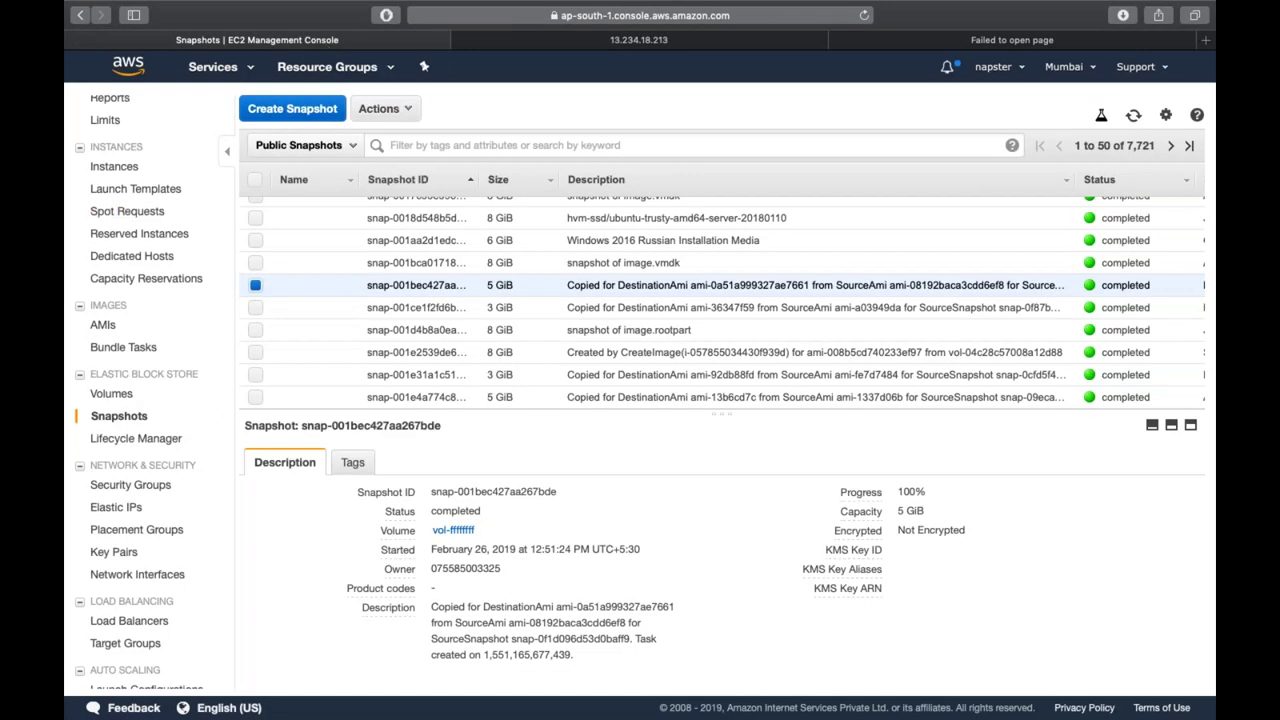
left_click(114, 166)
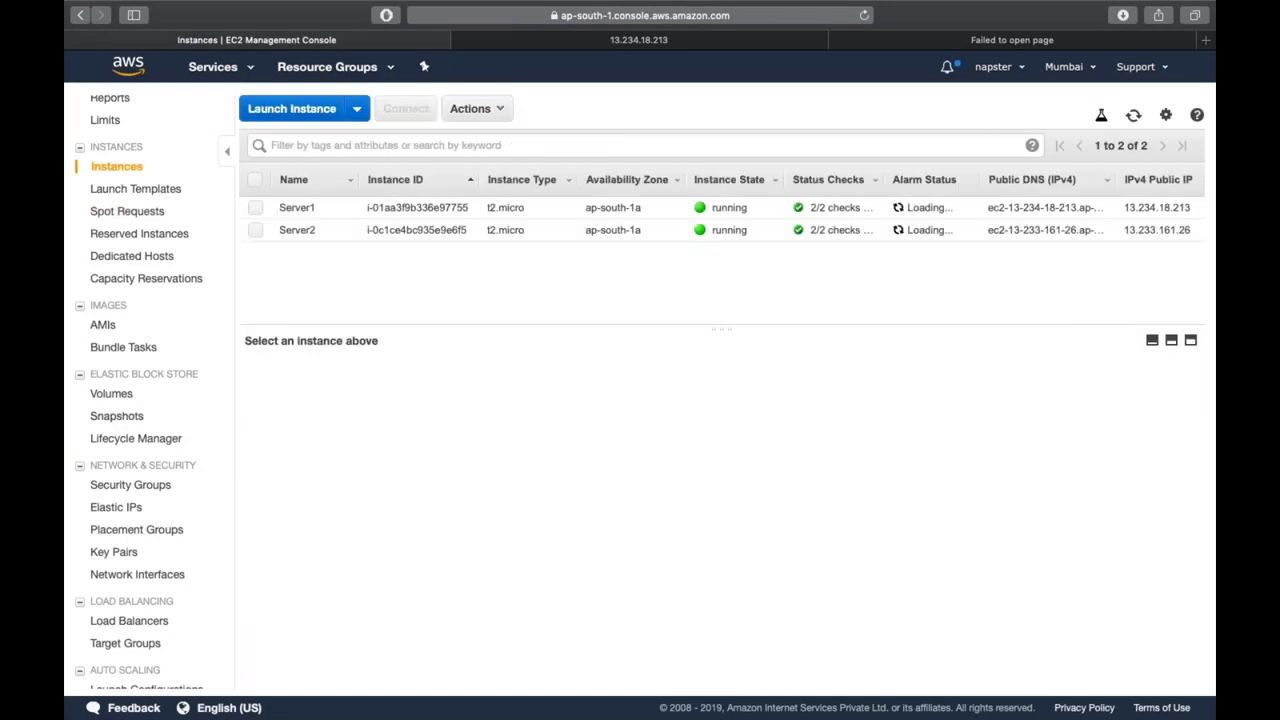
left_click(416, 230)
left_click(534, 518)
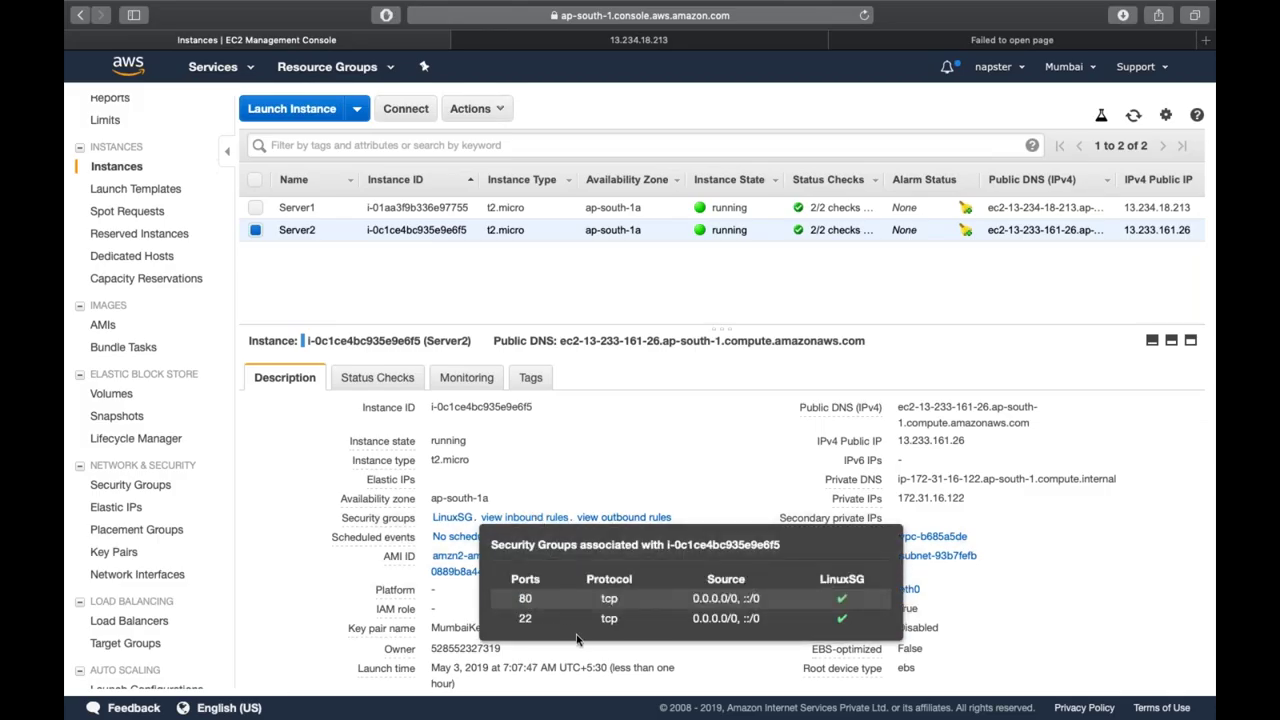
Step: View Server2's user data, highlight the whole script to check it, and leave the dialog without saving
left_click(470, 108)
mouse_move(500, 215)
mouse_move(535, 233)
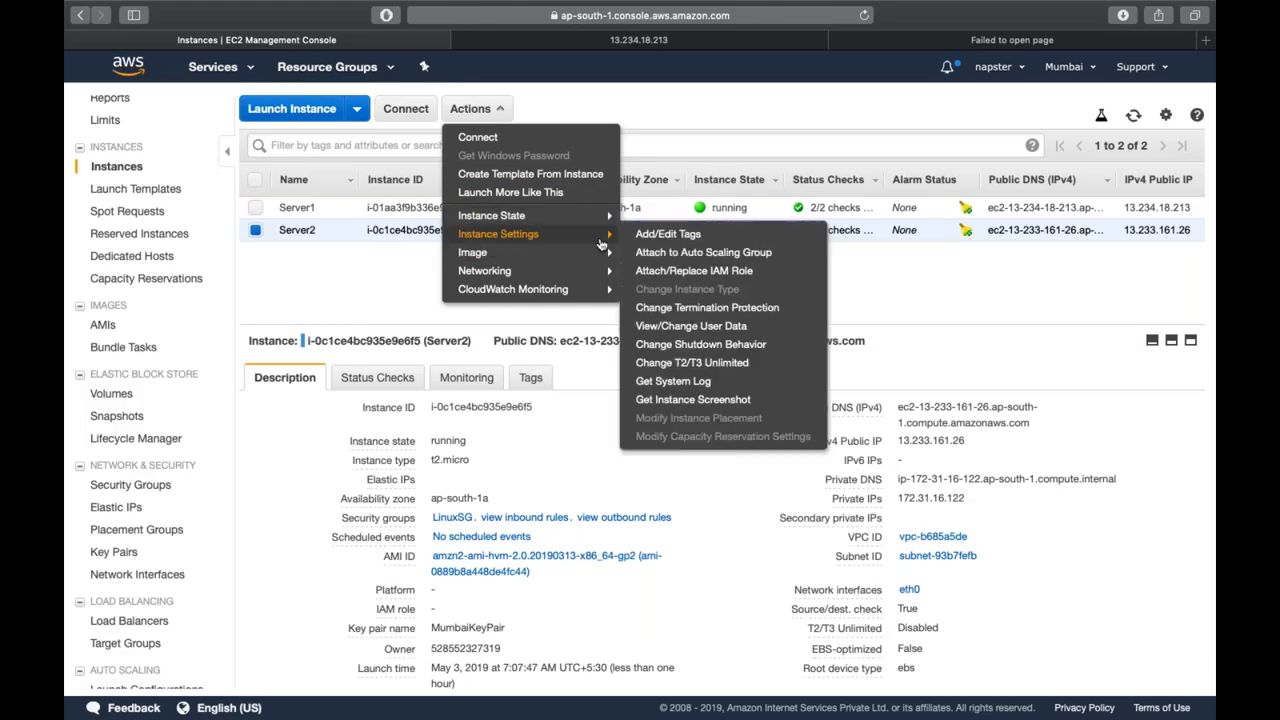
left_click(691, 326)
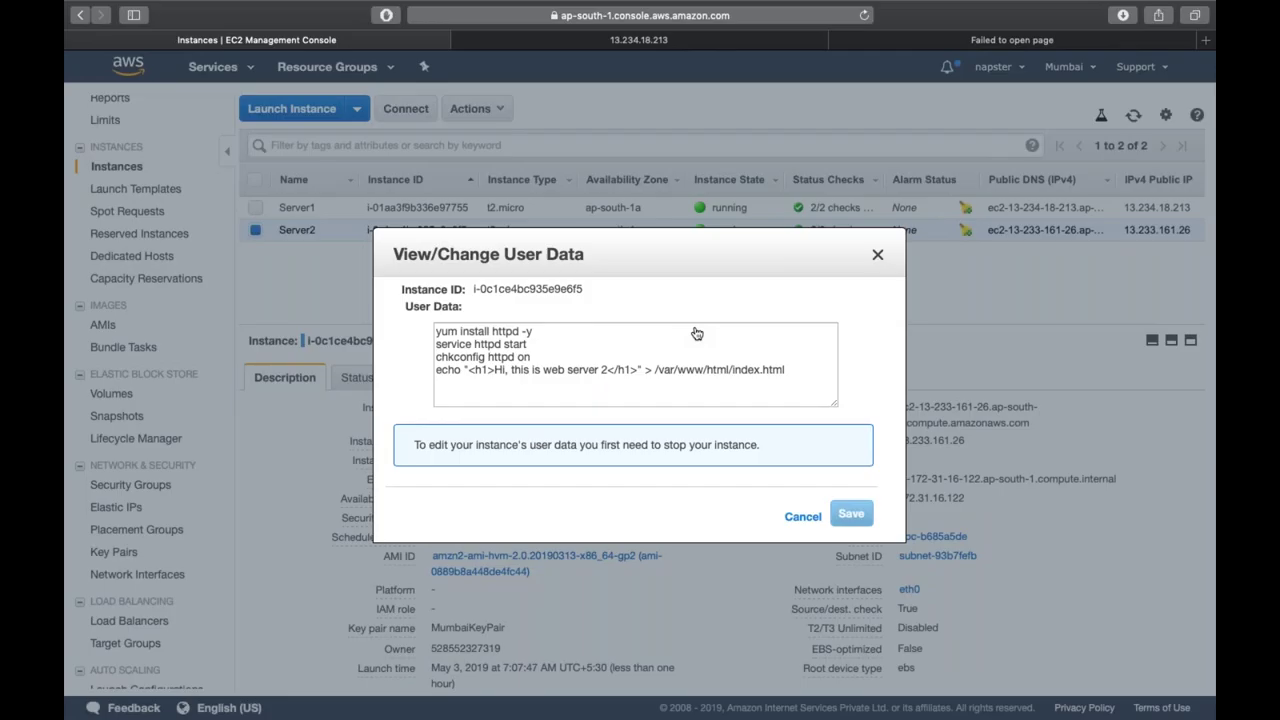
left_click(467, 330)
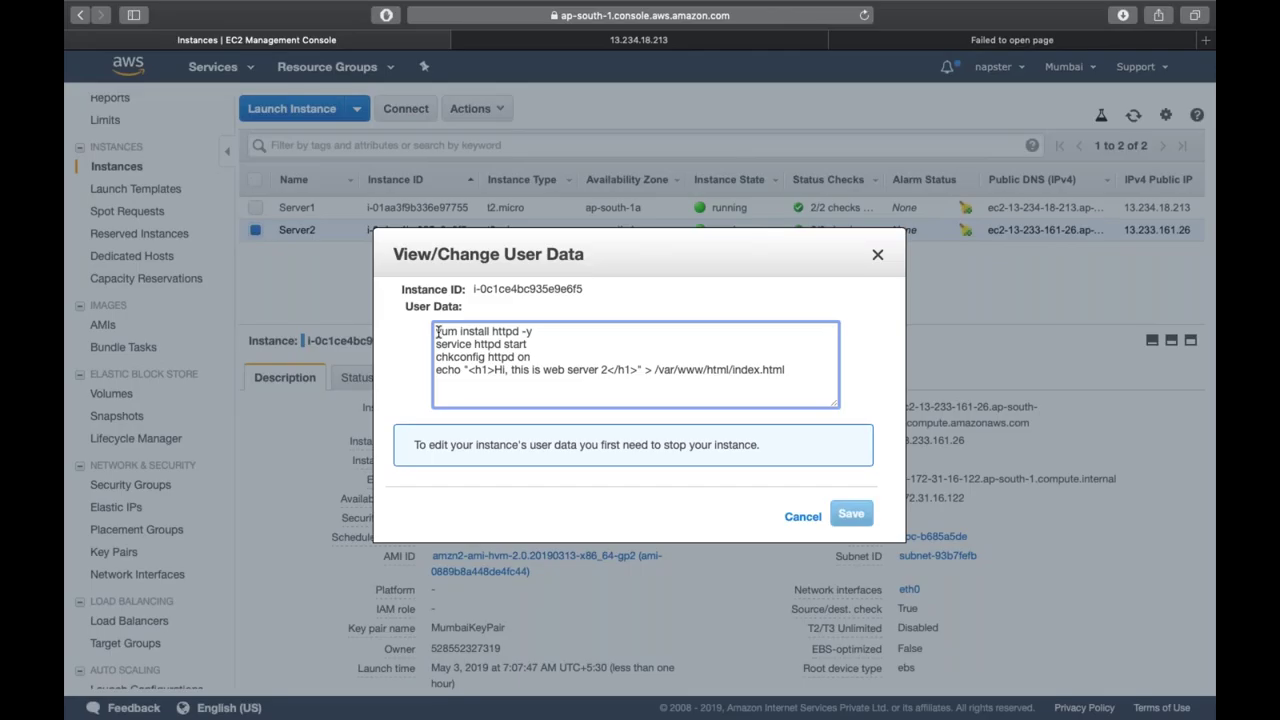
left_click_drag(437, 331, 722, 412)
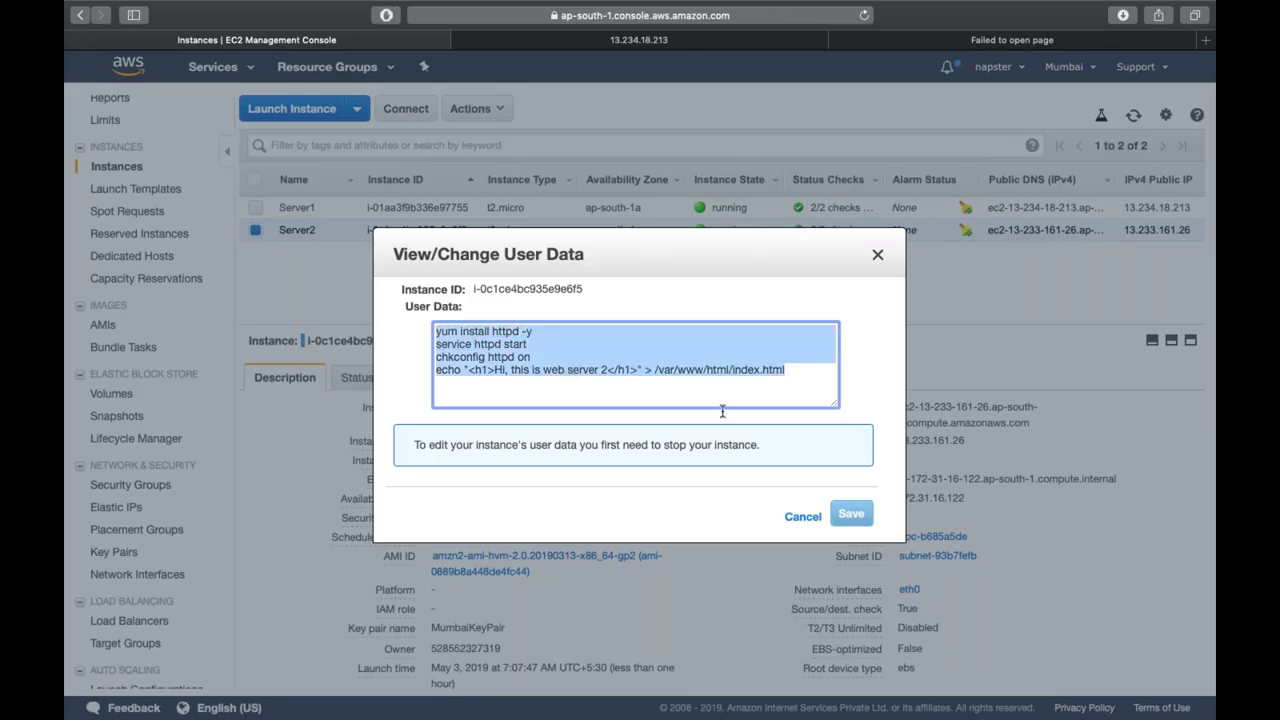
left_click(803, 515)
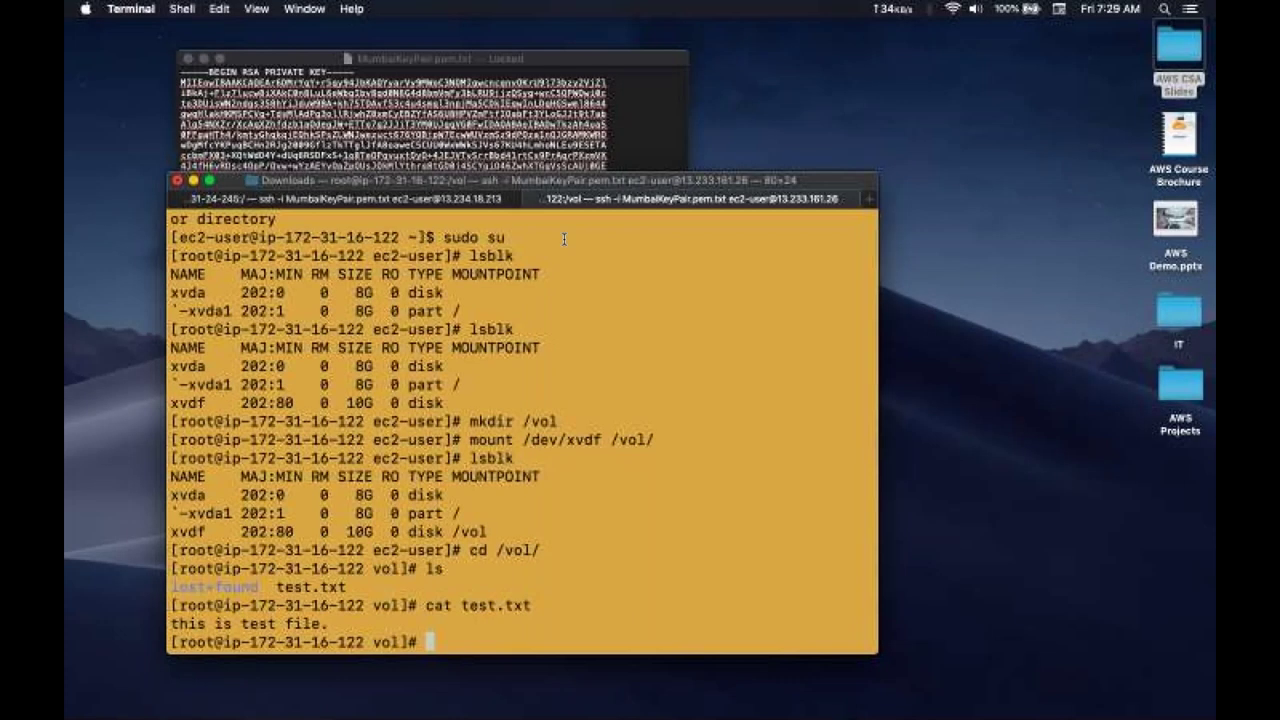
Step: Switch to Server2's session in Terminal and install the Apache web server with yum install httpd -y
type("yum ")
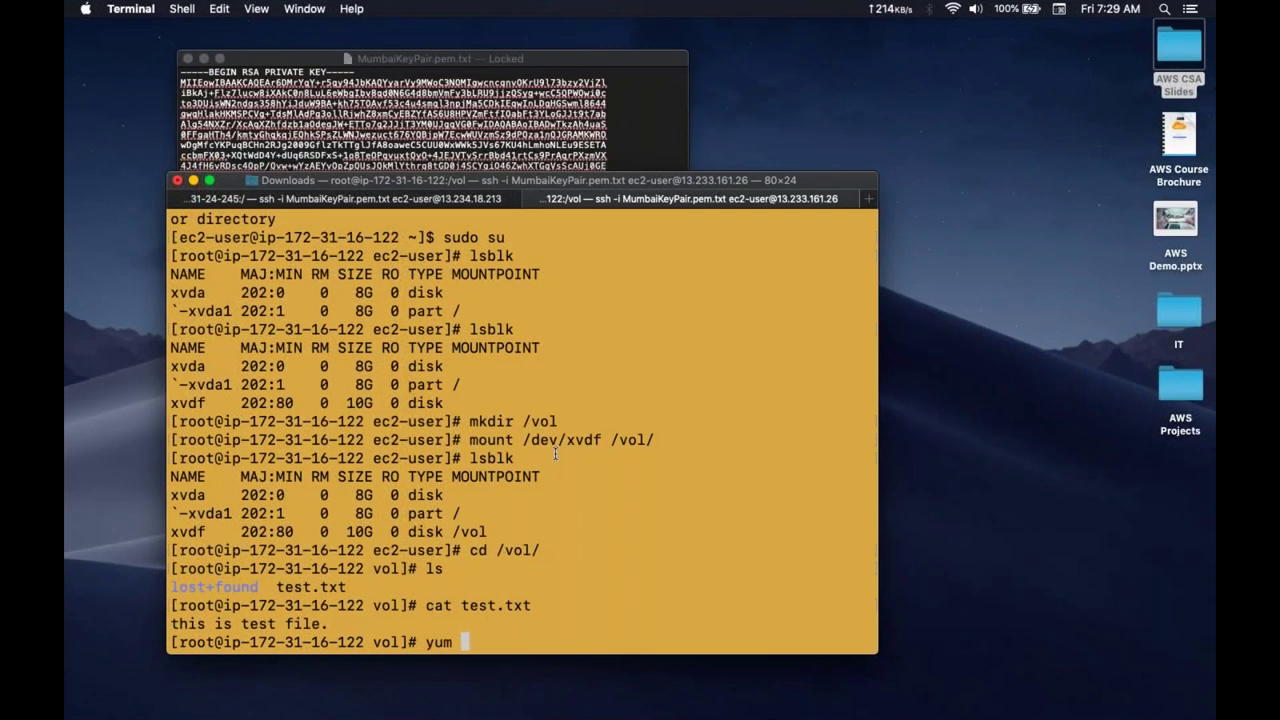
type("install http")
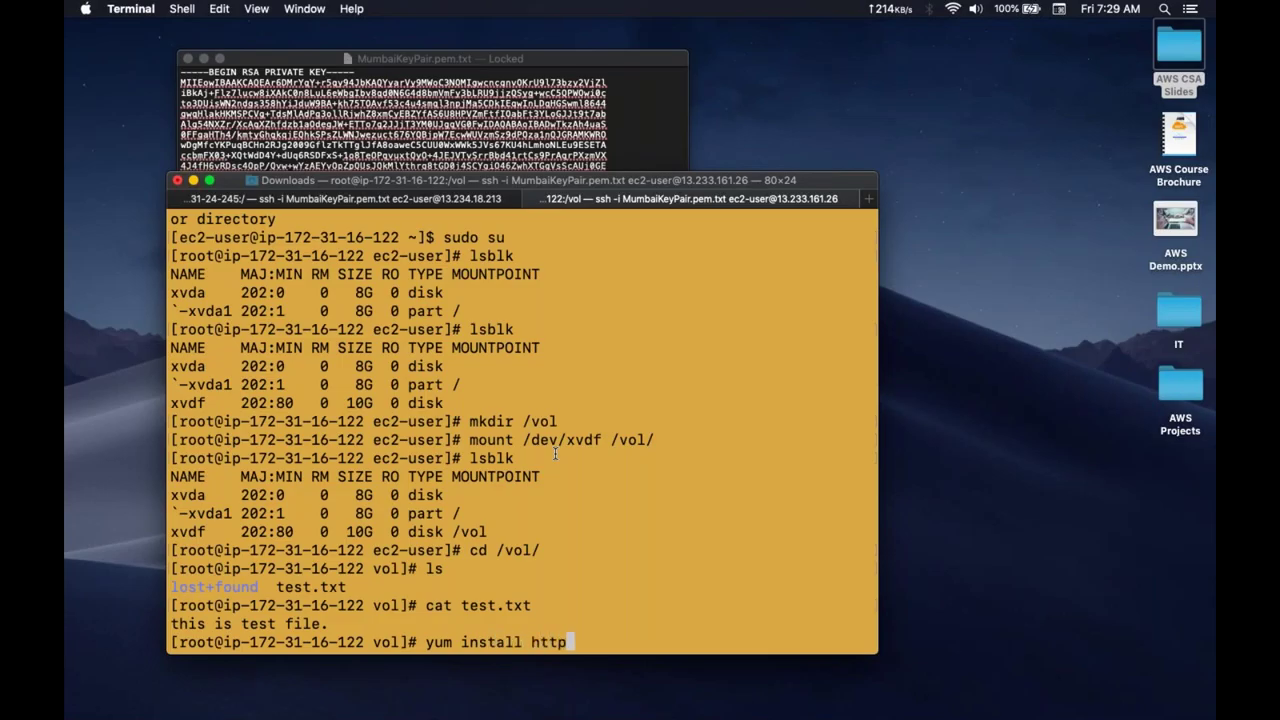
type("d -y")
key("Return")
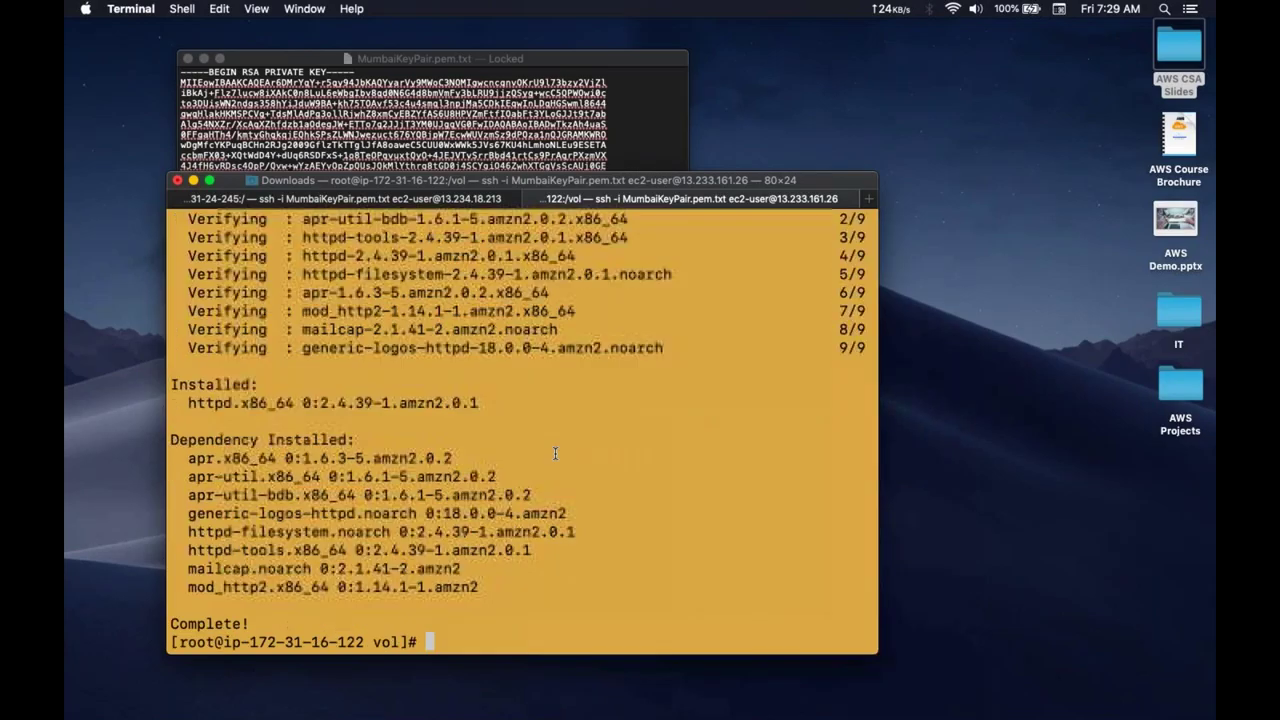
Step: Start the web server with service httpd start and enable it at boot with chkconfig httpd on
type("servi")
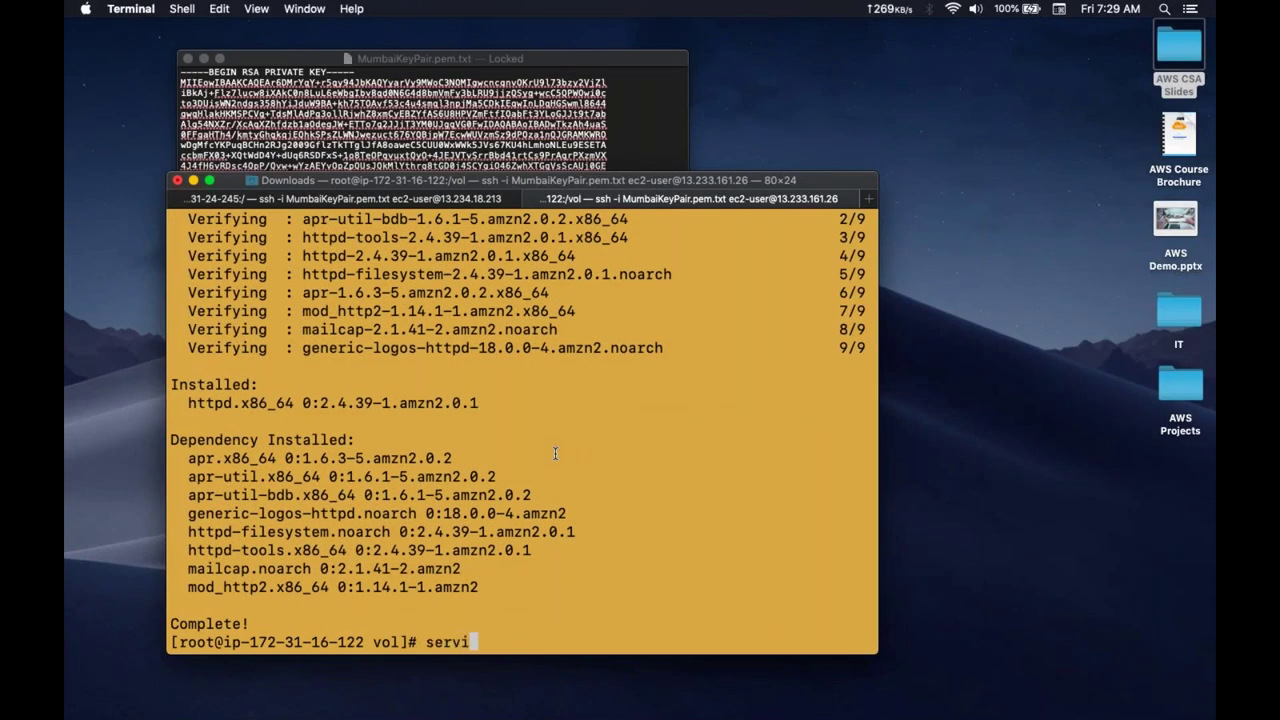
type("ce httpd start")
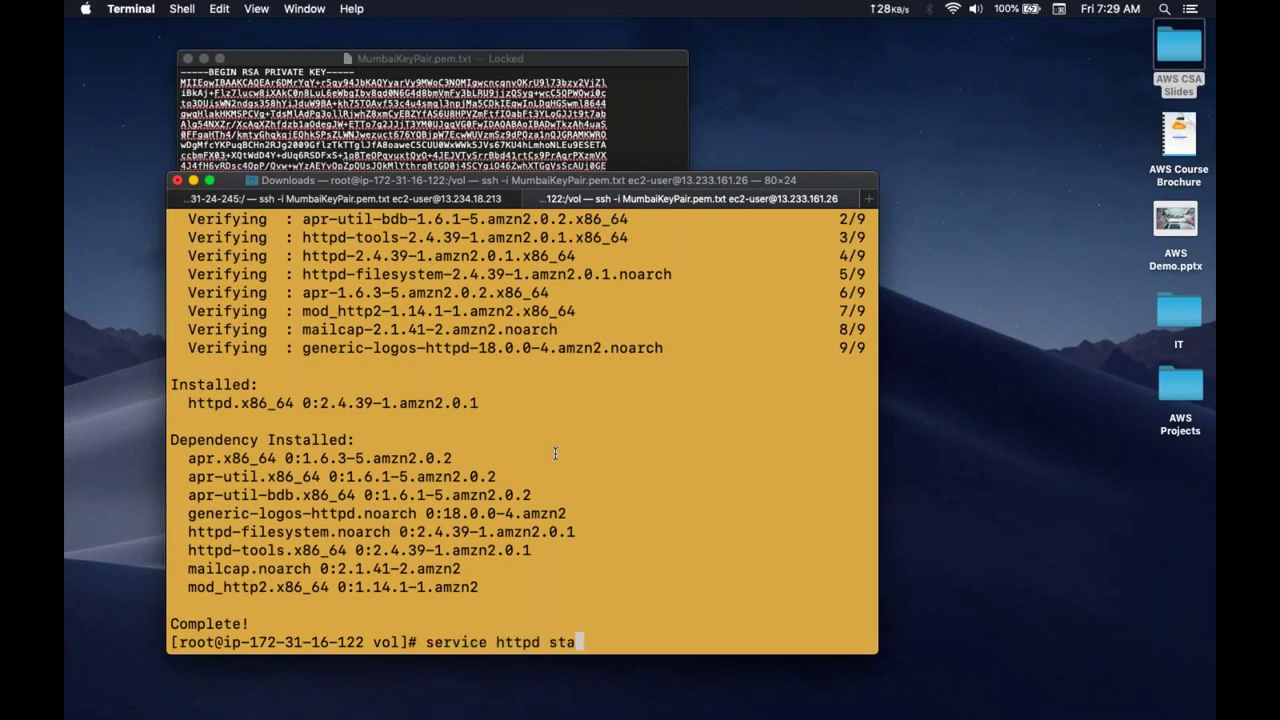
key("Return")
type("chkcongi")
key("BackSpace")
key("BackSpace")
type("fig")
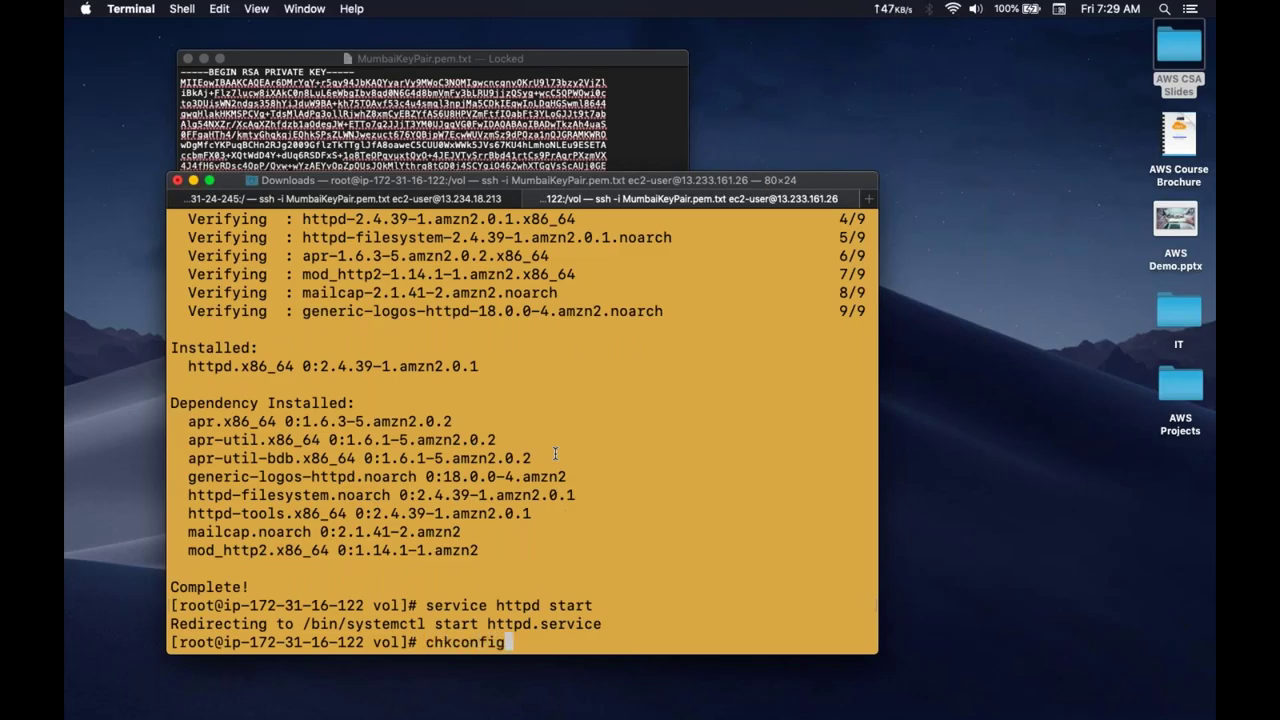
type(" httpd on")
key("Return")
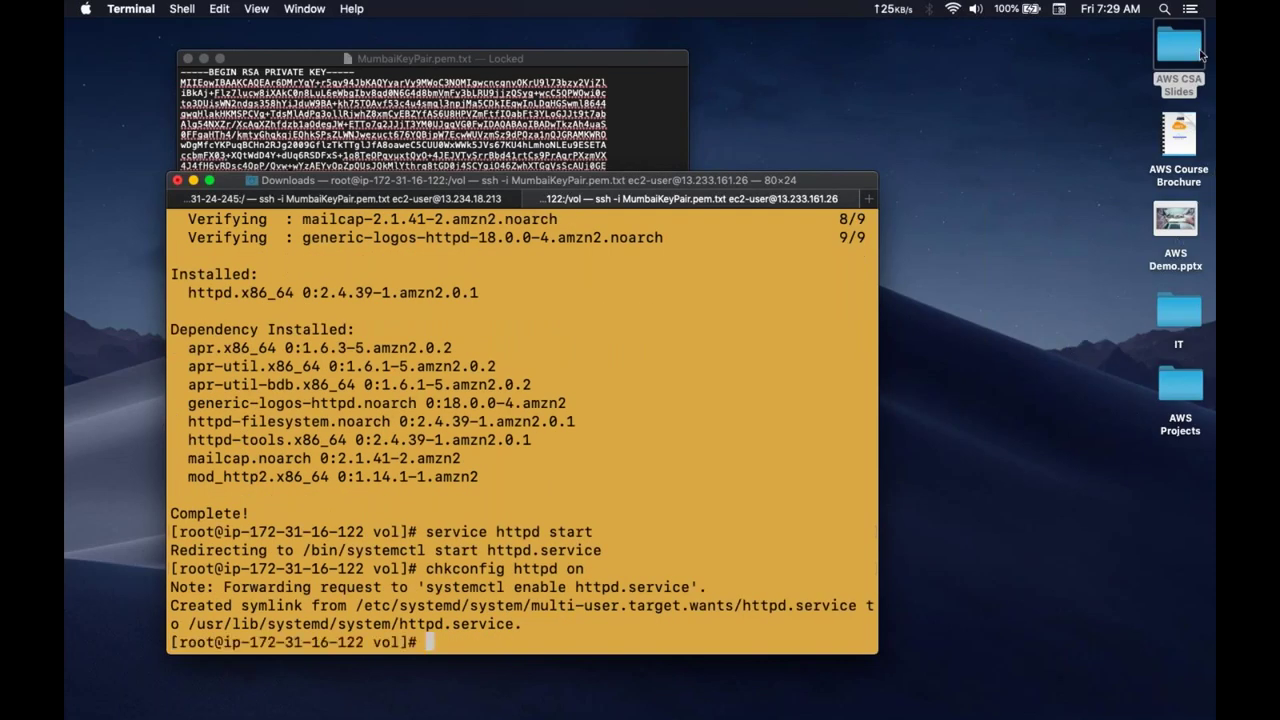
Step: Echo "<h1>Hi, this is web server 2</h1>" into /var/www/html/index.html, changing the pasted command's server number to 2
left_click(981, 463)
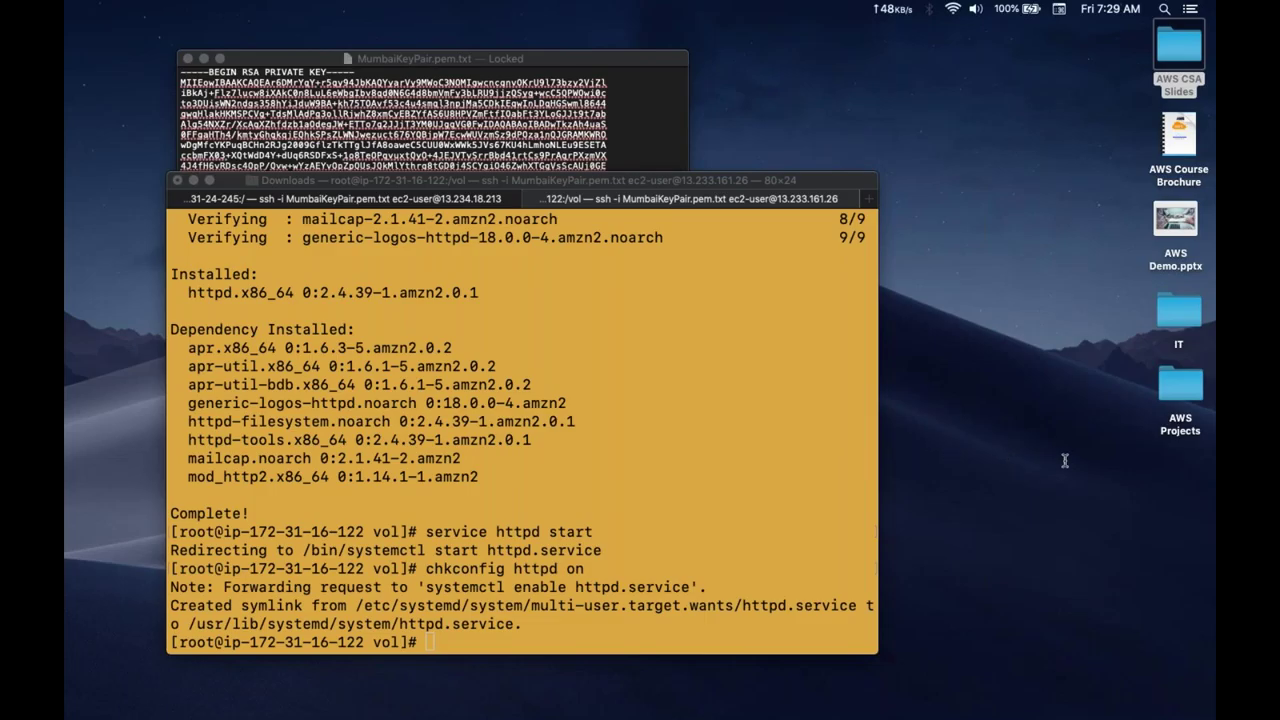
left_click(570, 537)
type("echo \"<h1>Hi, this is web server 1</h1>\" > /var/www/html/index.html")
key("Left")
key("Left")
key("Left")
key("Left")
key("Left")
key("Left")
key("Left")
key("Left")
key("Left")
key("Left")
key("Left")
key("Left")
key("Left")
key("Left")
key("Left")
key("Left")
key("Left")
key("Left")
key("Left")
key("Left")
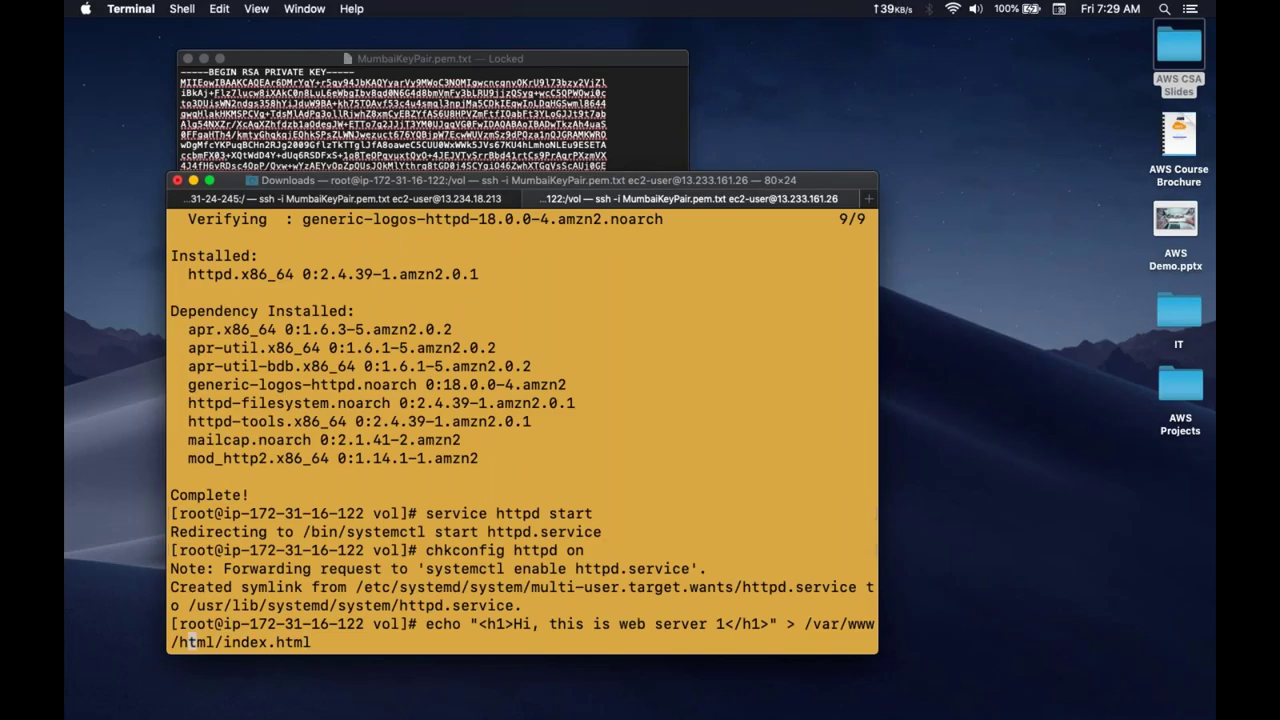
key("BackSpace")
type("2")
key("Return")
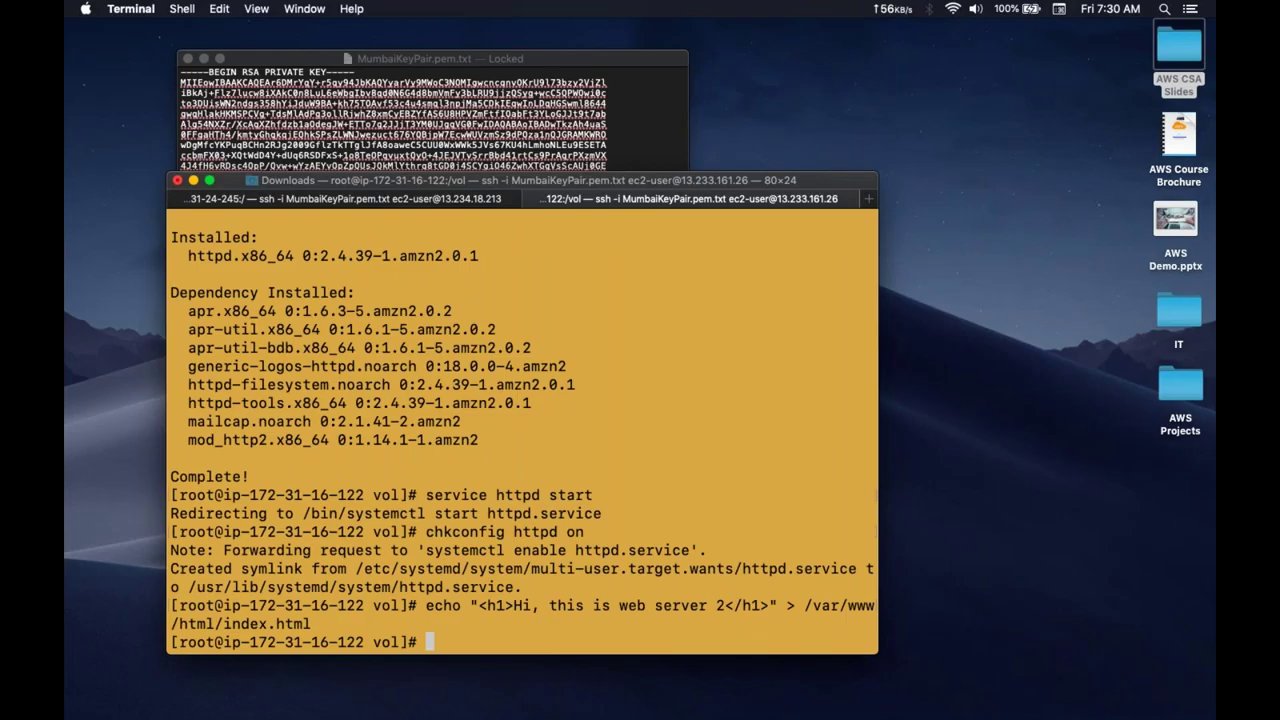
Step: Switch to Safari, reload Server2's page, and compare it with Server1's page before returning to the EC2 console
key("ctrl+Right")
left_click(853, 42)
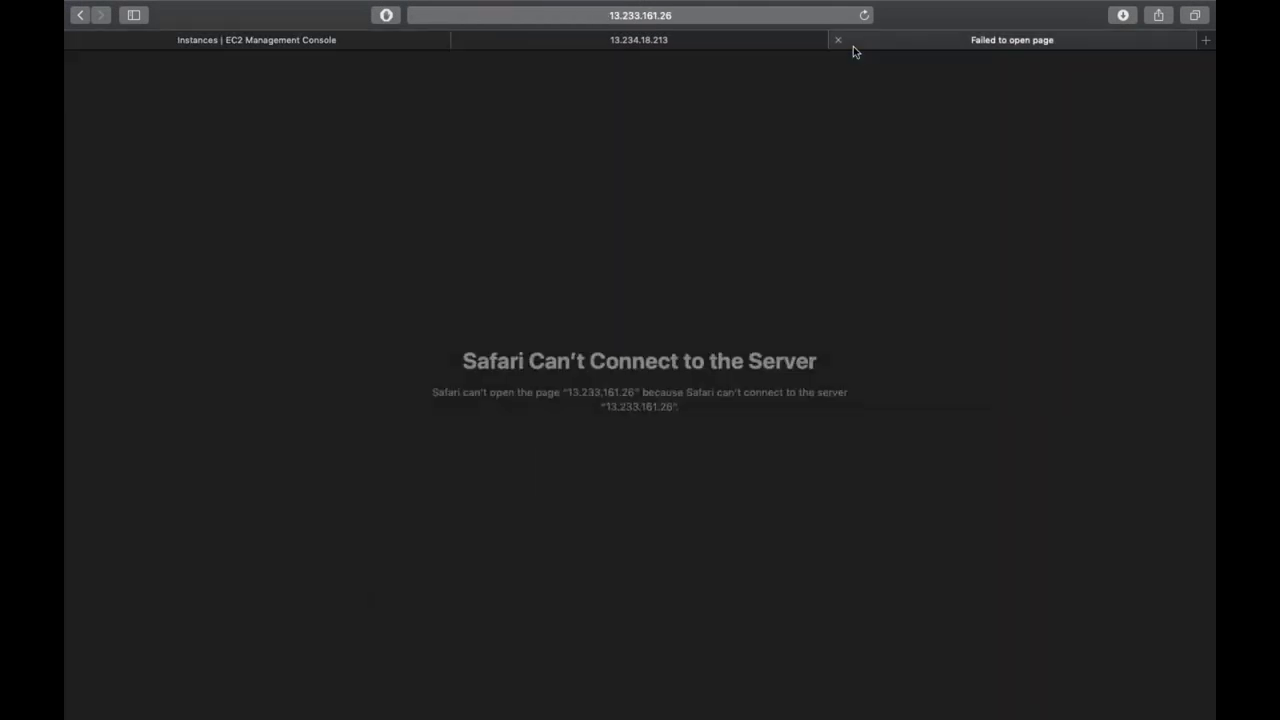
left_click(865, 15)
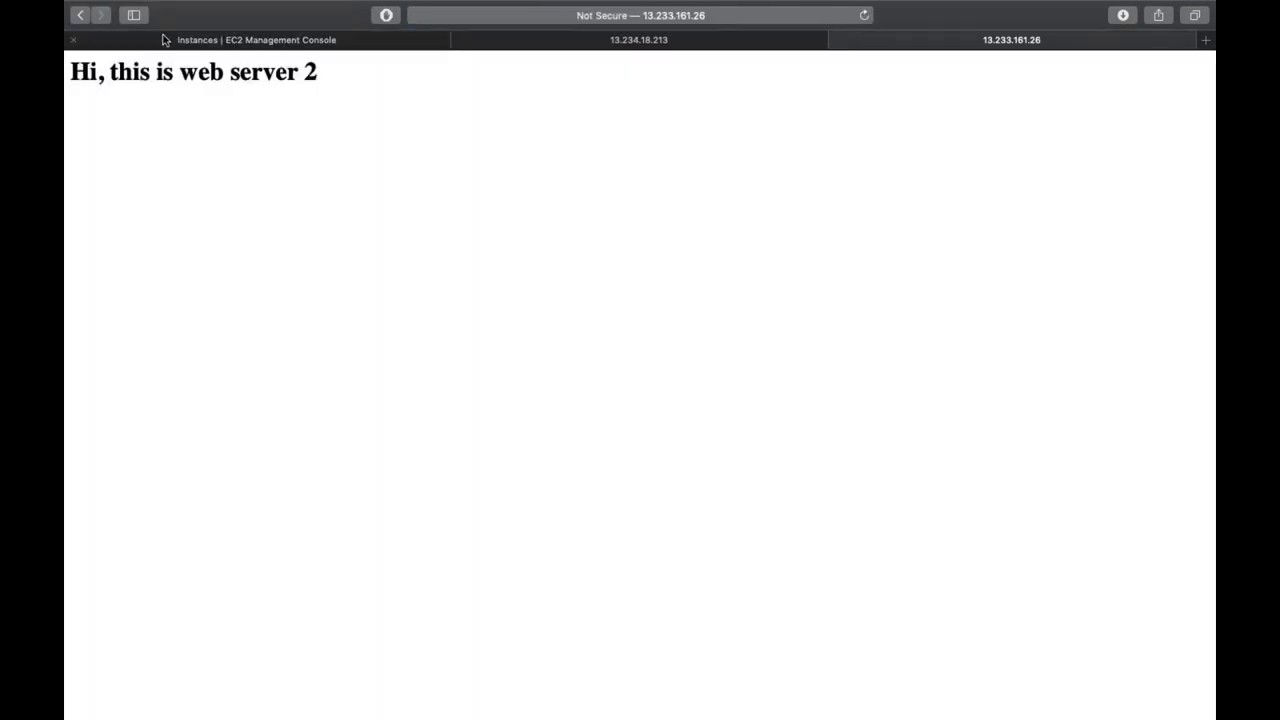
left_click(660, 43)
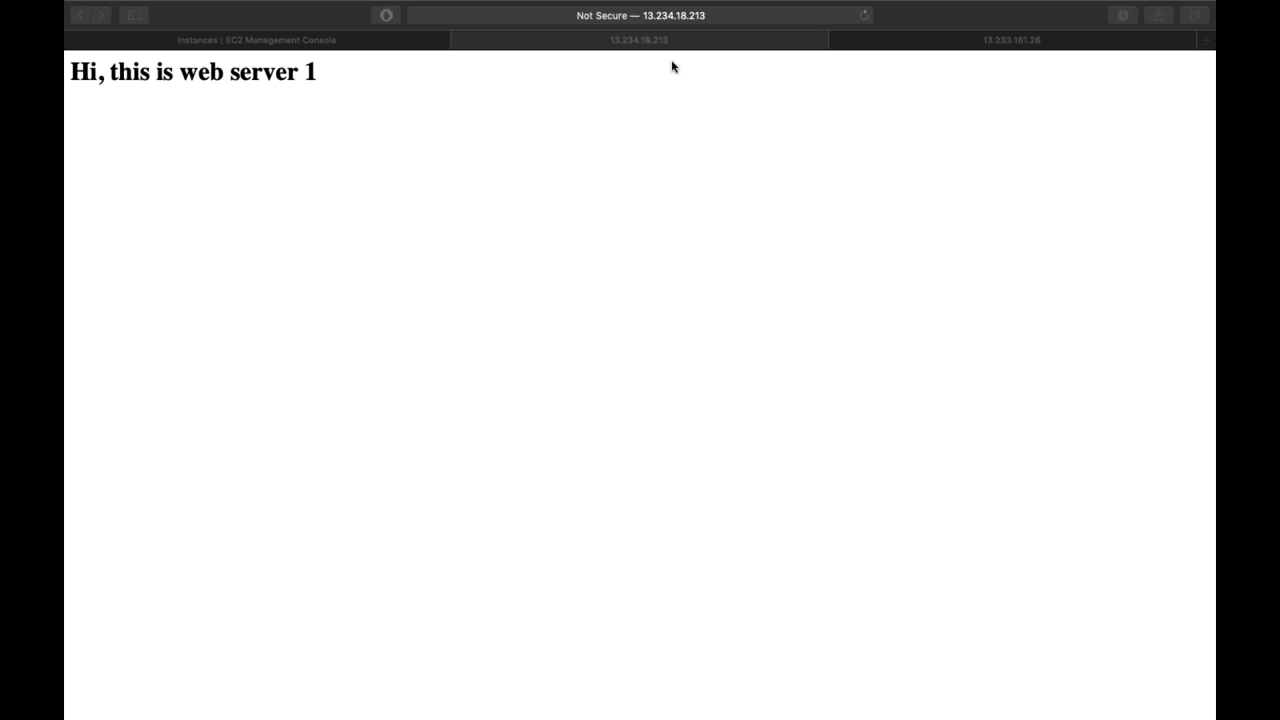
left_click(927, 41)
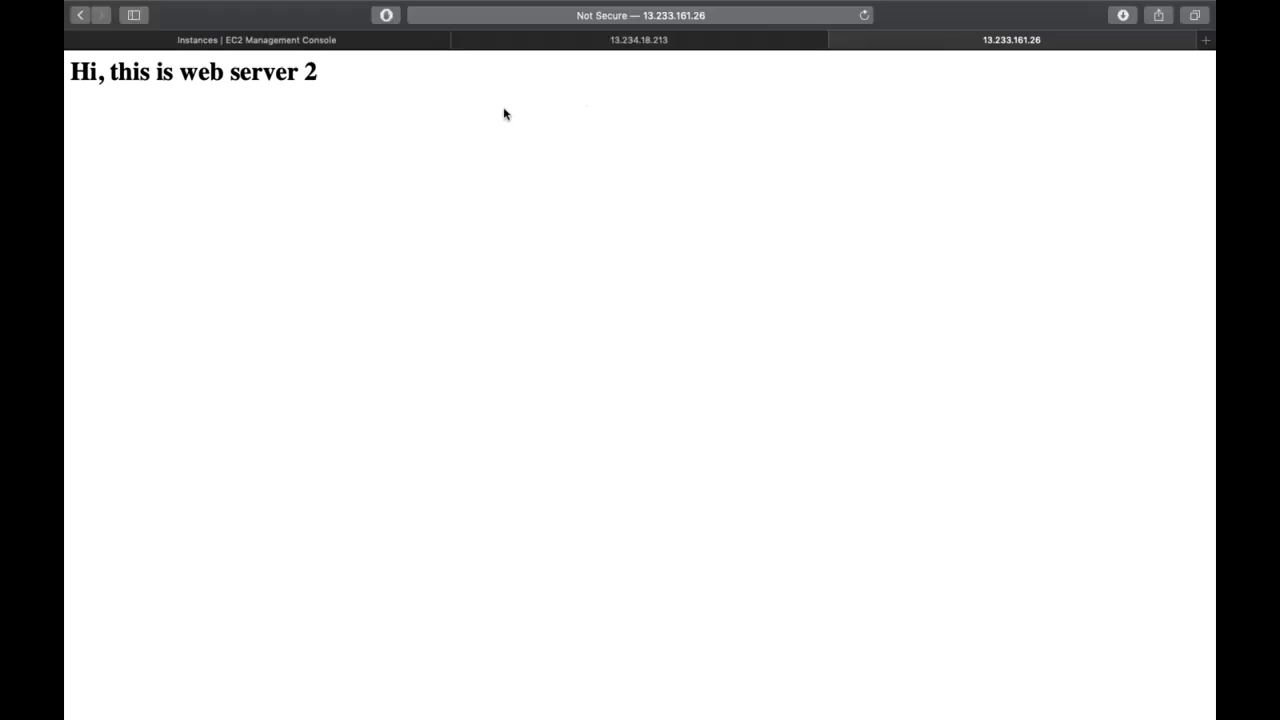
left_click(214, 38)
Step: Open Load Balancer copy.pptx from the EC2 folder inside AWS CSA Slides and advance past its title slide
key("super+Tab")
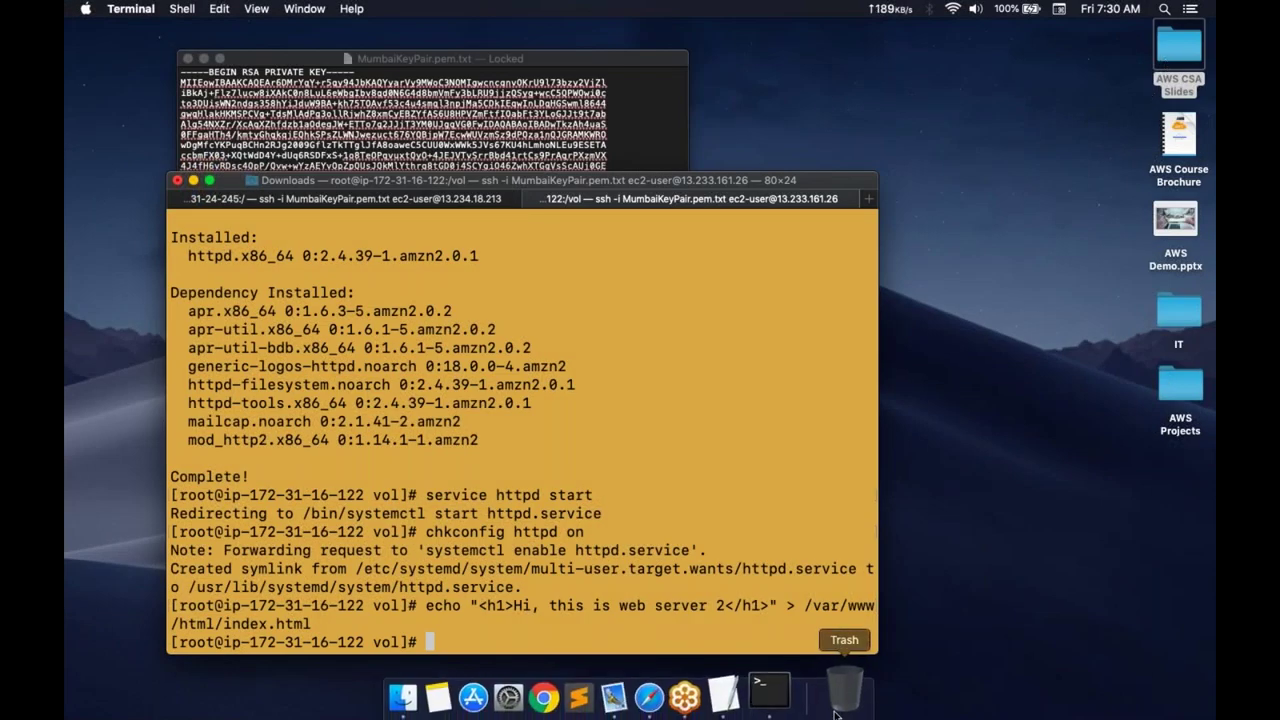
mouse_move(1214, 4)
left_click(1112, 107)
left_click(1179, 55)
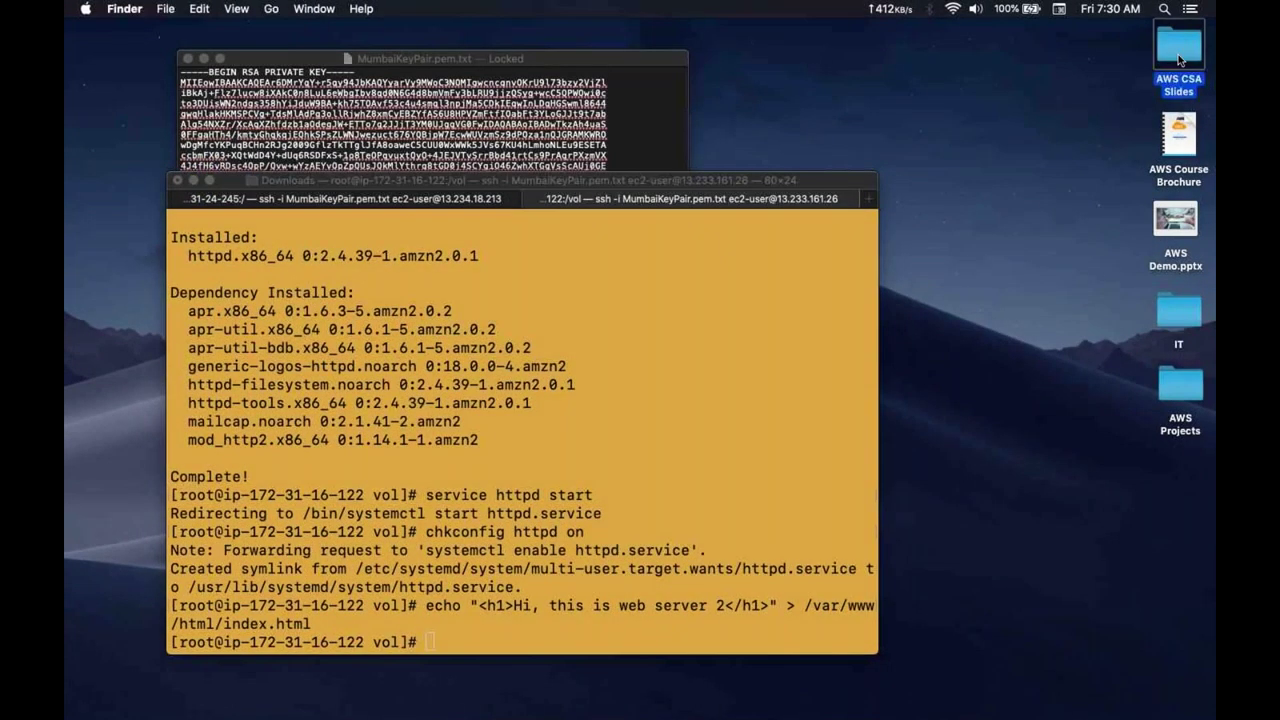
double_click(1179, 55)
double_click(400, 465)
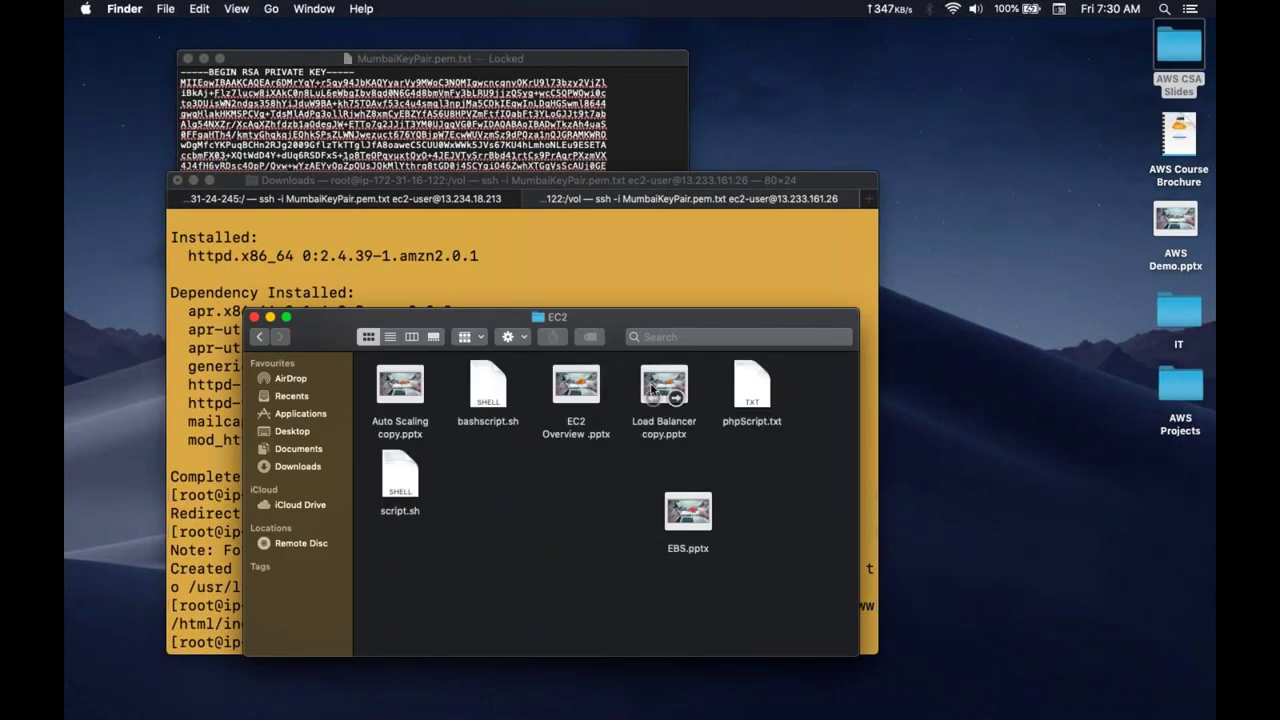
left_click(684, 387)
double_click(684, 387)
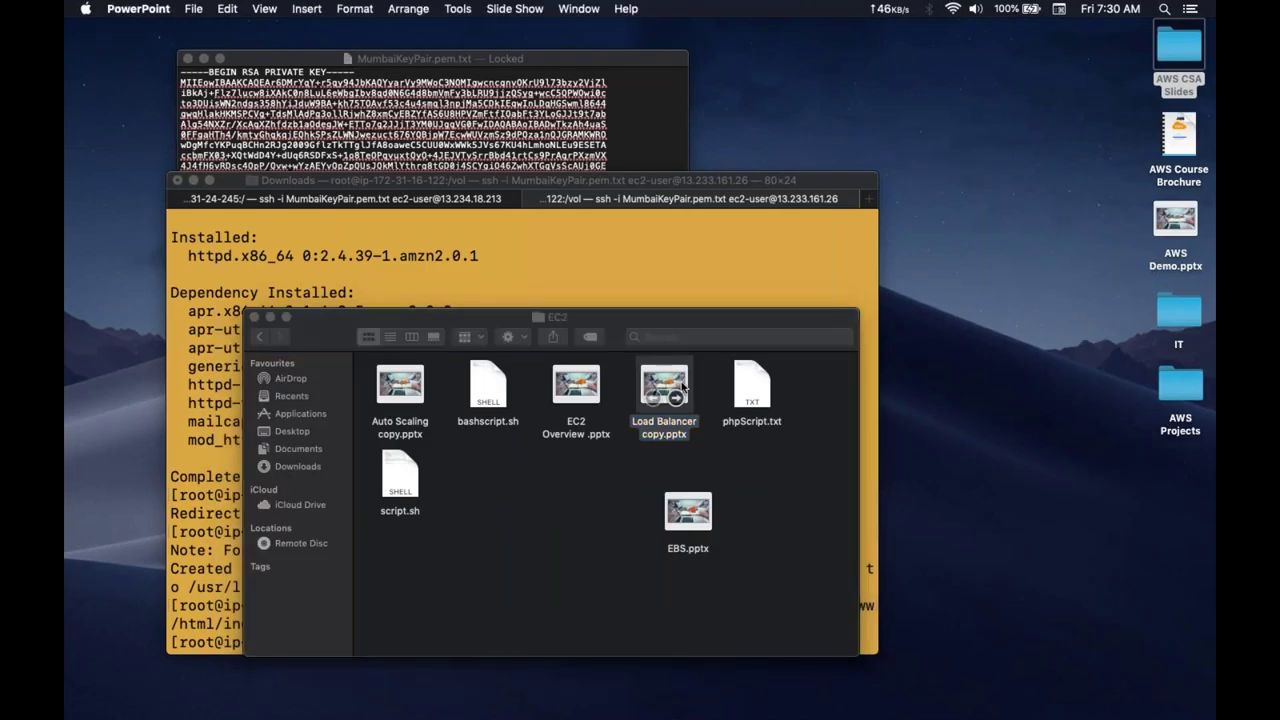
left_click(1006, 713)
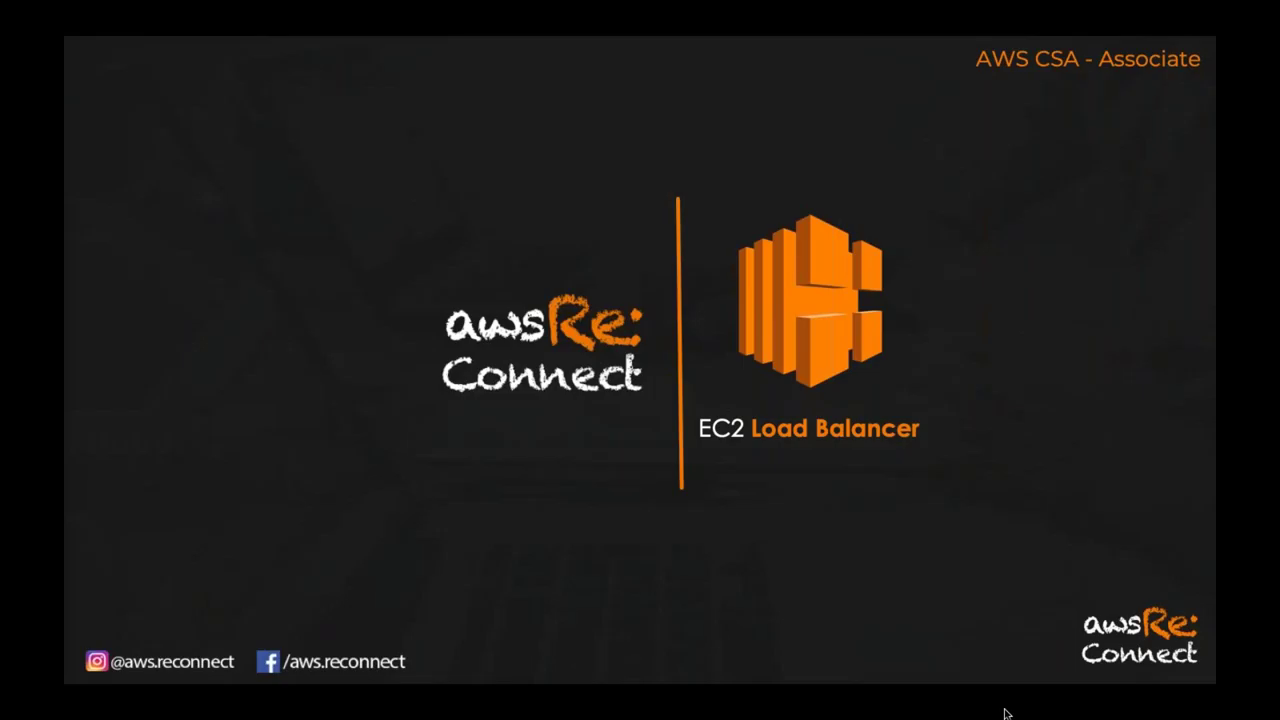
key("Right")
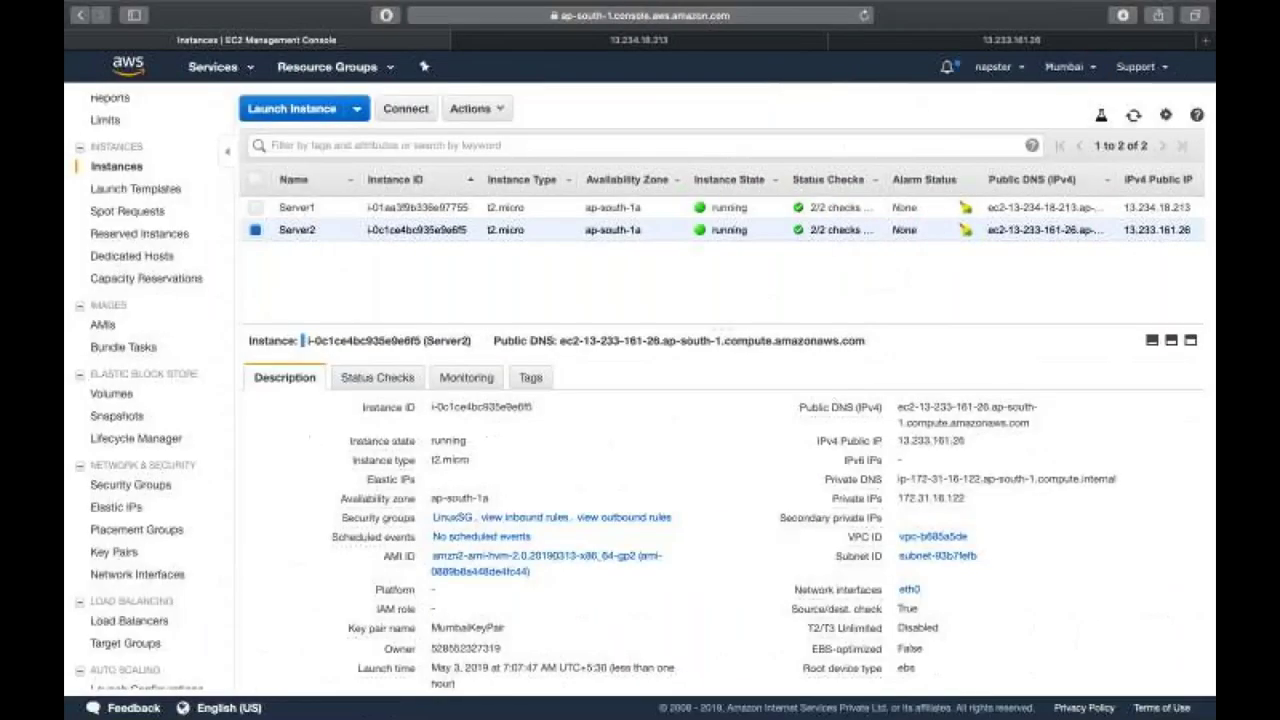
Step: Search the web for "ha proxy" in Safari, open haproxy.org, and examine its description and load balancer diagram
key("super+t")
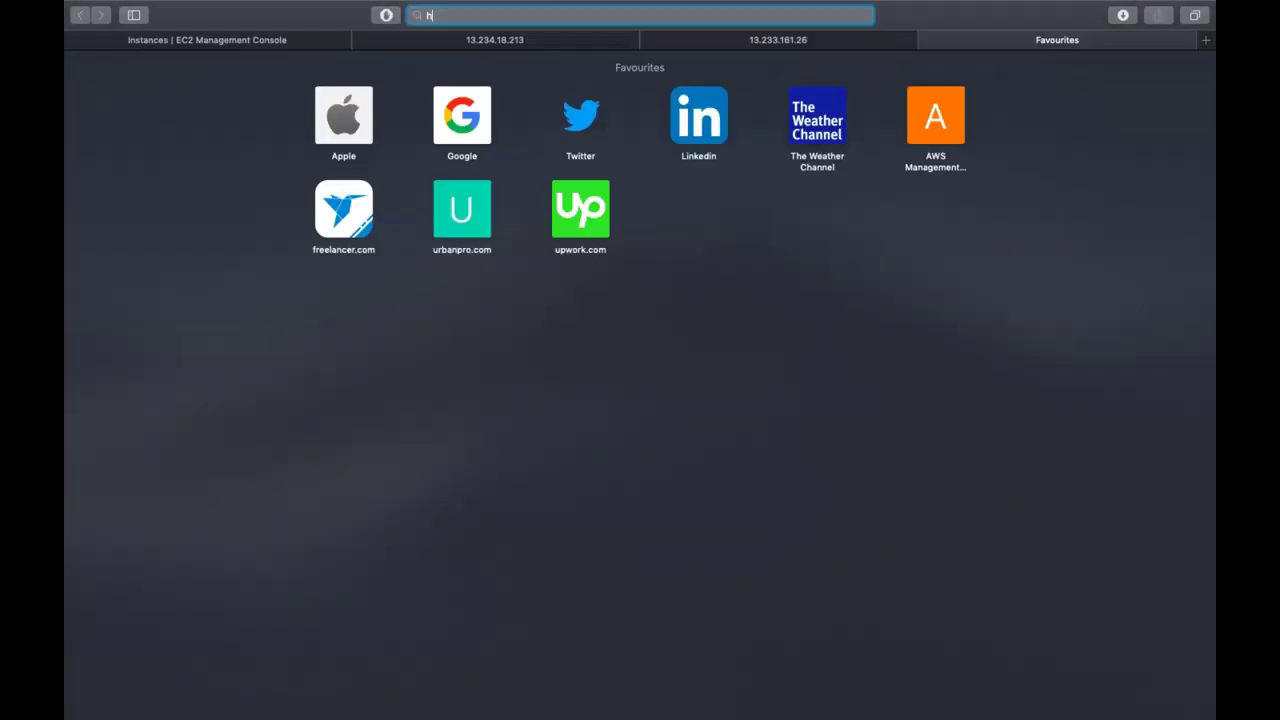
type("ha proxy")
key("Return")
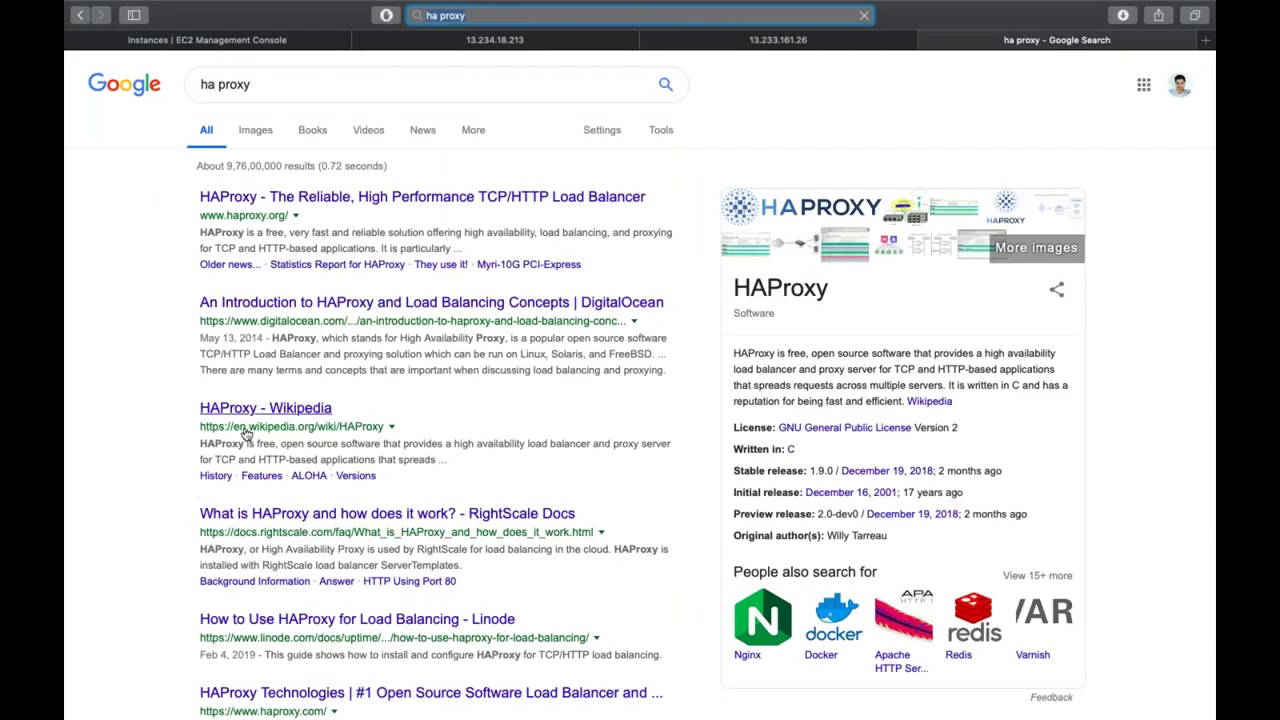
left_click(471, 198)
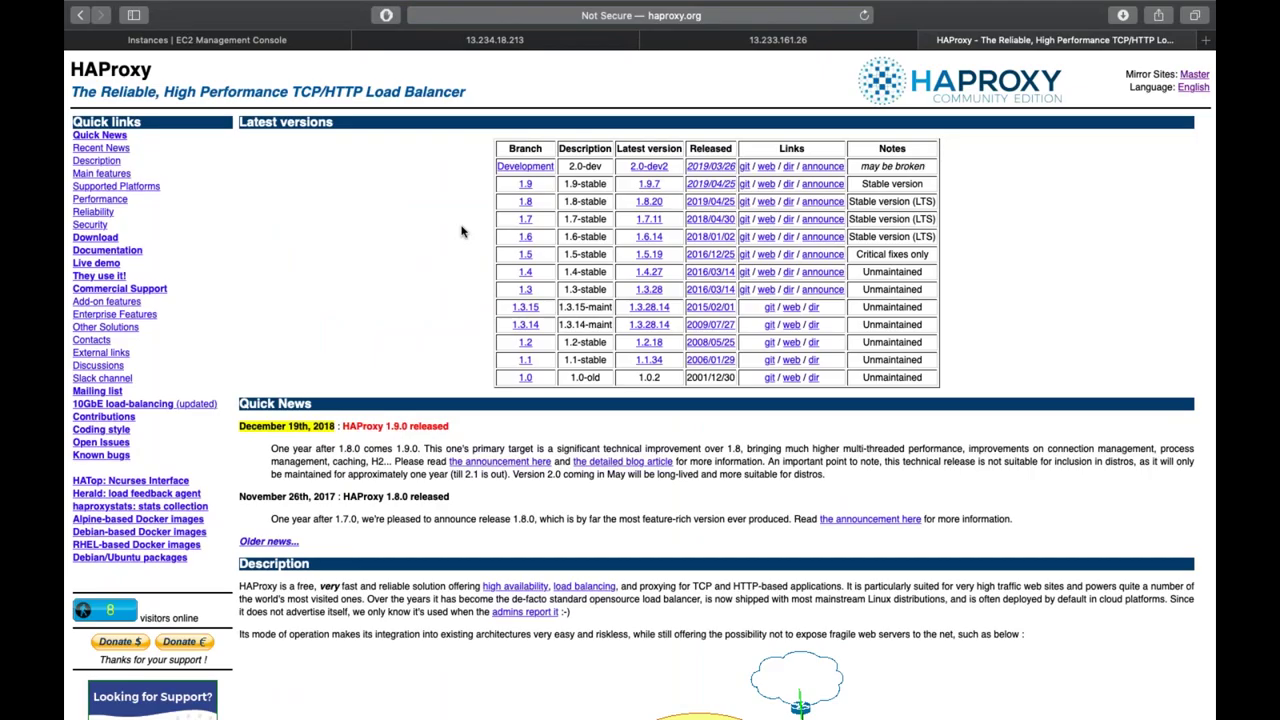
scroll(461, 231, "down", 5)
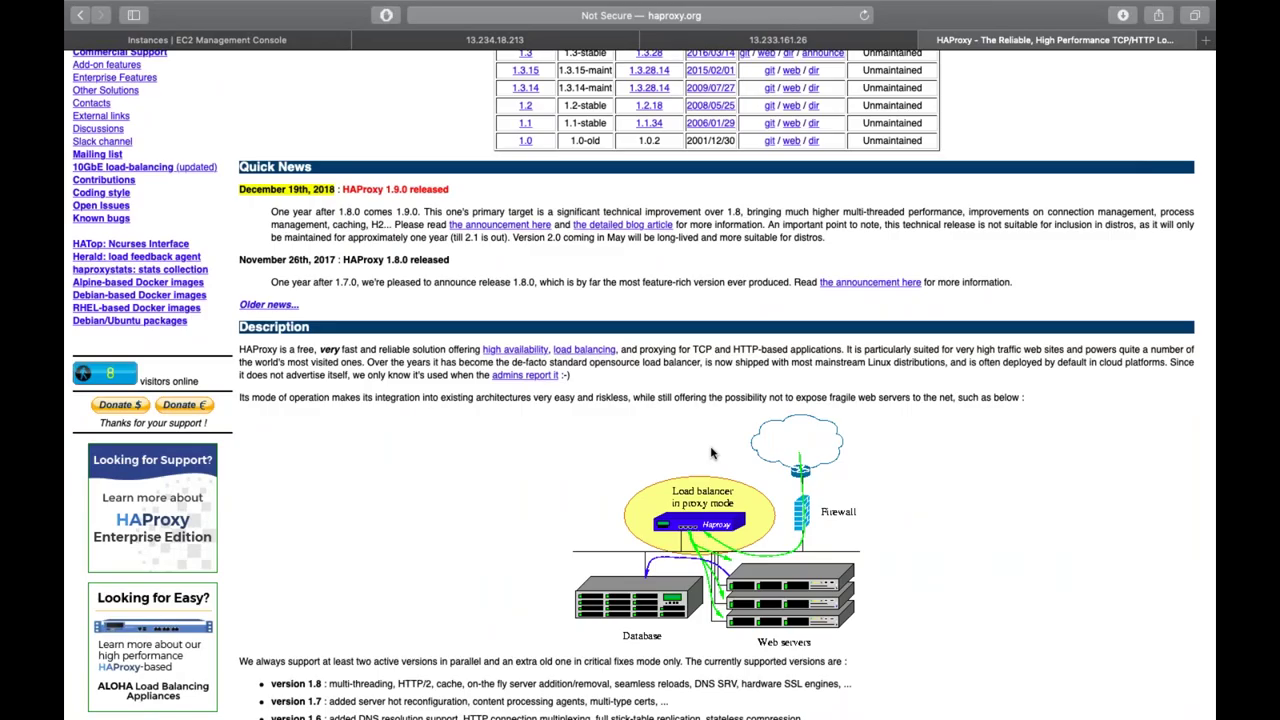
scroll(780, 430, "down", 2)
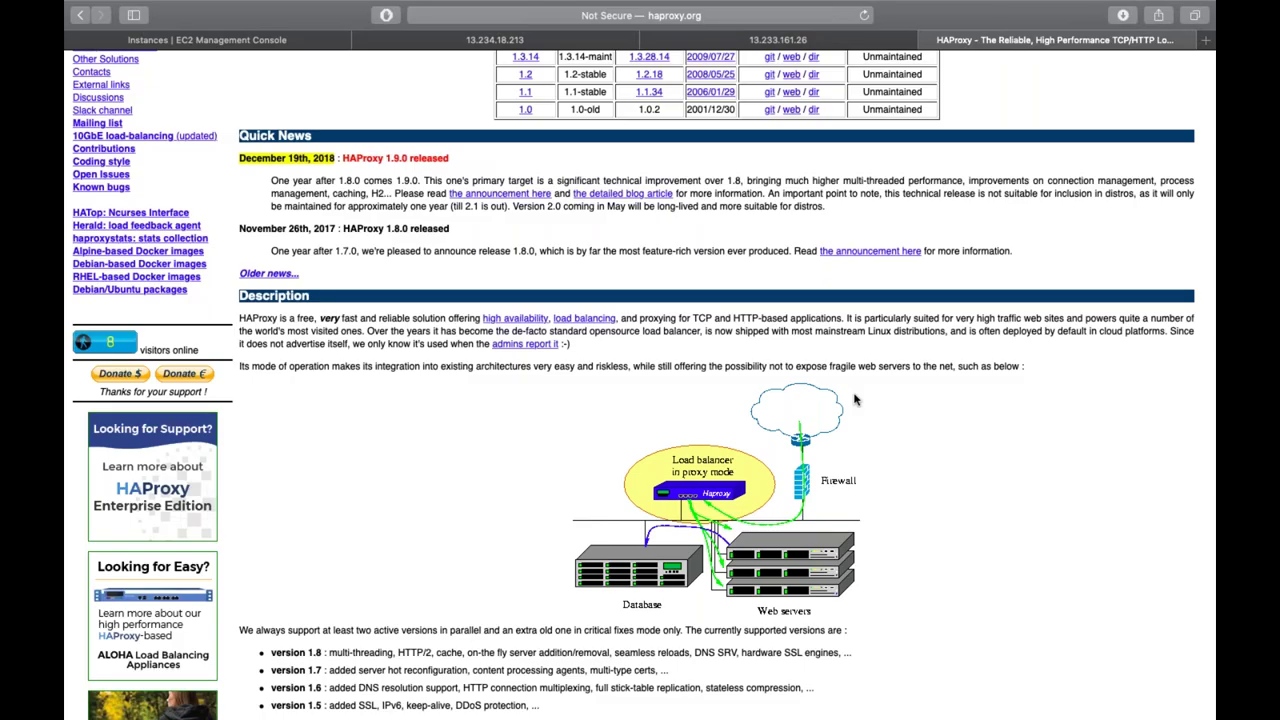
scroll(855, 400, "down", 5)
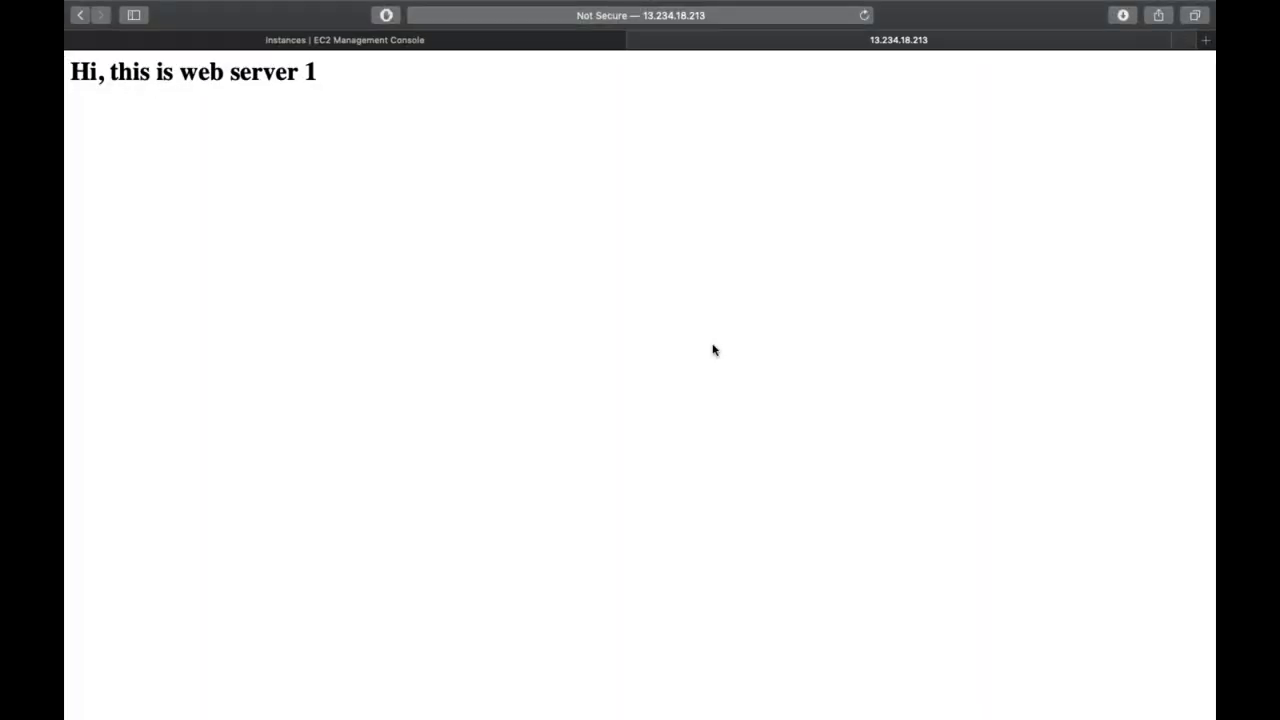
Step: Close the extra Safari pages, switch back to the load balancer slides, and advance to the ELB diagram
key("super+w")
key("super+w")
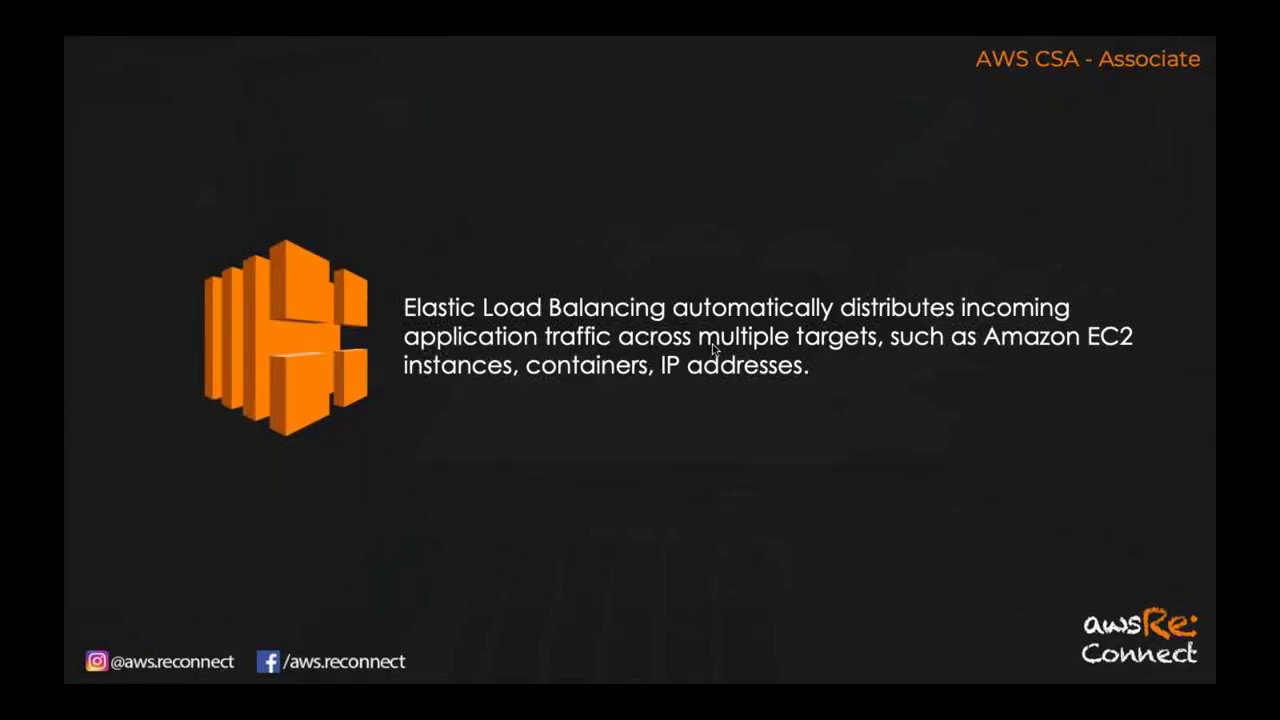
left_click(954, 554)
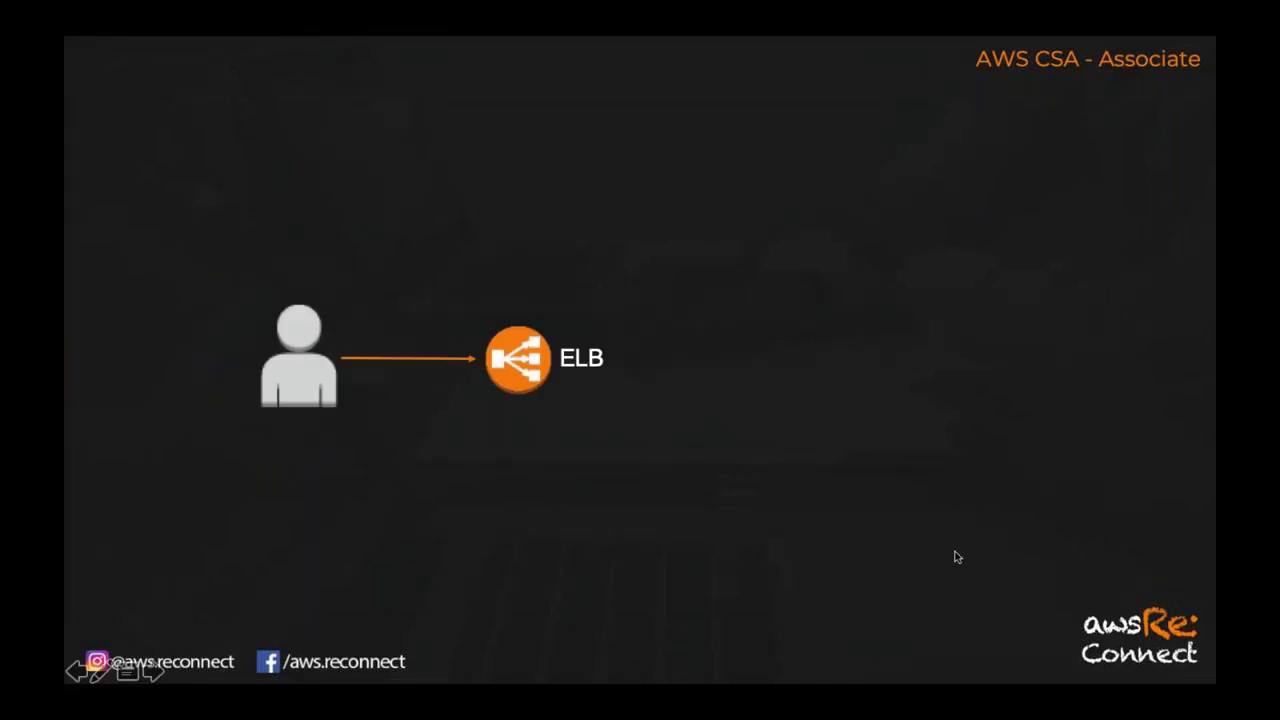
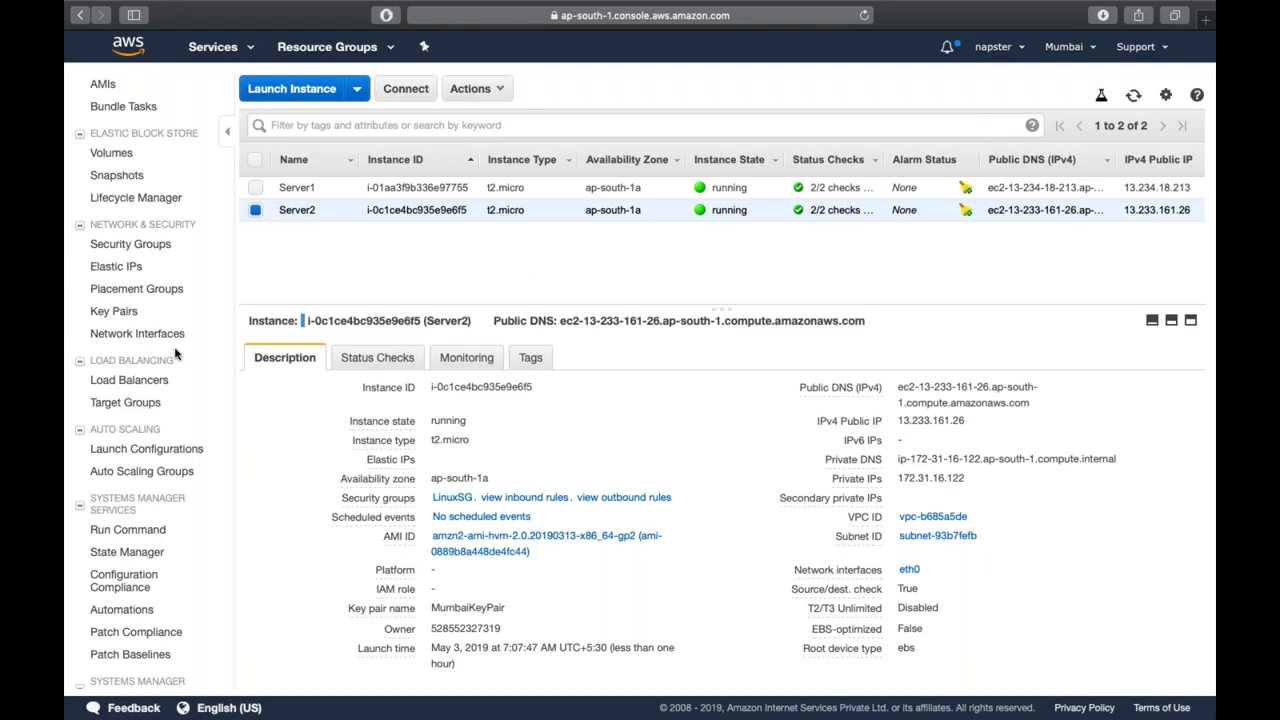
Step: Start creating an Application Load Balancer in the EC2 console and name it testdemo
left_click(114, 389)
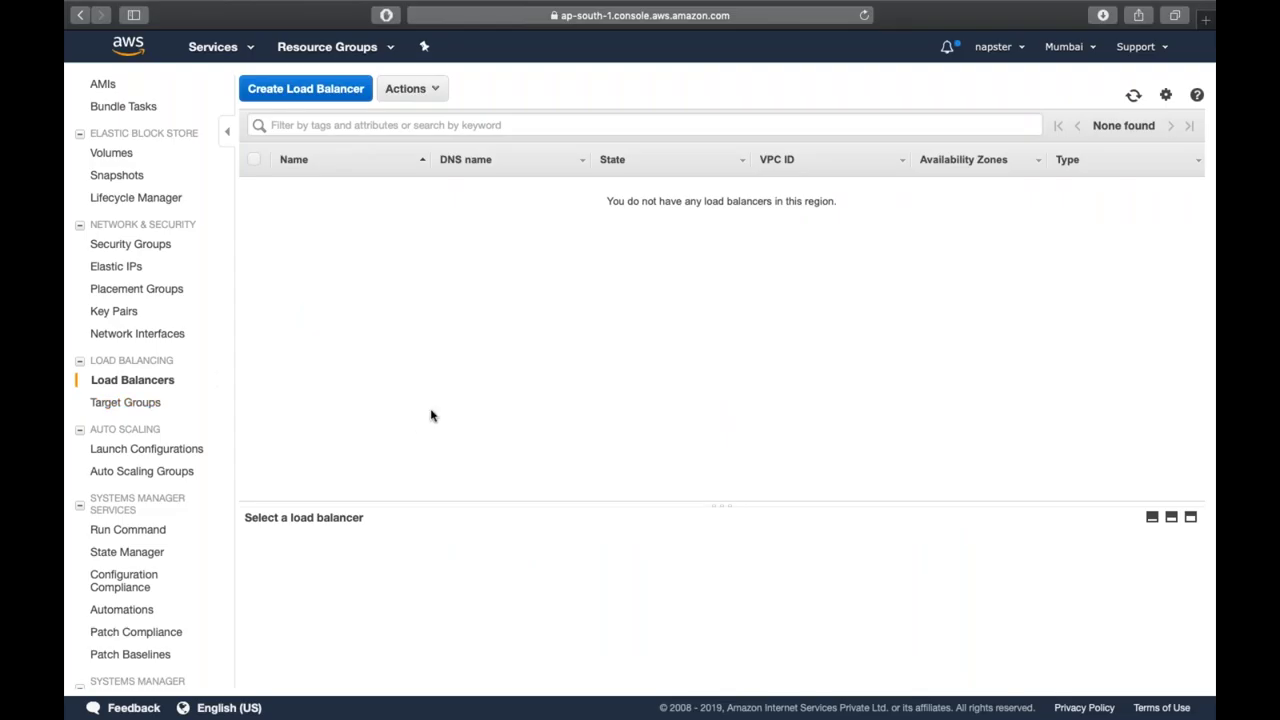
left_click(331, 90)
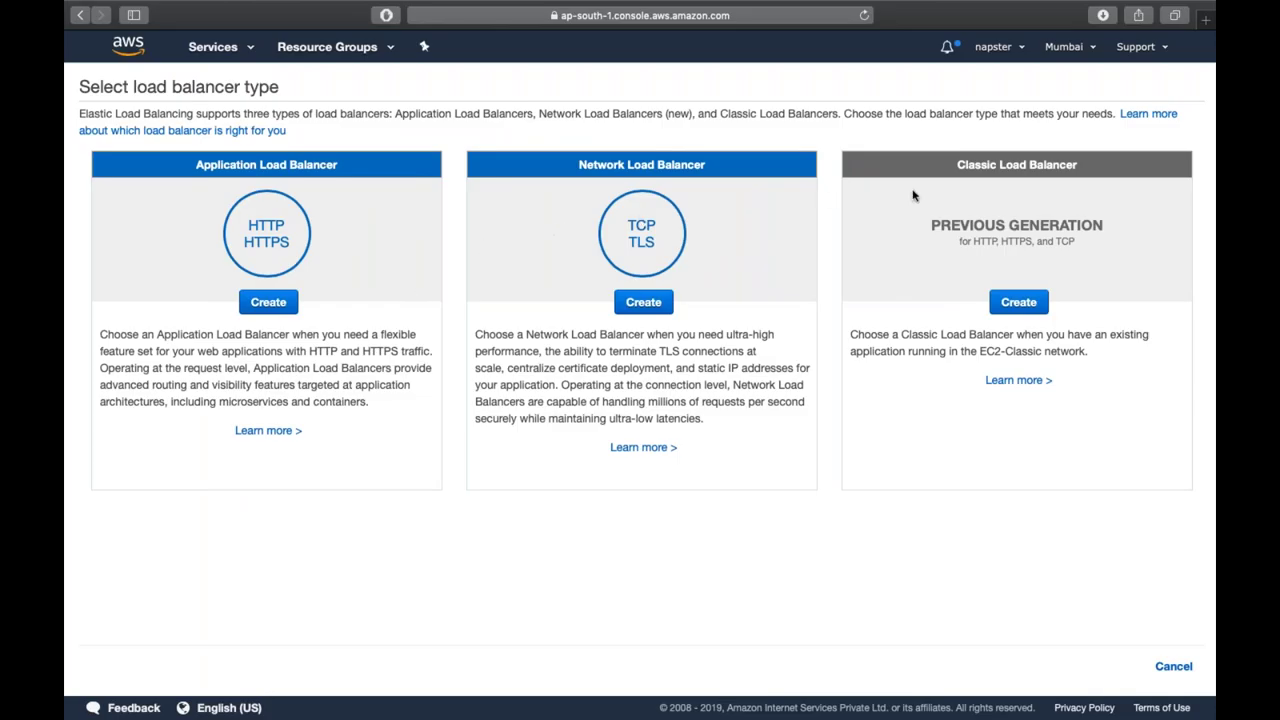
left_click(269, 303)
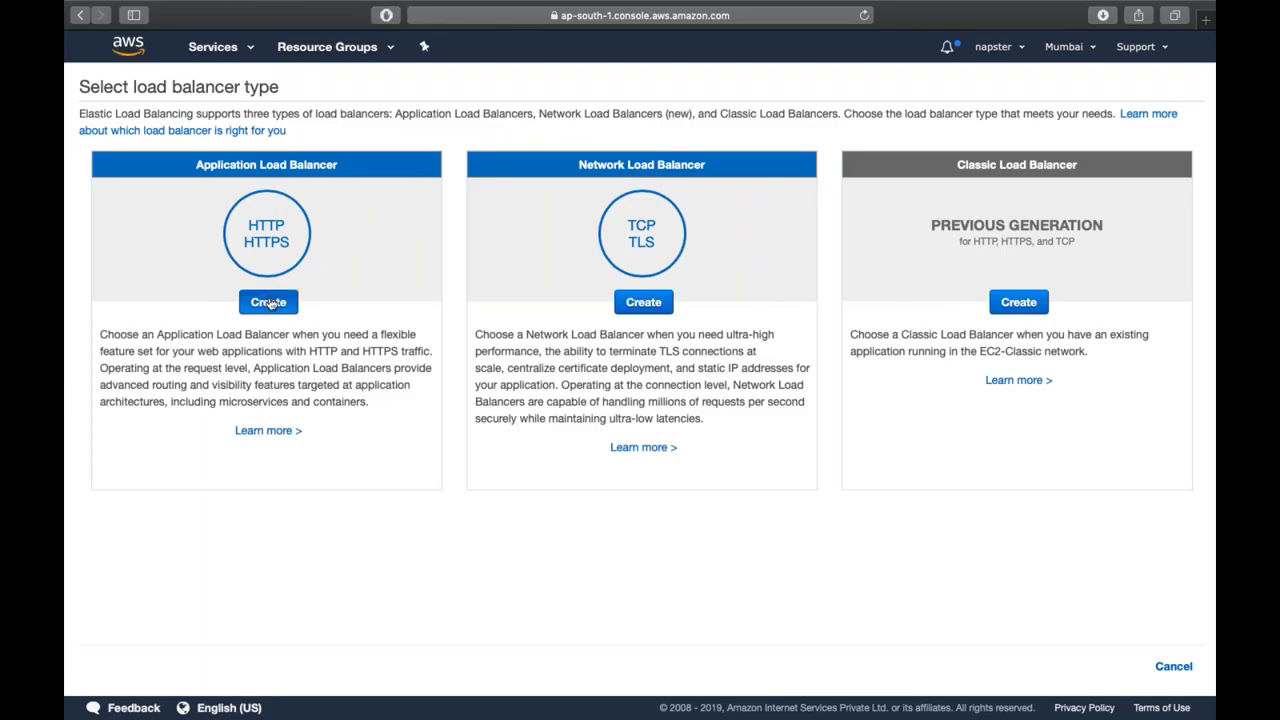
left_click(302, 218)
type("testdemo")
key("Tab")
left_click(341, 347)
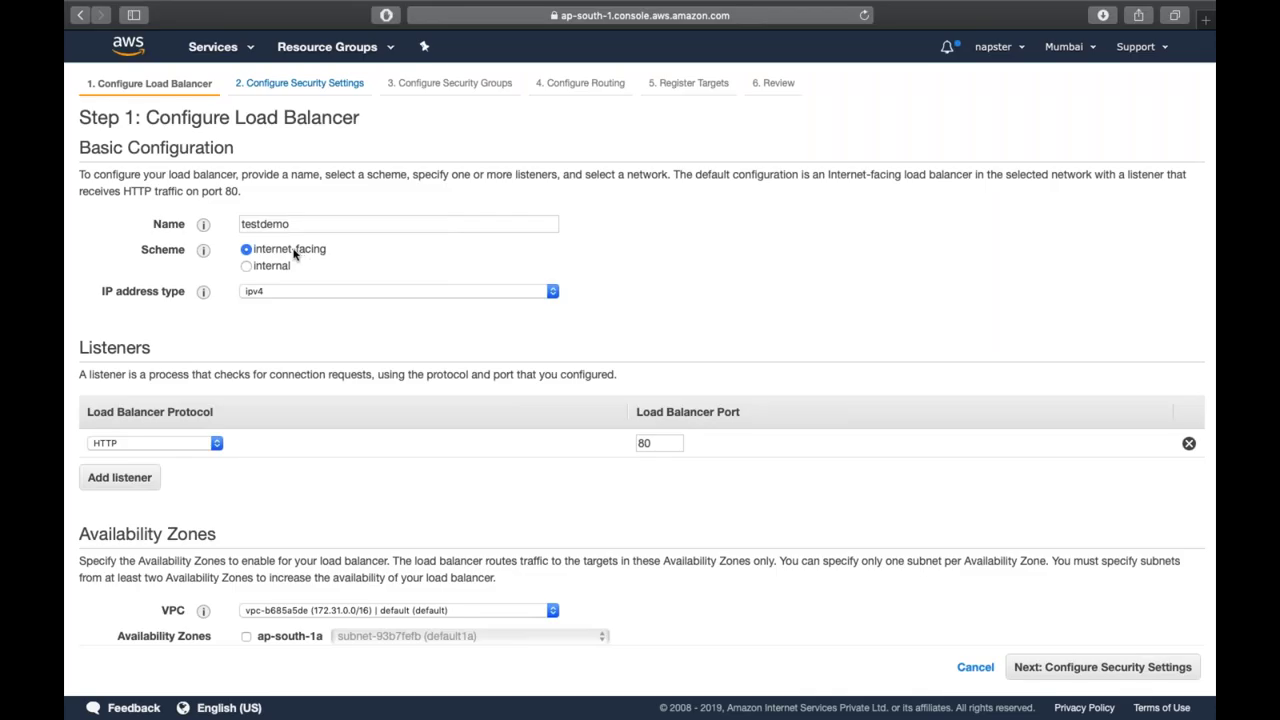
Step: Enable availability zones ap-south-1a and ap-south-1b for the load balancer and proceed to its security group configuration
scroll(298, 320, "down", 3)
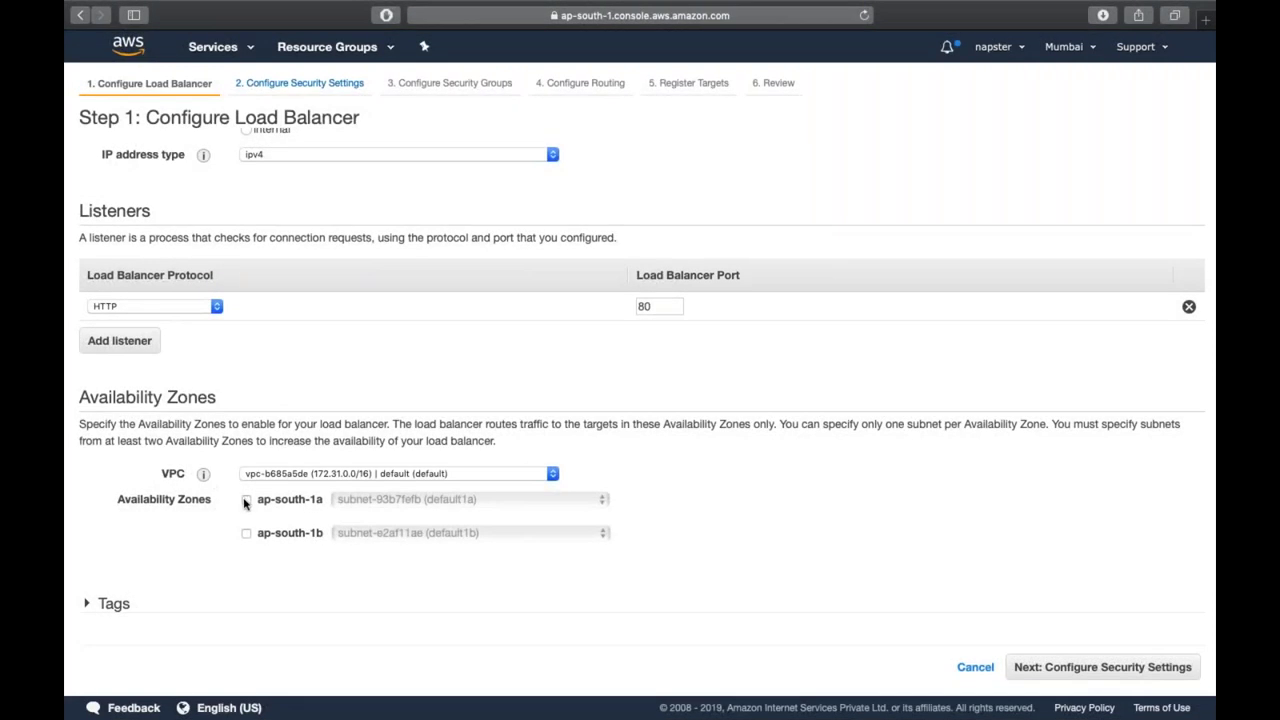
left_click(246, 501)
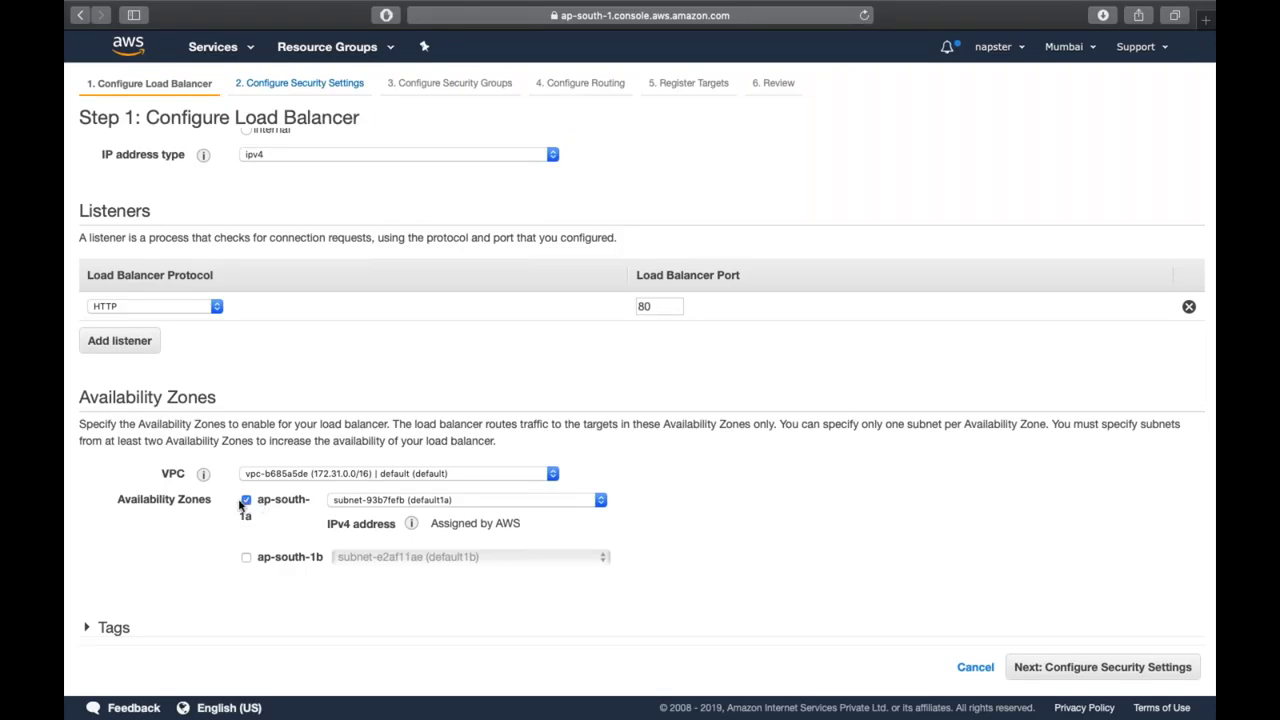
left_click(1128, 667)
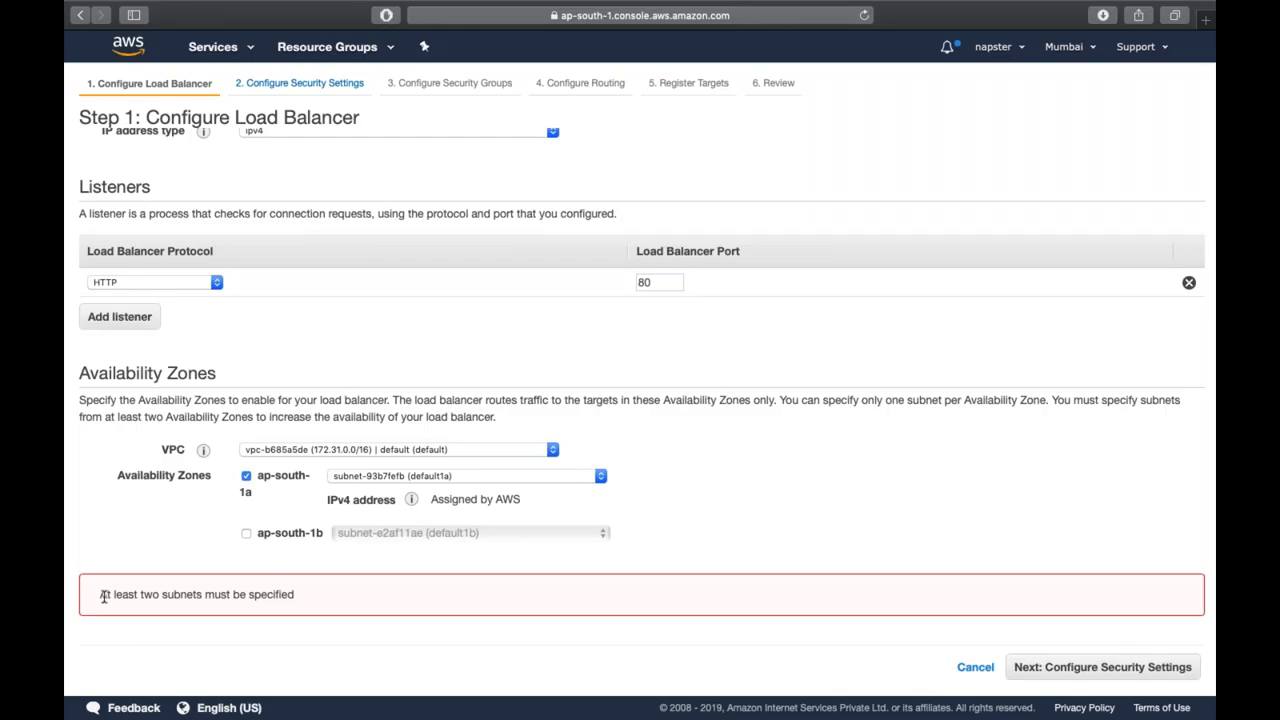
left_click(247, 533)
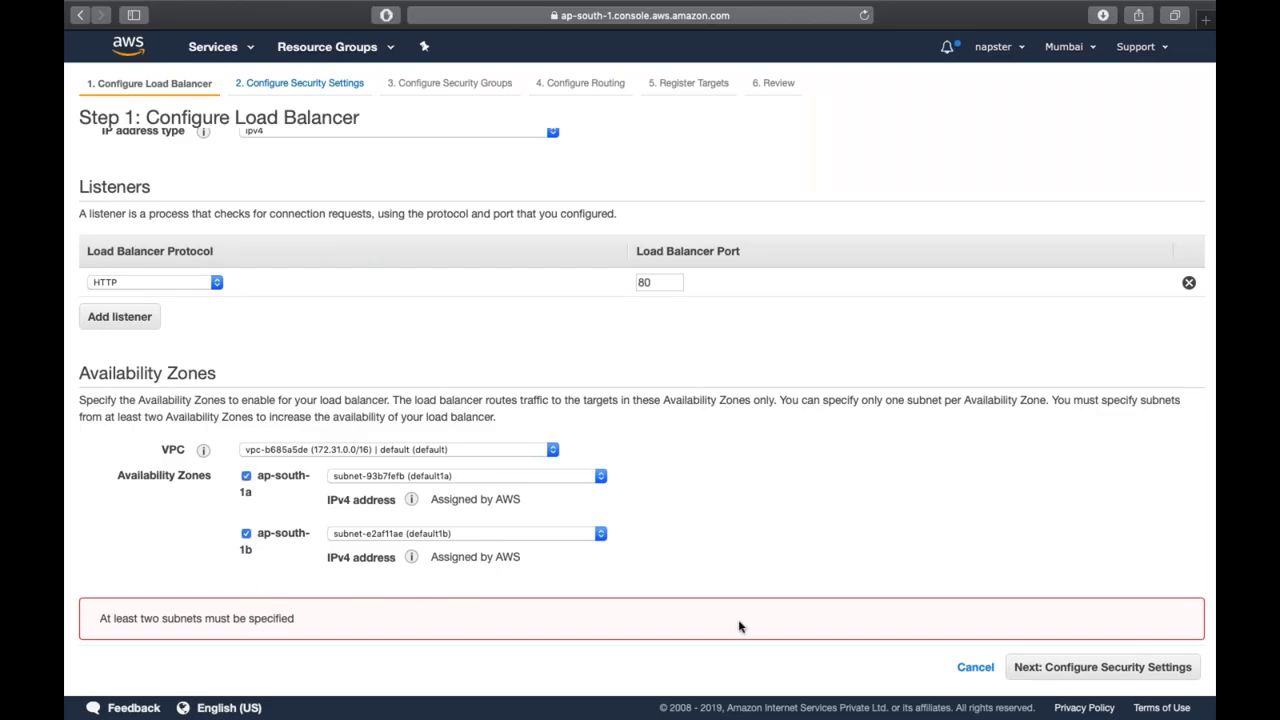
left_click(1080, 666)
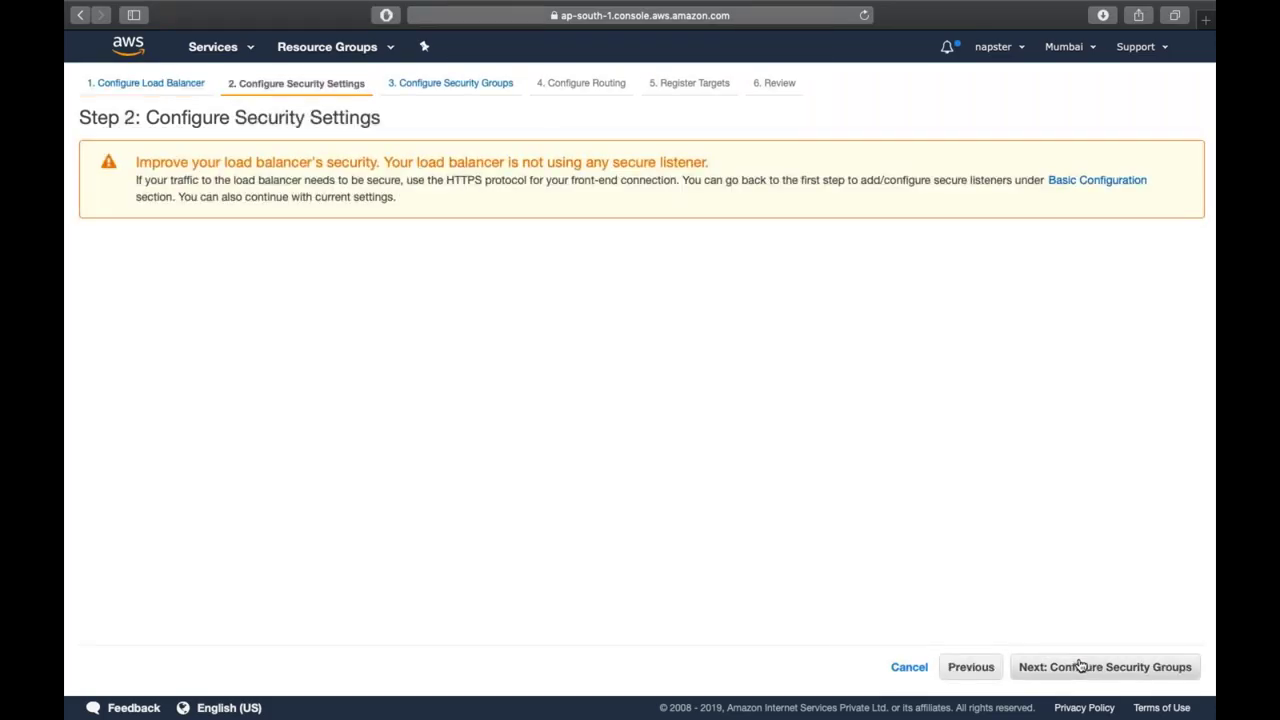
left_click(1080, 666)
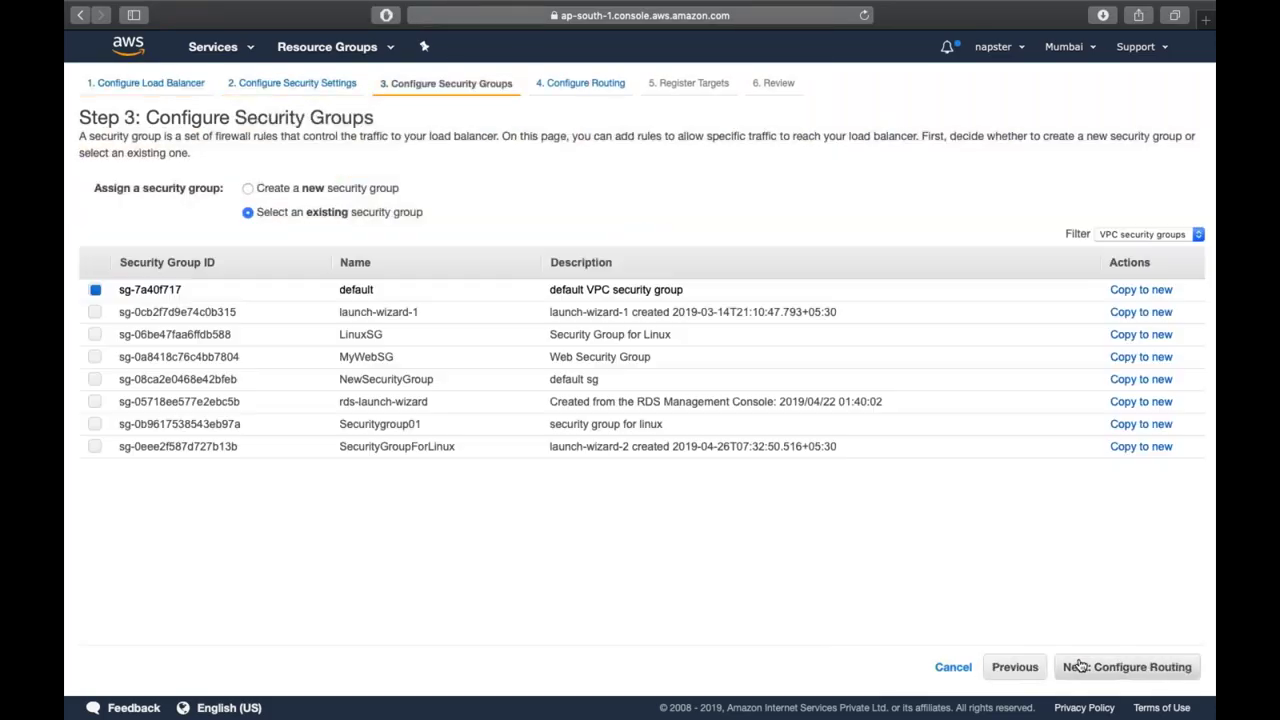
Step: Assign a new security group named ELBSG with the description "Security group for ELB"
left_click(378, 188)
left_click(376, 240)
key("BackSpace")
key("BackSpace")
key("BackSpace")
key("BackSpace")
key("BackSpace")
key("BackSpace")
key("BackSpace")
key("BackSpace")
key("BackSpace")
key("BackSpace")
key("BackSpace")
key("BackSpace")
key("BackSpace")
key("BackSpace")
key("BackSpace")
key("BackSpace")
key("BackSpace")
key("BackSpace")
key("BackSpace")
key("BackSpace")
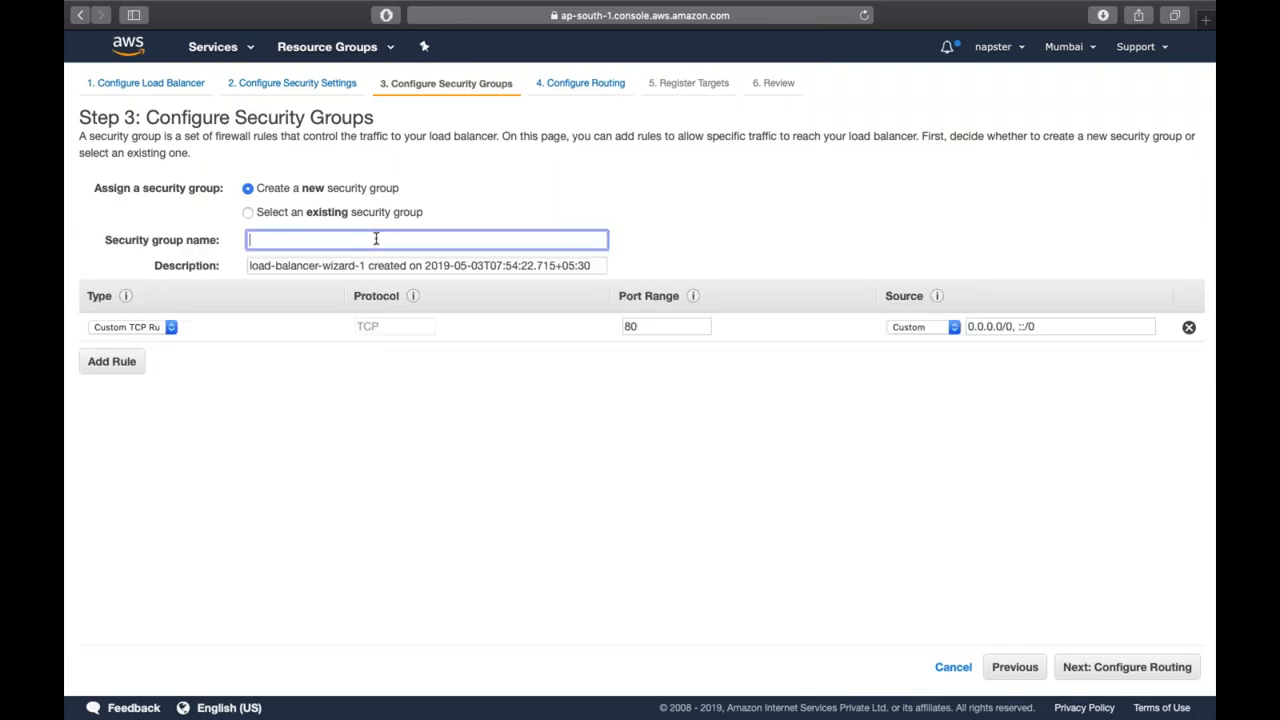
type("ELBSG")
key("Tab")
type("Se")
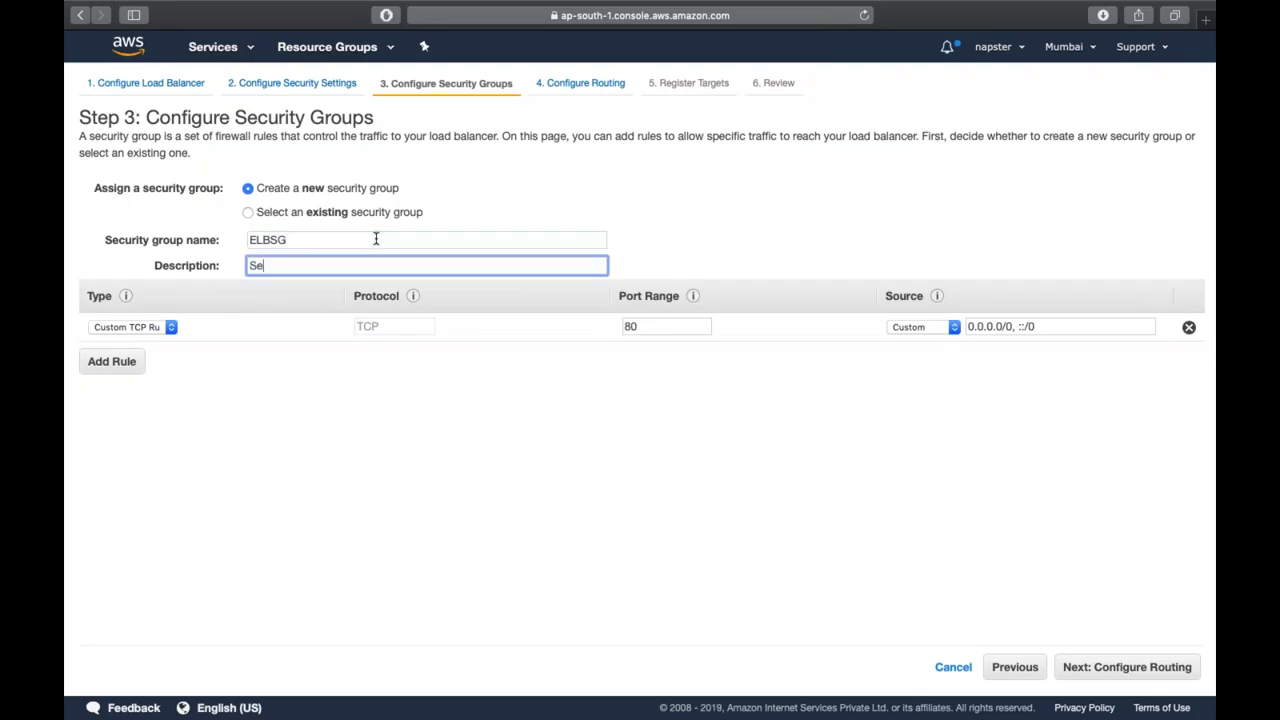
type("curity group for ELB")
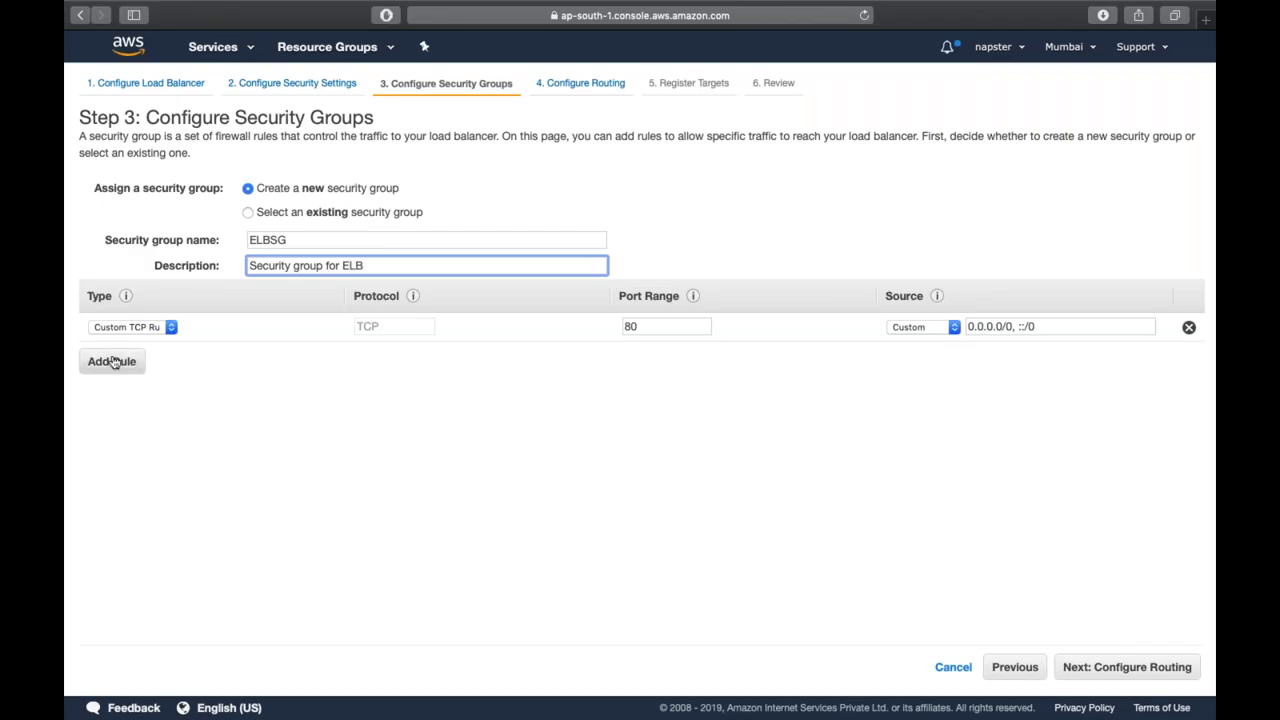
Step: Check the port range and source of ELBSG's rule, keep them as they are, and proceed to the routing configuration
left_click(686, 326)
left_click(840, 420)
left_click(1052, 326)
triple_click(1052, 326)
left_click(1003, 405)
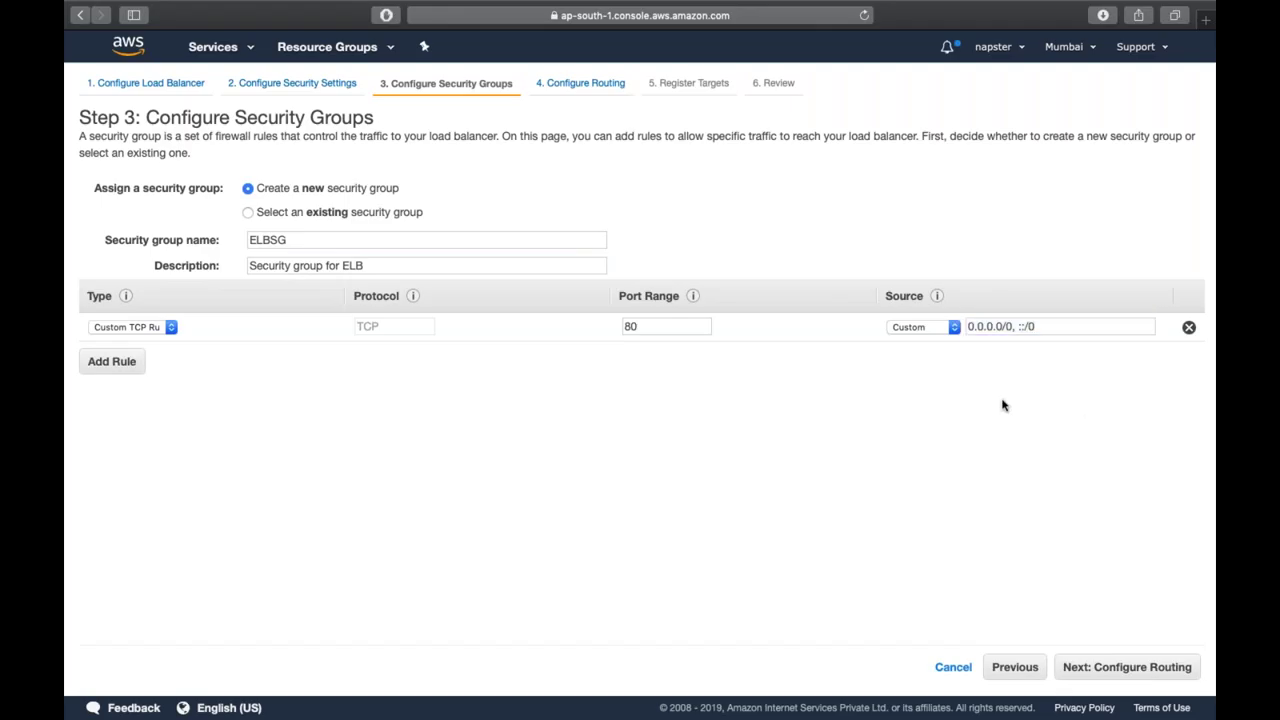
left_click(1136, 668)
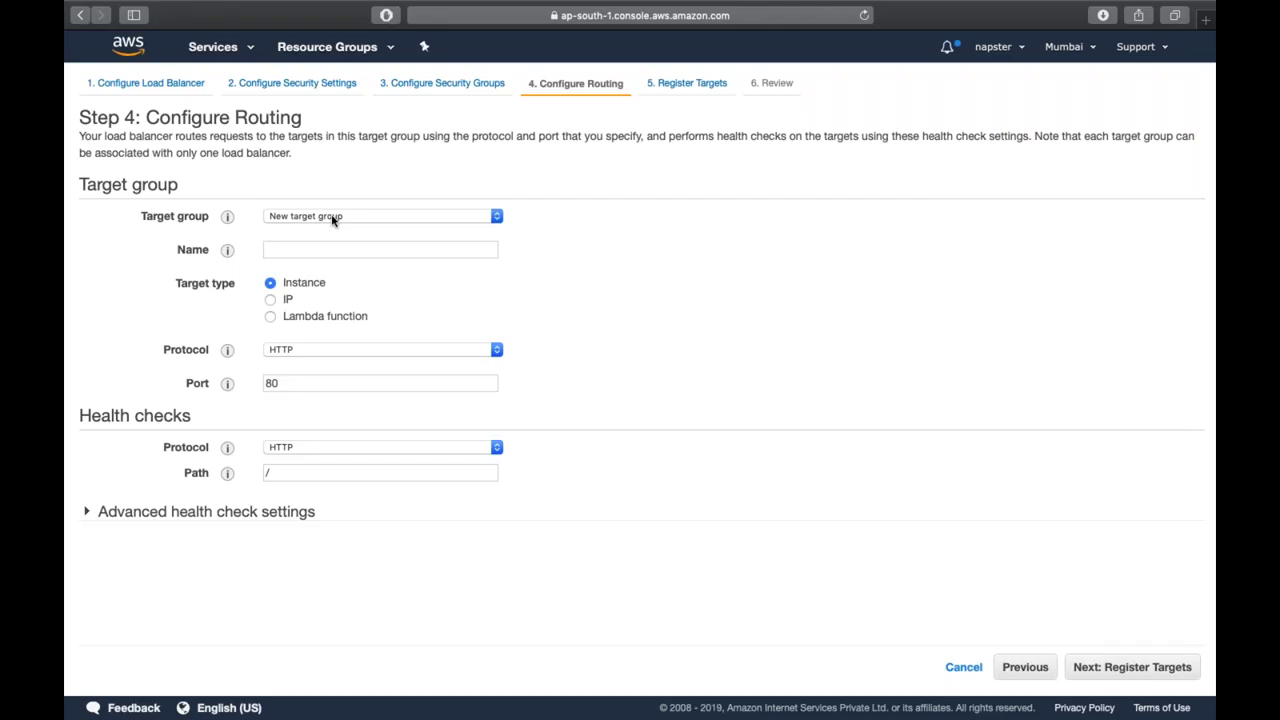
Step: Name the new target group newt
left_click(331, 254)
type("newtg")
key("Tab")
left_click(358, 250)
key("BackSpace")
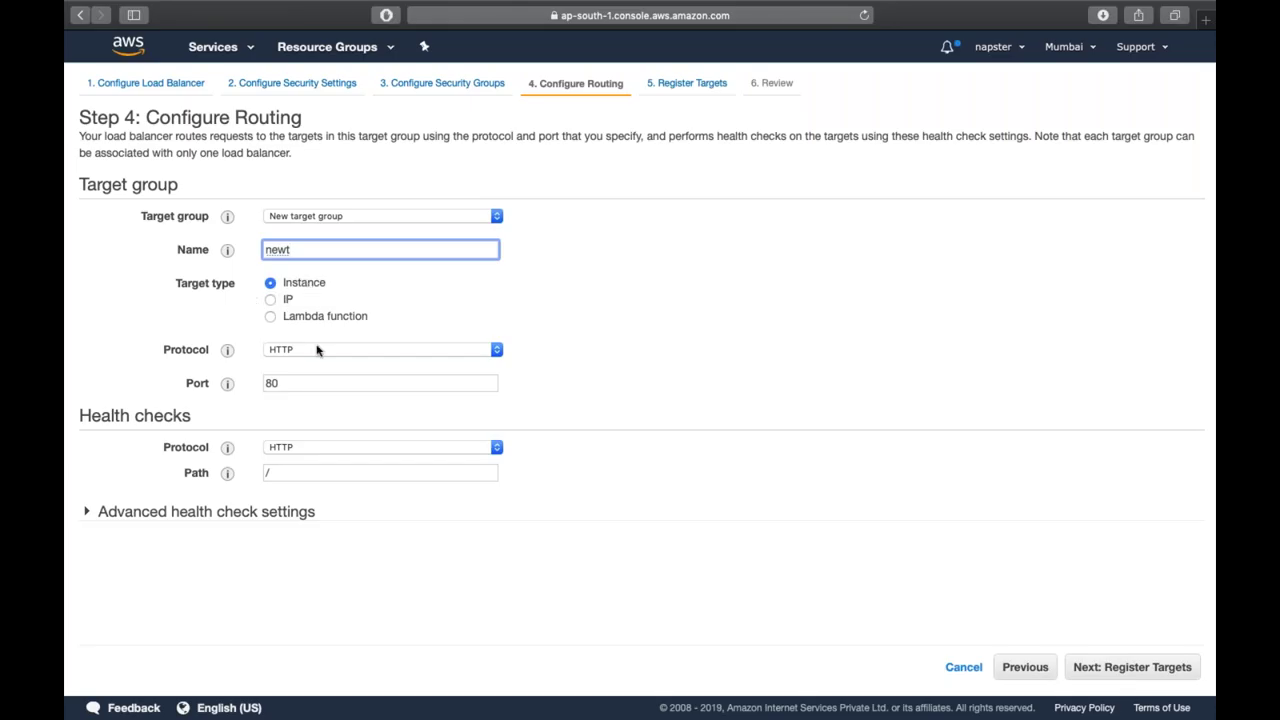
Step: Set the health check's healthy threshold to 2, timeout to 3 seconds and interval to 5 seconds, and proceed to target registration
left_click(147, 490)
left_click(104, 514)
scroll(105, 514, "down", 3)
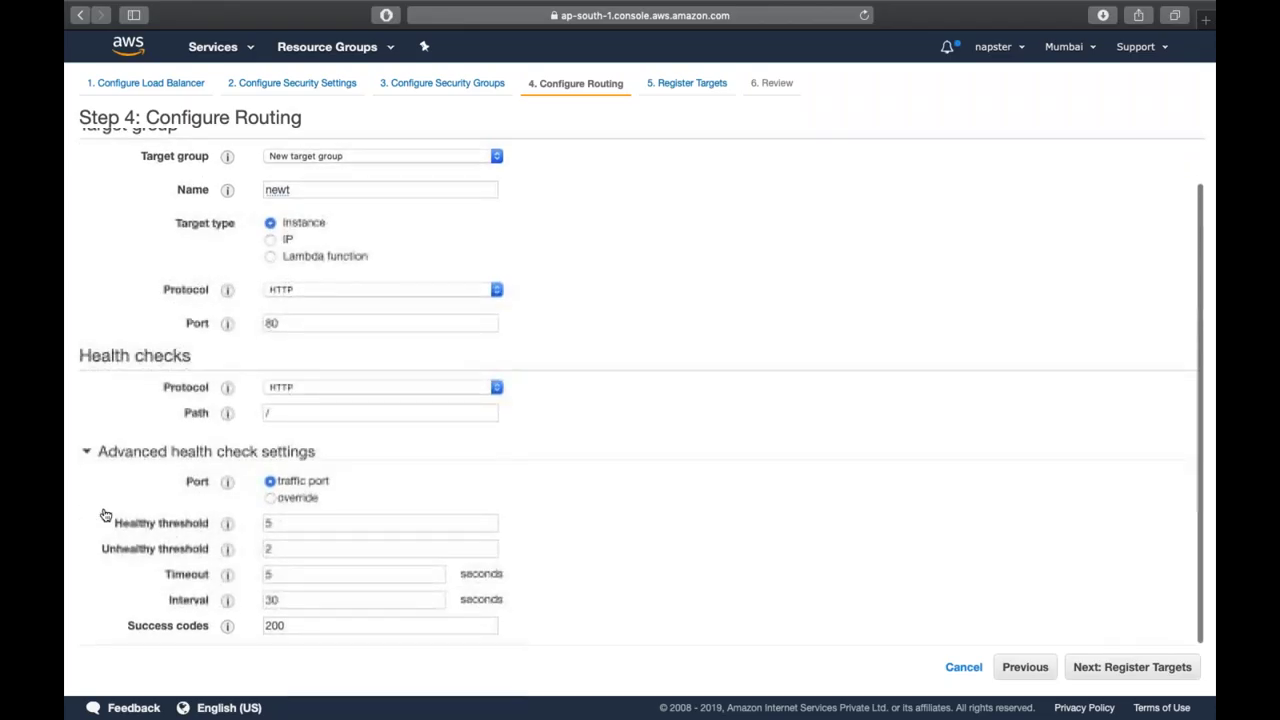
left_click(289, 531)
key("BackSpace")
type("2")
key("Tab")
key("Tab")
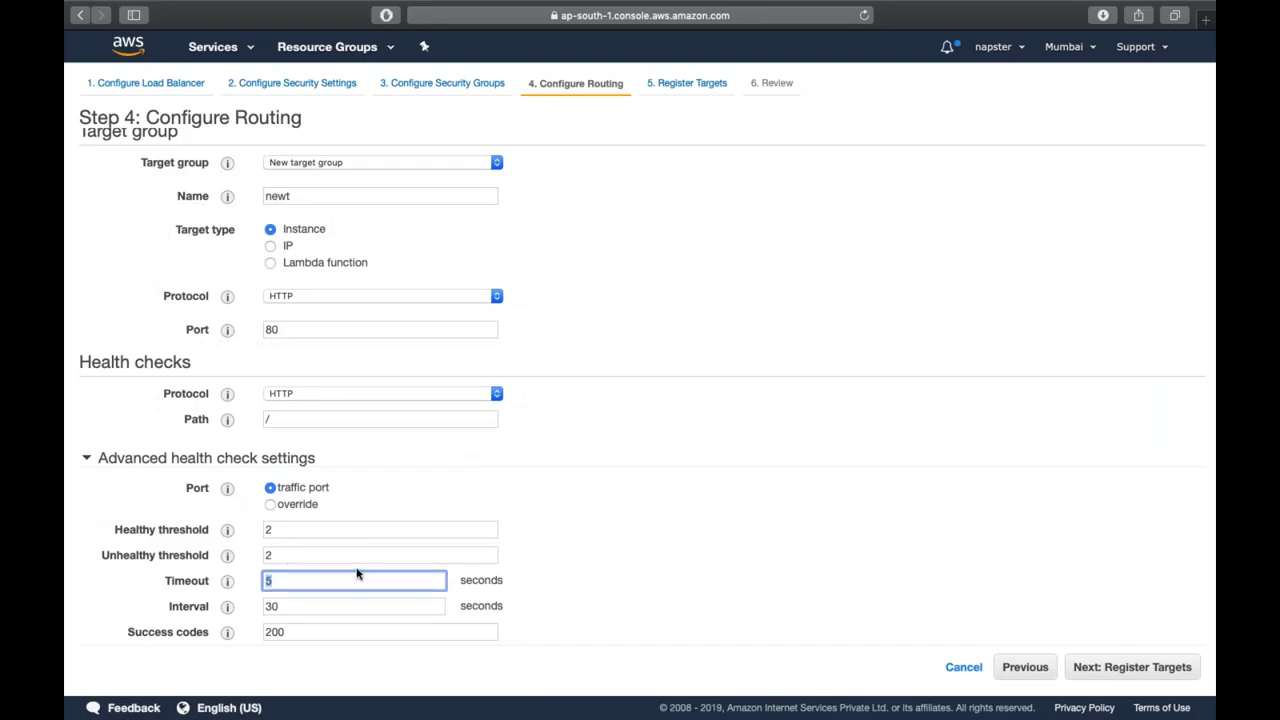
mouse_move(227, 580)
type("3")
key("Tab")
type("5")
left_click(690, 538)
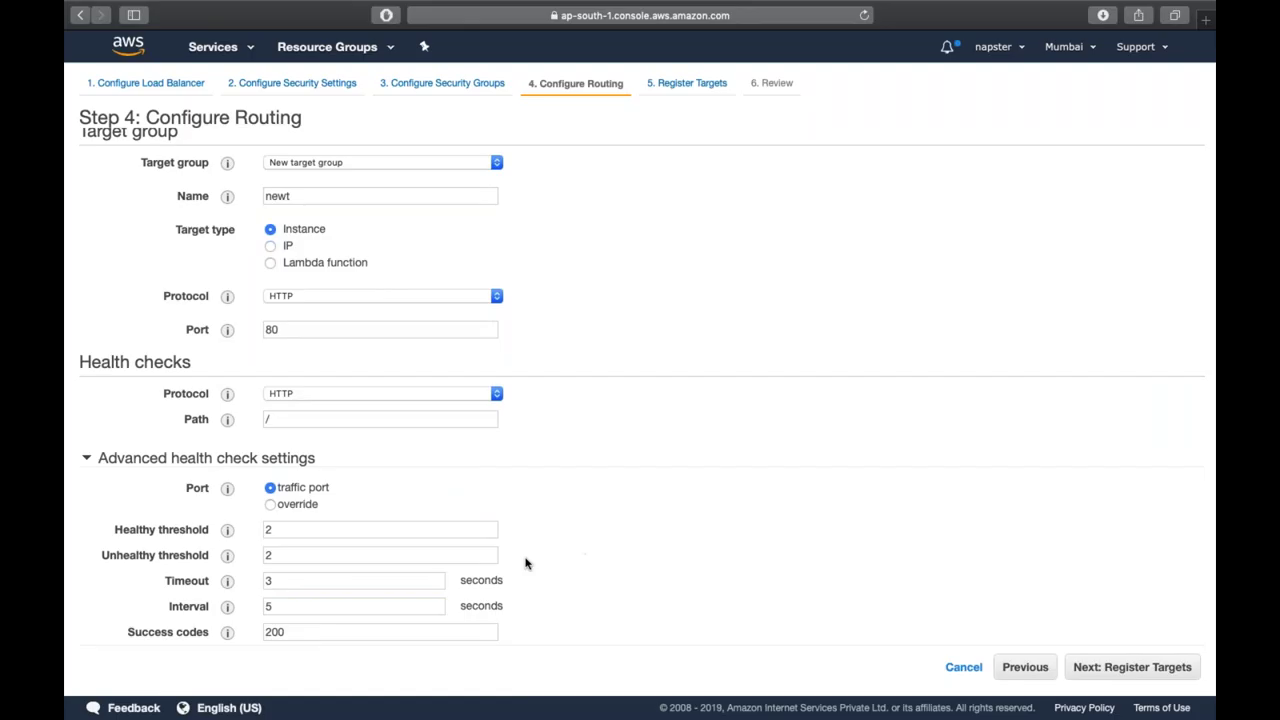
scroll(526, 563, "up", 2)
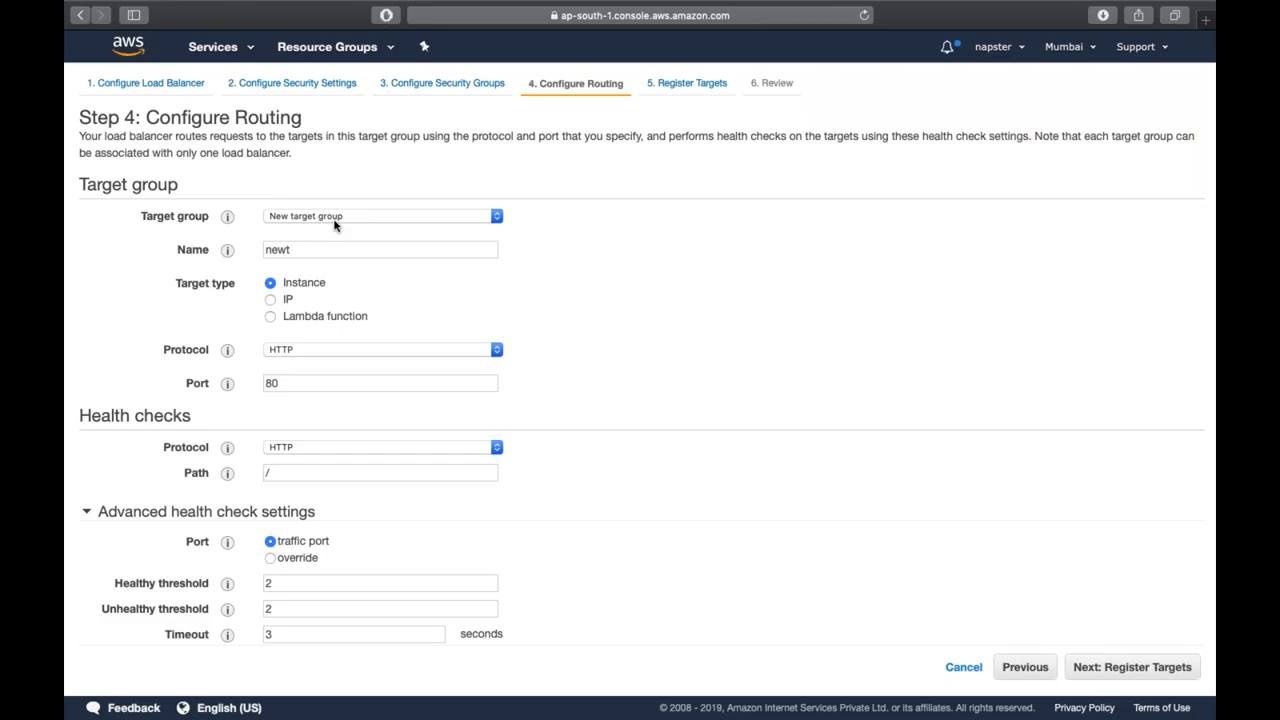
left_click(1143, 677)
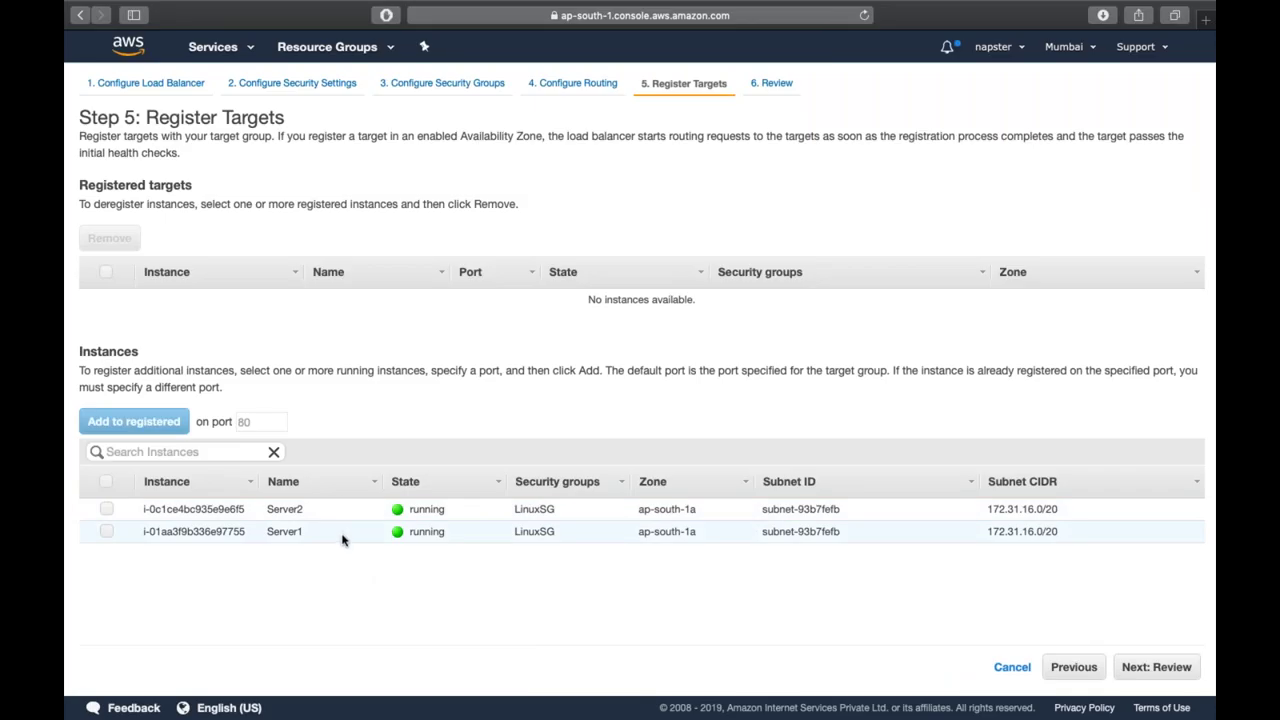
Step: Register Server1 and Server2 as targets on port 80, and create the load balancer testdemo
left_click(107, 482)
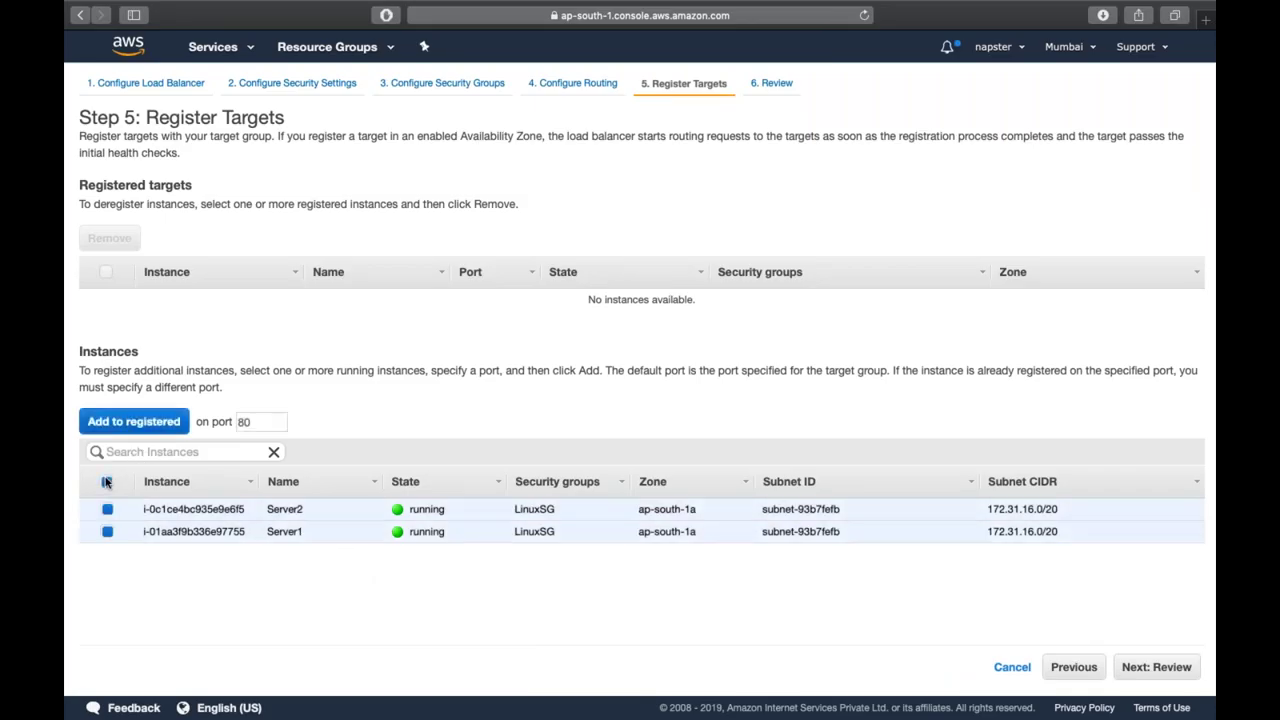
left_click(134, 422)
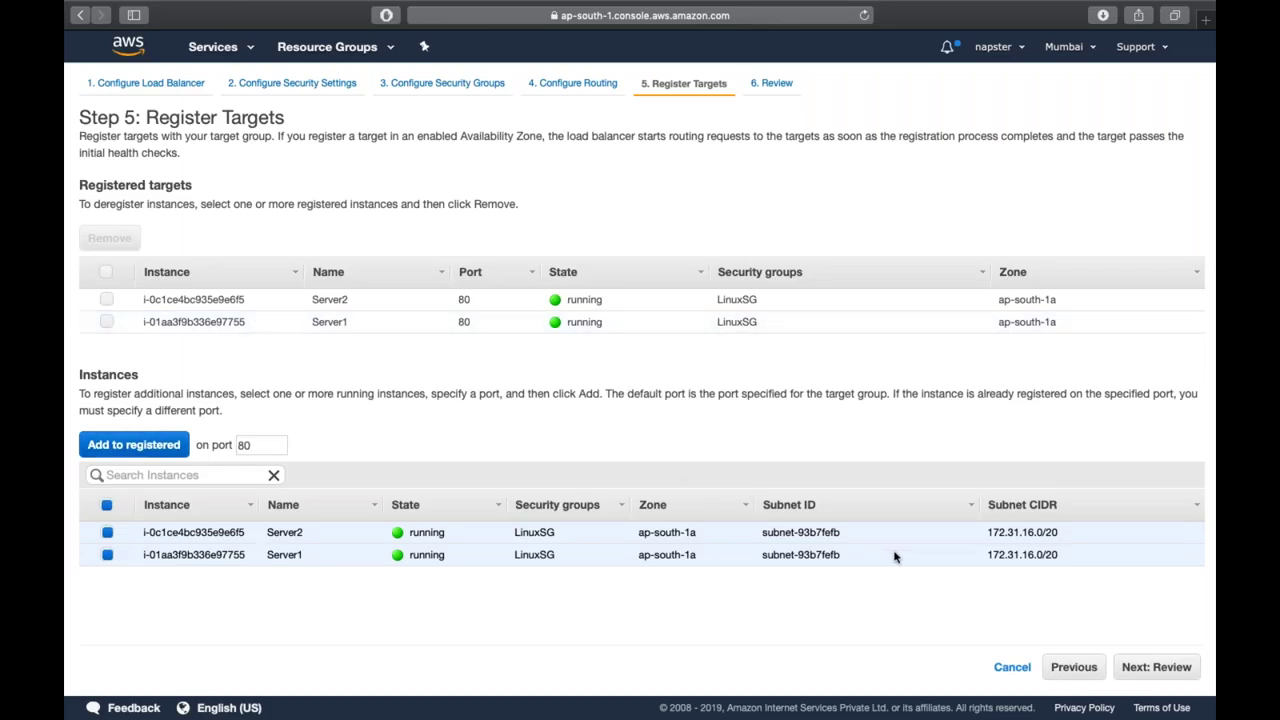
left_click(1142, 667)
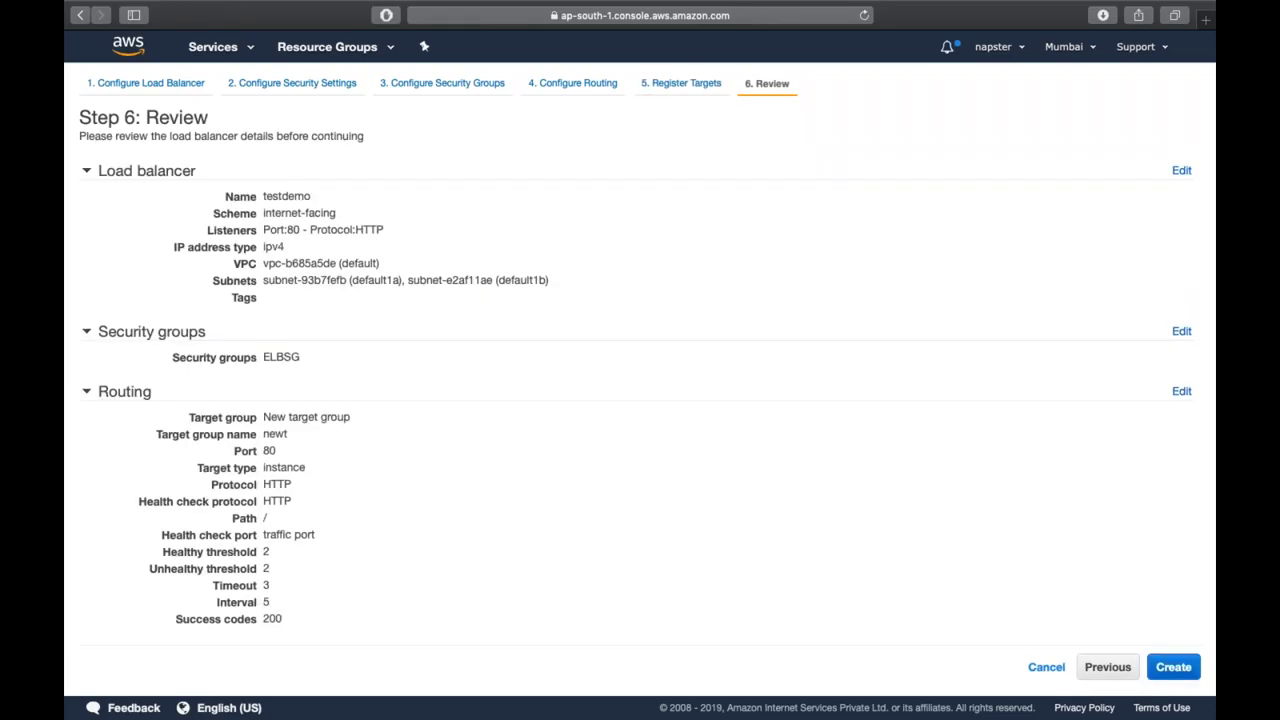
left_click(1173, 667)
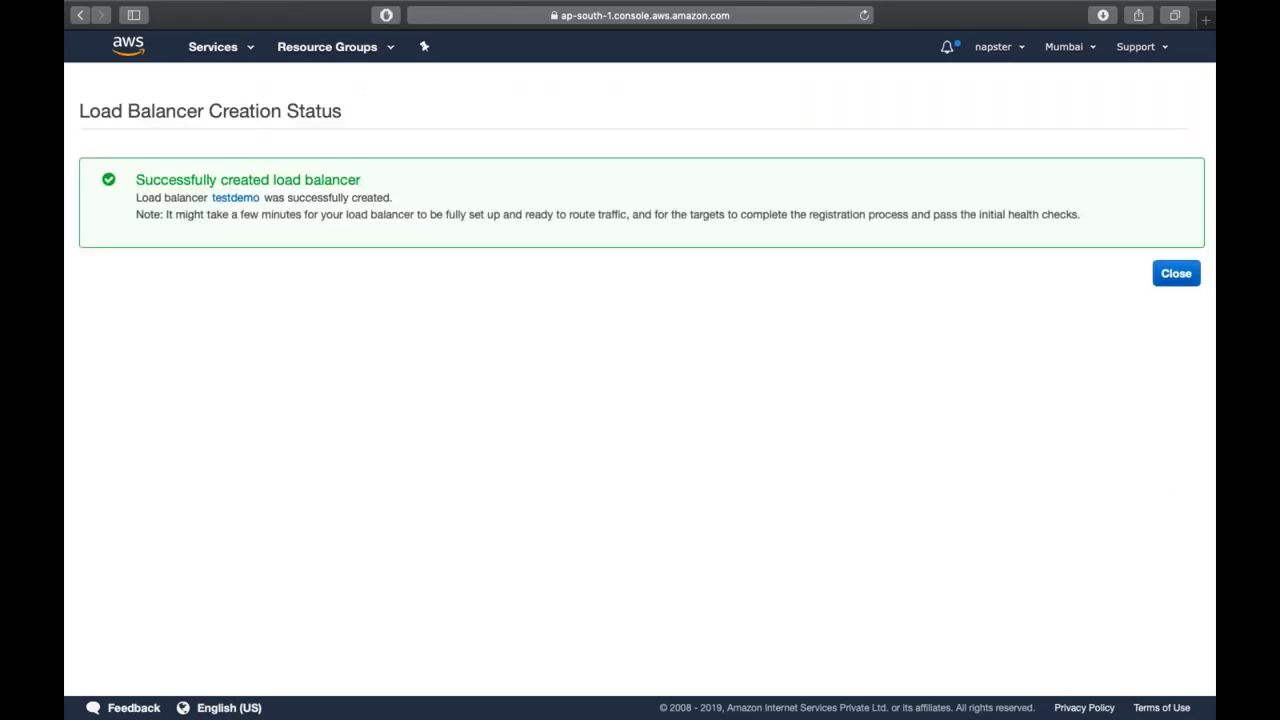
left_click(1178, 273)
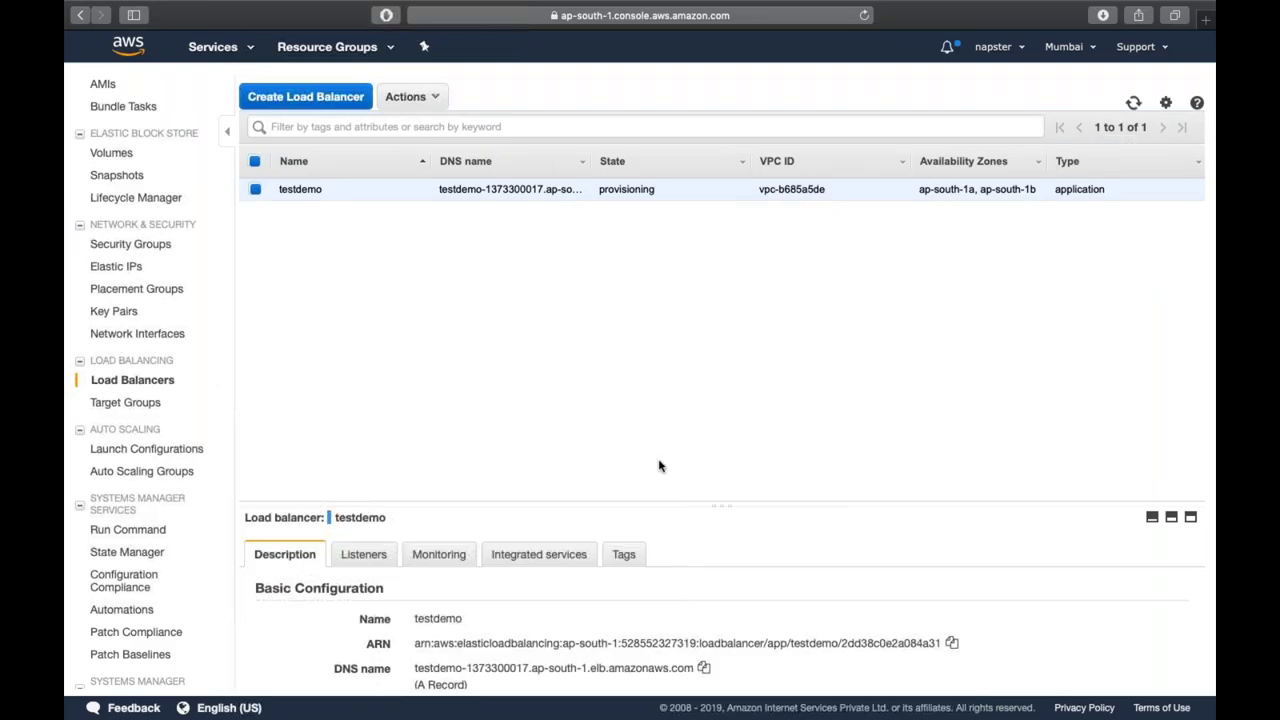
Step: Check the state of load balancer testdemo and the status of the targets registered in target group newt
left_click_drag(709, 503, 679, 241)
double_click(623, 188)
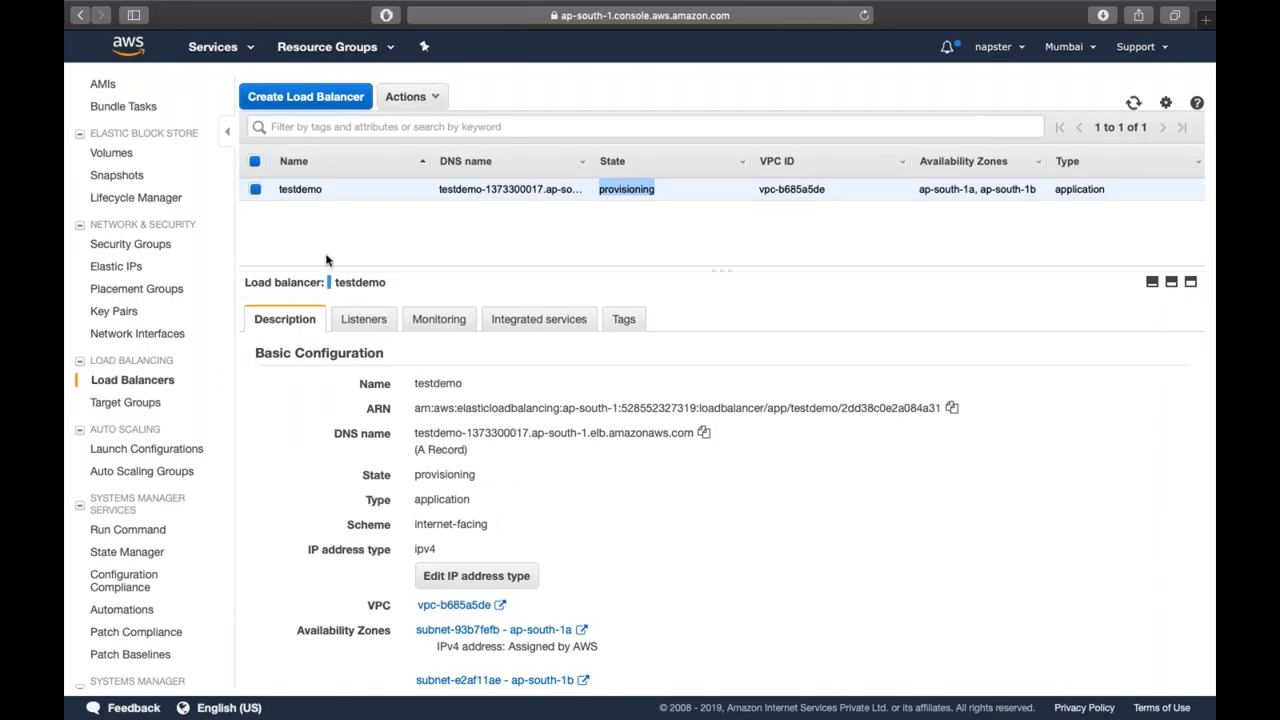
left_click(167, 403)
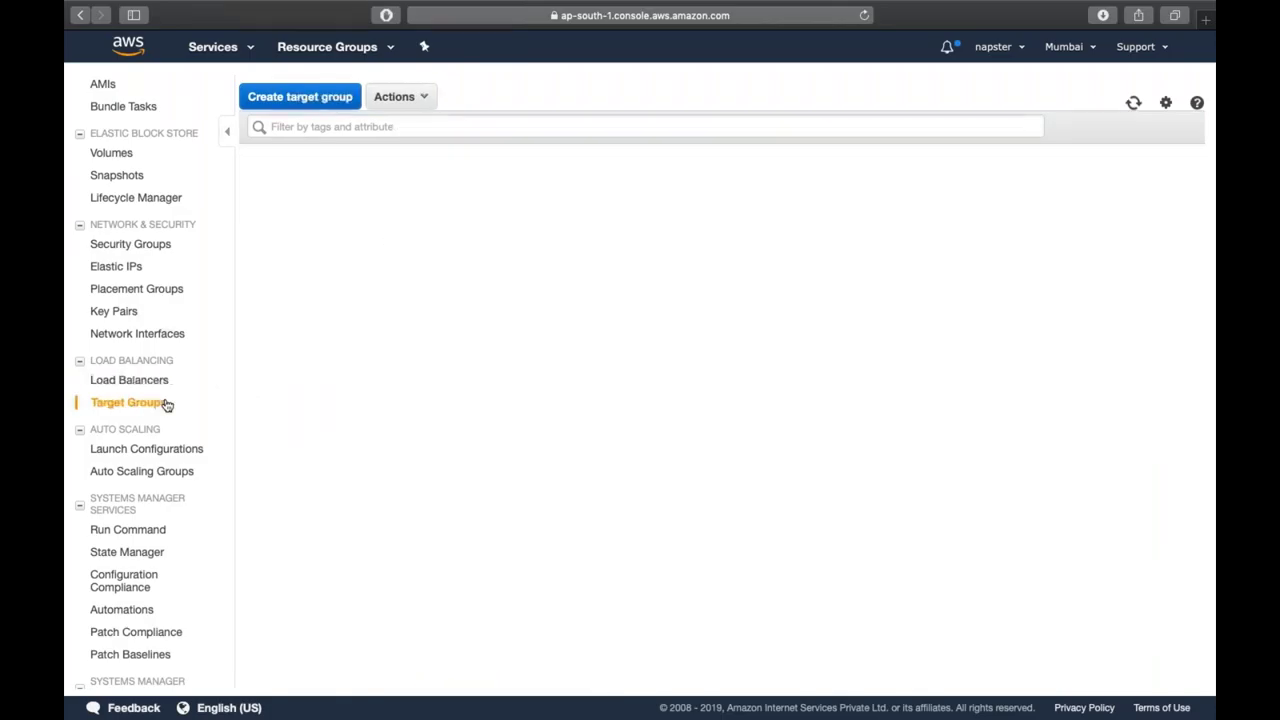
left_click_drag(463, 503, 477, 263)
left_click(370, 313)
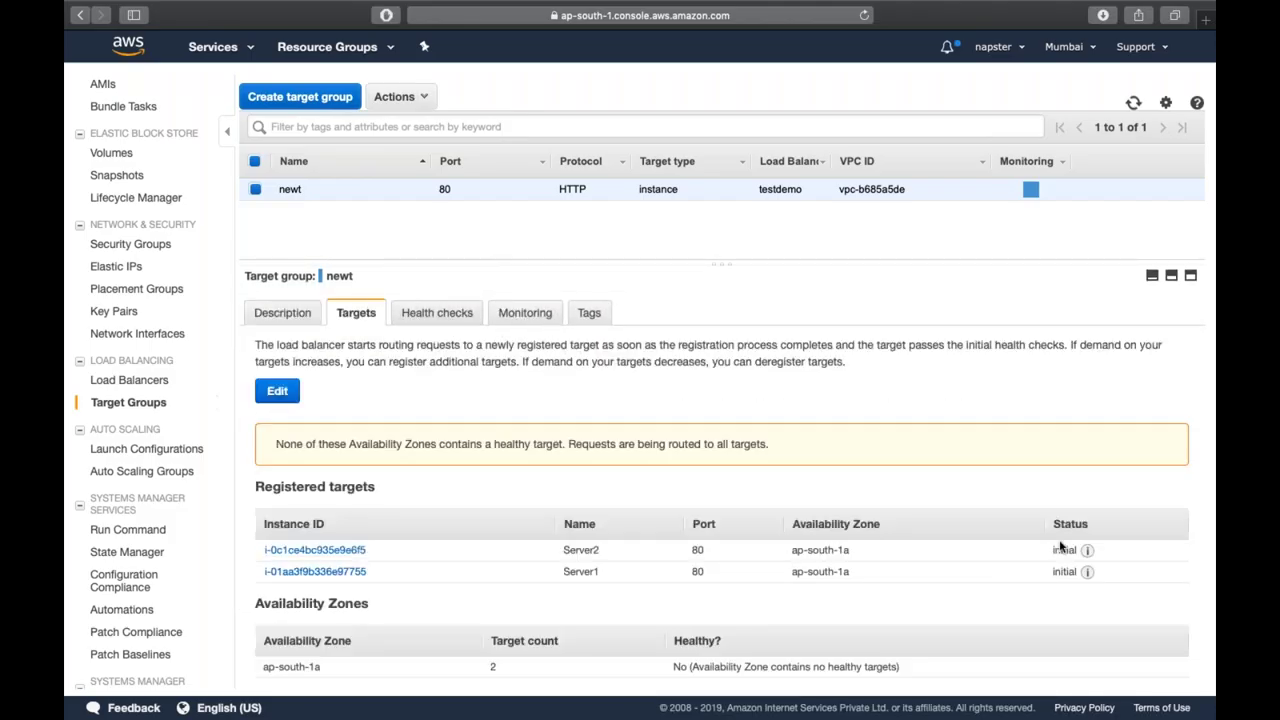
mouse_move(1083, 555)
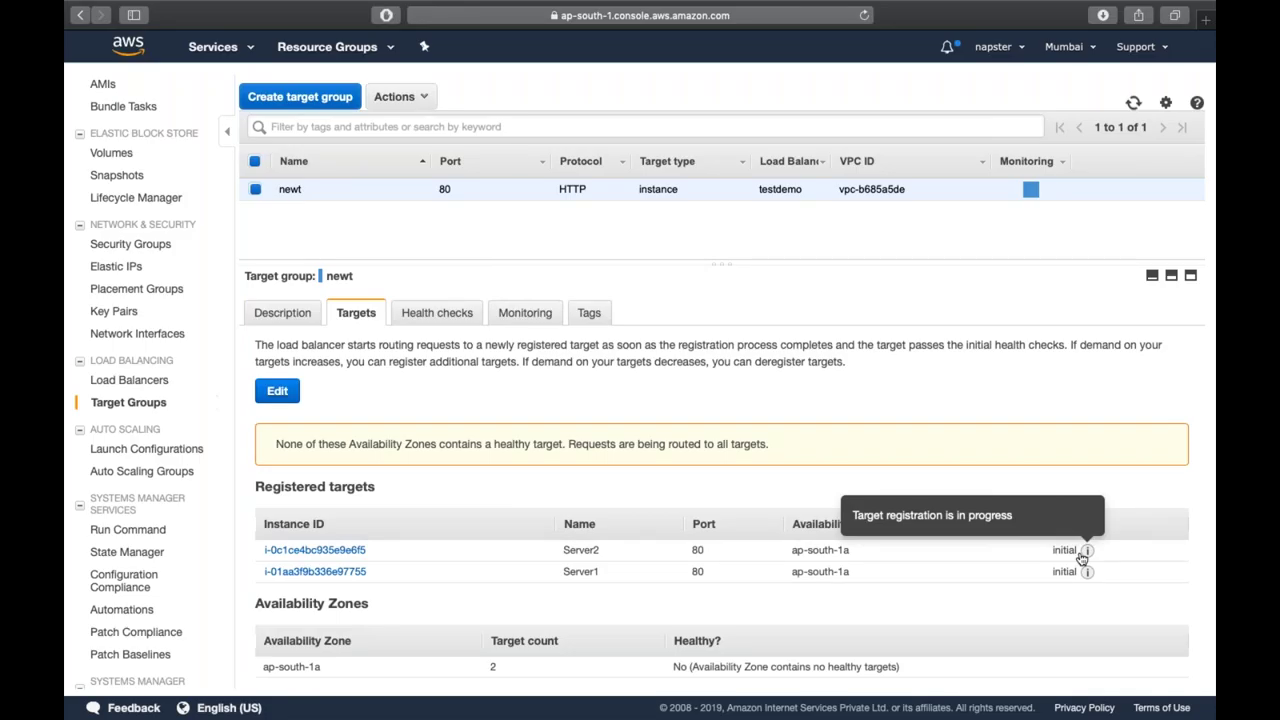
Step: Refresh target group newt repeatedly to monitor the status of Server1 and Server2
left_click(1133, 104)
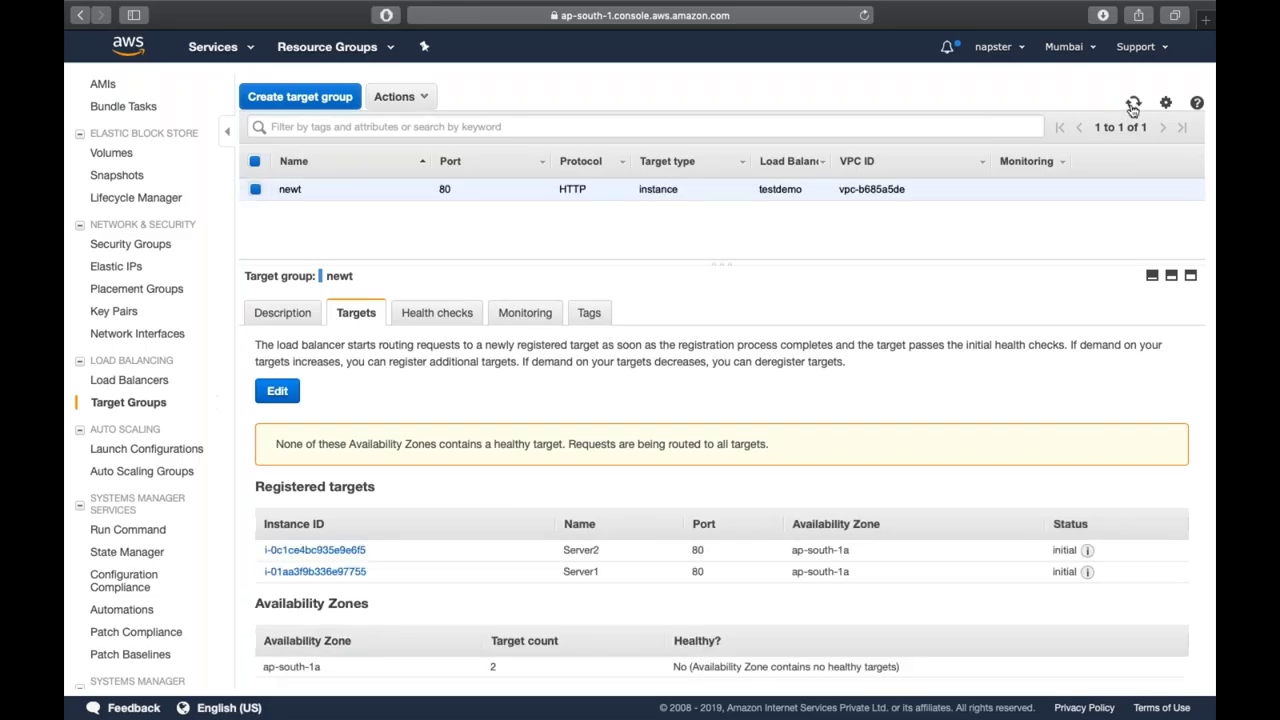
left_click(1133, 104)
left_click(1133, 104)
left_click(1133, 104)
left_click(1133, 104)
left_click(1133, 104)
left_click(1133, 104)
left_click(1133, 104)
left_click(1133, 104)
left_click(1133, 104)
left_click(1133, 104)
left_click(1133, 104)
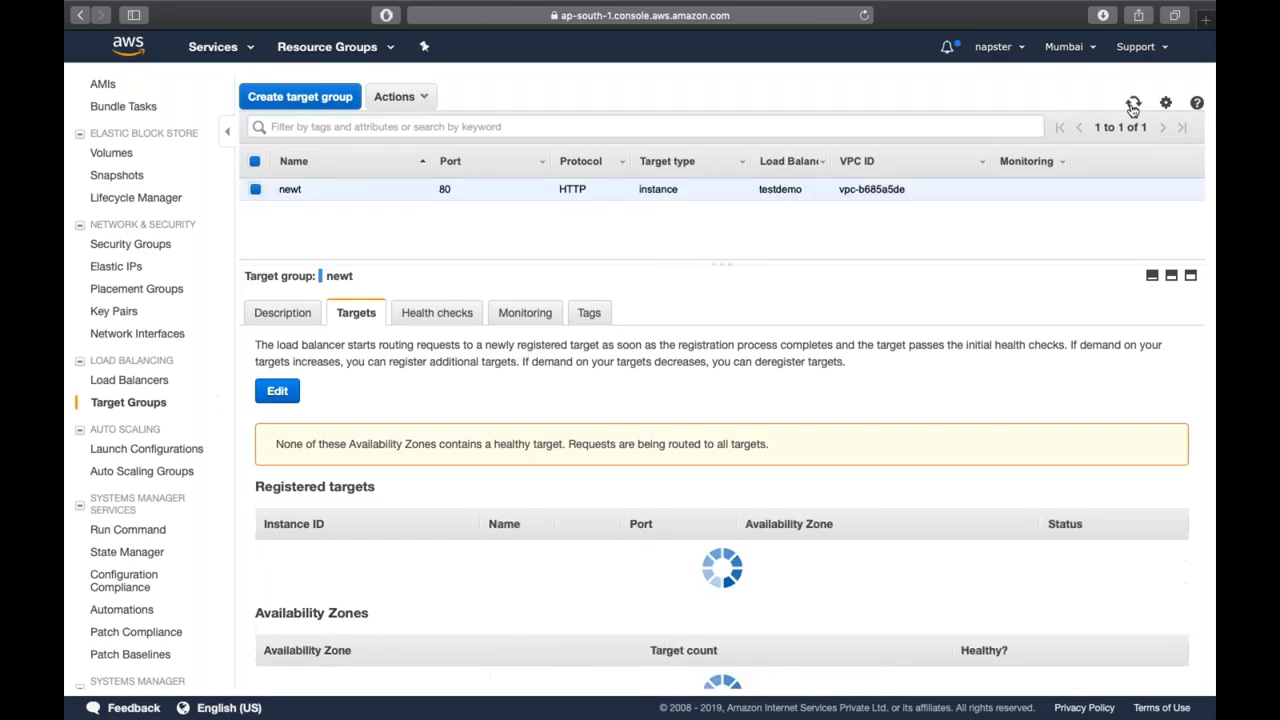
left_click(1133, 104)
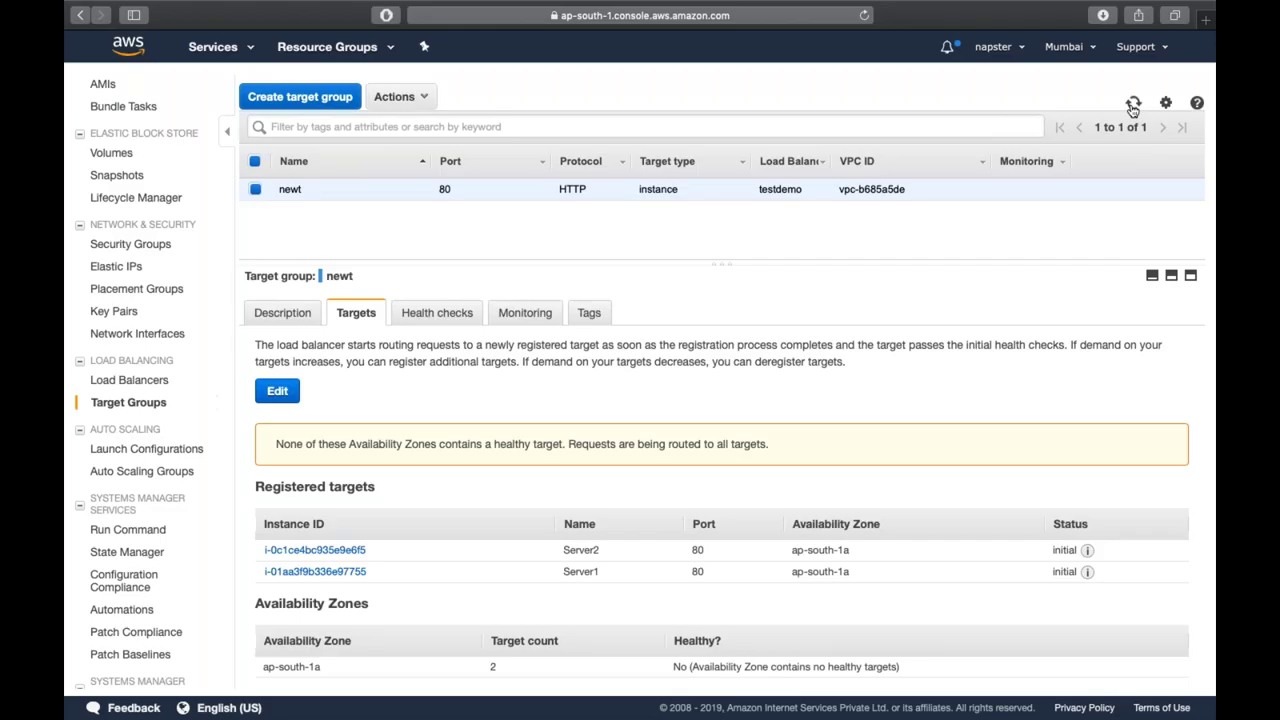
left_click(1133, 104)
left_click(1133, 104)
left_click(1133, 104)
left_click(1133, 104)
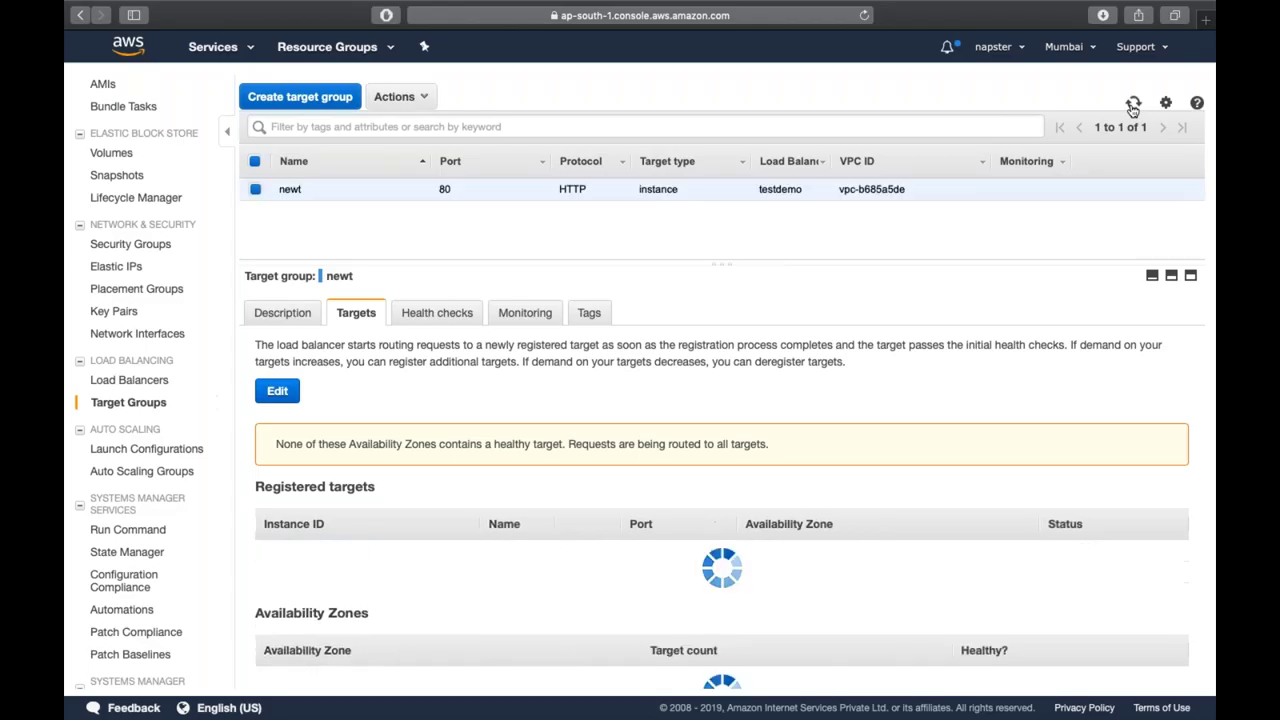
left_click(1133, 104)
left_click(1133, 104)
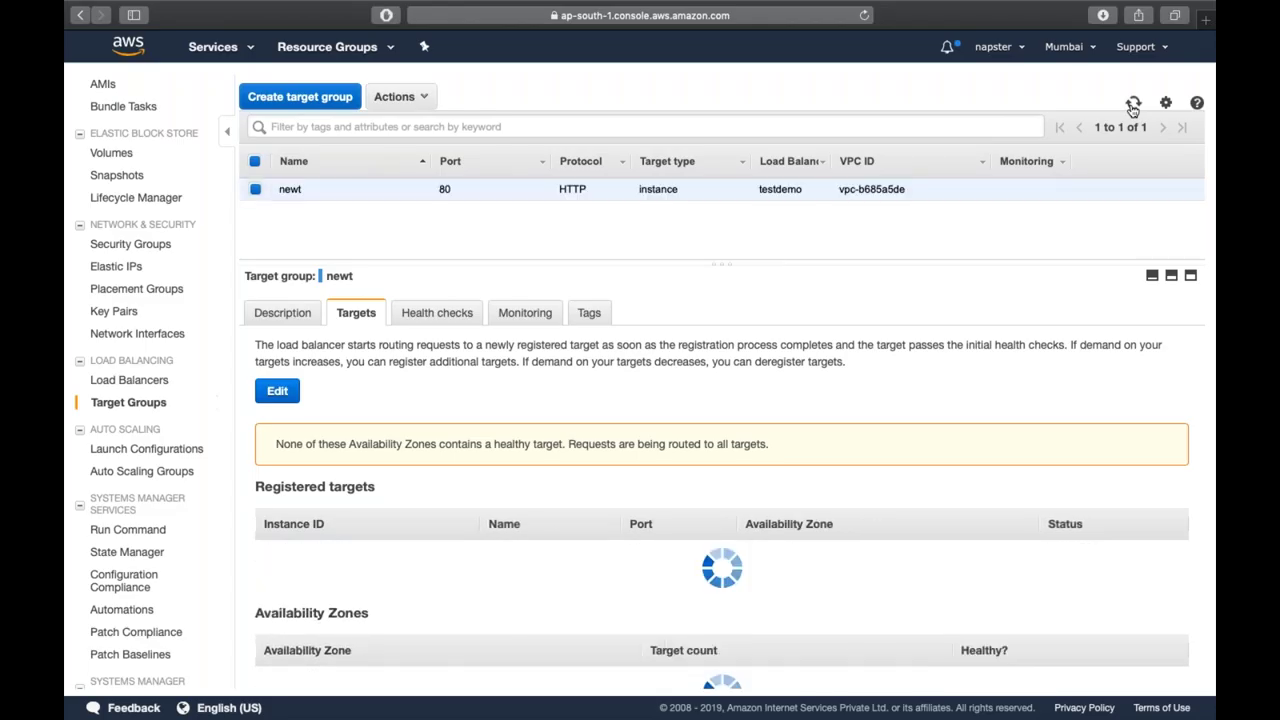
left_click(1133, 104)
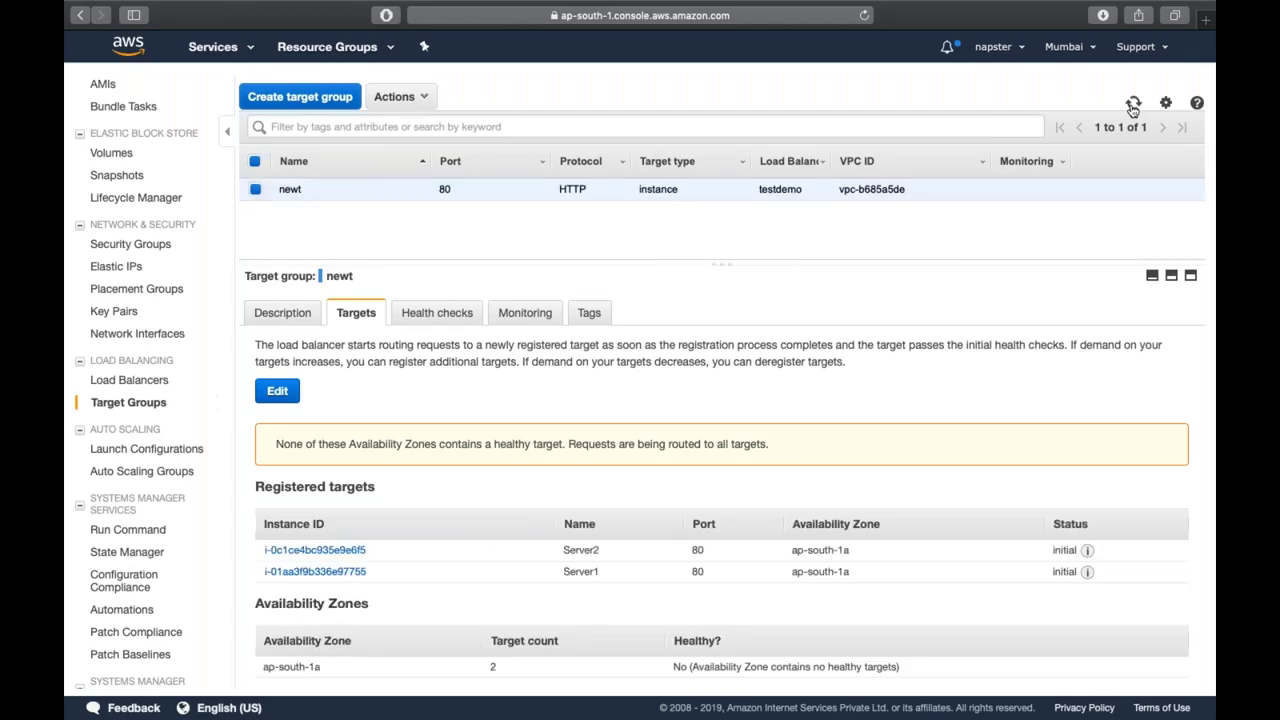
Step: Look through the description, health checks, monitoring and tags of target group newt, and return to its registered targets
left_click(286, 315)
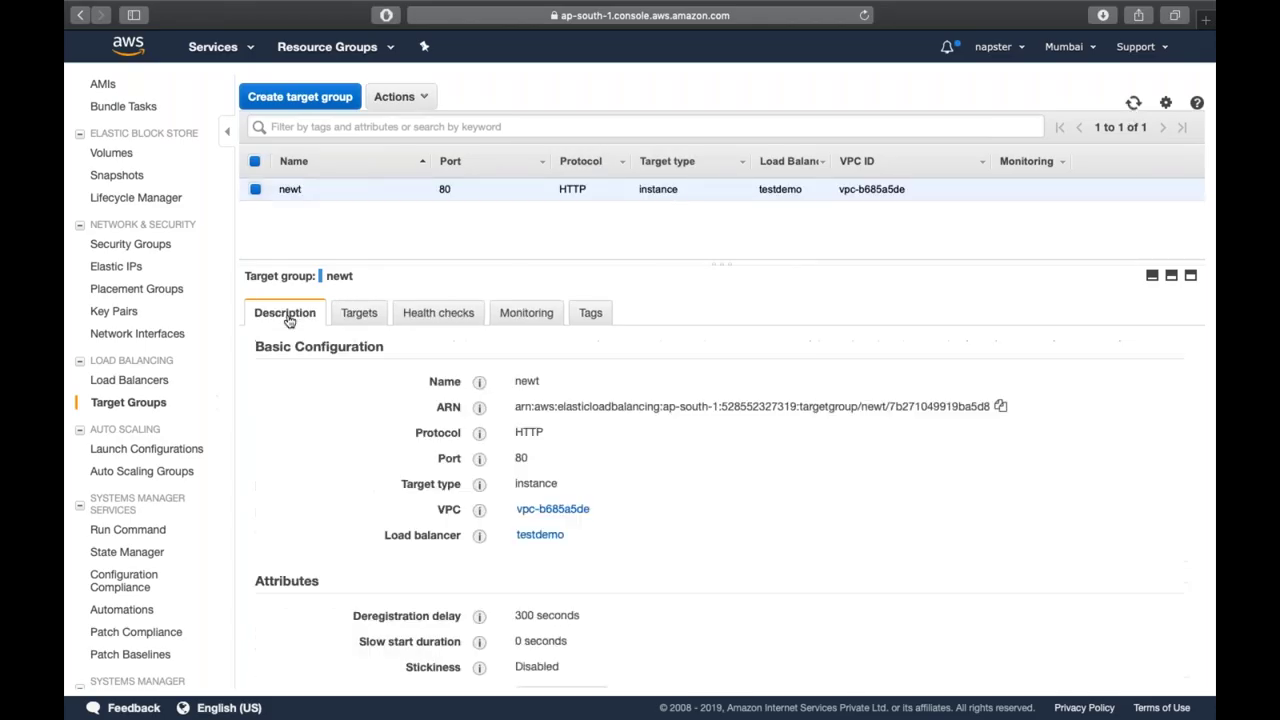
left_click(346, 316)
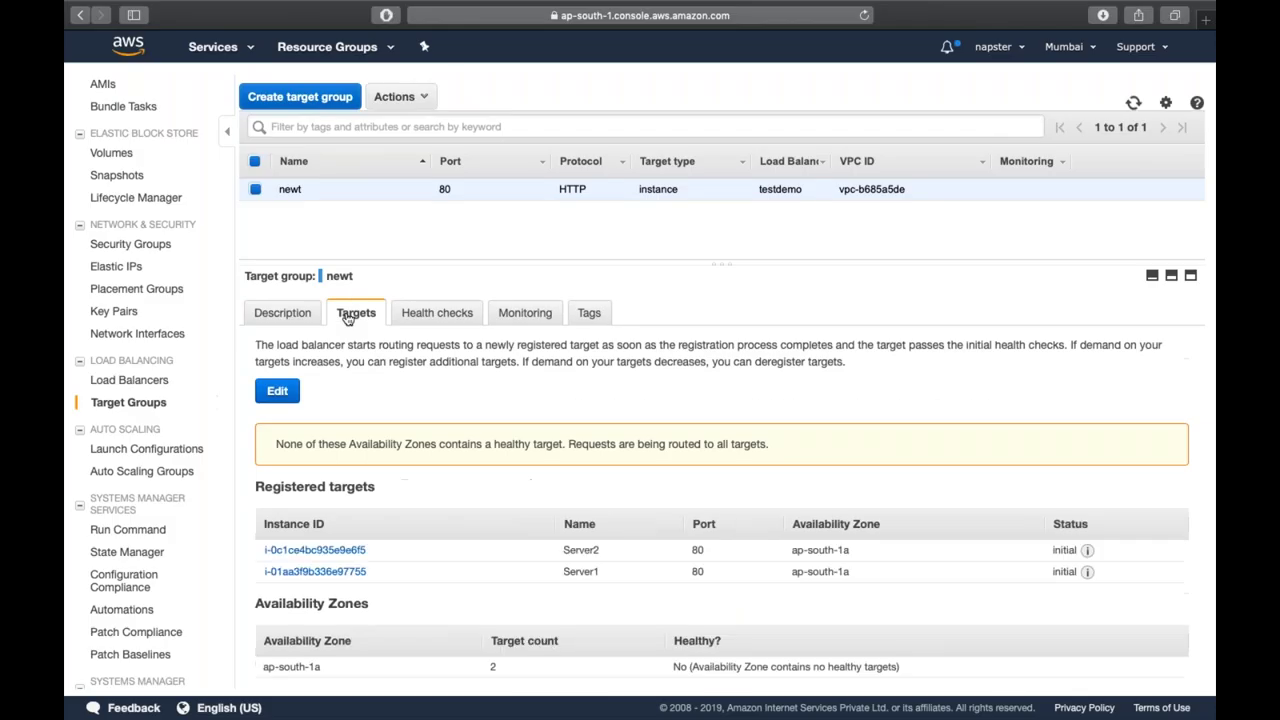
left_click(401, 314)
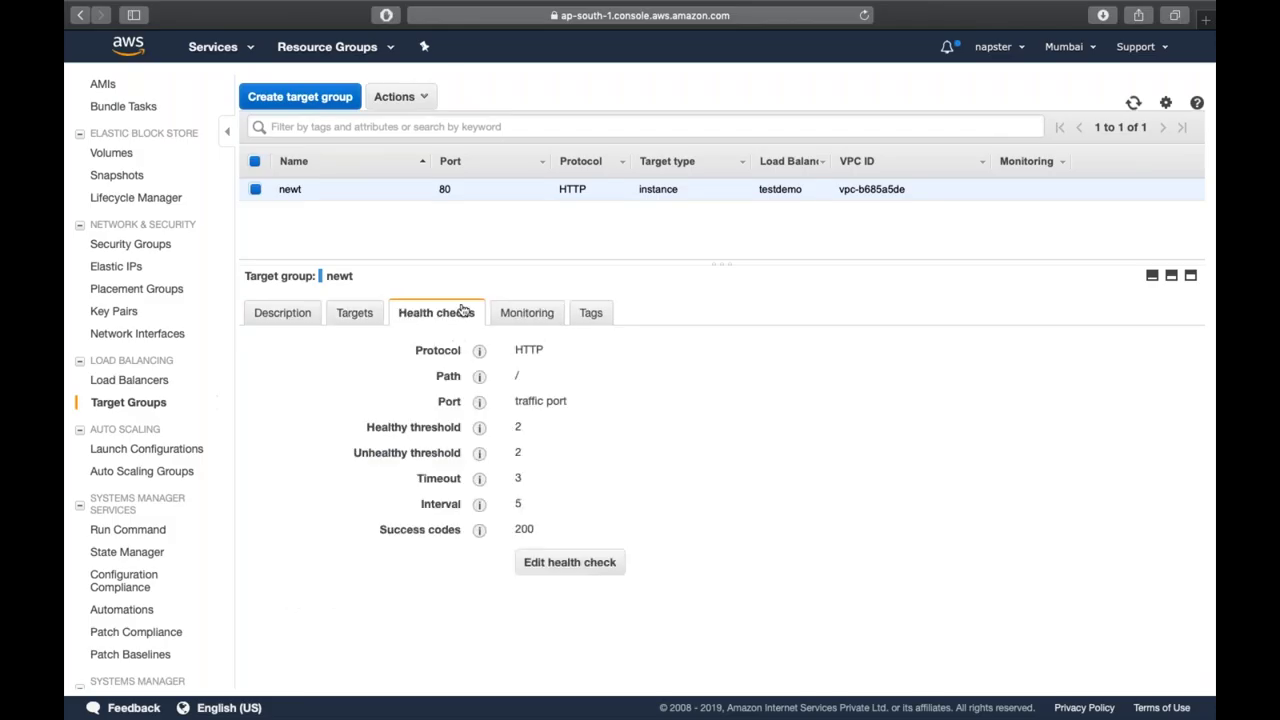
left_click(516, 318)
left_click(583, 317)
left_click(362, 316)
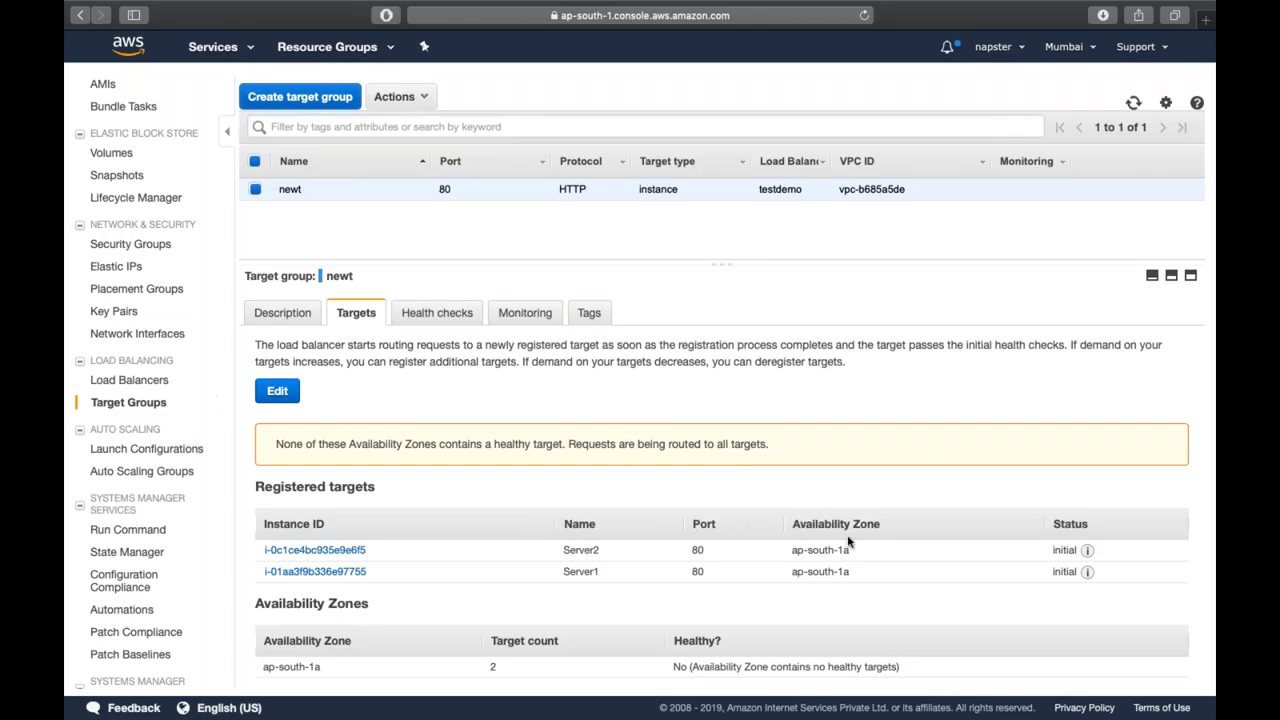
Step: Read the status explanation for Server2, refresh the target group, and read the explanation again
mouse_move(1086, 553)
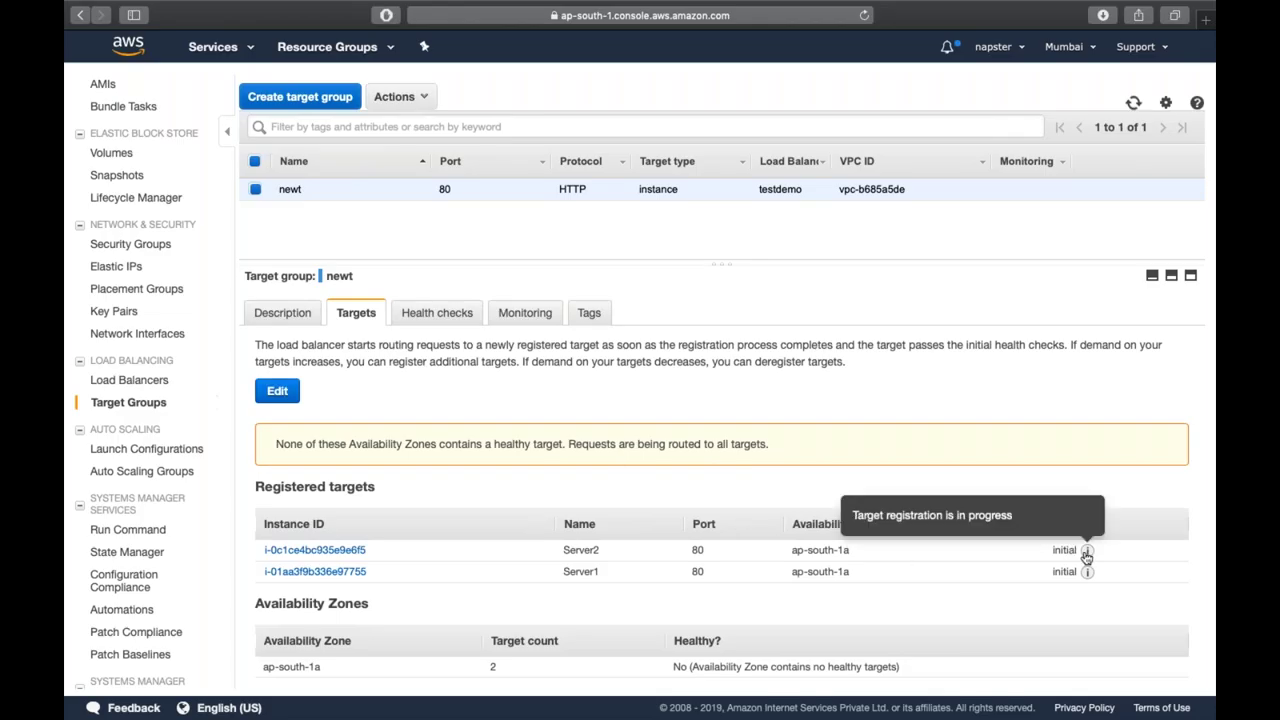
left_click(1133, 103)
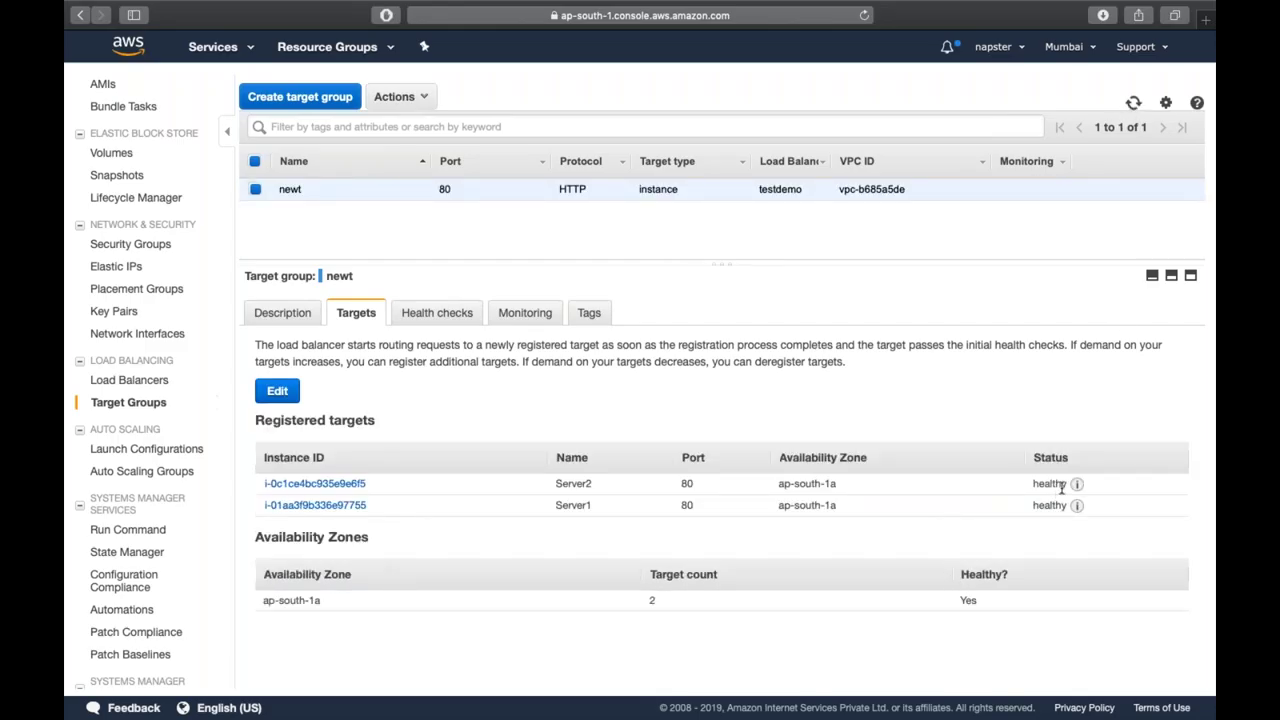
mouse_move(1075, 488)
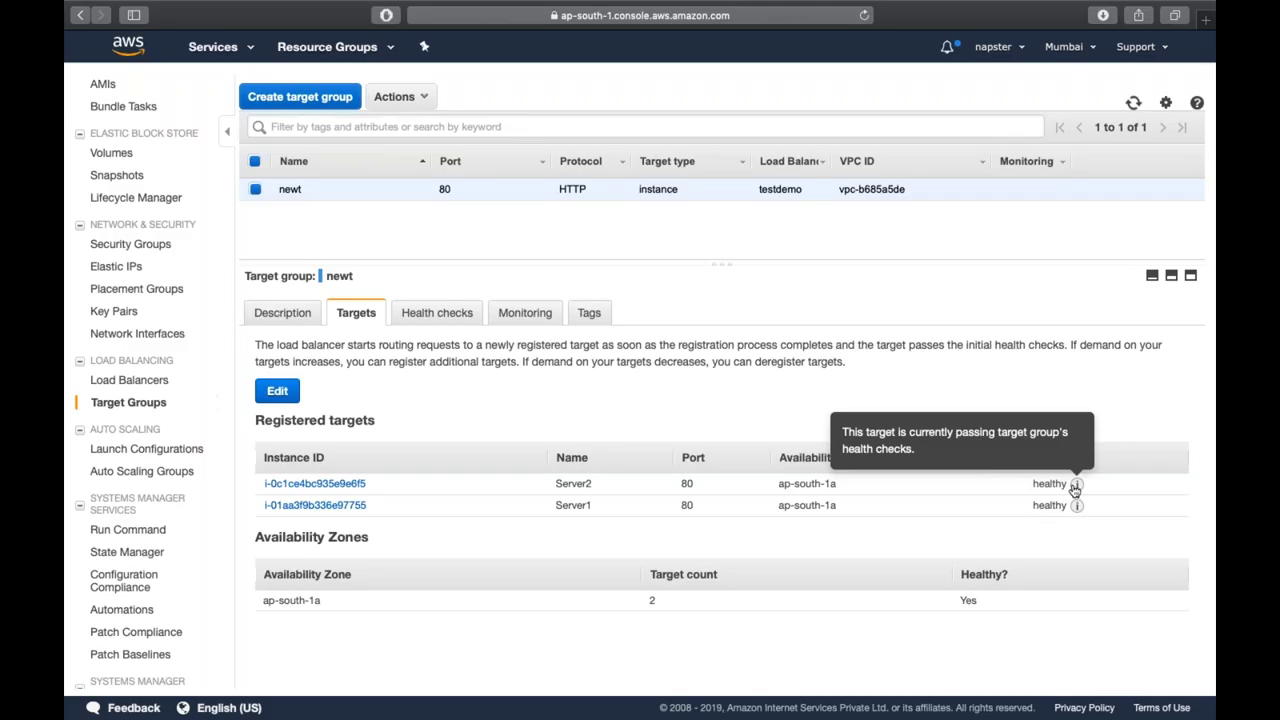
Step: Set newt's health check path to /index.html, save it, and check the status of the registered targets
left_click(443, 314)
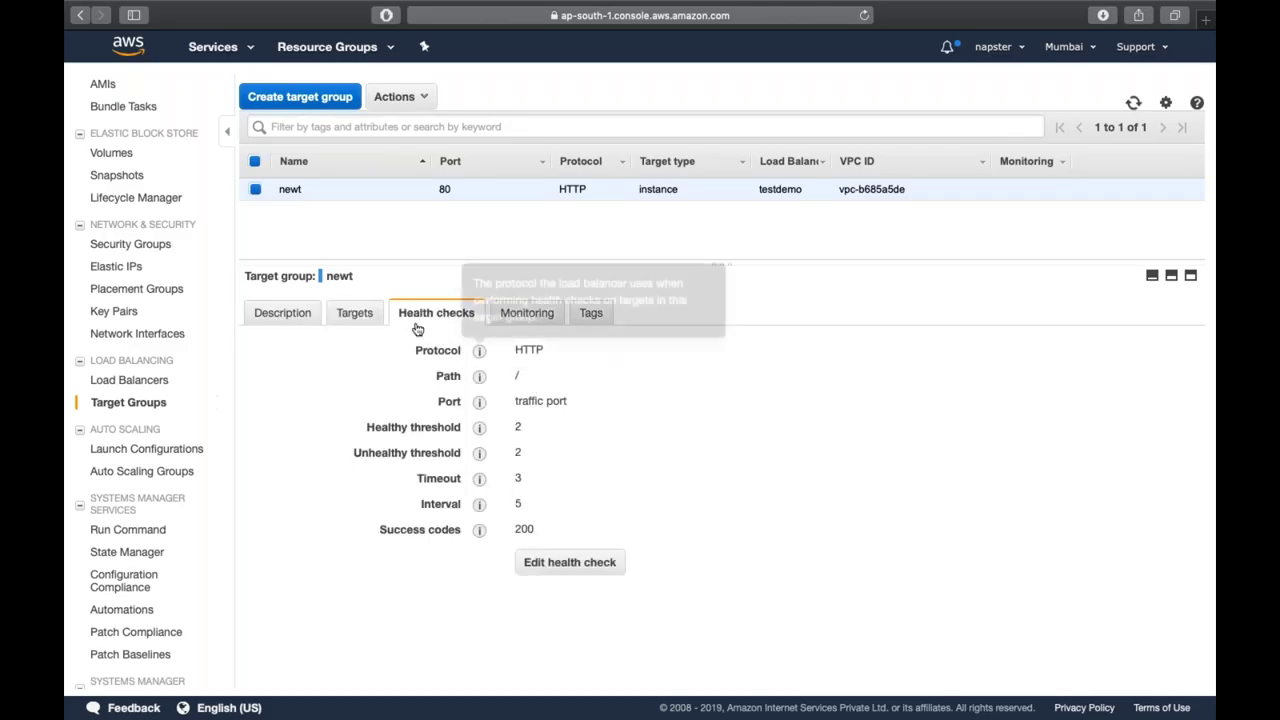
left_click(556, 574)
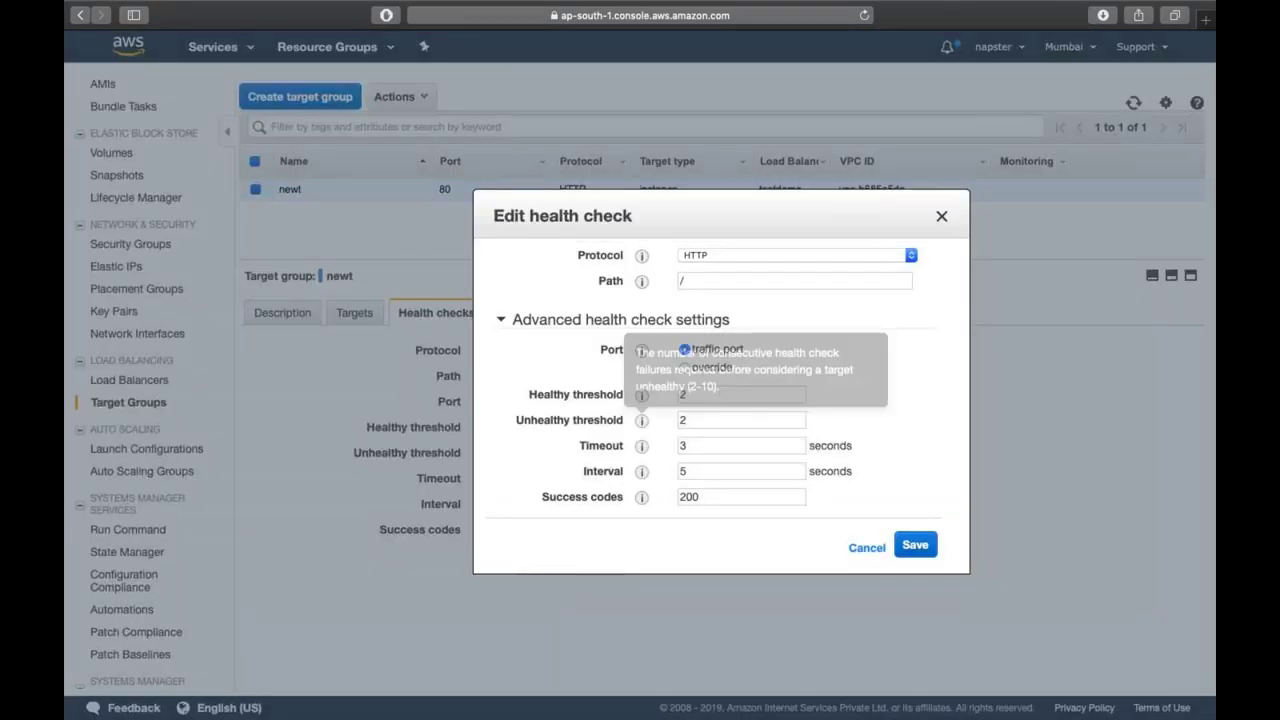
left_click(725, 284)
type("index.html")
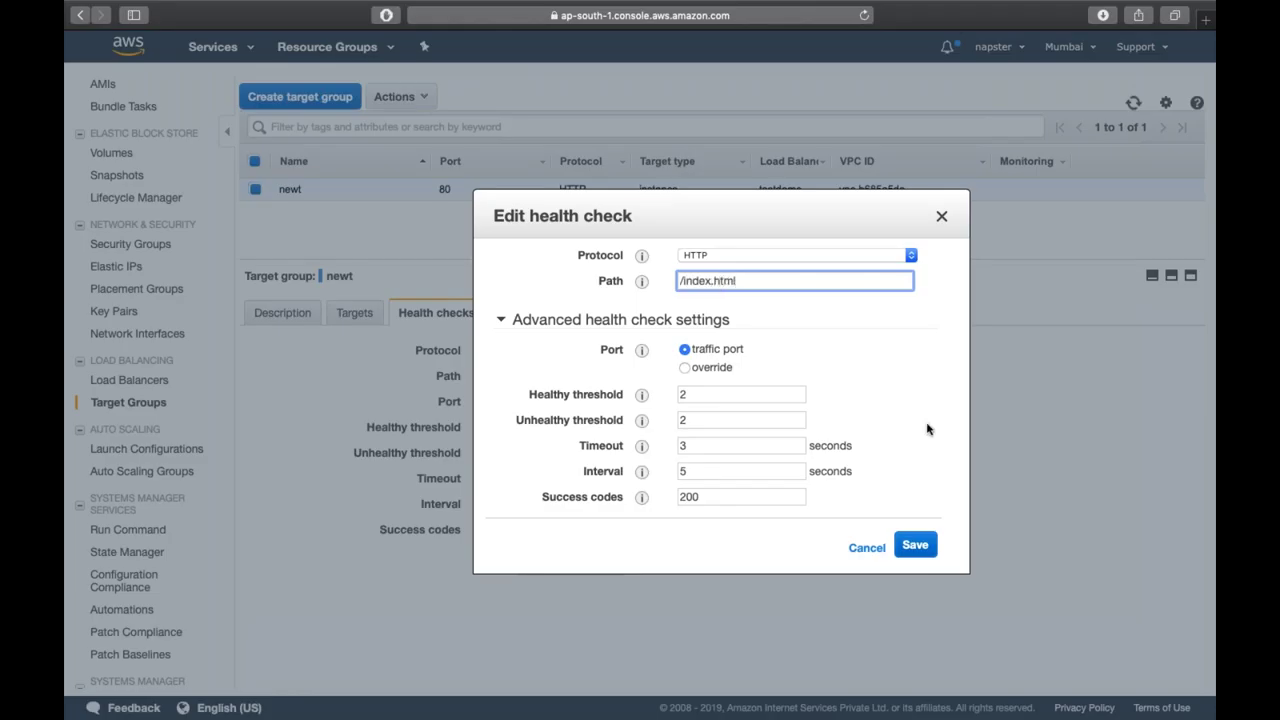
left_click(914, 545)
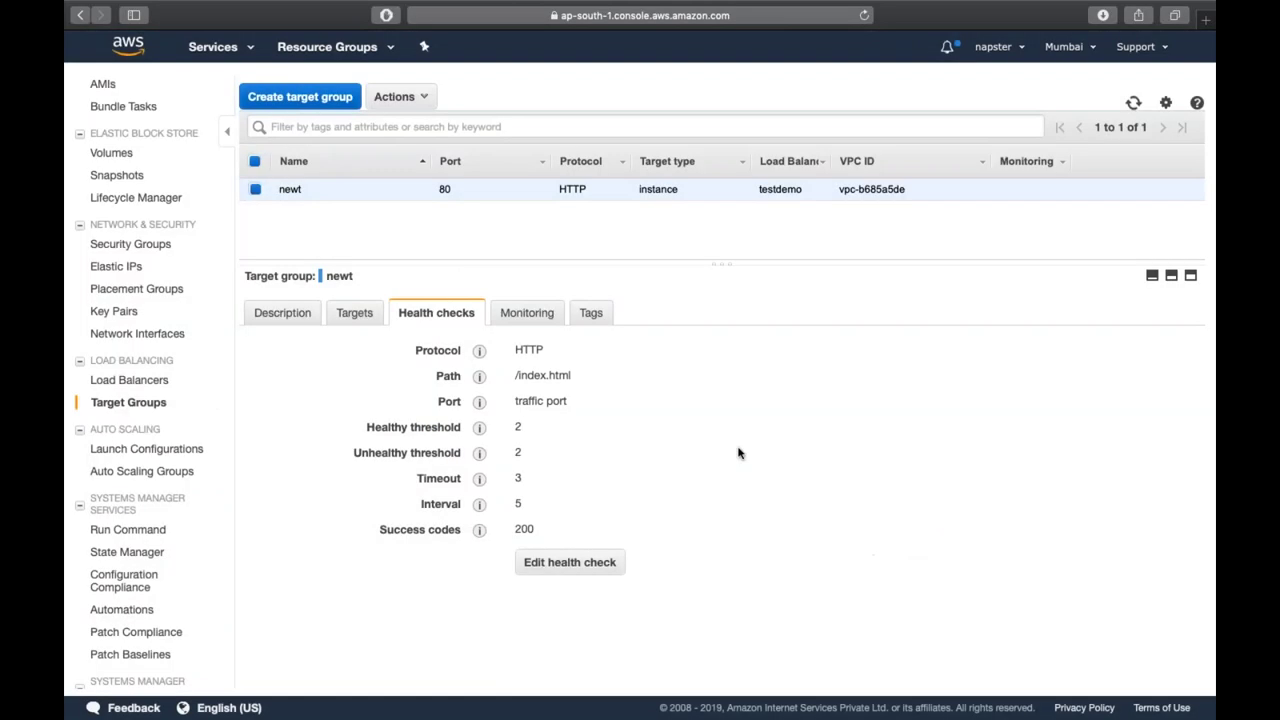
left_click(356, 316)
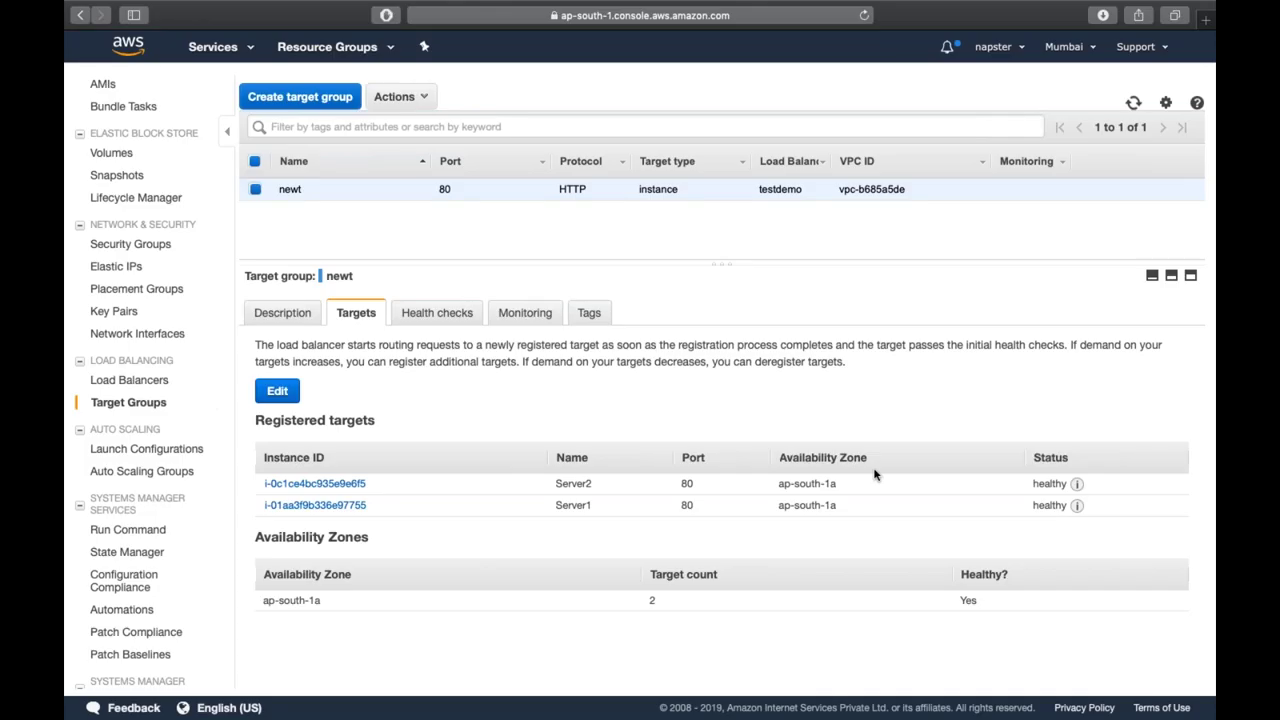
Step: Set target group newt's health check path to /error.html and save the health check settings
left_click(437, 312)
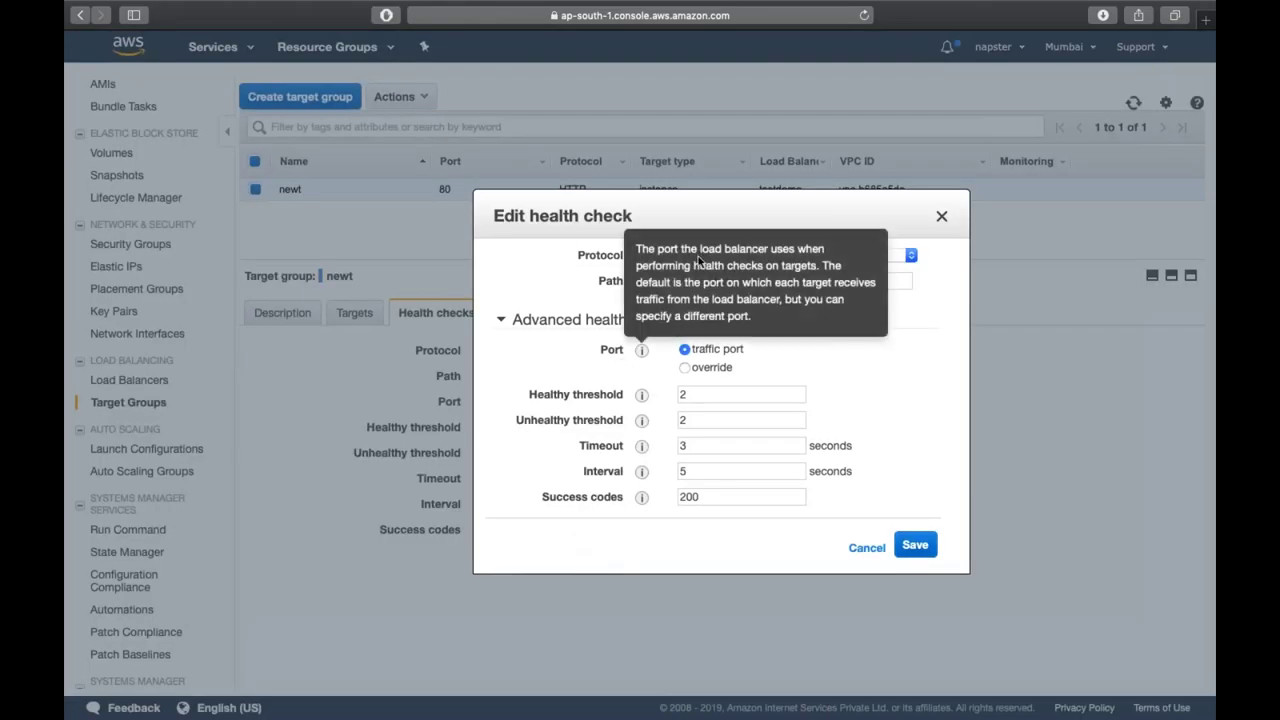
triple_click(695, 278)
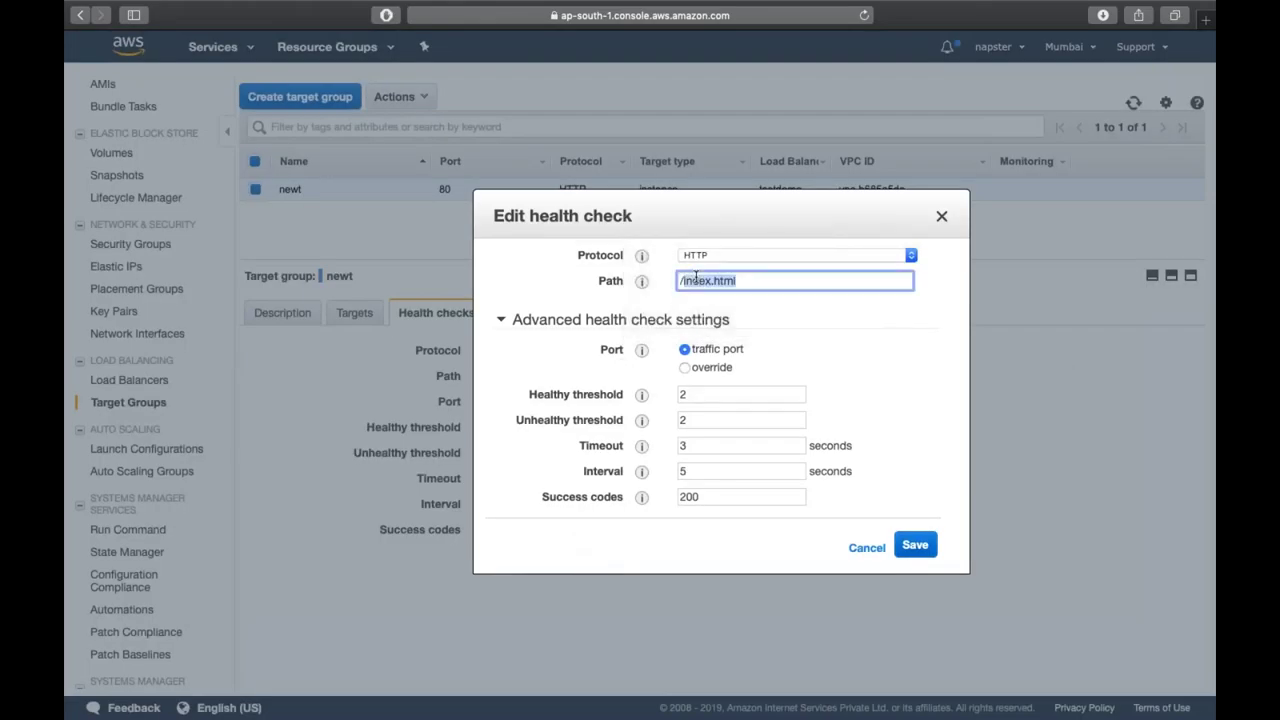
type("/error.html")
left_click(920, 545)
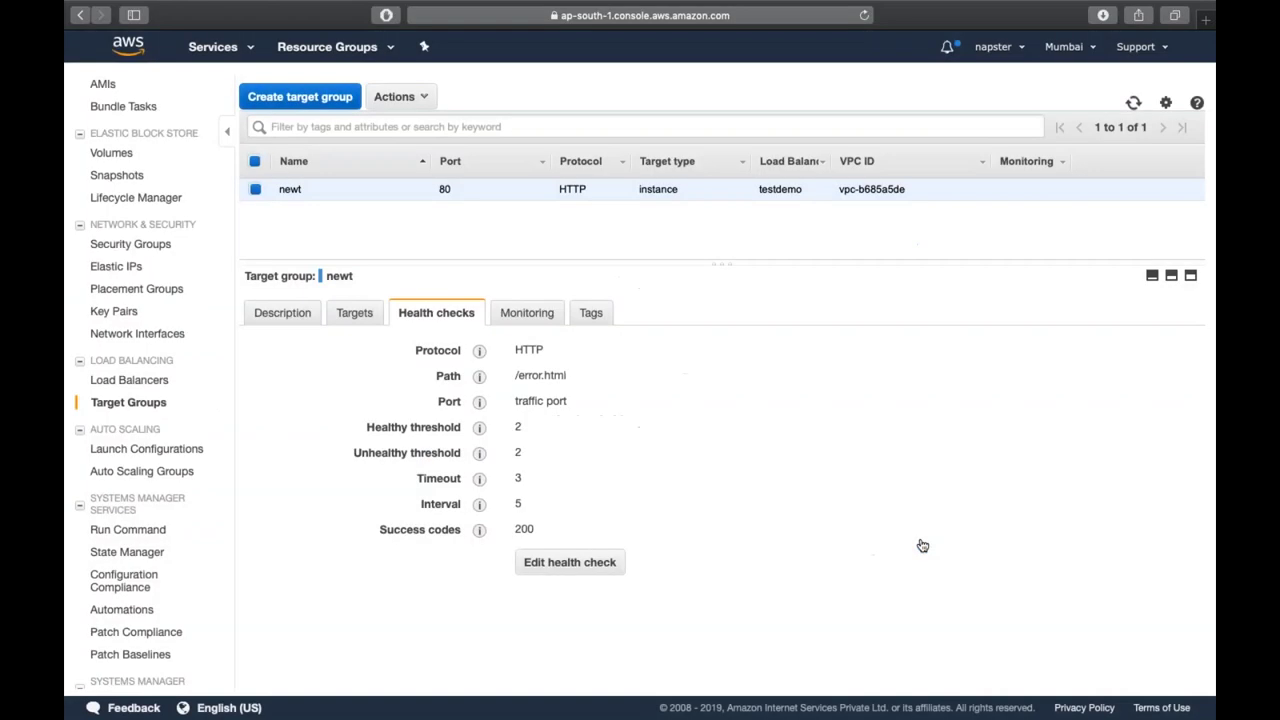
Step: Refresh newt's registered targets repeatedly and check the health status of Server1 and Server2
left_click(368, 314)
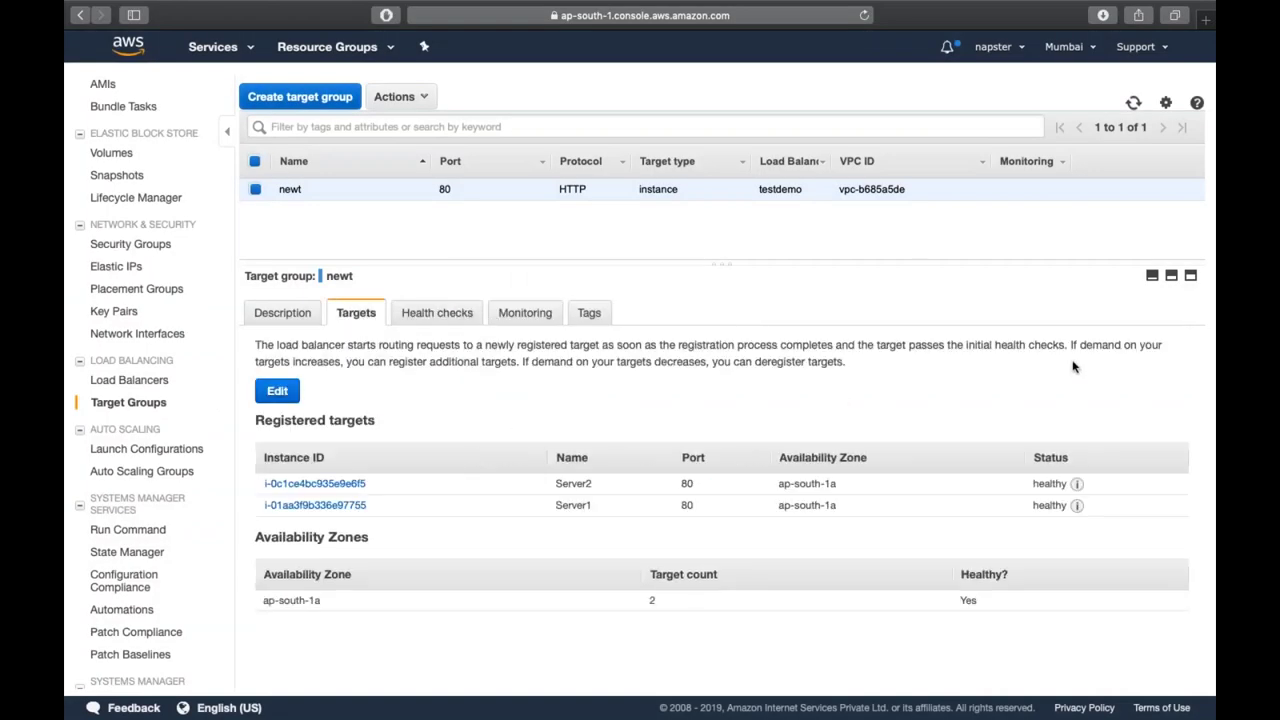
left_click(1133, 106)
left_click(1133, 106)
left_click(1133, 106)
left_click(1133, 106)
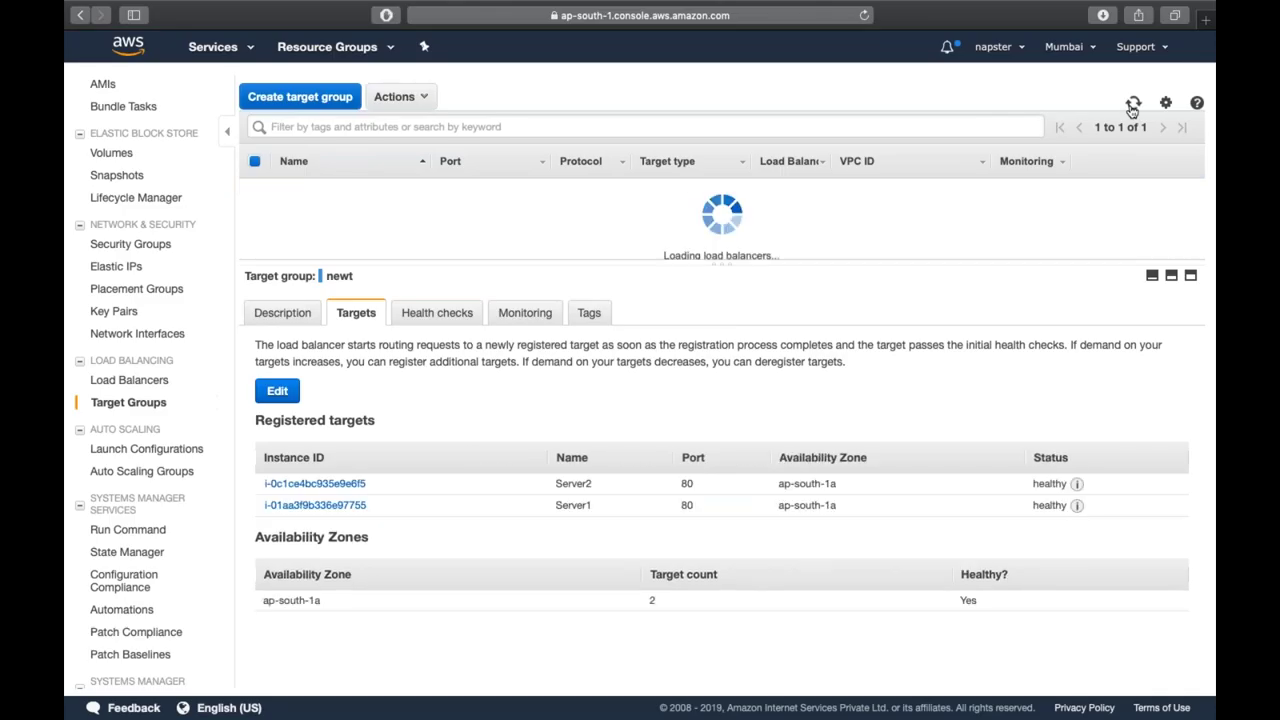
left_click(1133, 106)
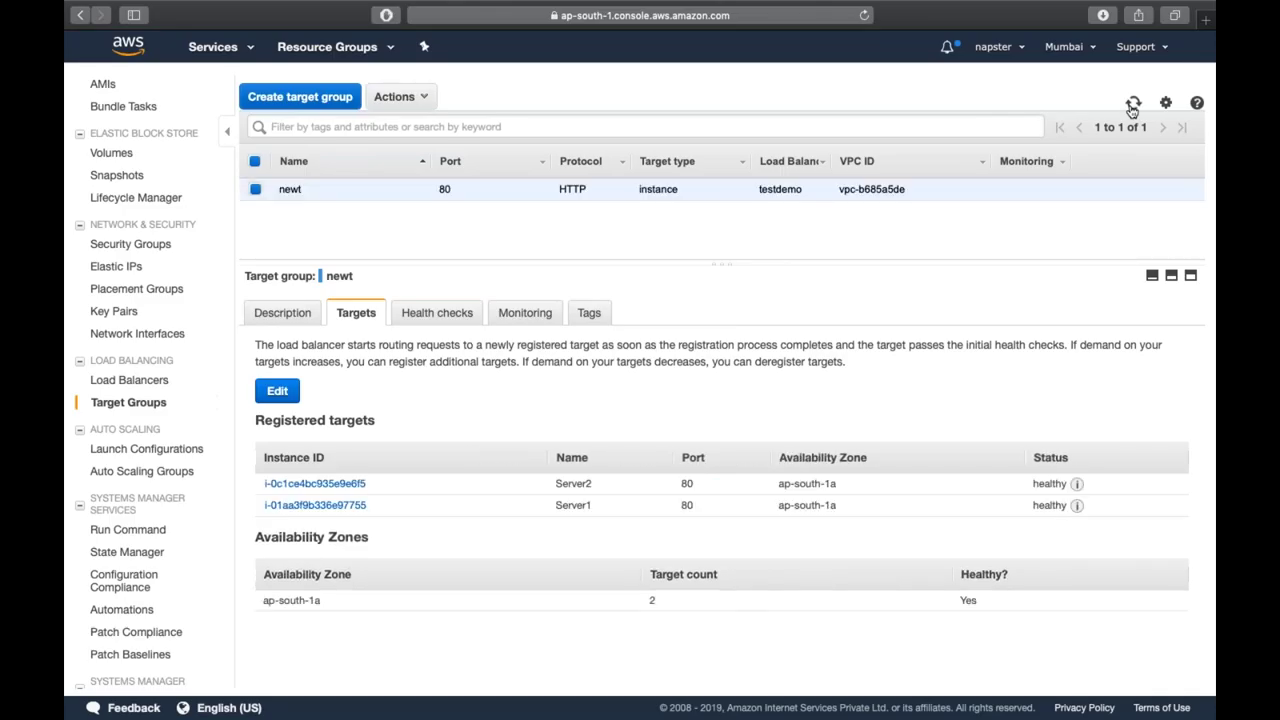
left_click(1133, 106)
left_click(1133, 106)
left_click(1133, 106)
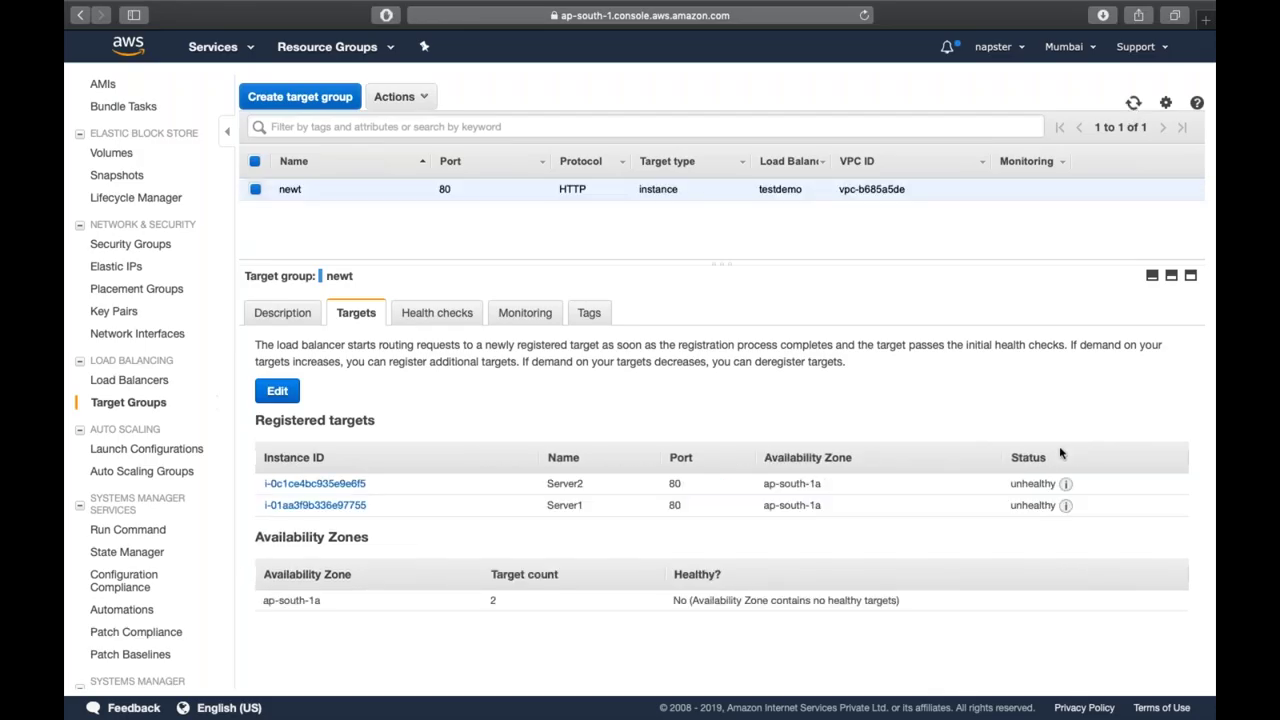
double_click(1036, 483)
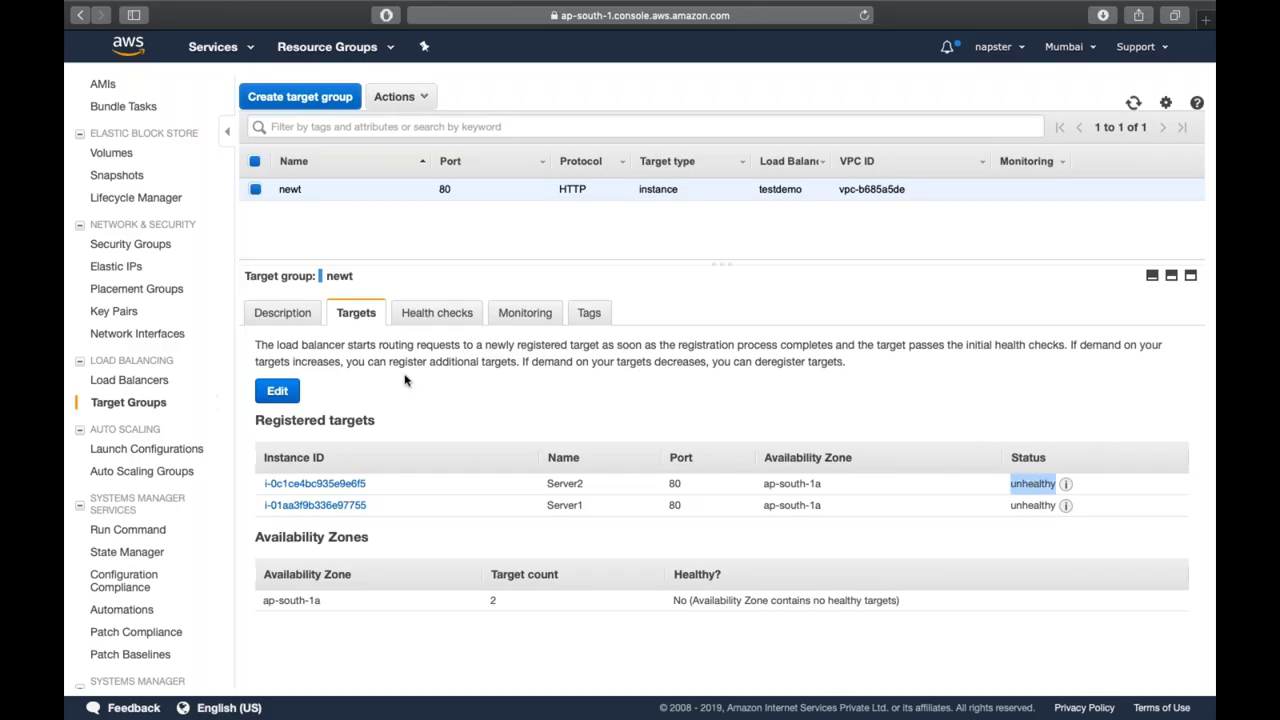
Step: Copy the DNS name of load balancer testdemo, open it in a new browser tab and reload the page
left_click(160, 380)
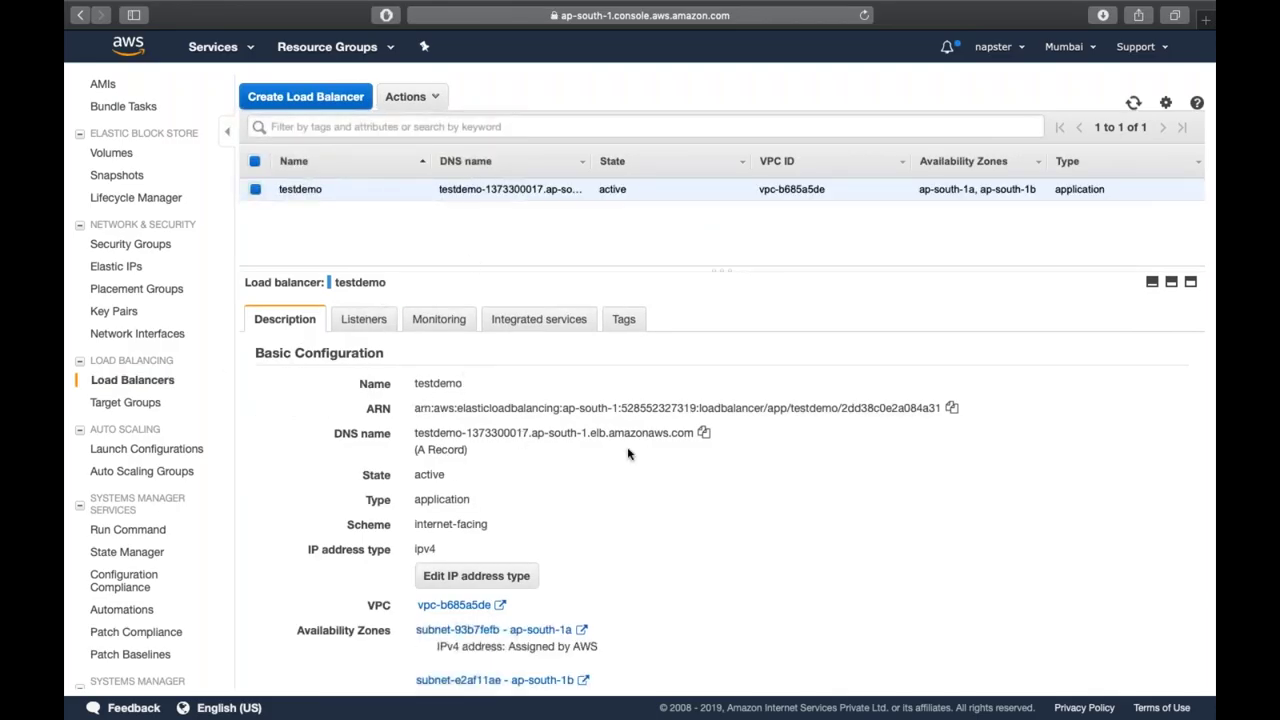
left_click(704, 433)
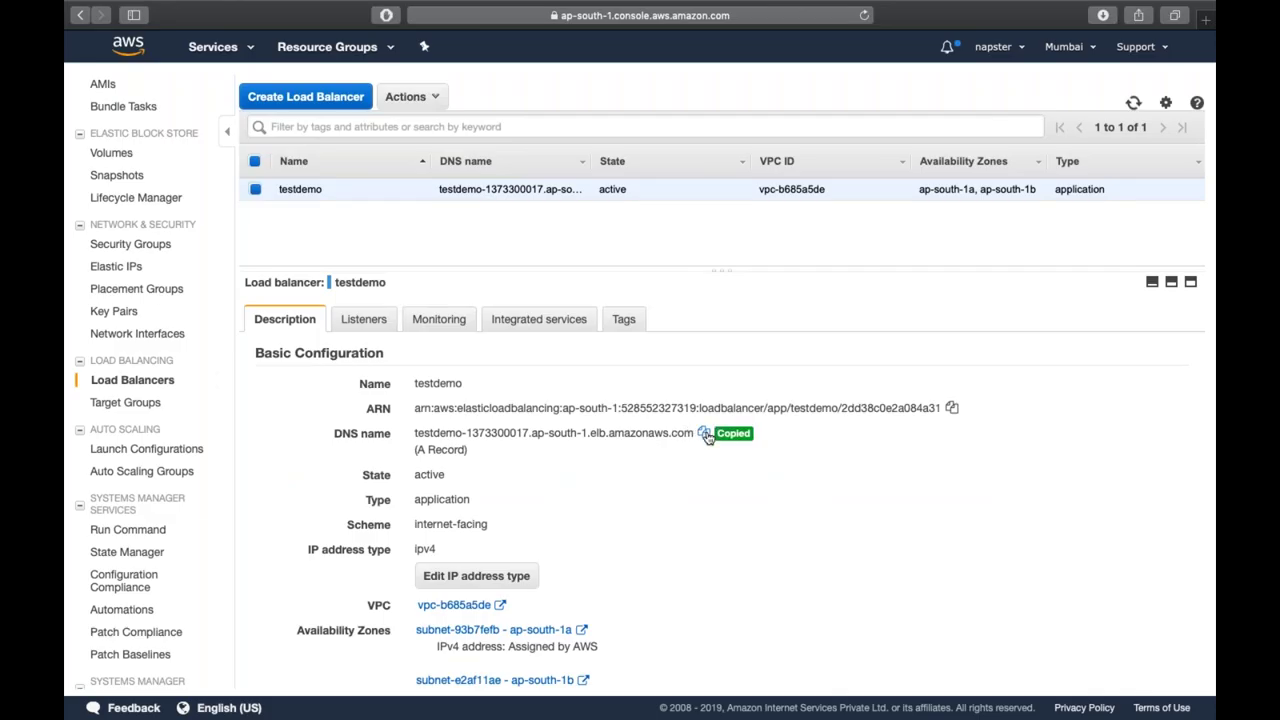
key("super+t")
key("super+v")
key("Return")
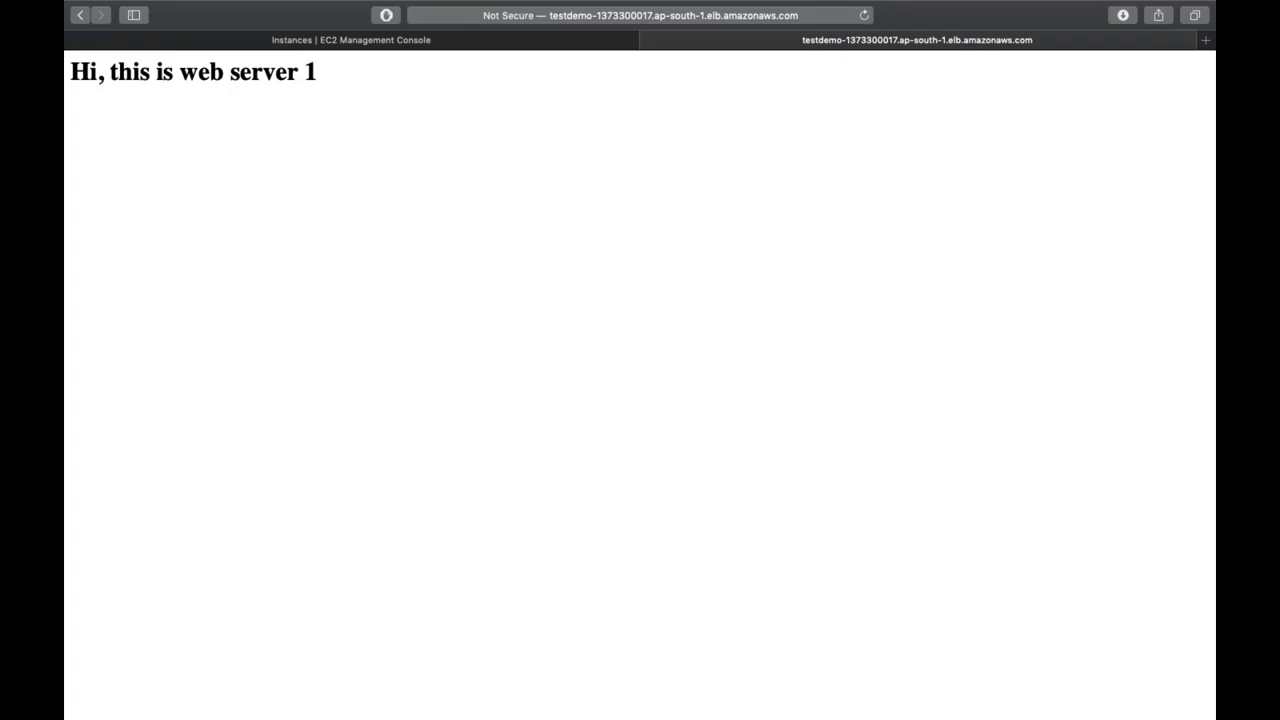
left_click(863, 16)
Step: Return to target group newt, set its health check path to /index.html and save the change
left_click(390, 38)
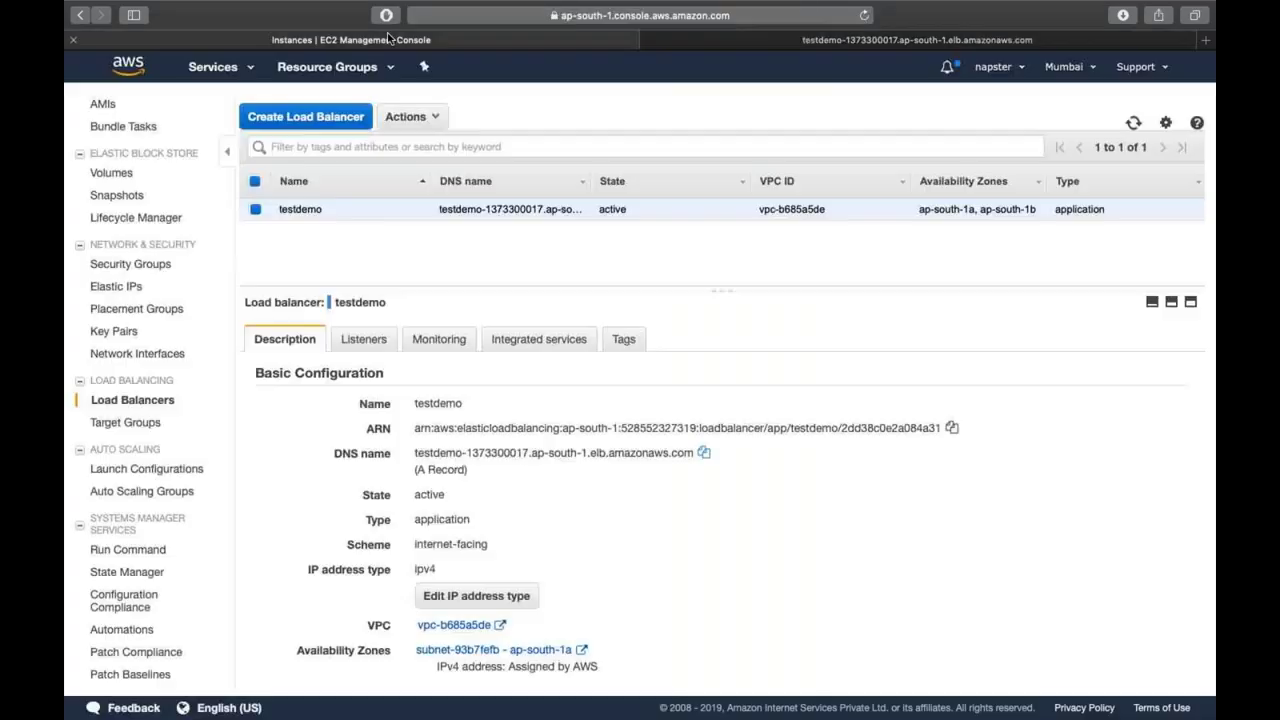
left_click(125, 422)
left_click(438, 314)
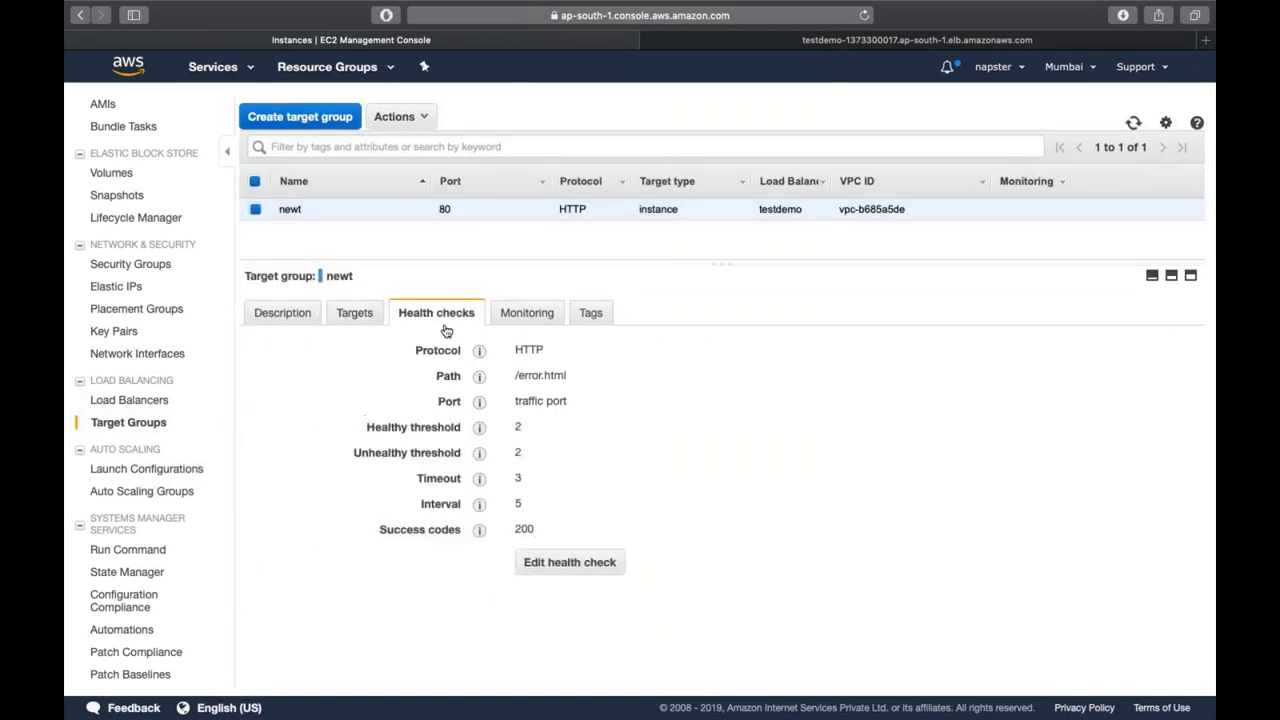
left_click(574, 566)
mouse_move(641, 360)
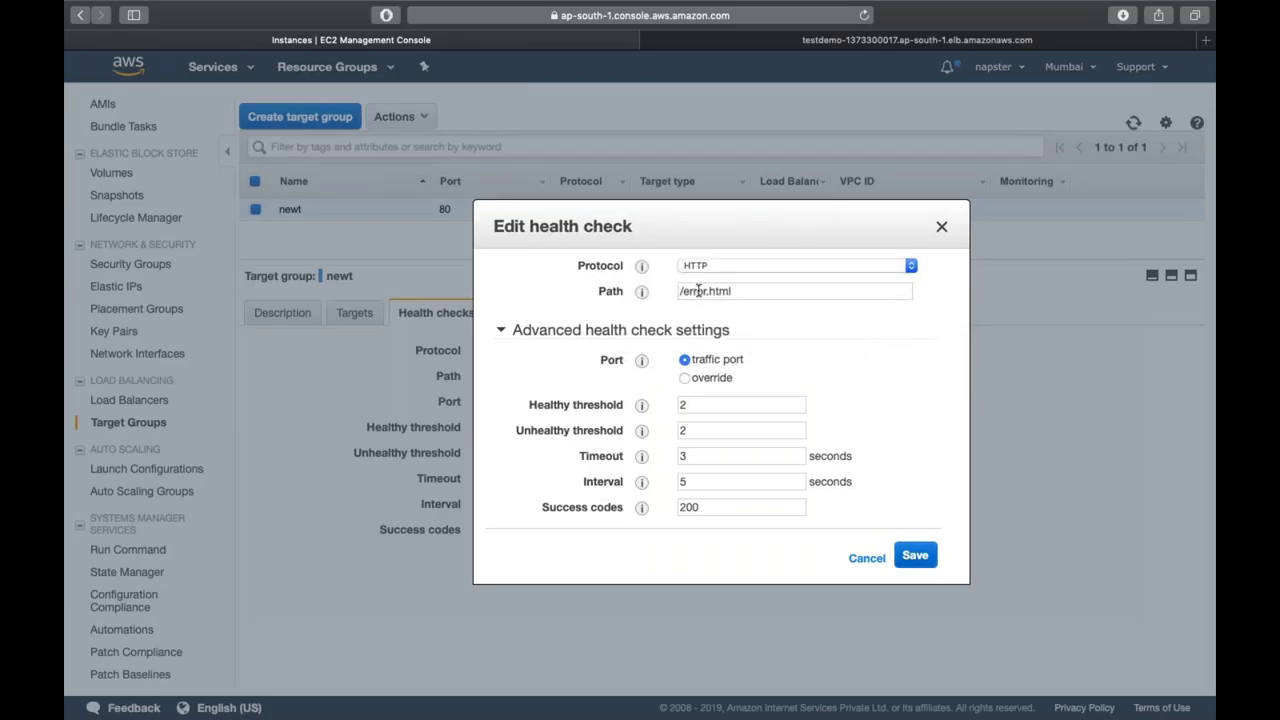
triple_click(698, 290)
type("/index.html")
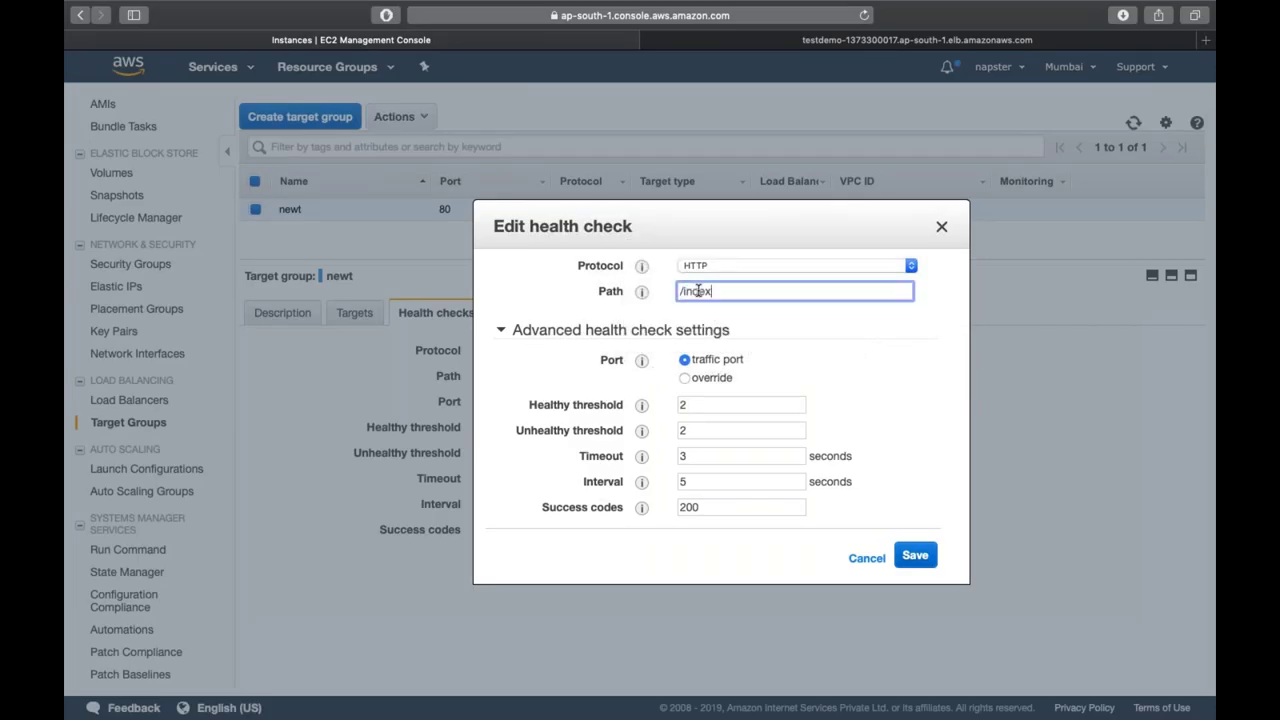
left_click(915, 555)
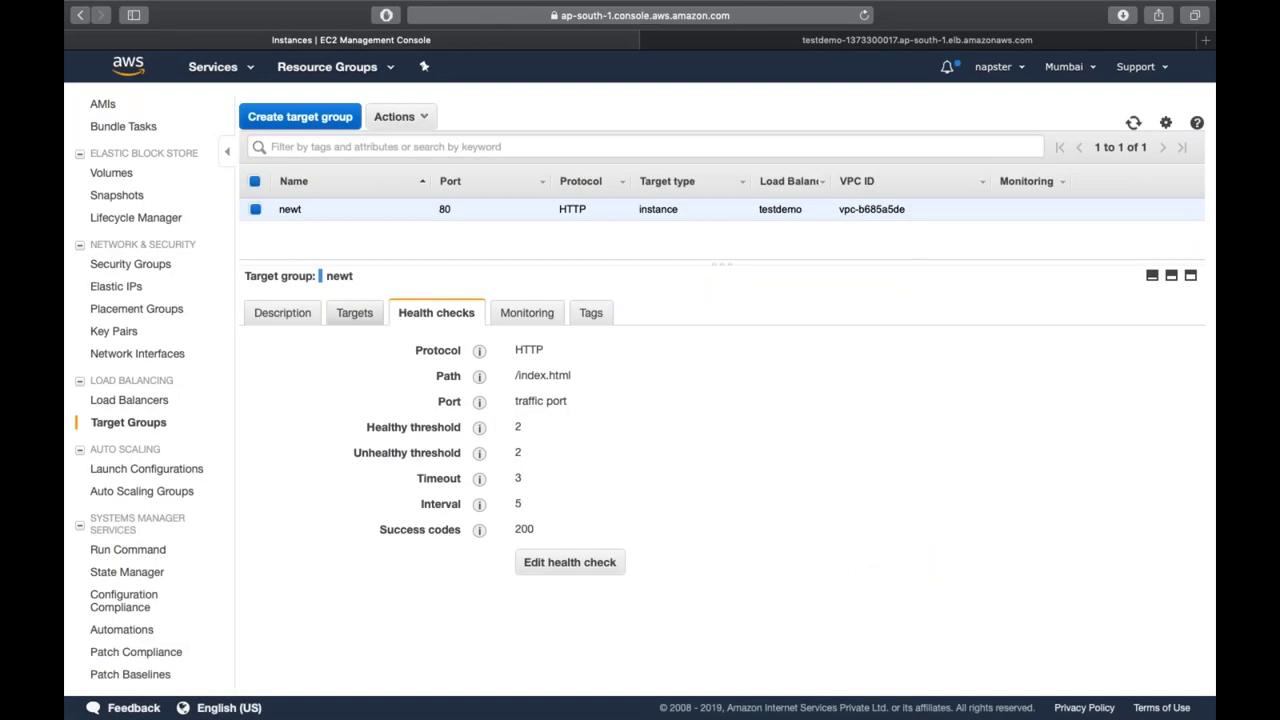
Step: Check newt's registered targets, look through its CloudWatch monitoring metrics, and recheck the status of both servers
left_click(356, 313)
left_click(1133, 123)
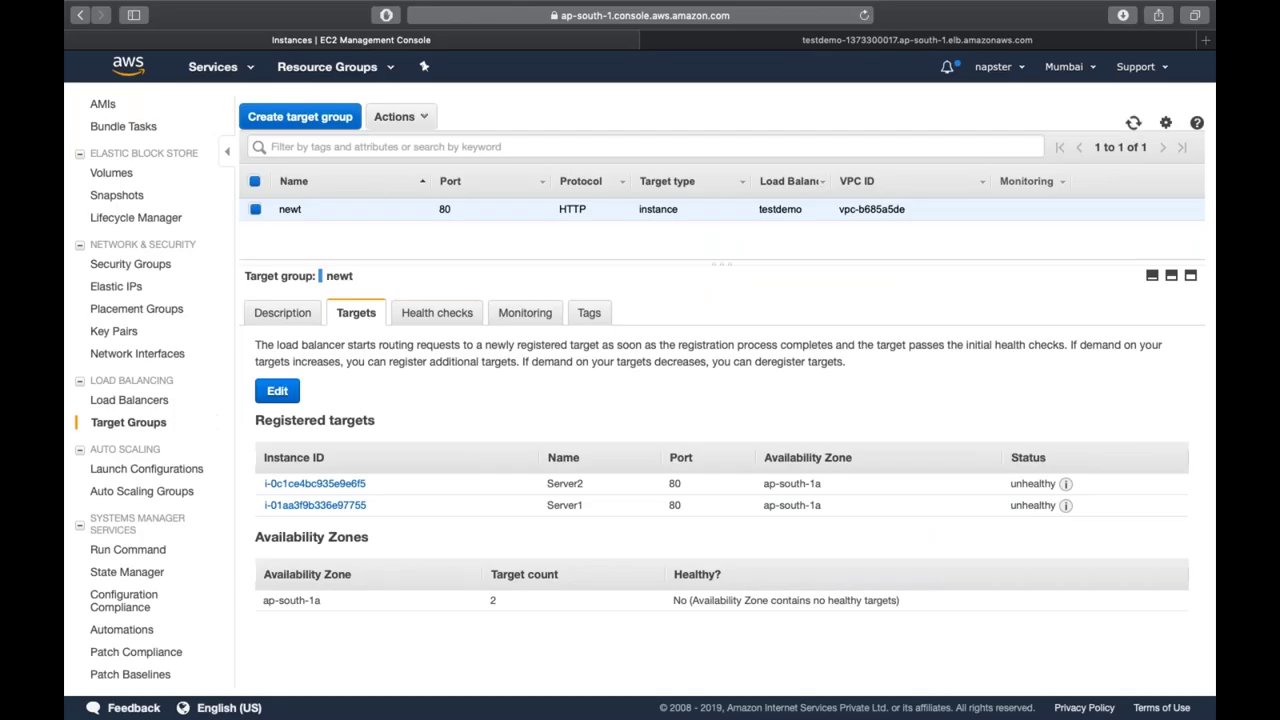
left_click(520, 314)
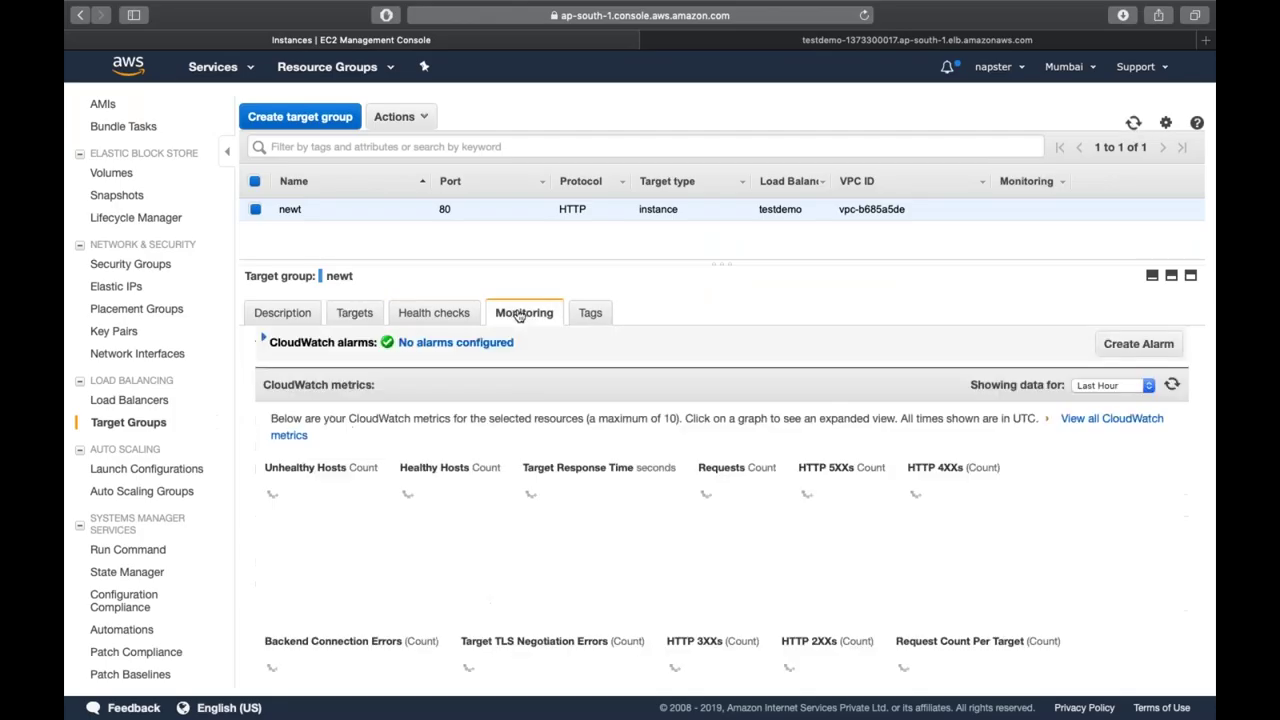
scroll(406, 505, "down", 2)
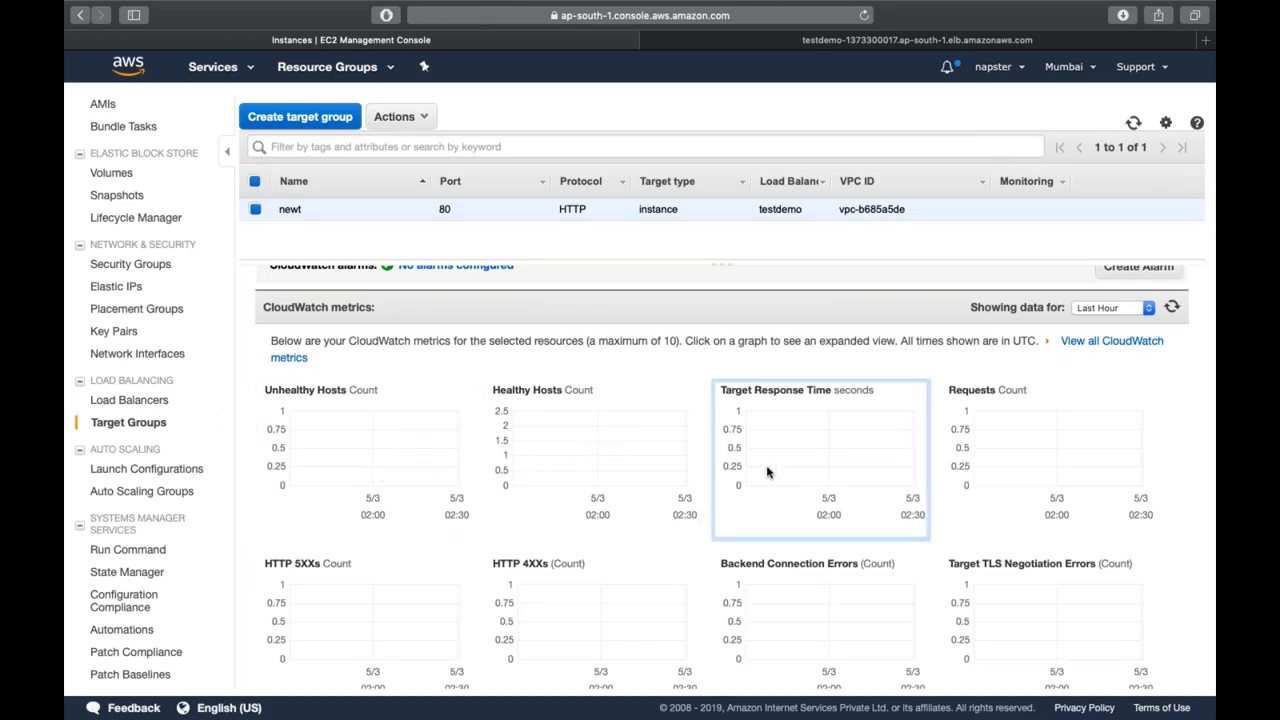
scroll(767, 472, "down", 5)
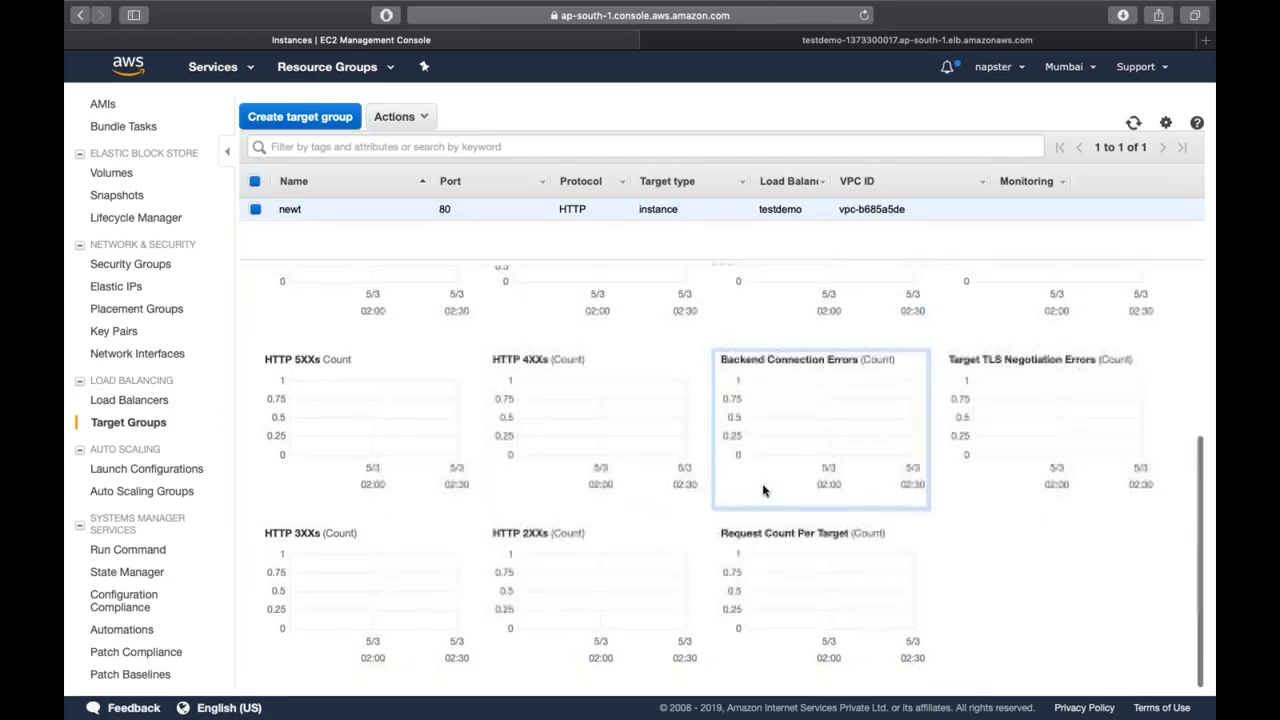
scroll(763, 490, "up", 6)
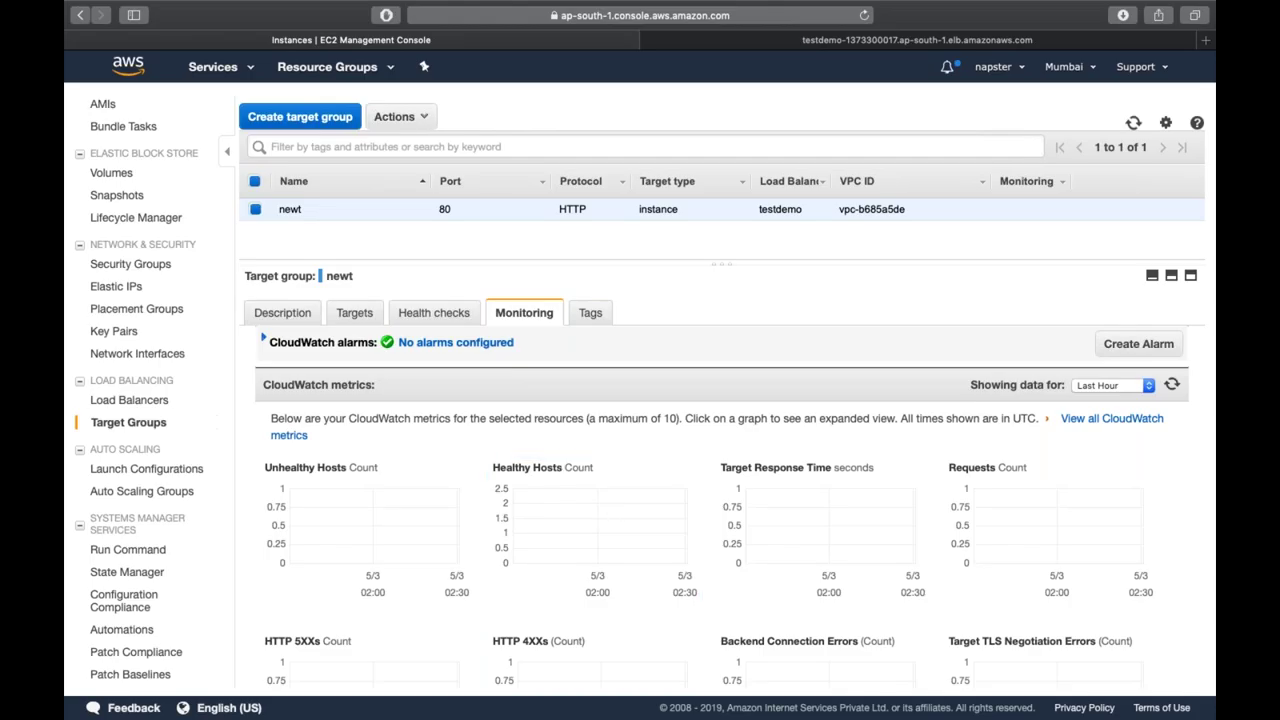
left_click(354, 312)
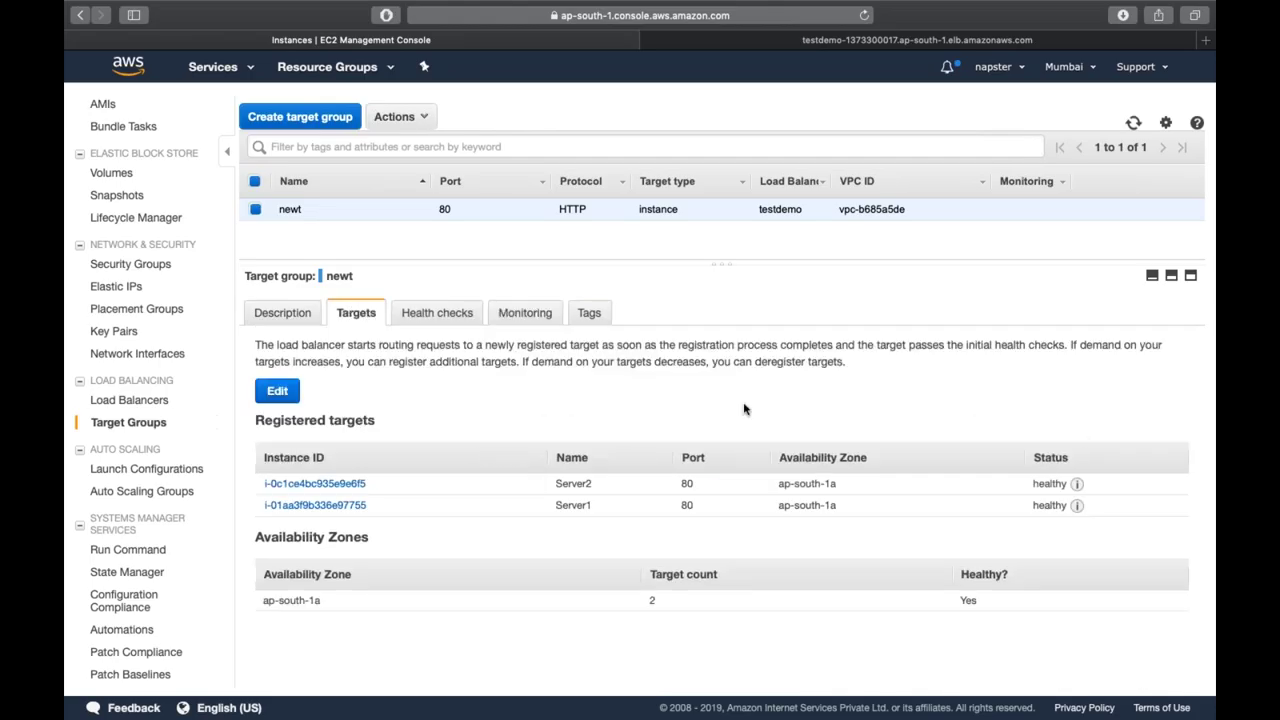
Step: Reload testdemo's web page repeatedly to see which web server answers each request
left_click(828, 46)
left_click(865, 16)
left_click(865, 16)
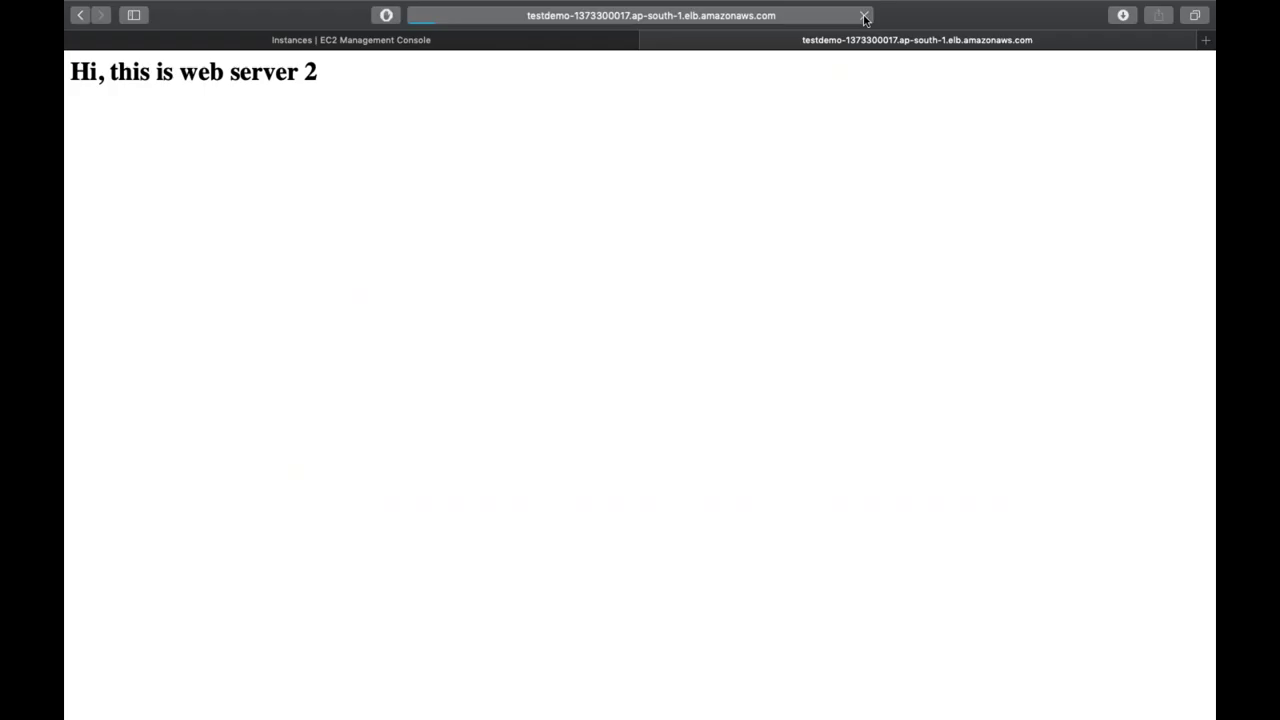
left_click(865, 16)
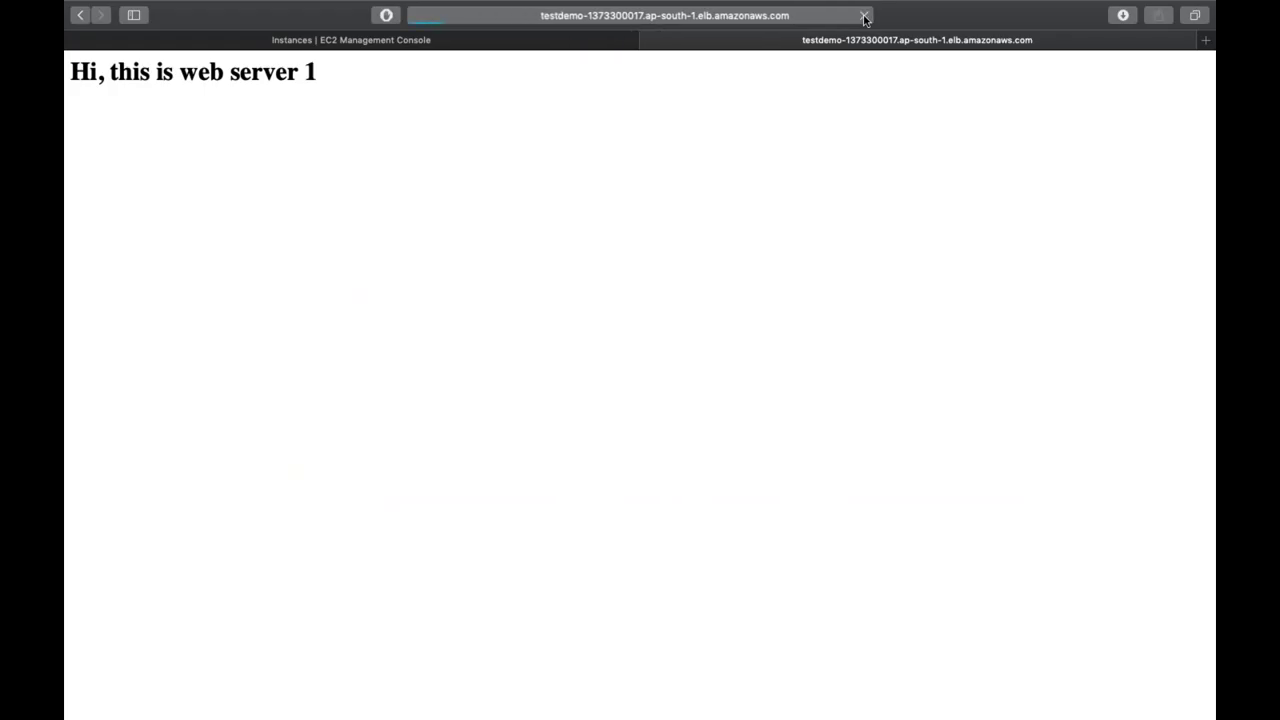
left_click(865, 16)
left_click(865, 16)
left_click(865, 16)
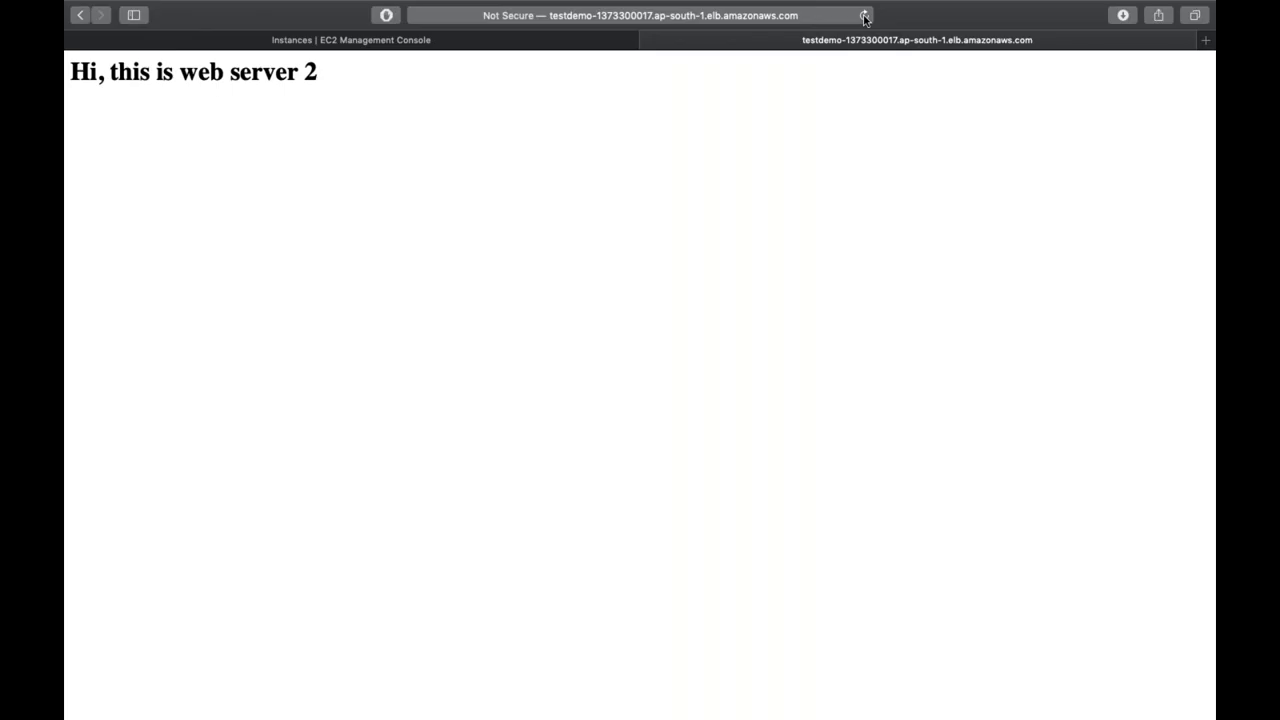
key("super+l")
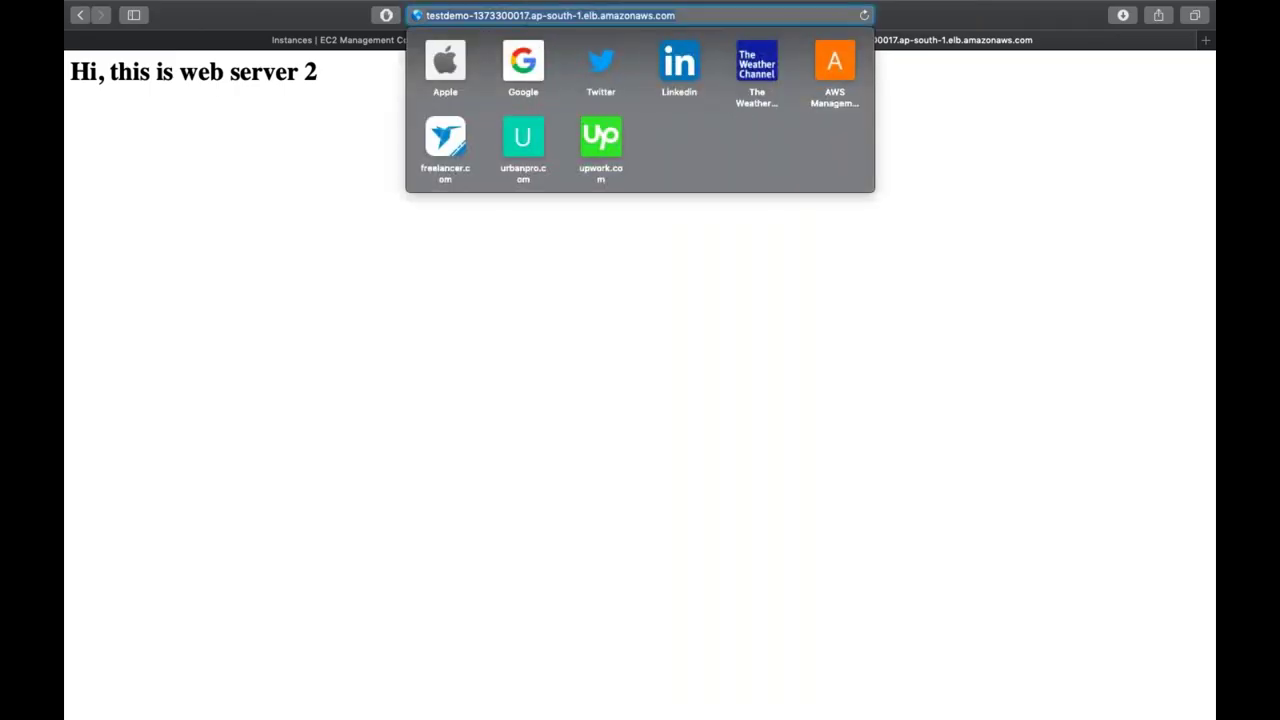
left_click(880, 400)
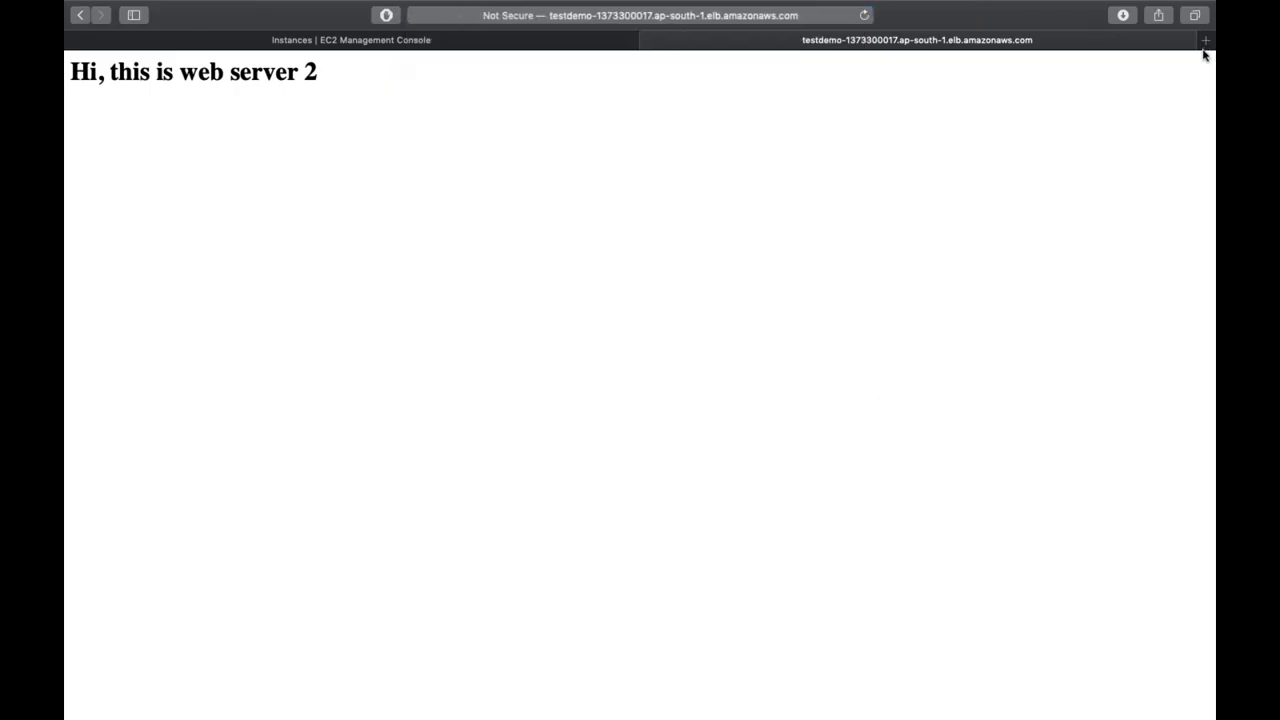
left_click(1015, 551)
left_click(865, 400)
Step: Return to the EC2 console and stop both instances, Server1 and Server2, confirming the stop
left_click(494, 41)
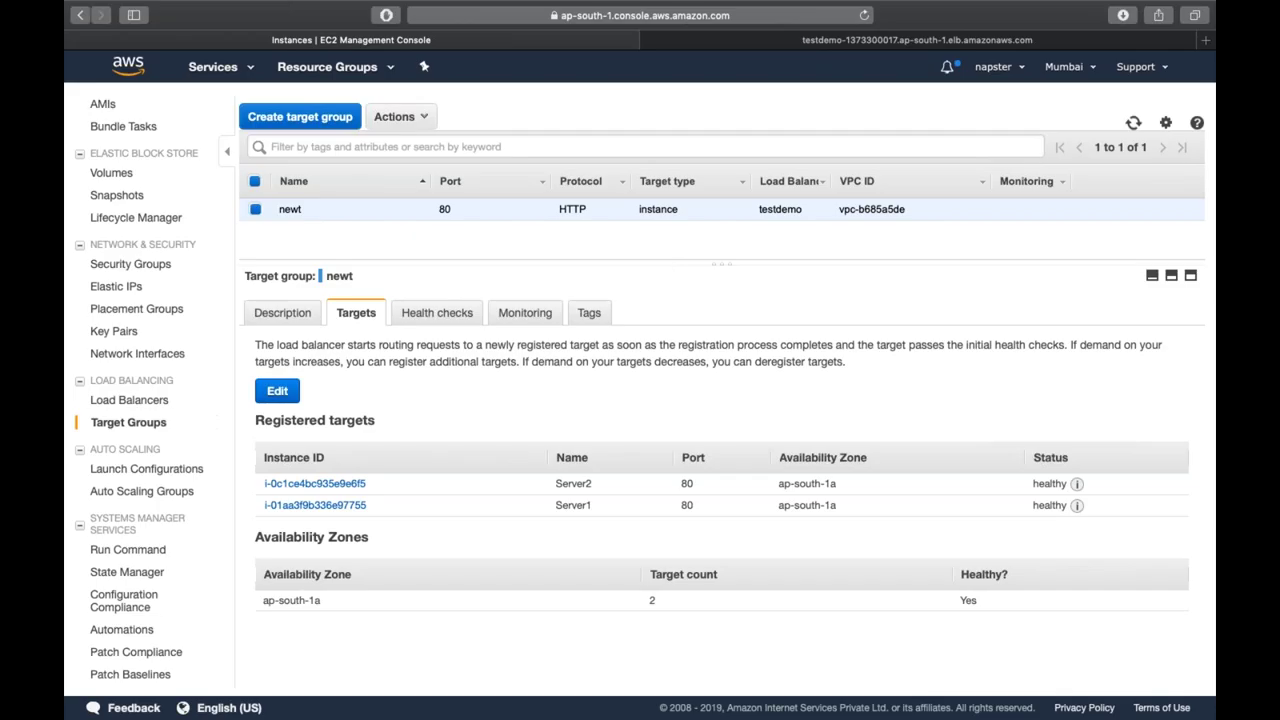
scroll(165, 125, "up", 5)
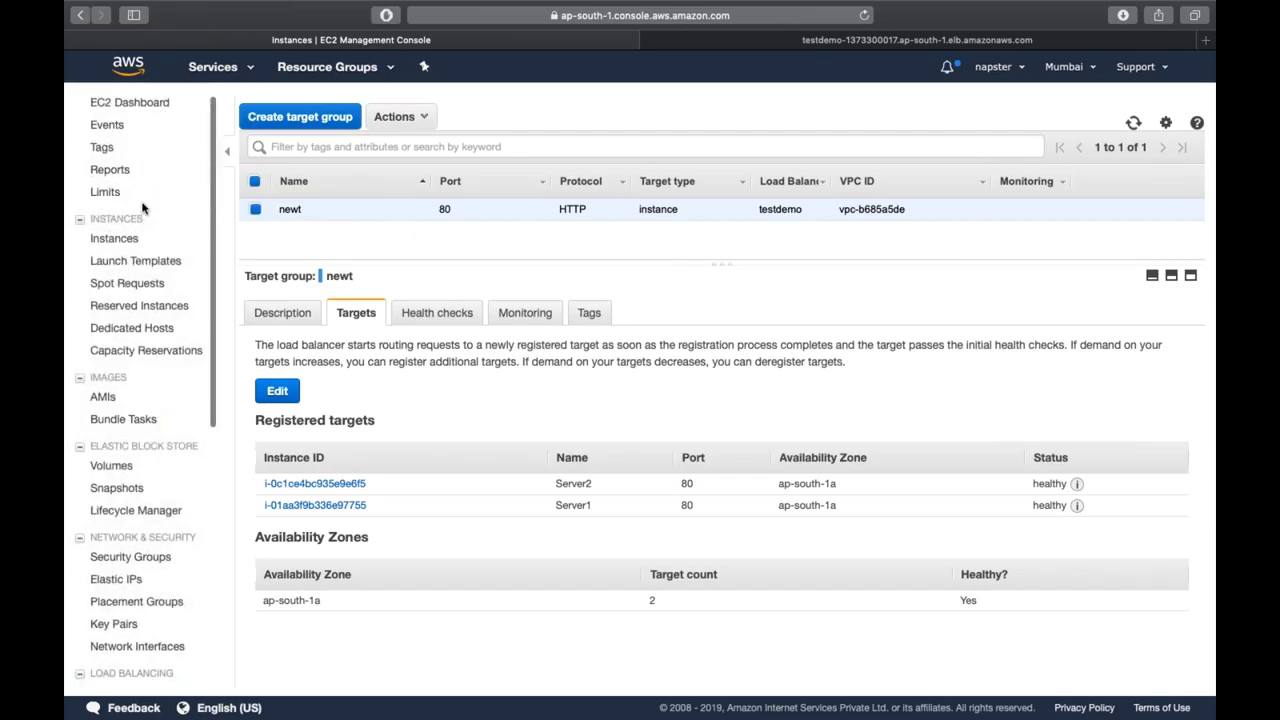
left_click(120, 238)
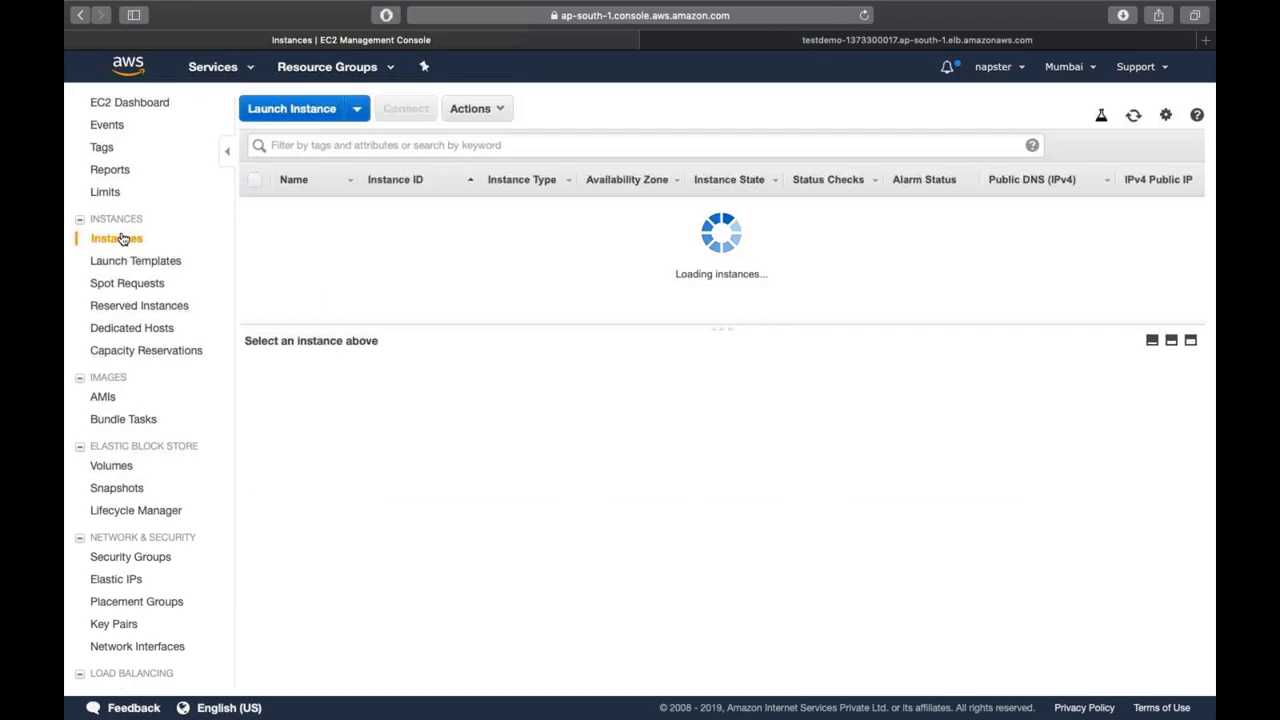
left_click(255, 230)
left_click(500, 110)
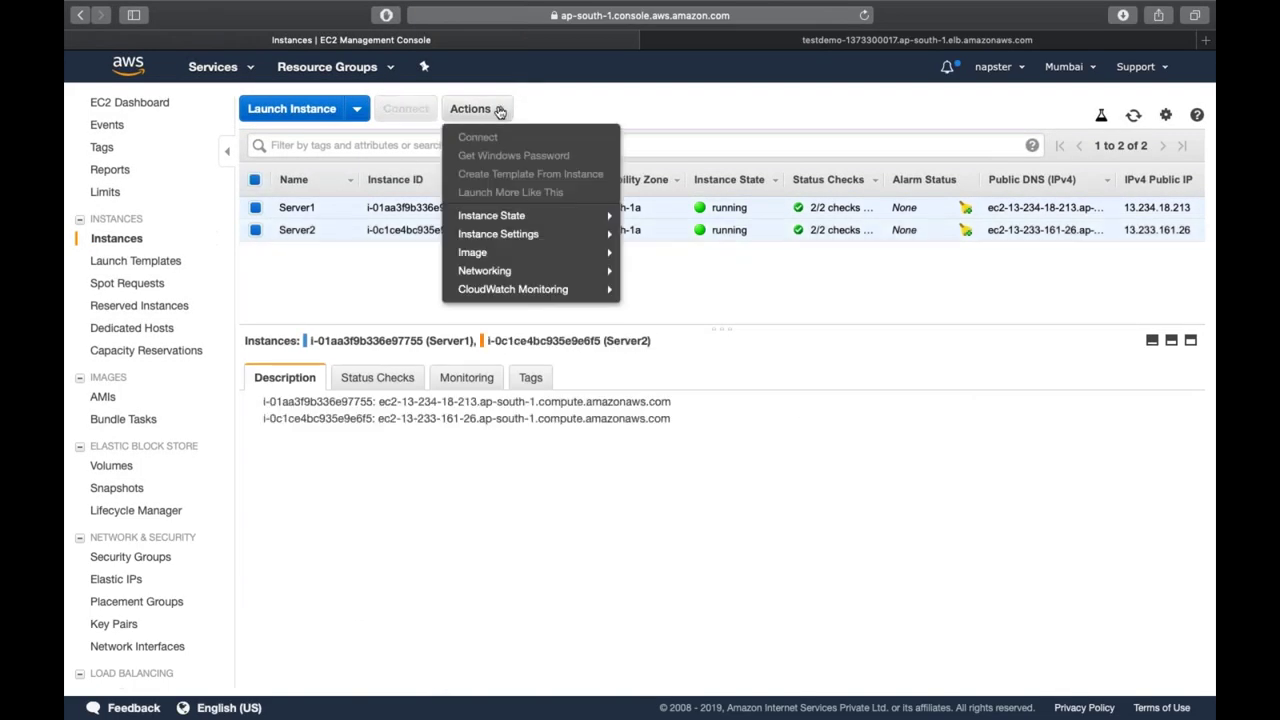
mouse_move(540, 215)
left_click(666, 241)
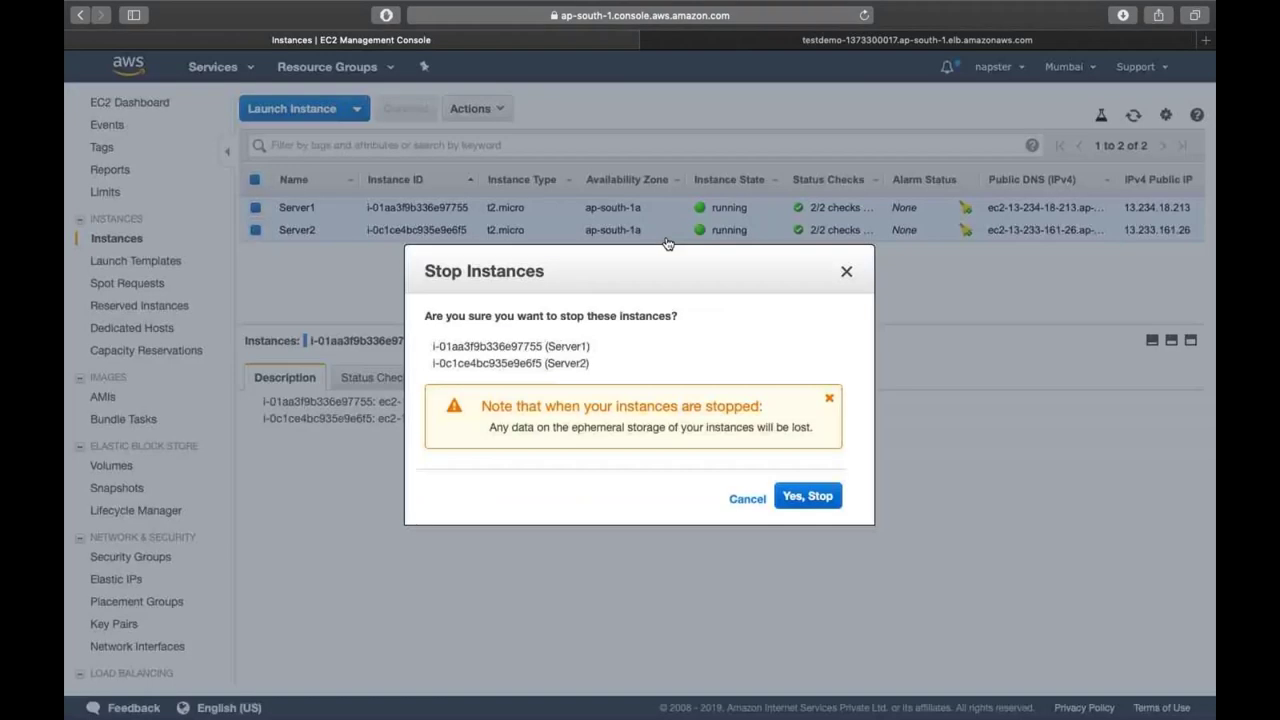
left_click(807, 497)
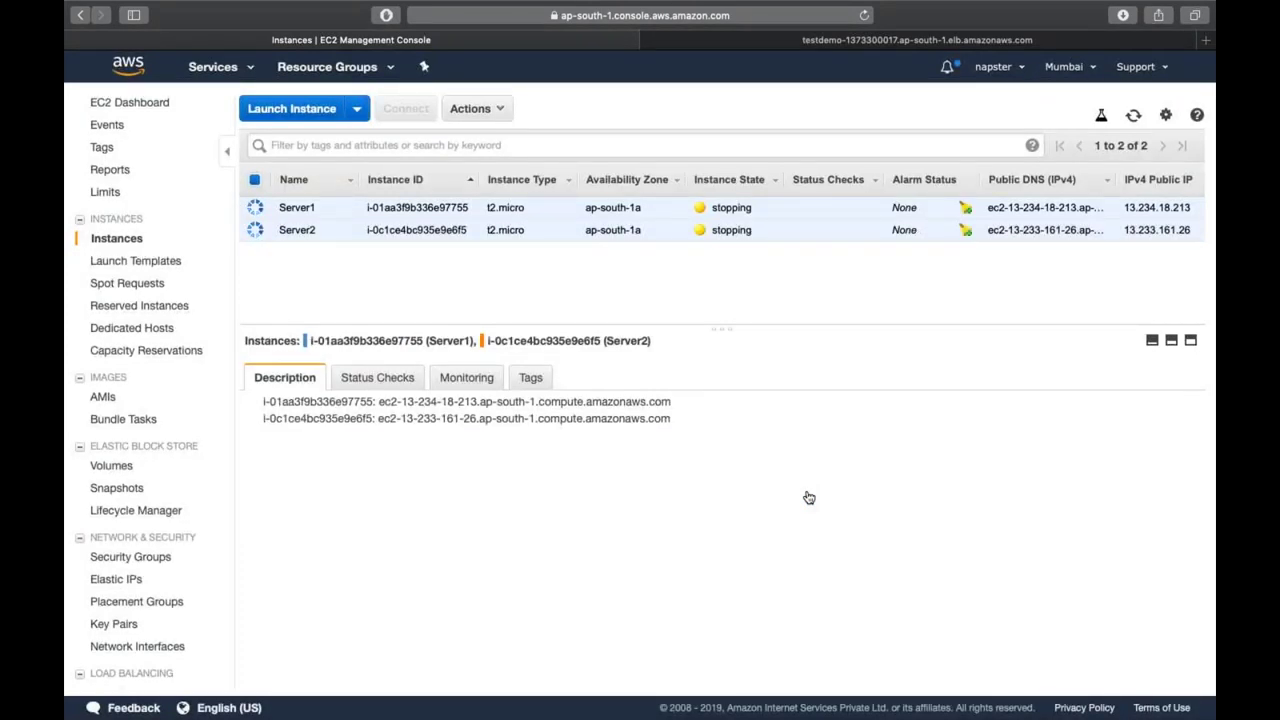
scroll(64, 557, "down", 1)
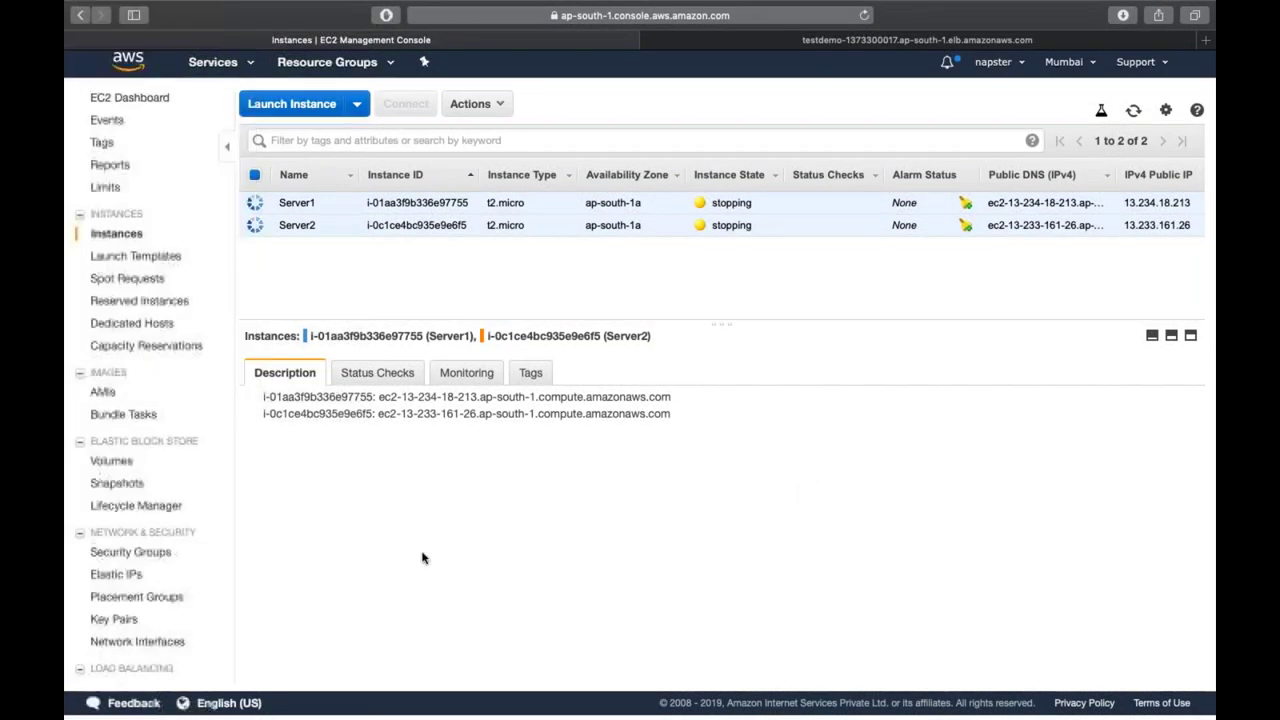
scroll(422, 558, "down", 5)
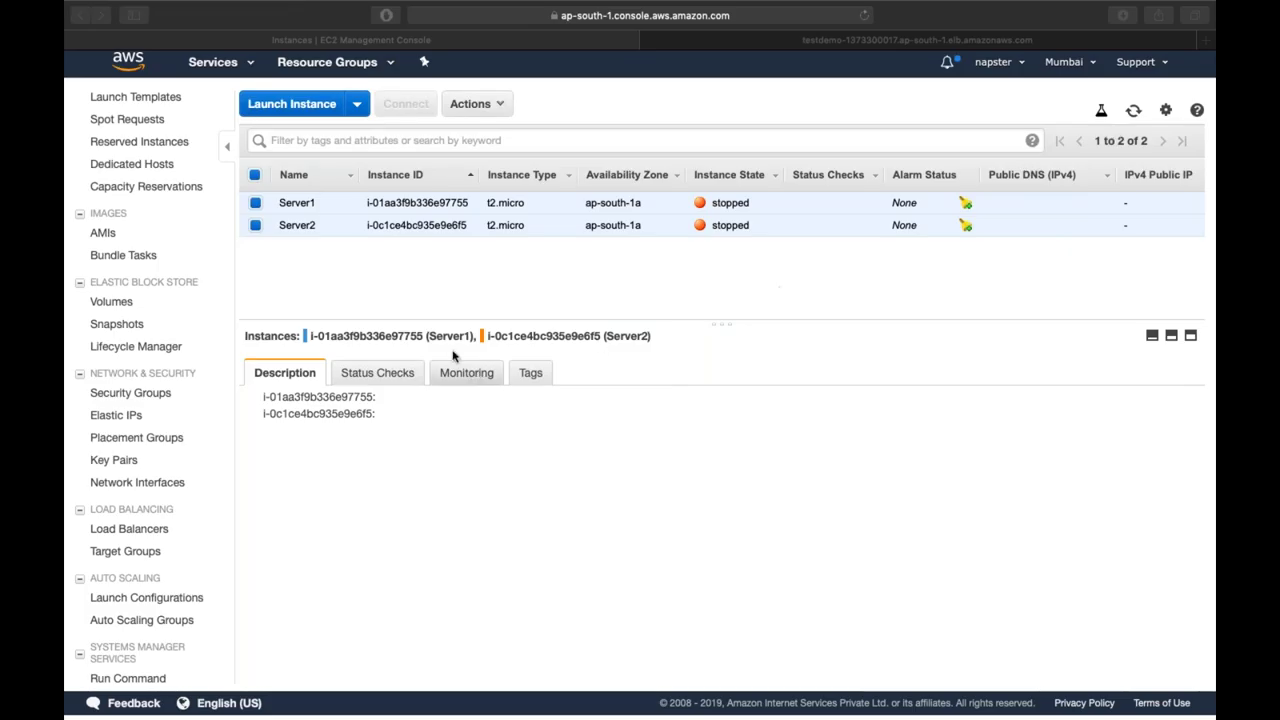
Step: Open the EBS volumes list and detach the 10 GiB Additional Volume from Server2, confirming the detachment
left_click(107, 306)
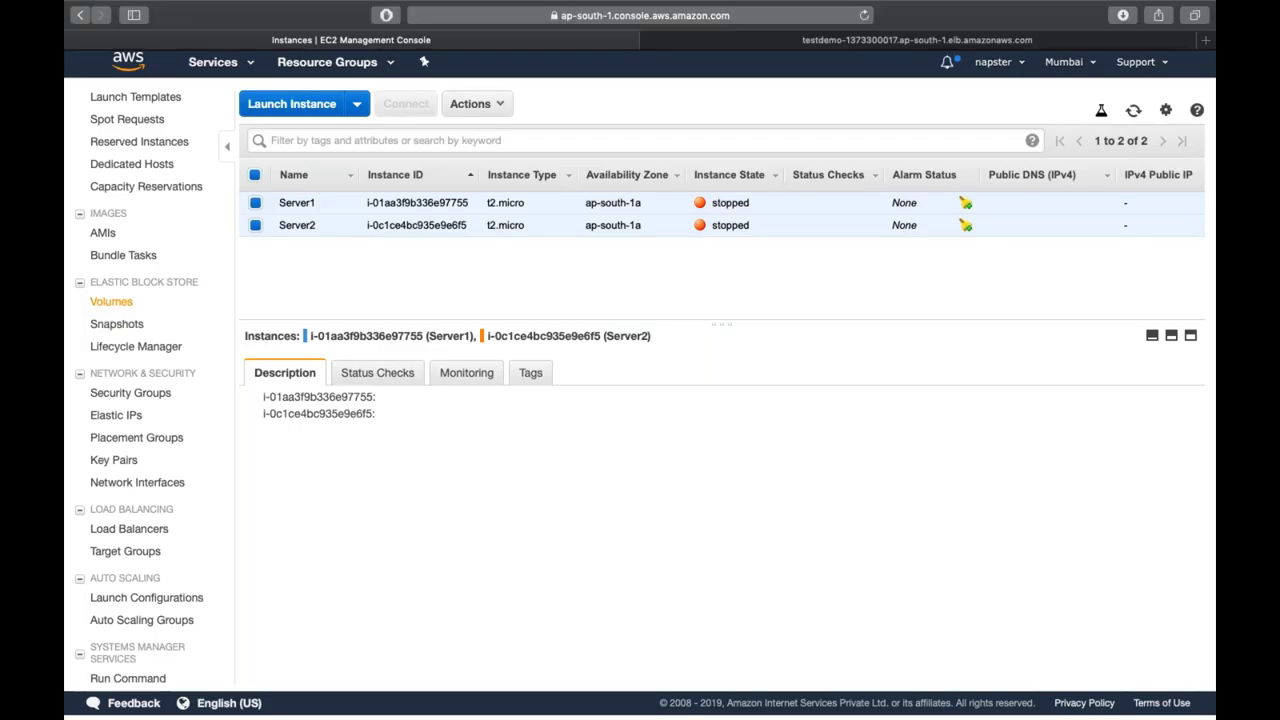
left_click(256, 203)
left_click(372, 104)
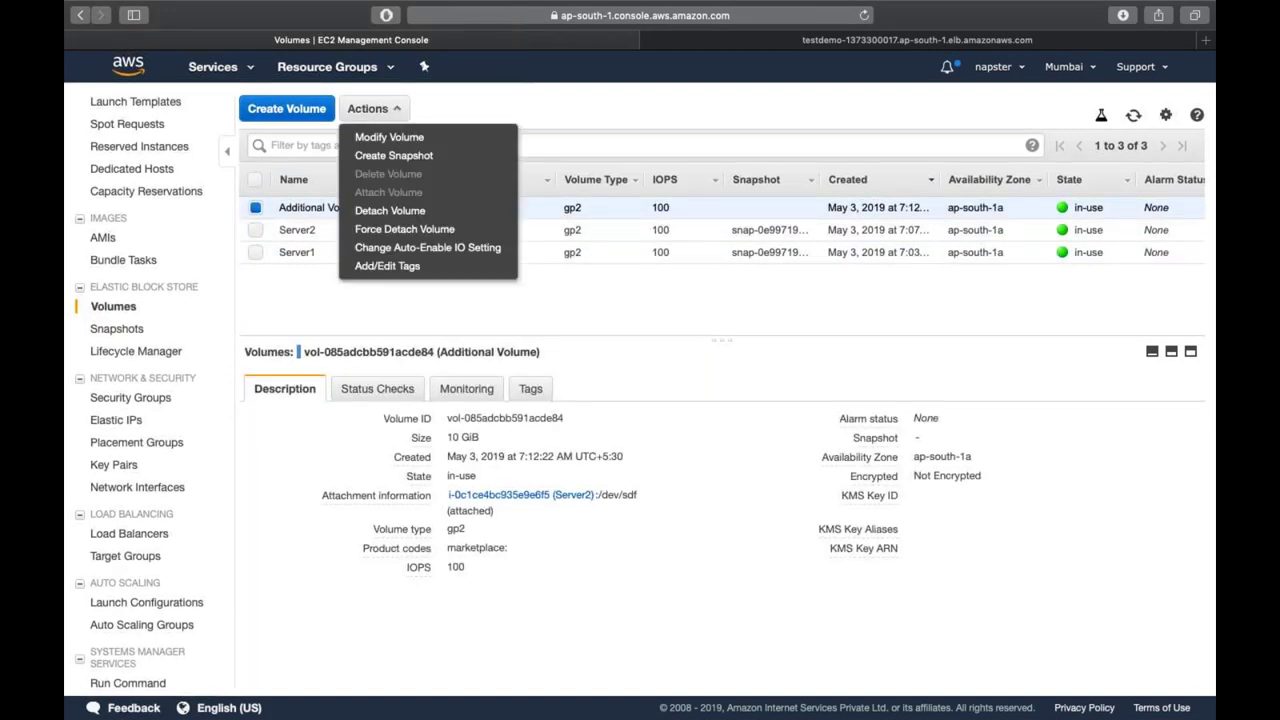
left_click(418, 211)
left_click(737, 440)
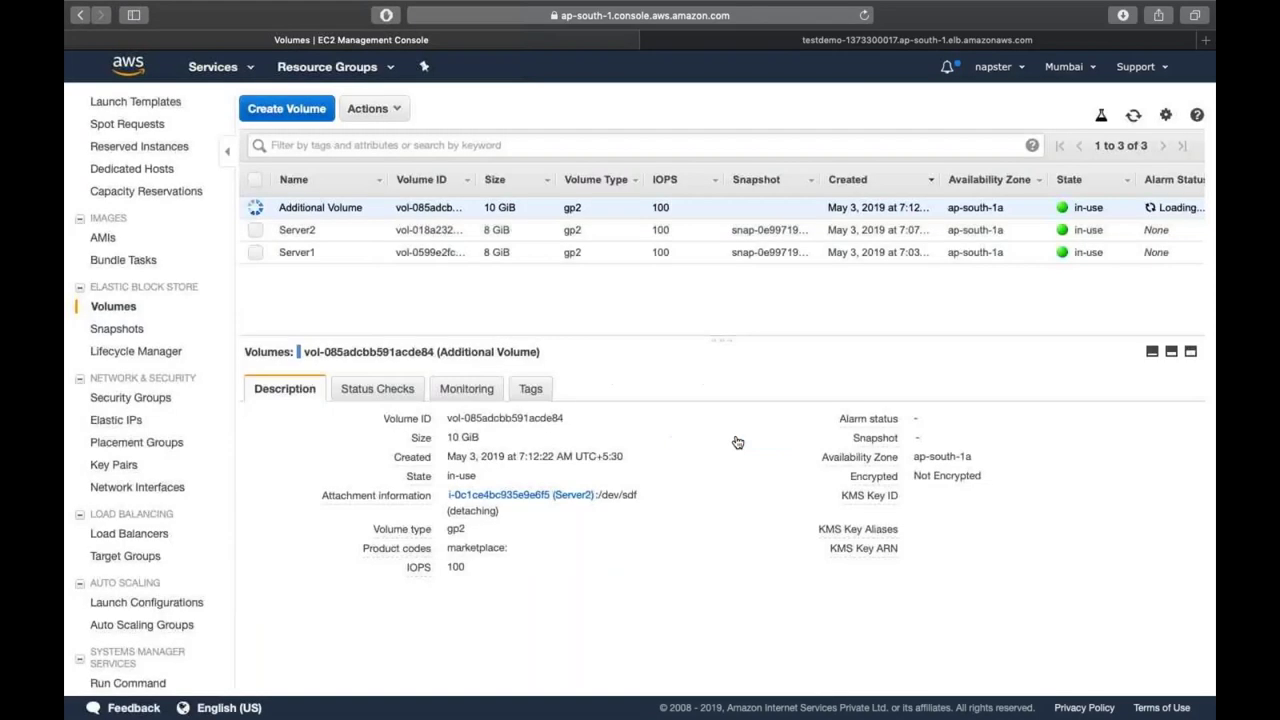
left_click(368, 112)
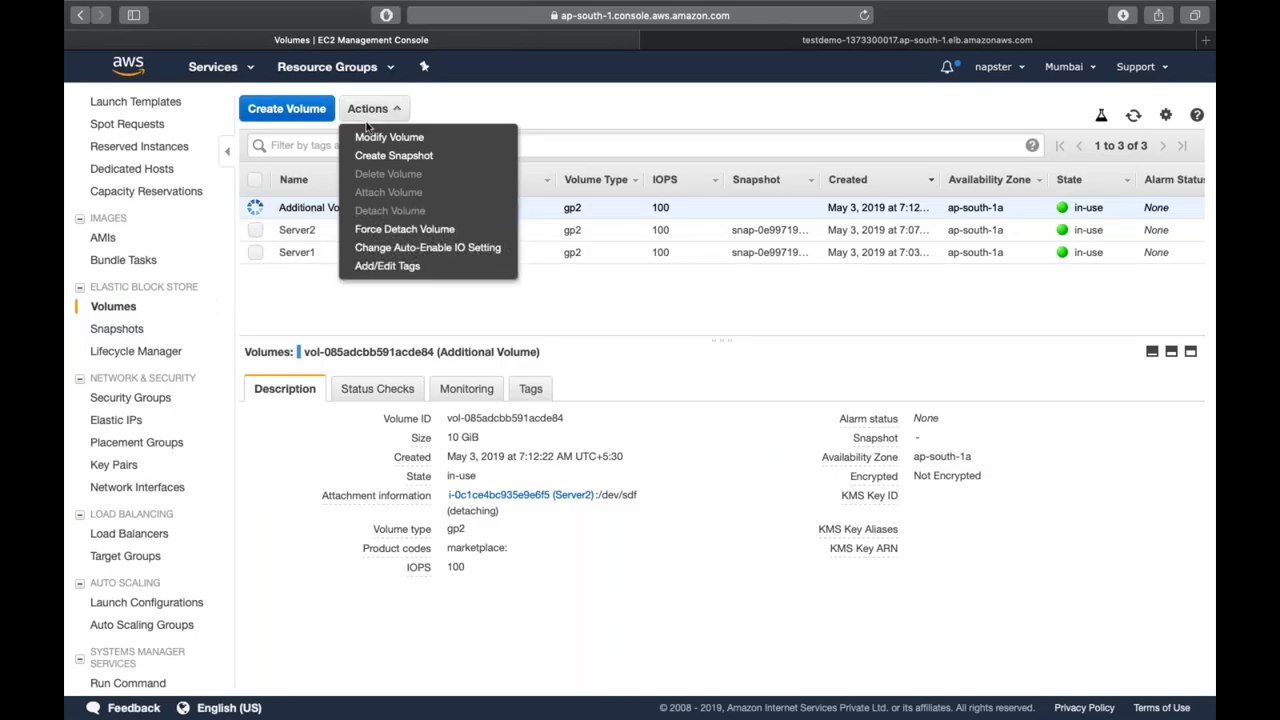
left_click(368, 252)
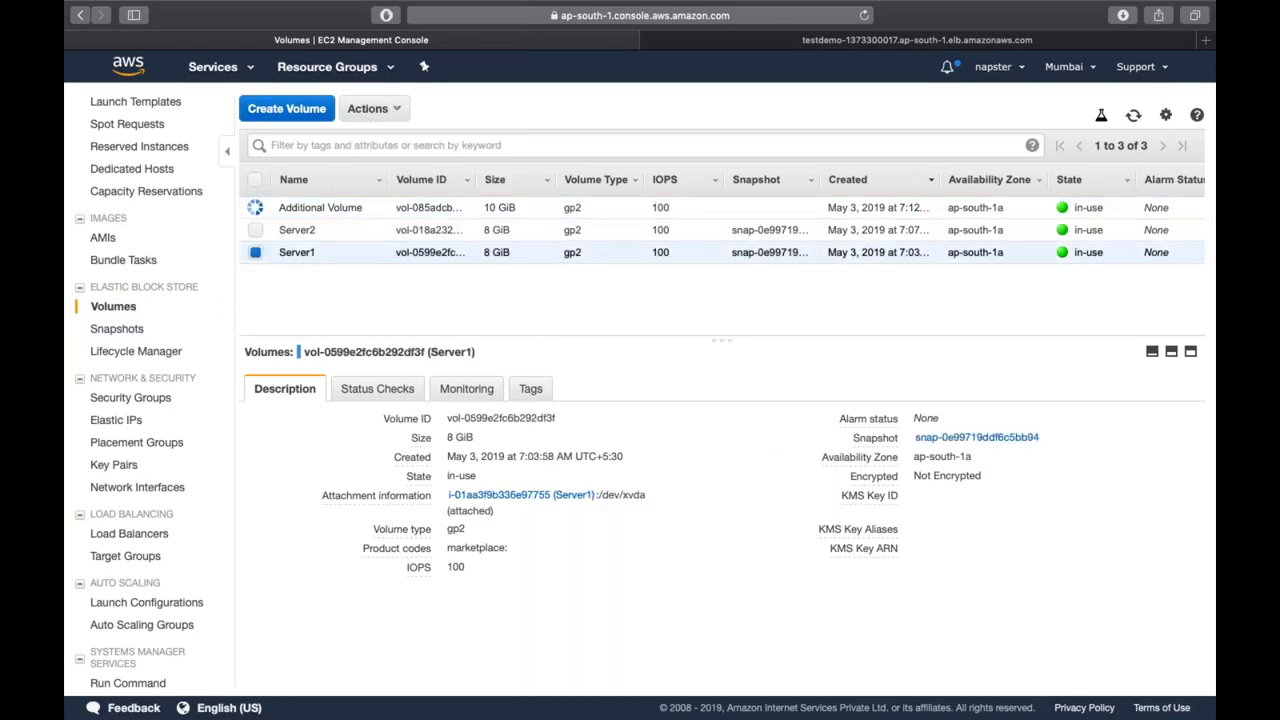
Step: Create a 1 GiB General Purpose SSD (gp2) volume in availability zone ap-south-1a and return to the volumes list
left_click(304, 120)
left_click(356, 243)
key("BackSpace")
key("BackSpace")
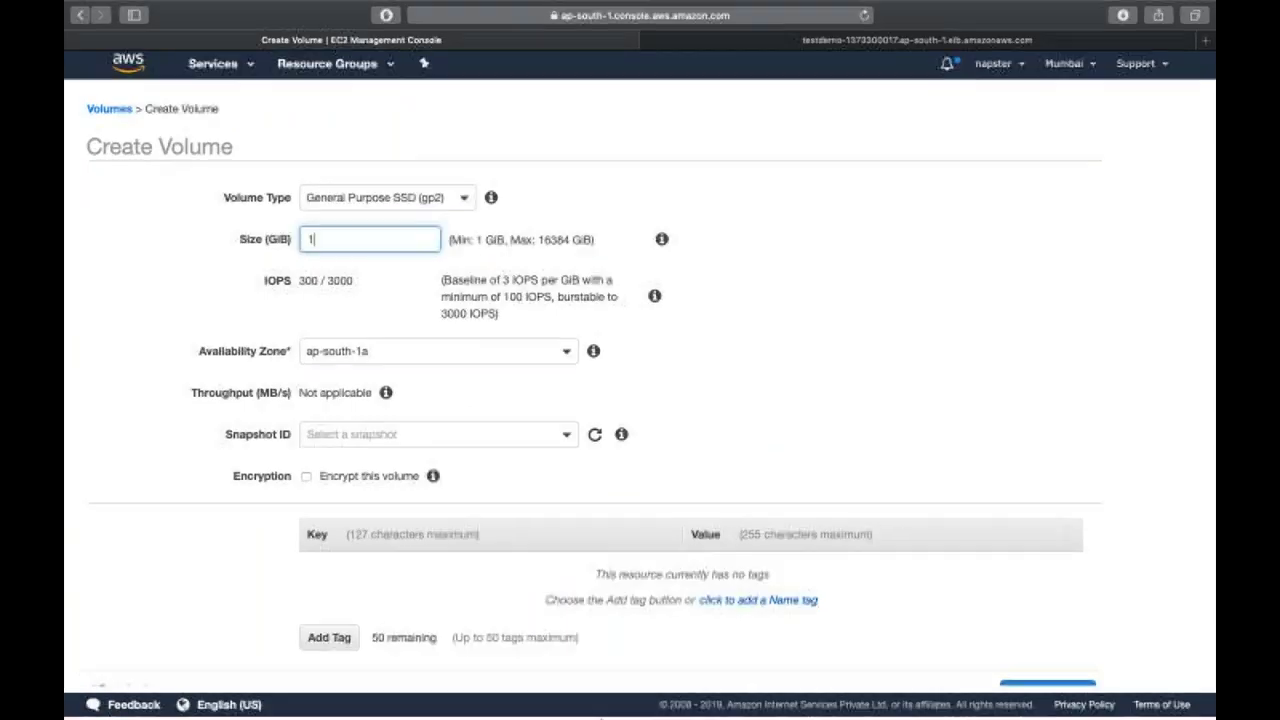
left_click(1046, 690)
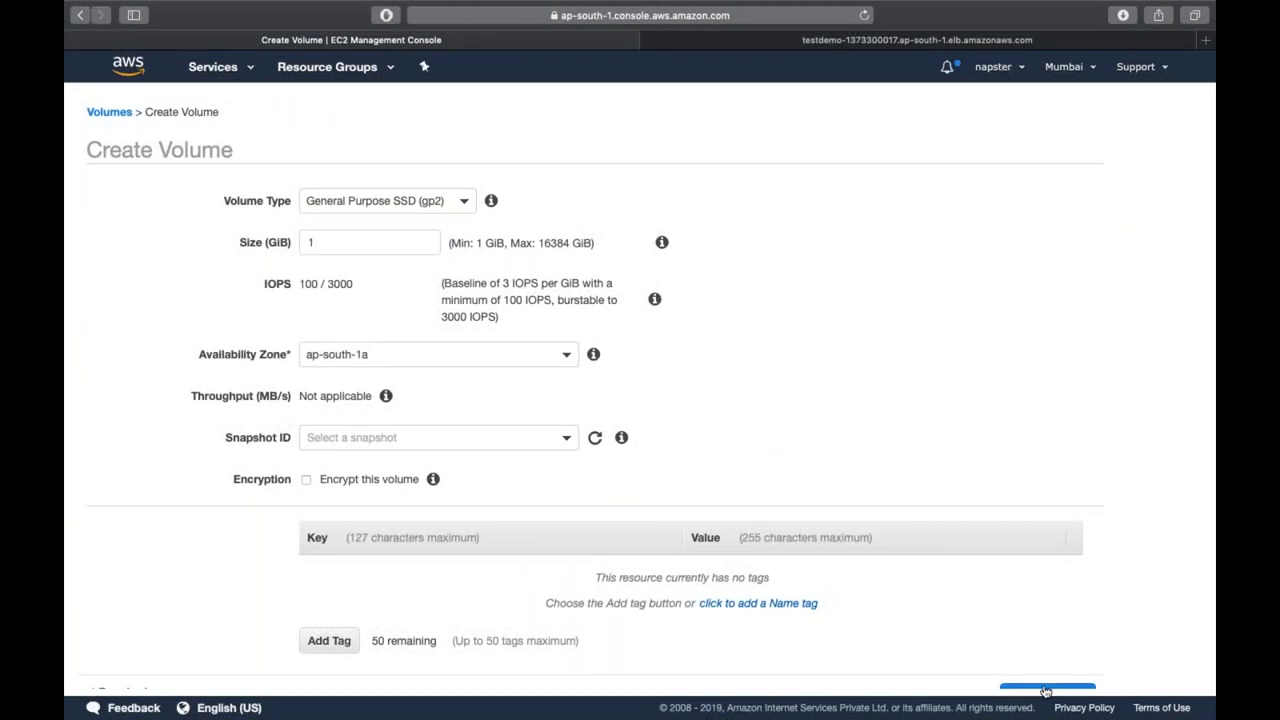
left_click(825, 302)
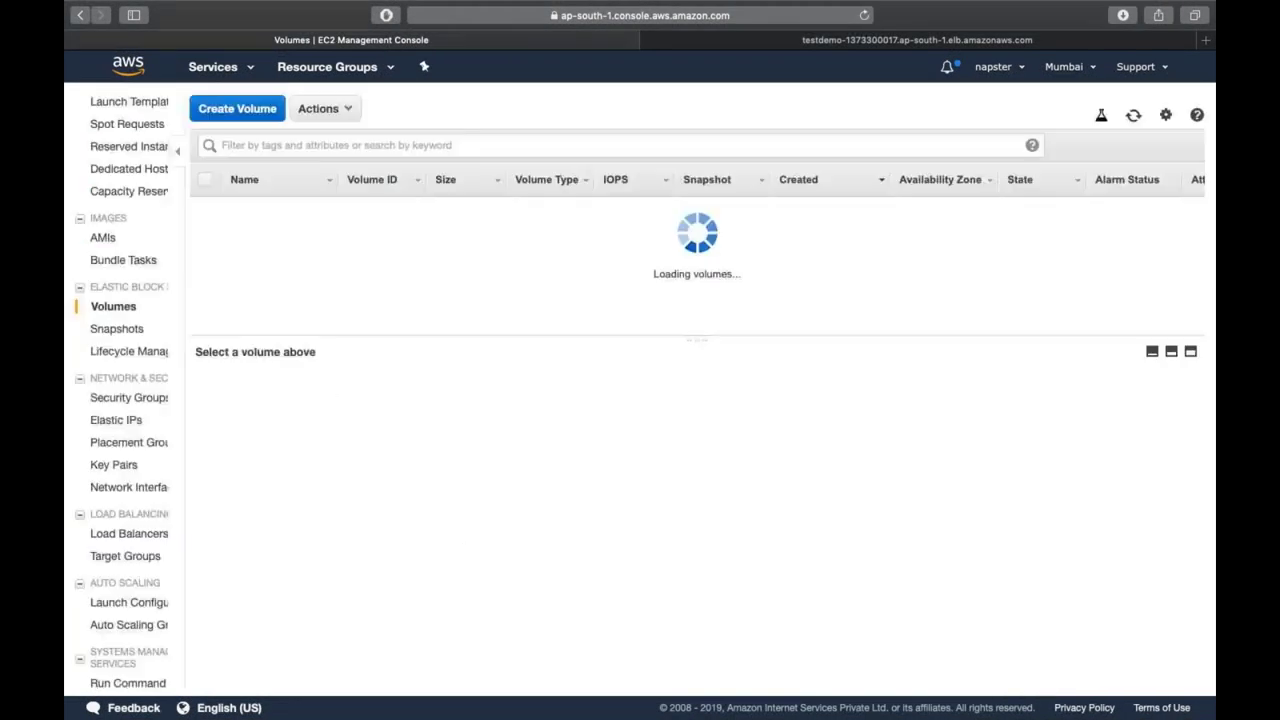
Step: Check the new 1 GiB volume's availability zone and refresh the volumes list to recheck its state
left_click(494, 207)
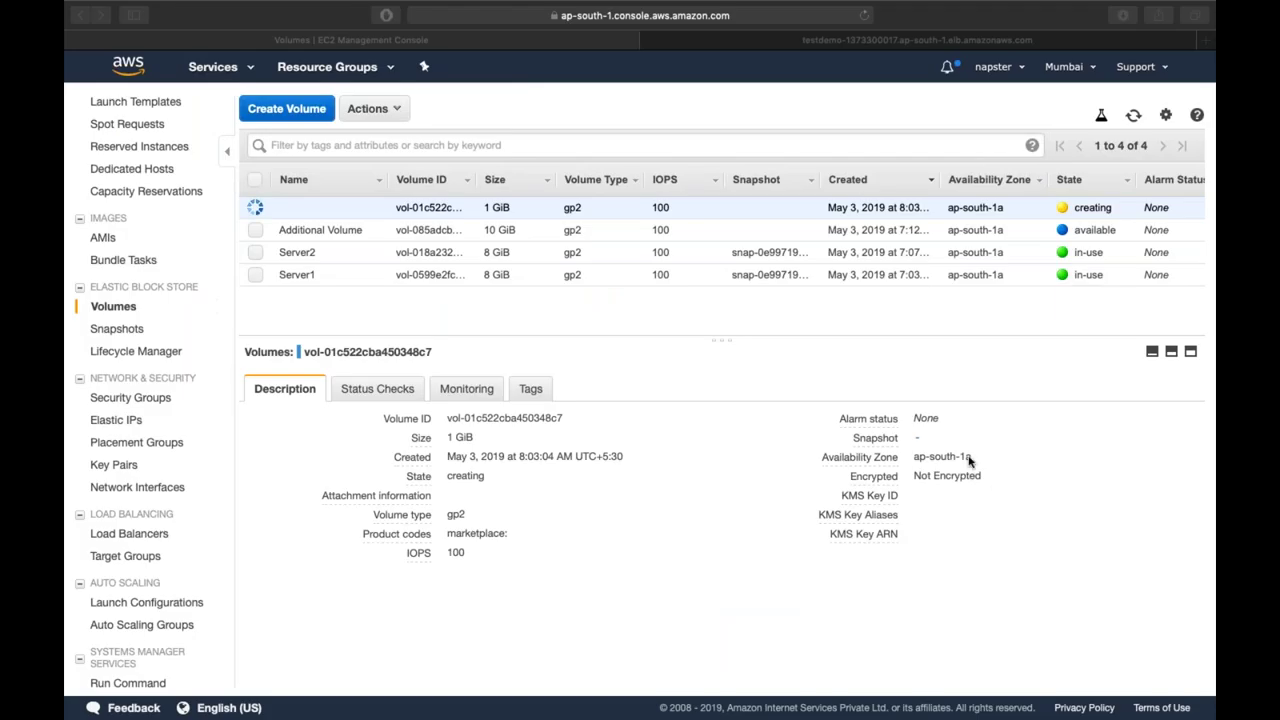
left_click_drag(913, 457, 957, 457)
left_click(370, 112)
left_click(760, 115)
left_click(1133, 116)
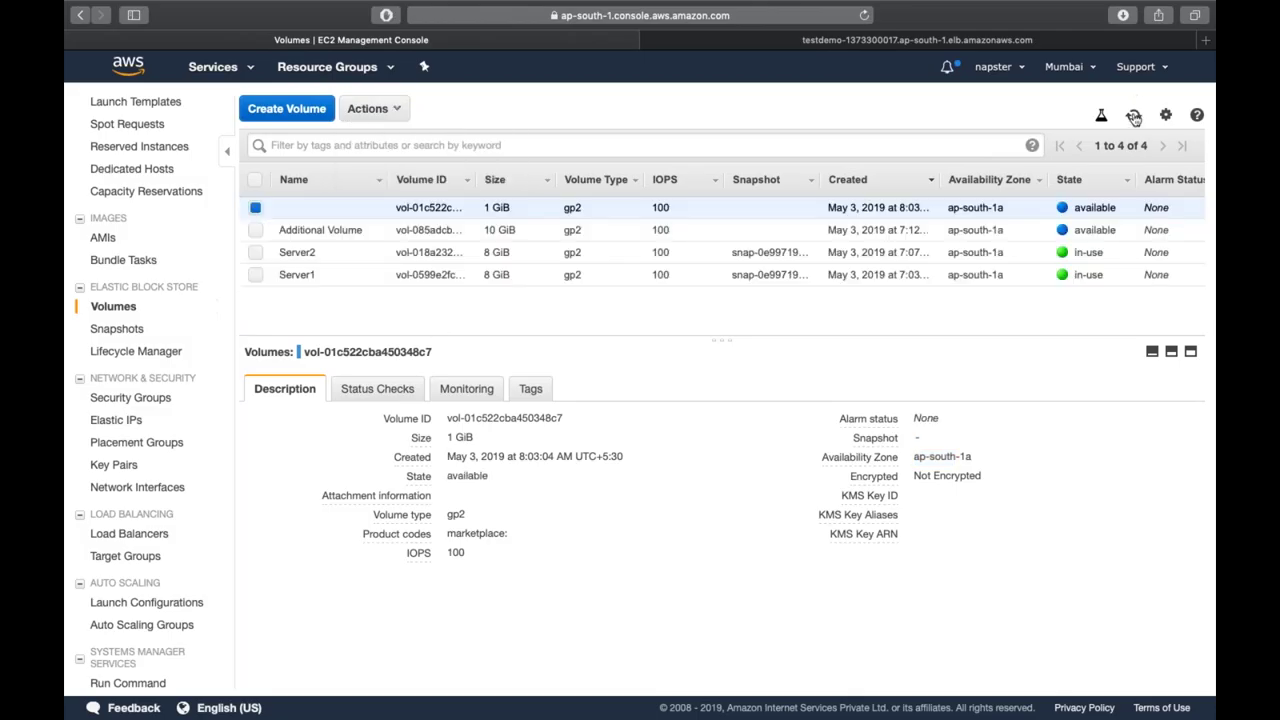
Step: Open the Attach Volume dialog for the 1 GiB volume, check which instances its availability zone offers, and cancel without attaching
left_click(394, 108)
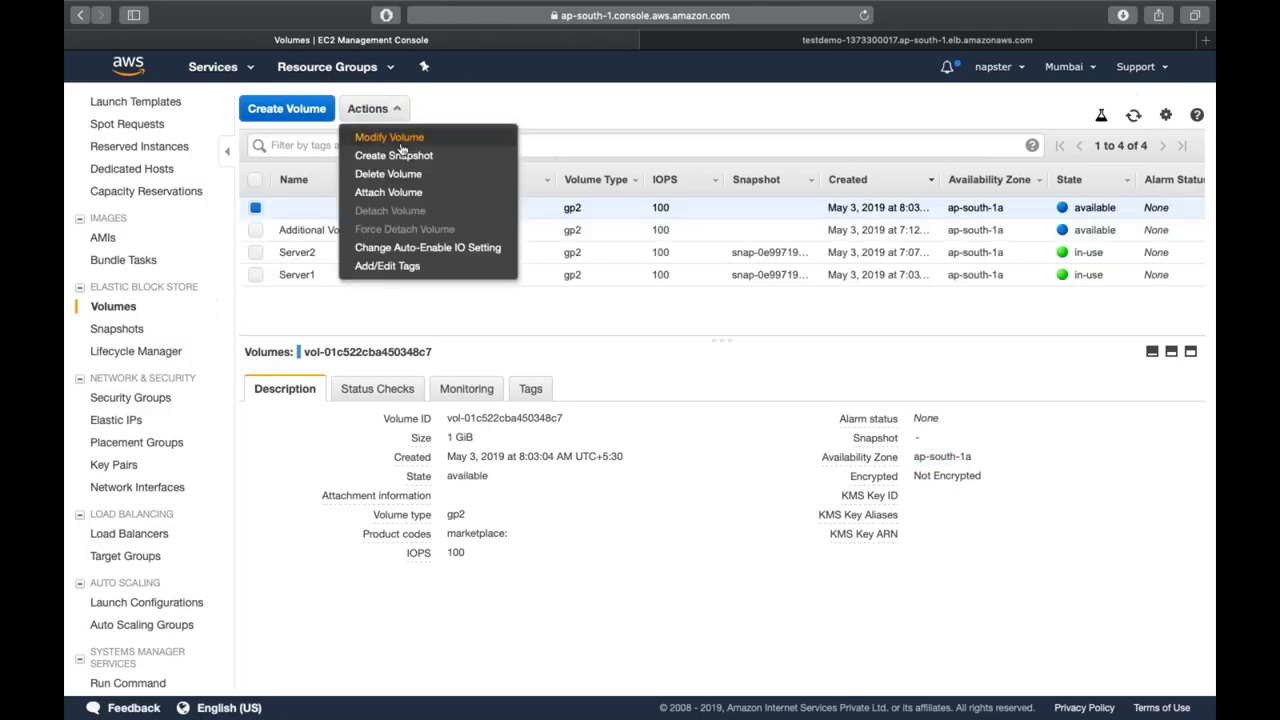
left_click(413, 190)
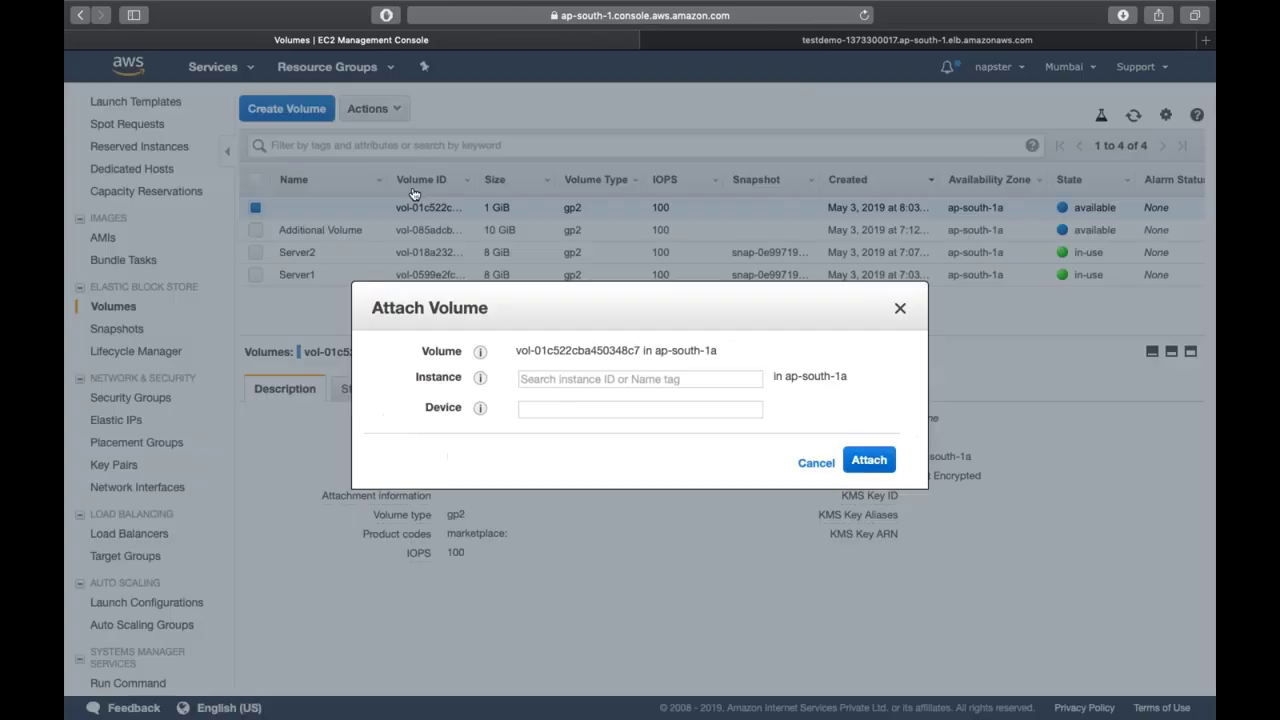
left_click(568, 377)
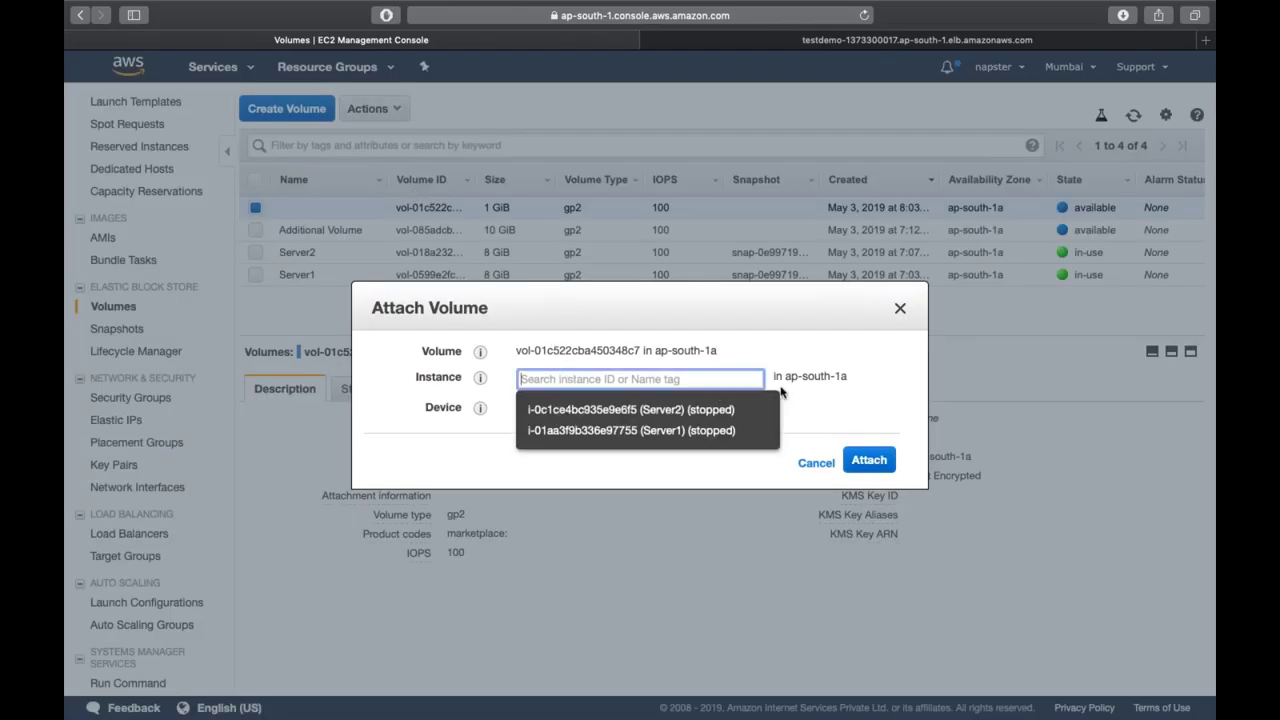
left_click_drag(783, 376, 855, 376)
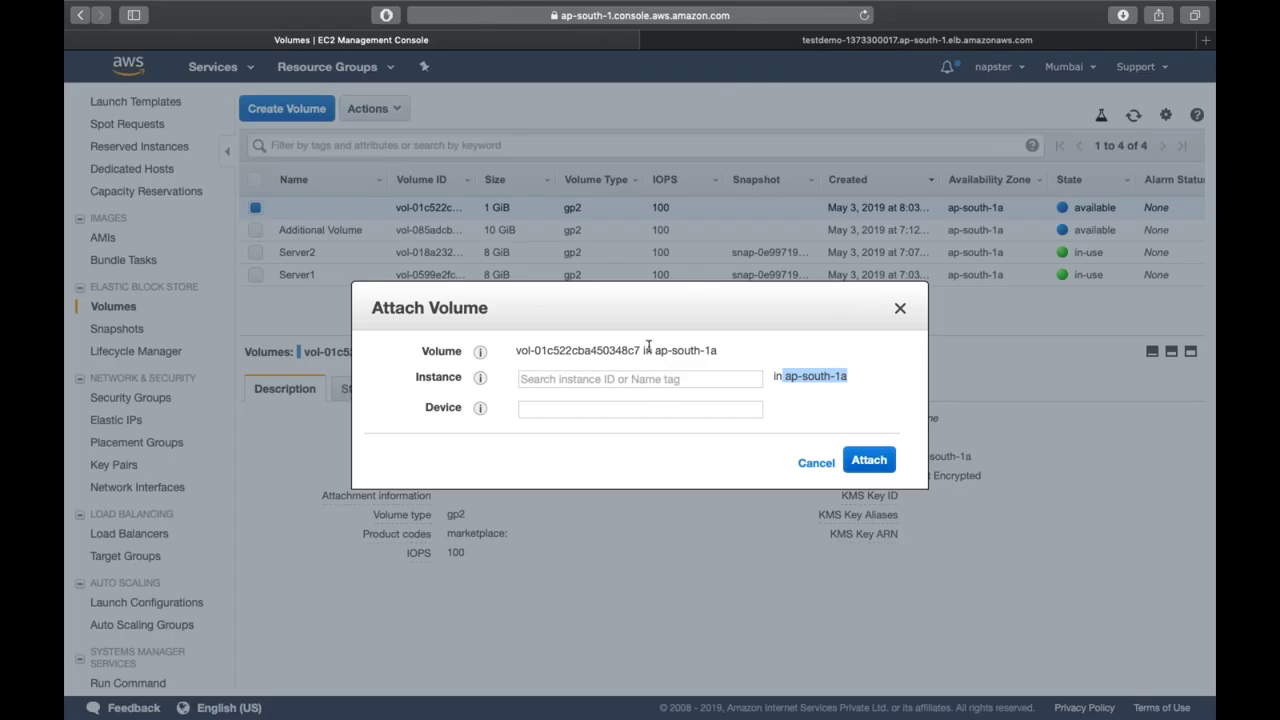
left_click(653, 385)
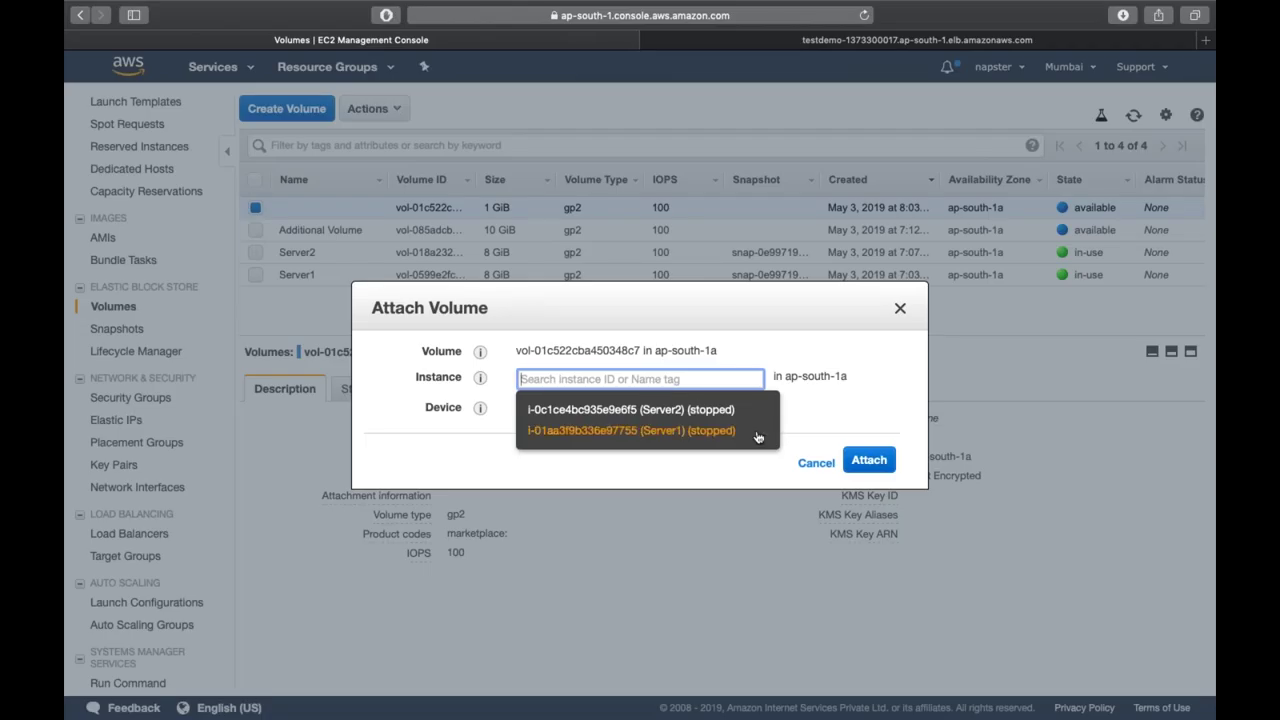
left_click(816, 462)
Step: Delete both unattached volumes, the unnamed 1 GiB volume and the 10 GiB Additional Volume, confirming the deletion
left_click(256, 231)
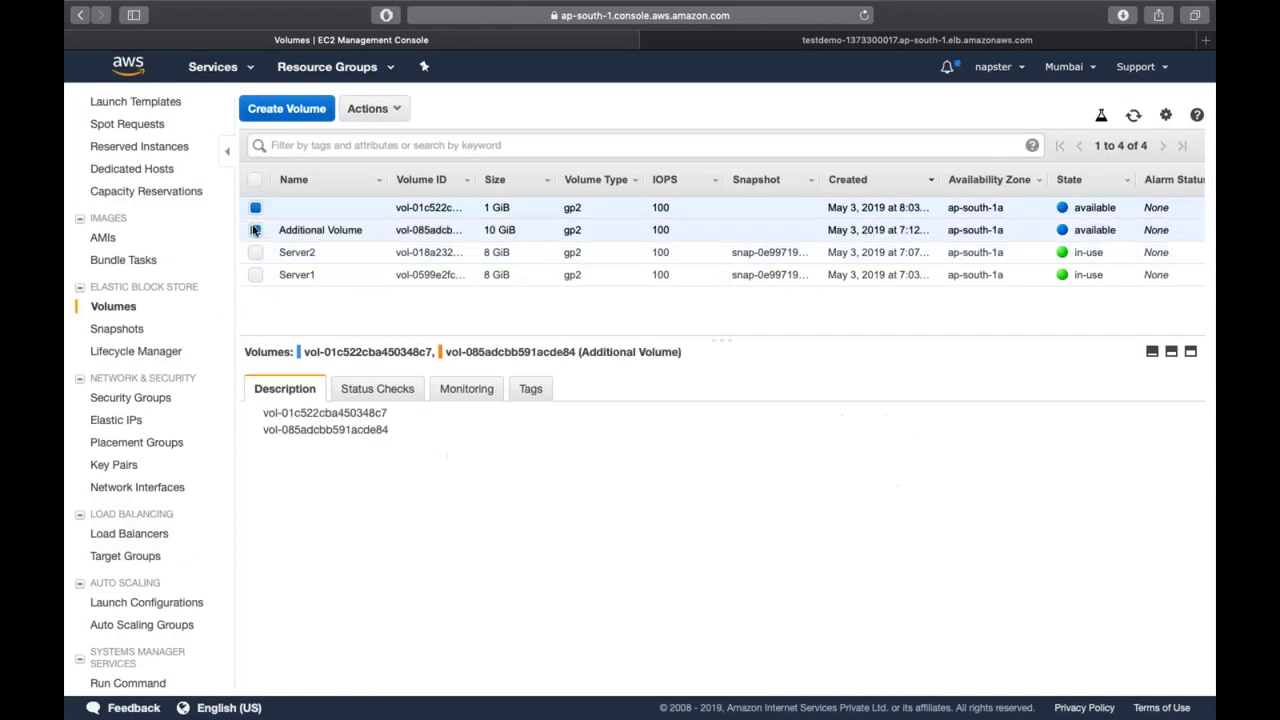
left_click(385, 110)
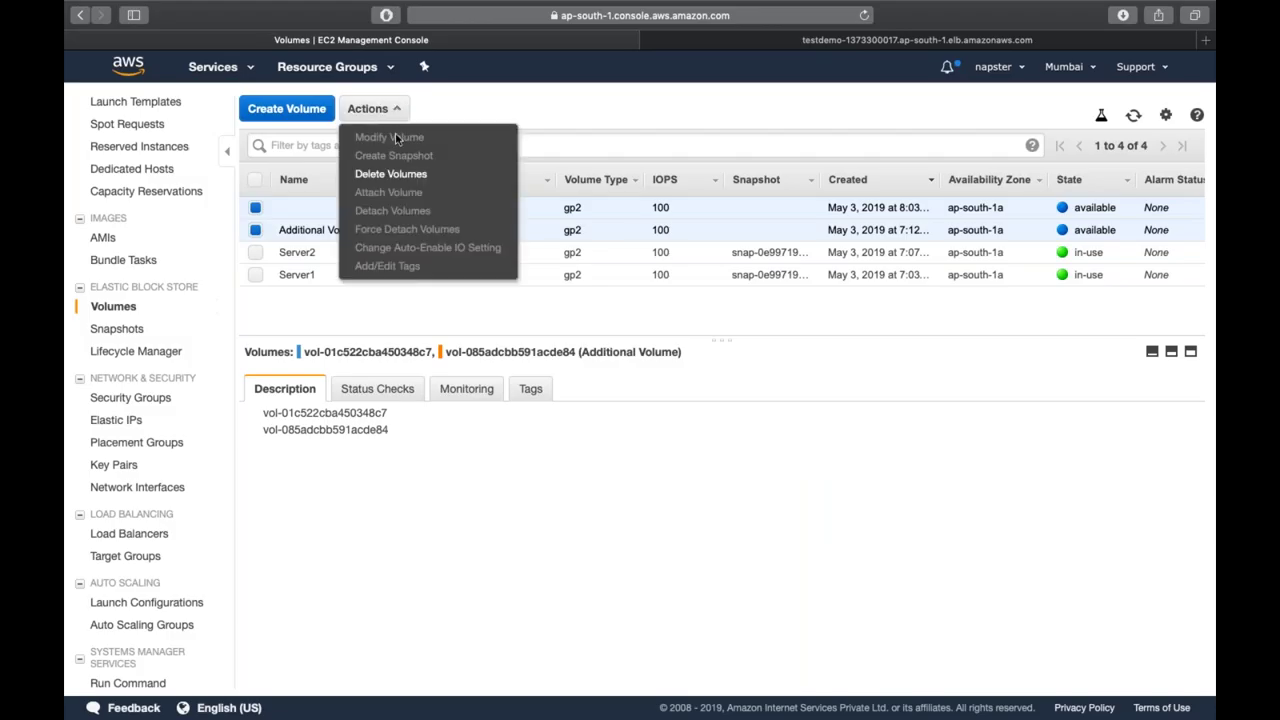
left_click(402, 175)
left_click(746, 448)
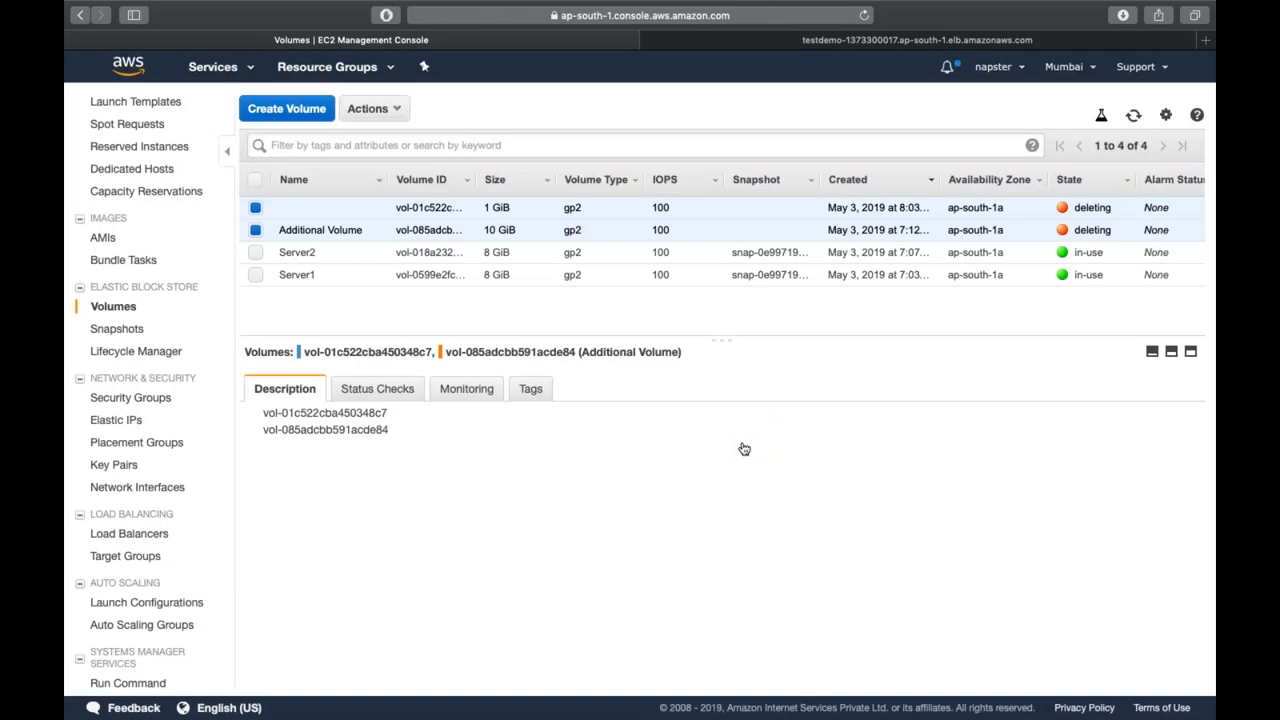